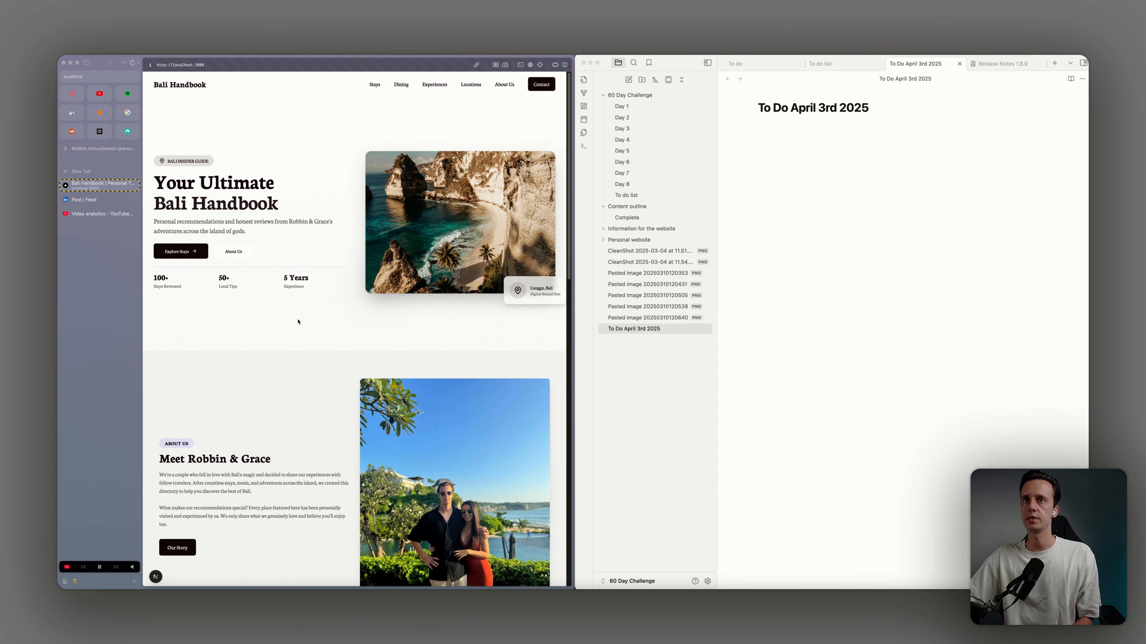
Add a level-two heading "Homepage" under the title of the To Do April 3rd 2025 note
{"action": "left_click", "coordinate": [903, 165]}
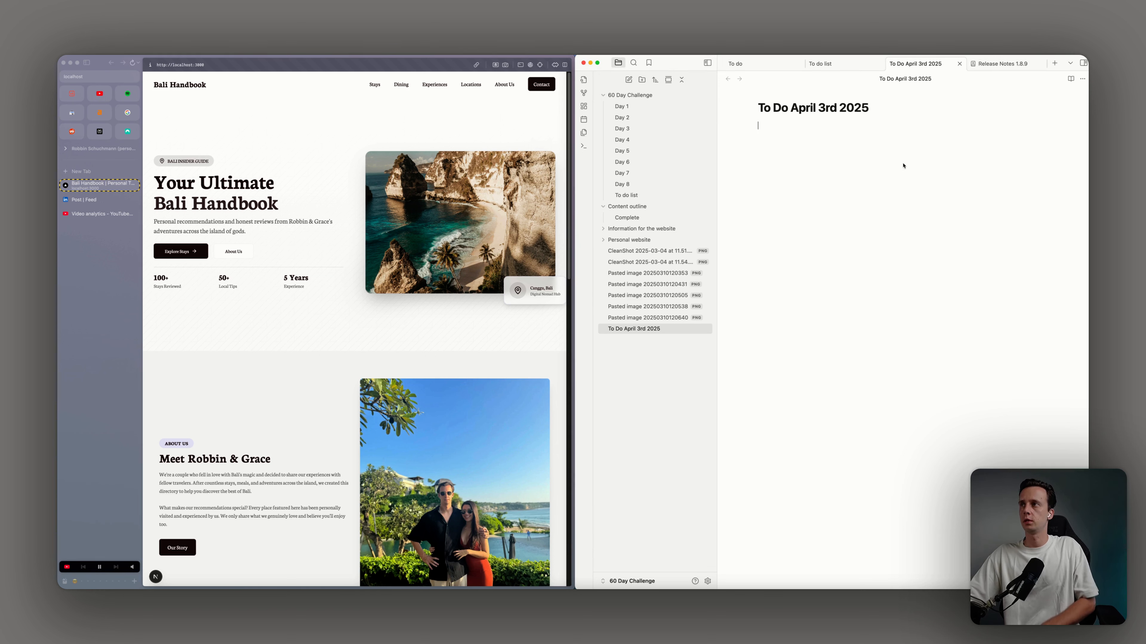
{"action": "type", "text": "## Ho"}
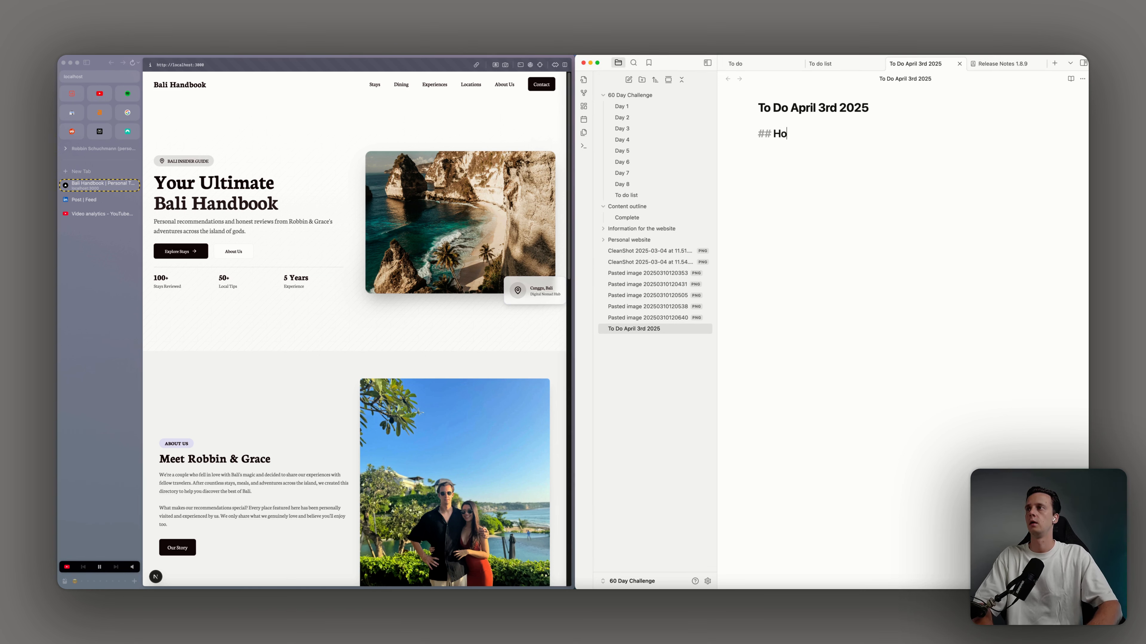
{"action": "type", "text": "mepage"}
{"action": "key", "text": "Return"}
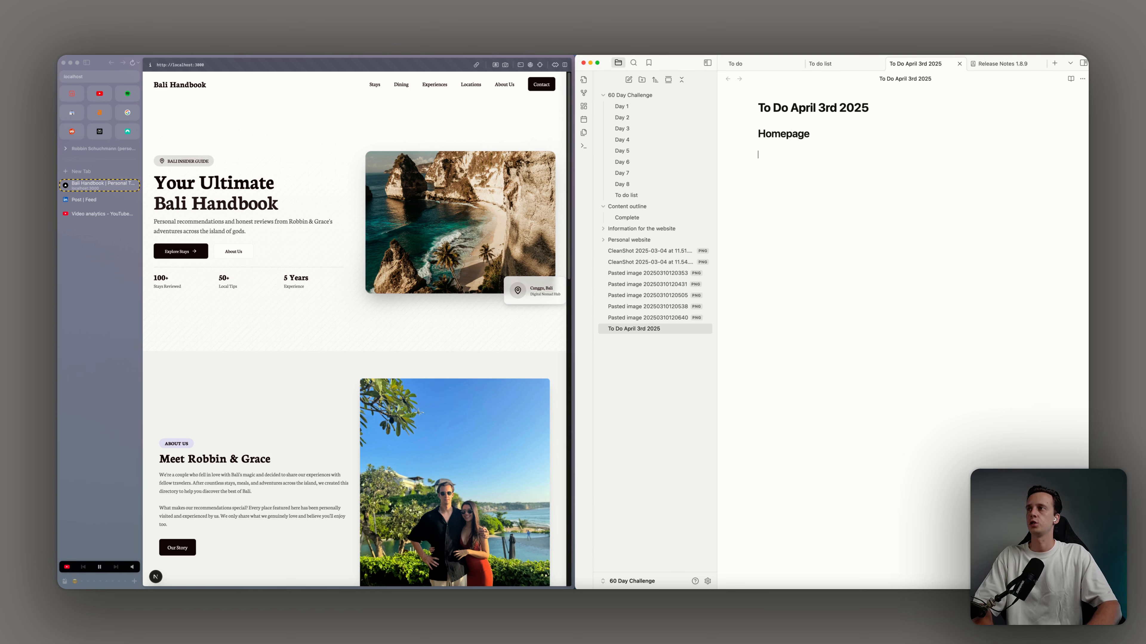
Add the checkbox tasks "Change hero image" and "Change hero text" under the Homepage heading
{"action": "type", "text": "- [ ]"}
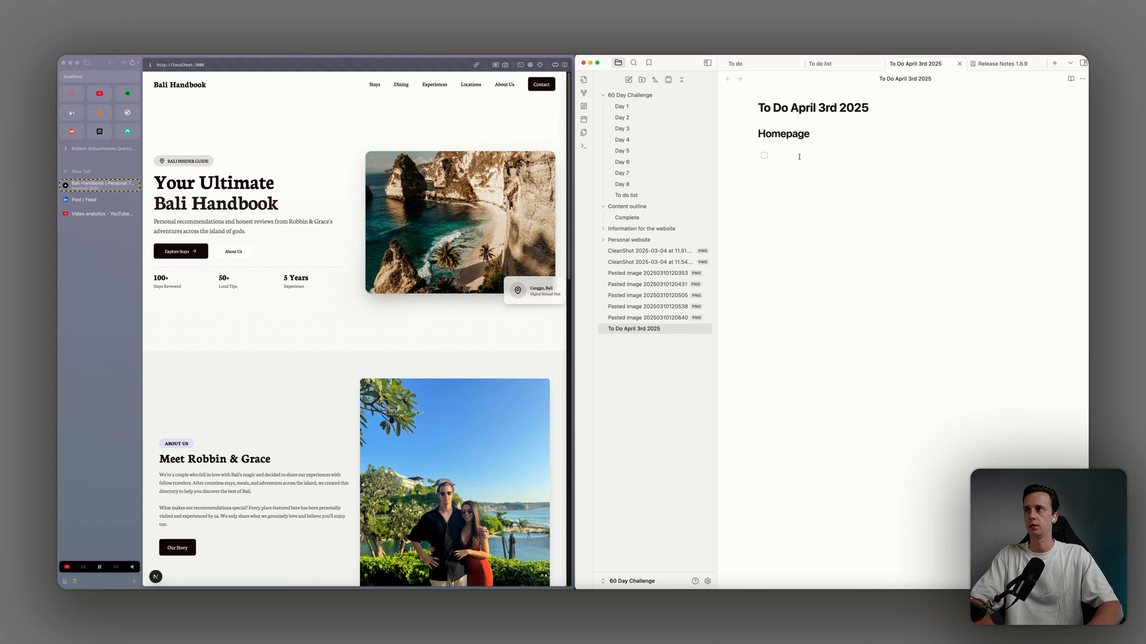
{"action": "type", "text": " Changgu"}
{"action": "key", "text": "BackSpace"}
{"action": "key", "text": "BackSpace"}
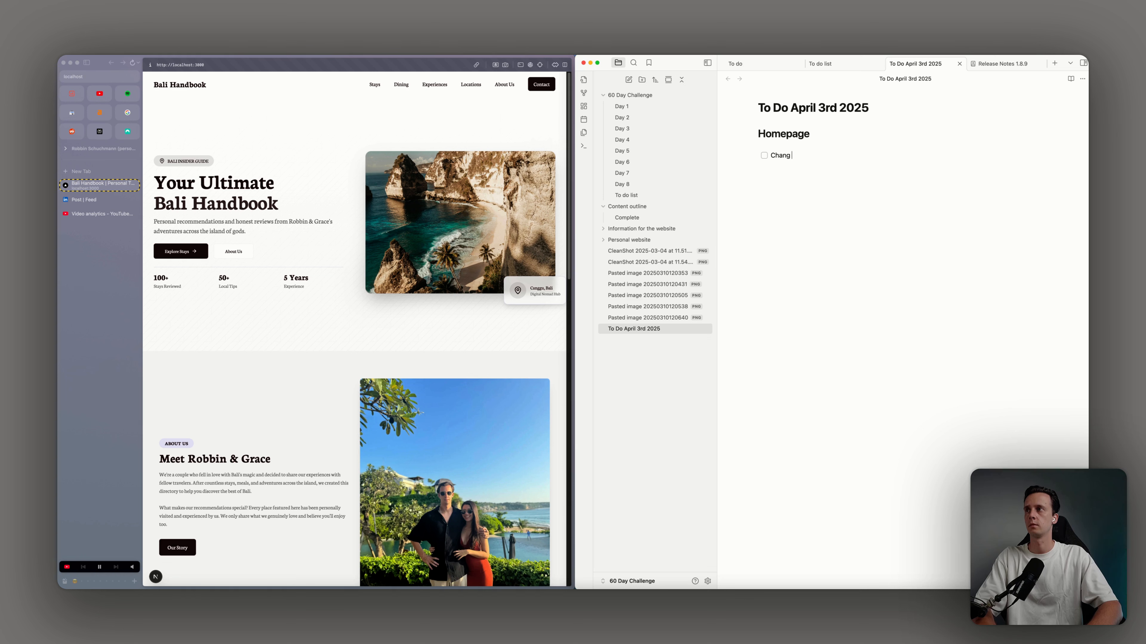
{"action": "type", "text": "e hero image "}
{"action": "type", "text": "Change hero "}
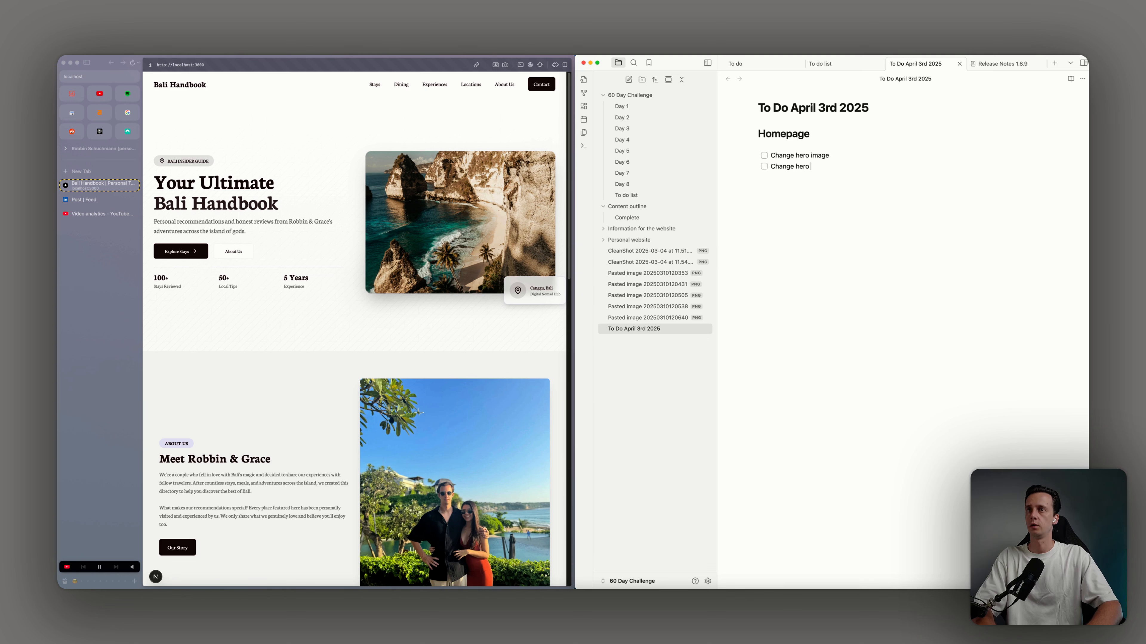
{"action": "type", "text": "text"}
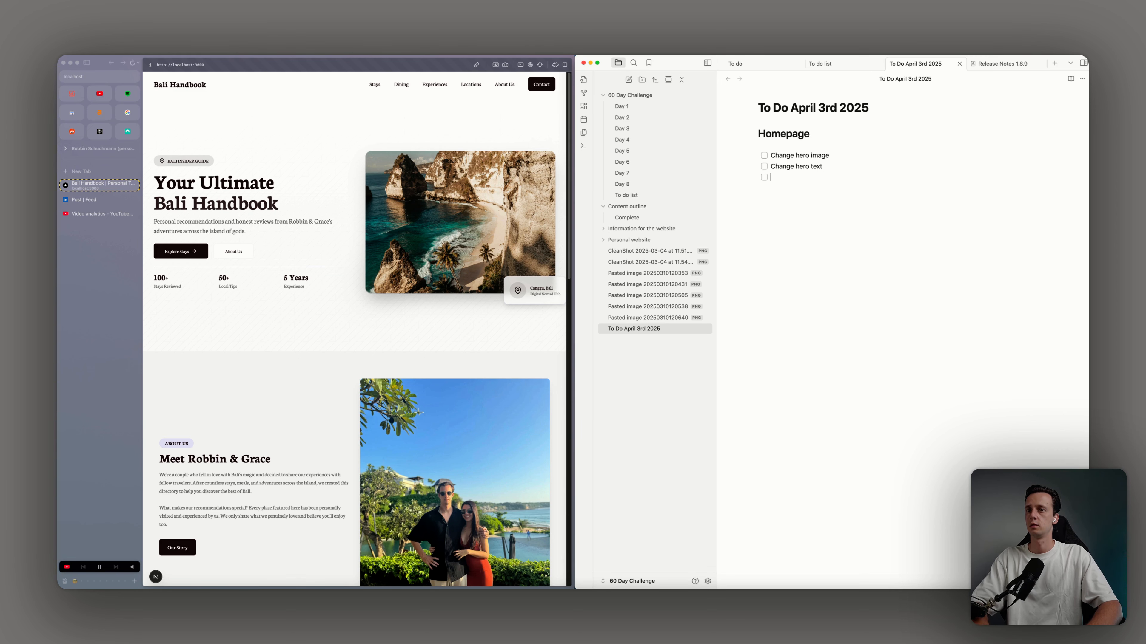
Add a third checkbox task "Change the about us text" to the Homepage list
{"action": "key", "text": "Return"}
{"action": "scroll", "coordinate": [200, 379], "scroll_direction": "down", "scroll_amount": 2}
{"action": "scroll", "coordinate": [200, 379], "scroll_direction": "down", "scroll_amount": 2}
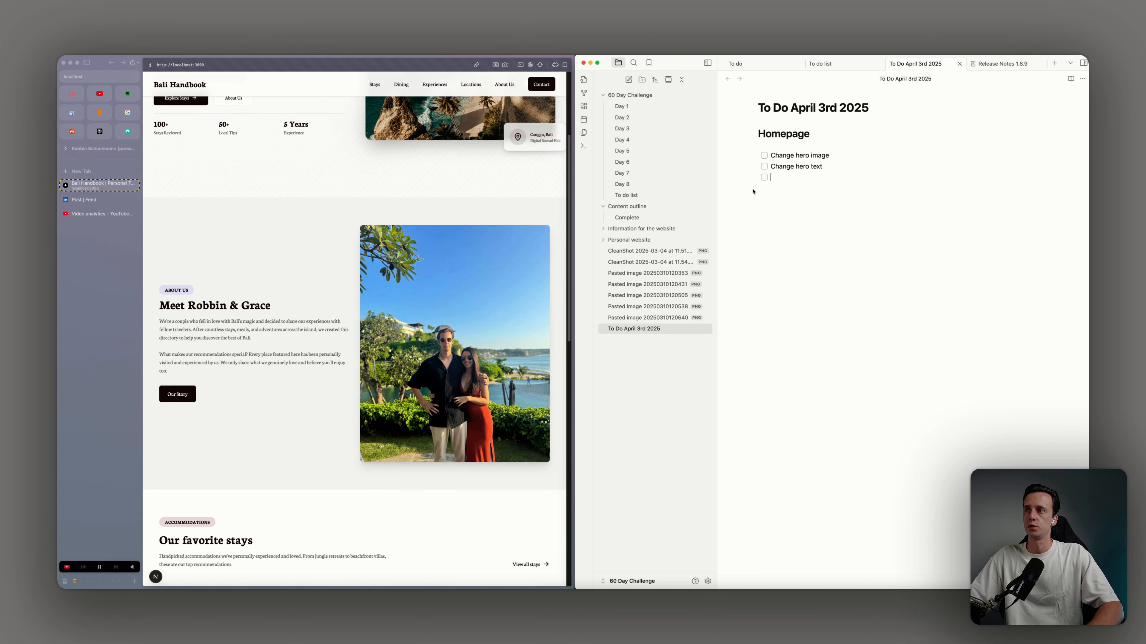
{"action": "type", "text": "Change the about us text"}
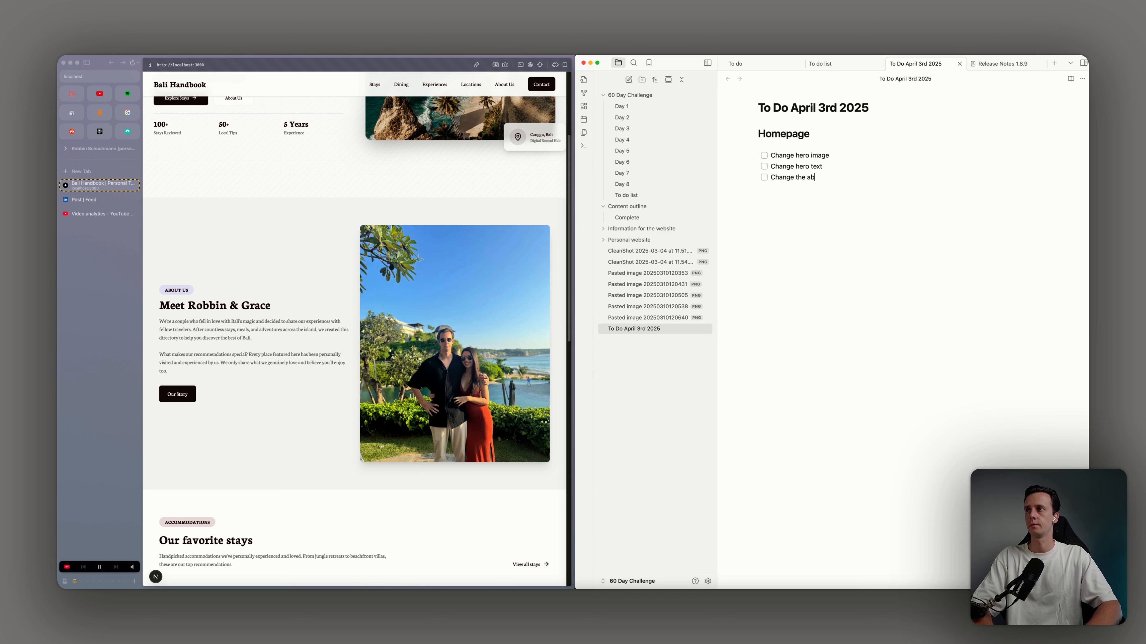
{"action": "key", "text": "Return"}
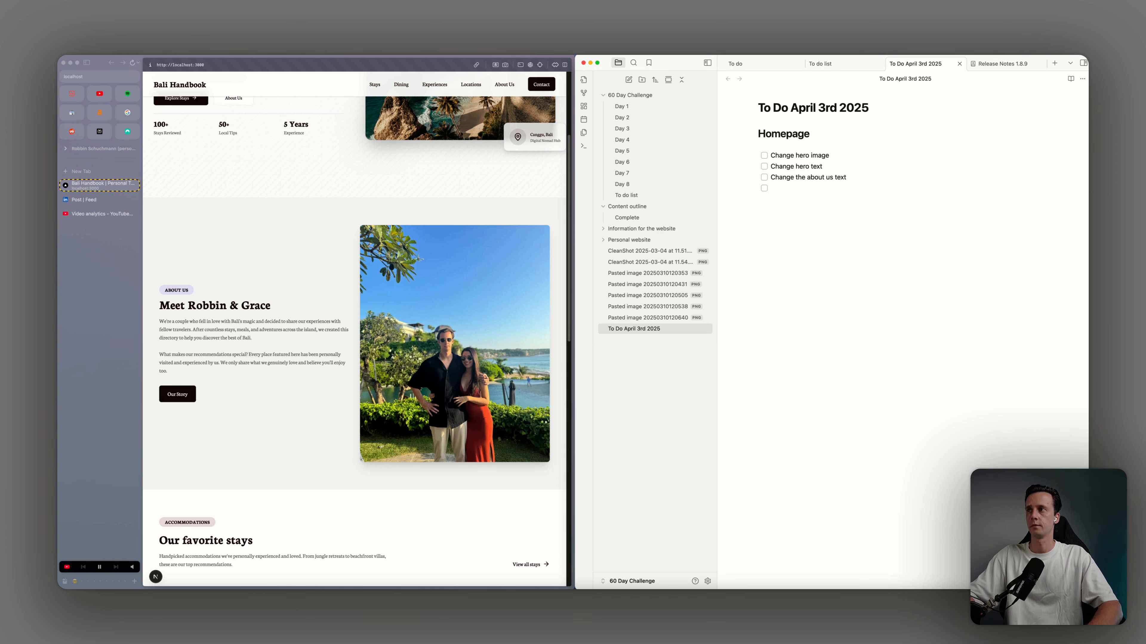
{"action": "scroll", "coordinate": [283, 332], "scroll_direction": "down", "scroll_amount": 4}
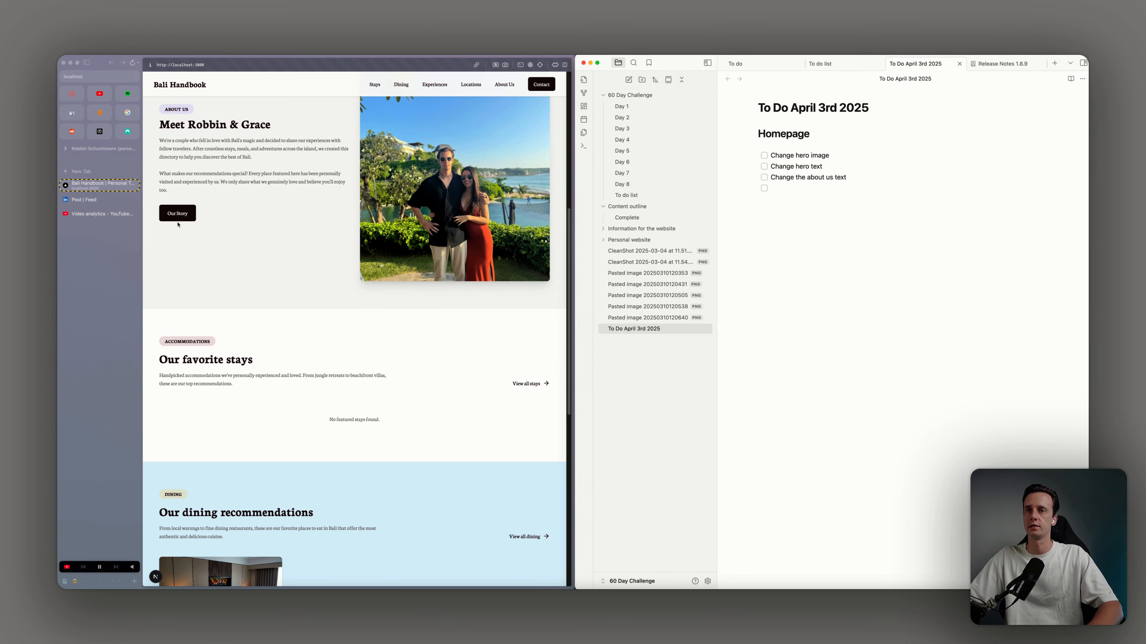
{"action": "scroll", "coordinate": [203, 245], "scroll_direction": "down", "scroll_amount": 1}
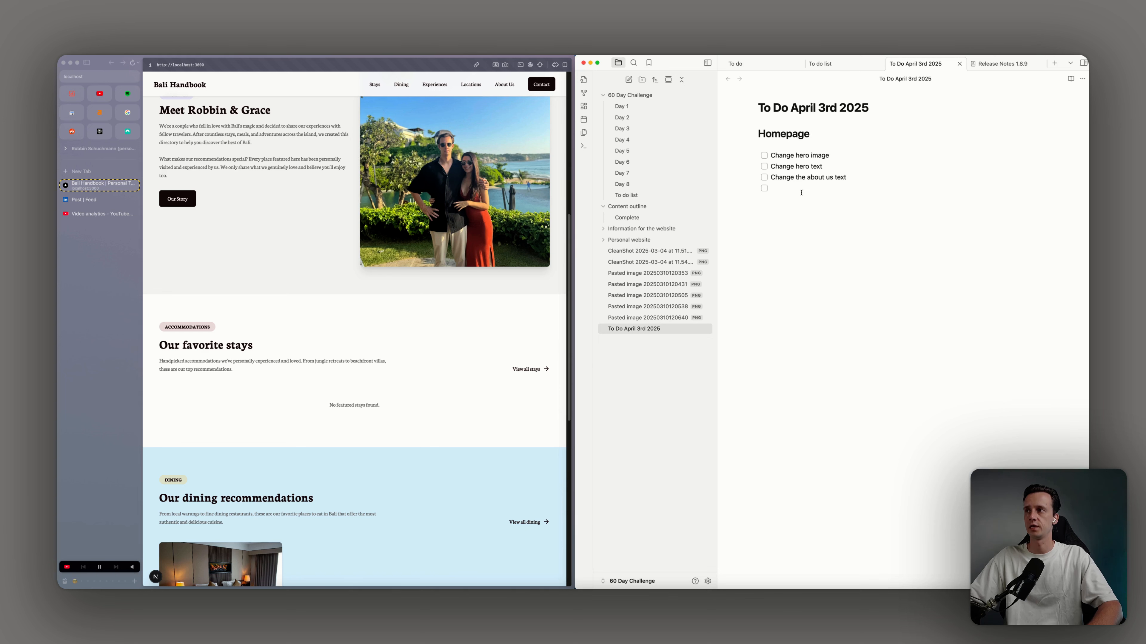
{"action": "type", "text": "Favori"}
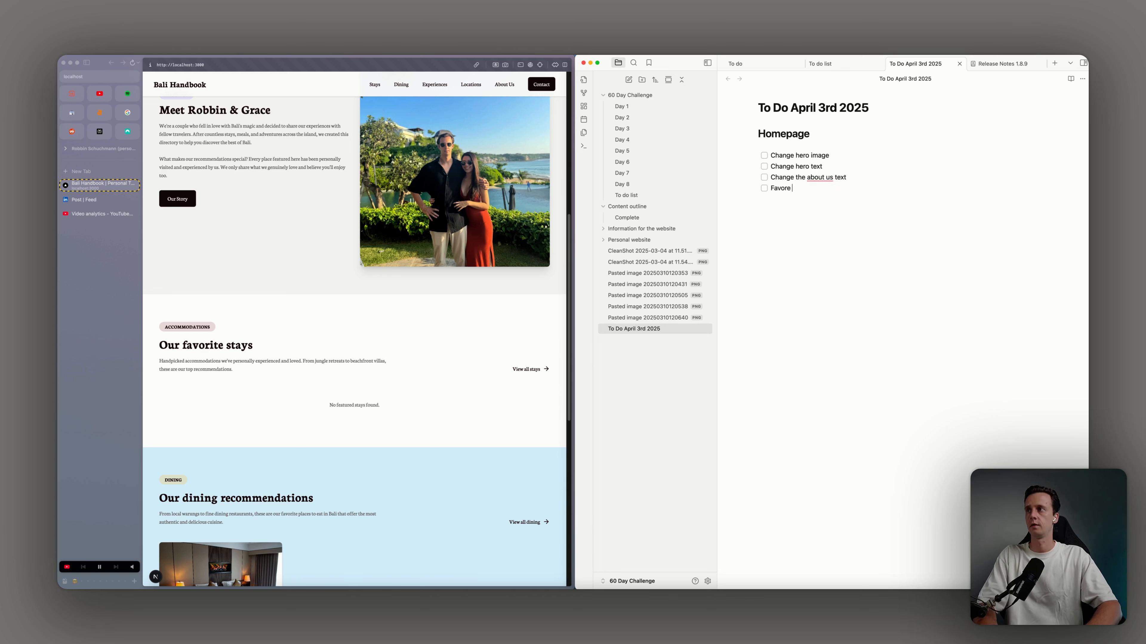
{"action": "type", "text": "te stays"}
{"action": "key", "text": "BackSpace"}
{"action": "key", "text": "BackSpace"}
{"action": "key", "text": "BackSpace"}
{"action": "key", "text": "BackSpace"}
{"action": "key", "text": "BackSpace"}
{"action": "key", "text": "BackSpace"}
{"action": "key", "text": "BackSpace"}
{"action": "key", "text": "BackSpace"}
{"action": "key", "text": "BackSpace"}
{"action": "key", "text": "BackSpace"}
{"action": "key", "text": "BackSpace"}
{"action": "key", "text": "BackSpace"}
{"action": "key", "text": "BackSpace"}
{"action": "key", "text": "BackSpace"}
{"action": "key", "text": "BackSpace"}
{"action": "key", "text": "BackSpace"}
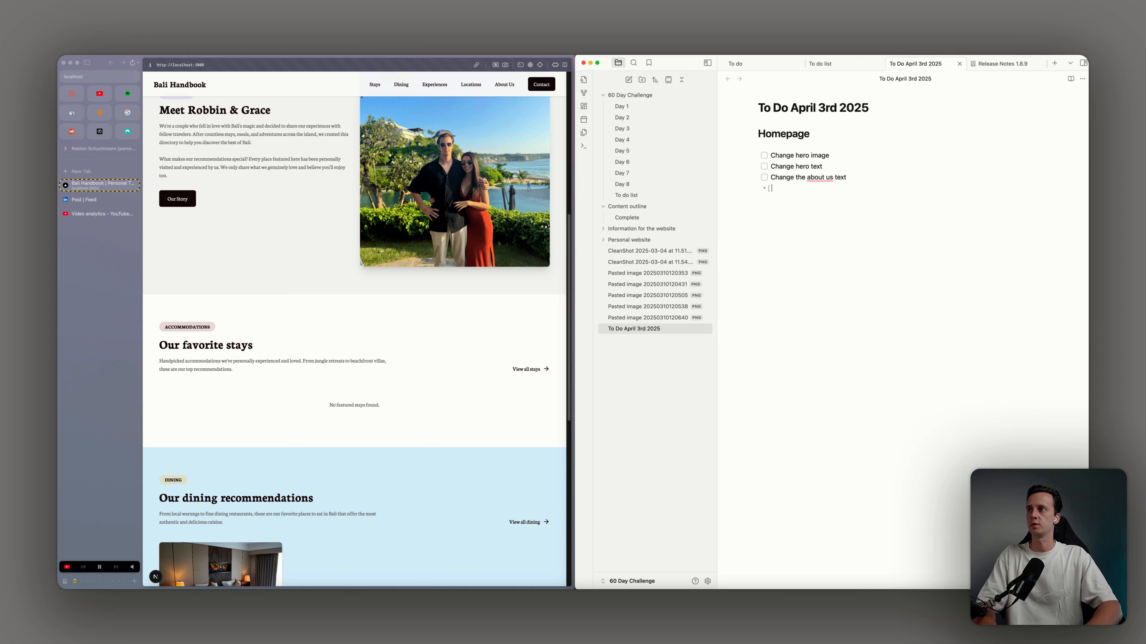
Insert a level-three heading "Content" between the Homepage heading and its task list
{"action": "left_click", "coordinate": [831, 134]}
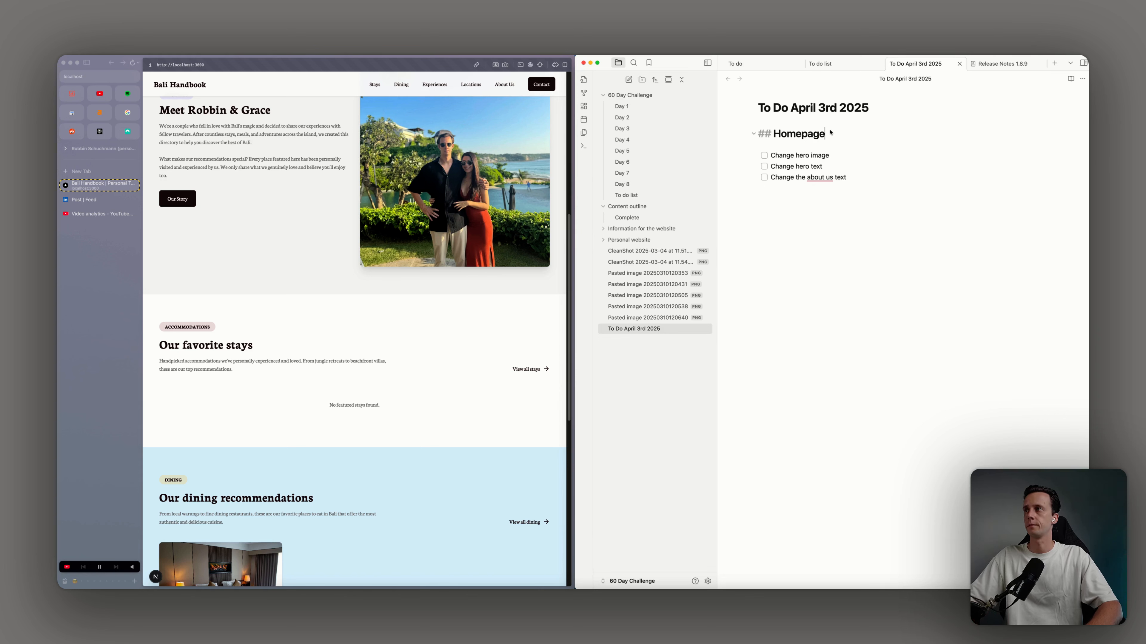
{"action": "key", "text": "Return"}
{"action": "type", "text": "### Conent"}
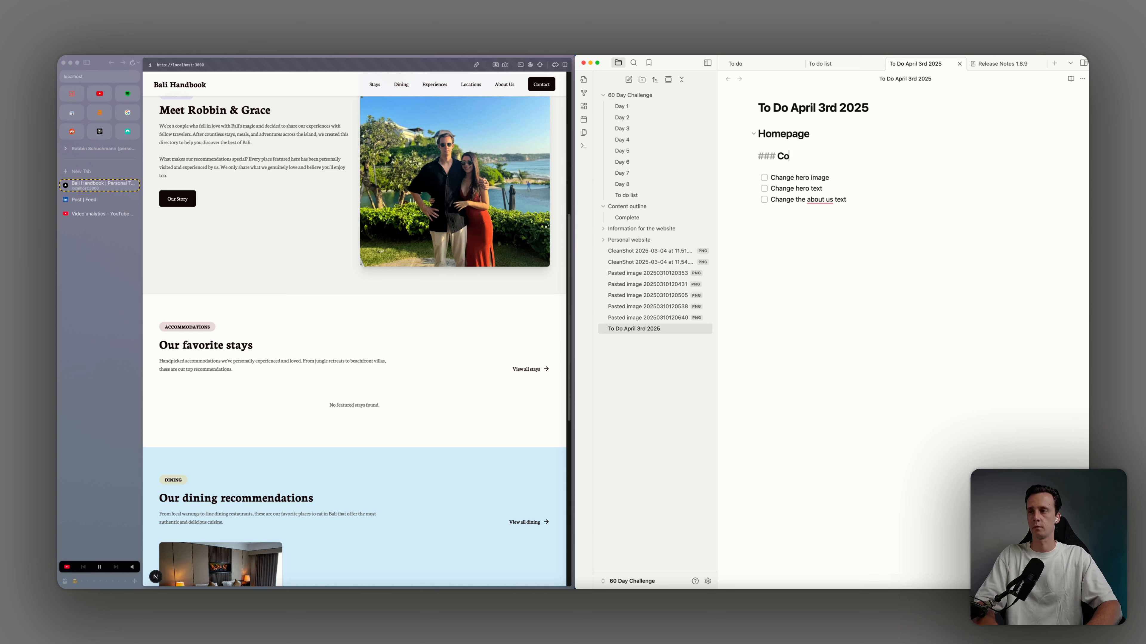
{"action": "key", "text": "BackSpace"}
{"action": "key", "text": "BackSpace"}
{"action": "key", "text": "BackSpace"}
{"action": "type", "text": "tent"}
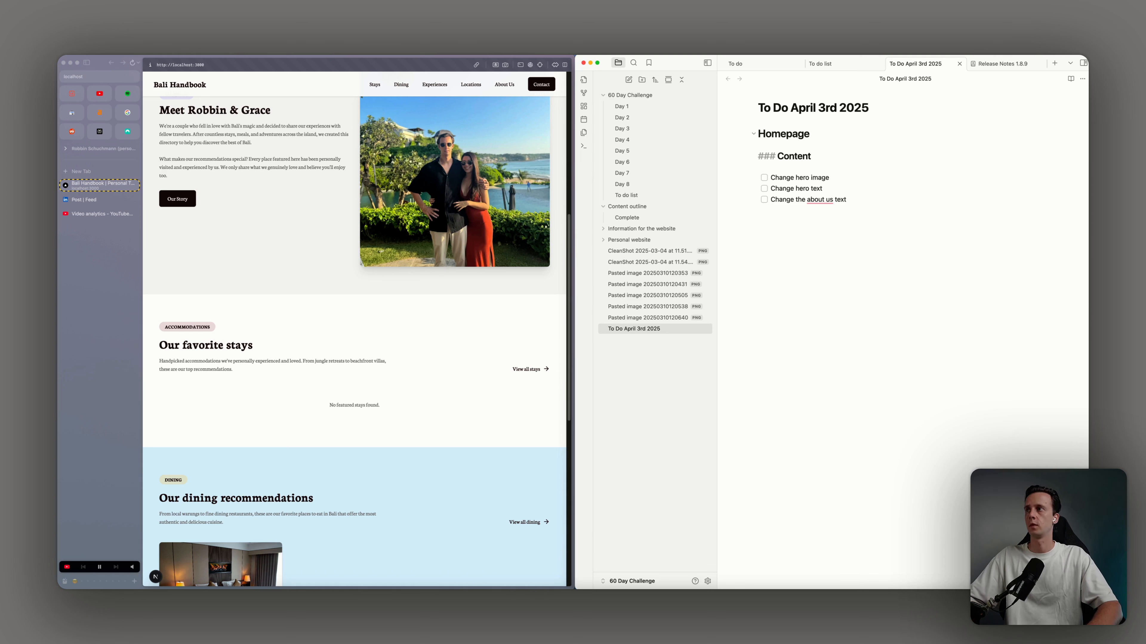
Add a level-three heading "Technical" below the Content task list
{"action": "left_click", "coordinate": [865, 205]}
{"action": "key", "text": "Return"}
{"action": "key", "text": "Return"}
{"action": "key", "text": "Return"}
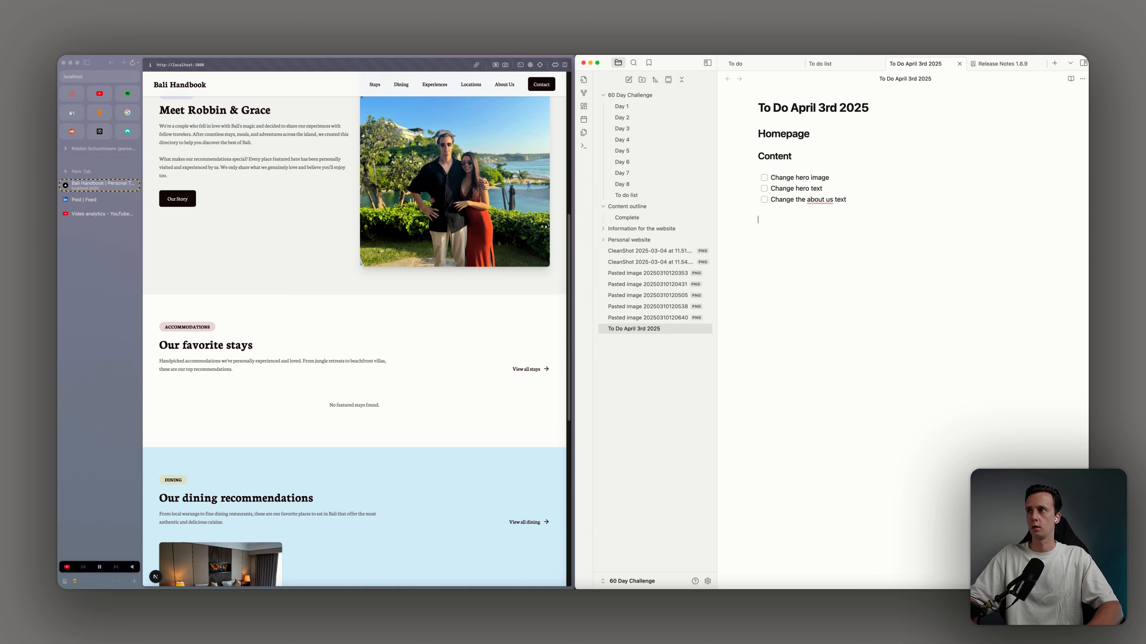
{"action": "type", "text": "###"}
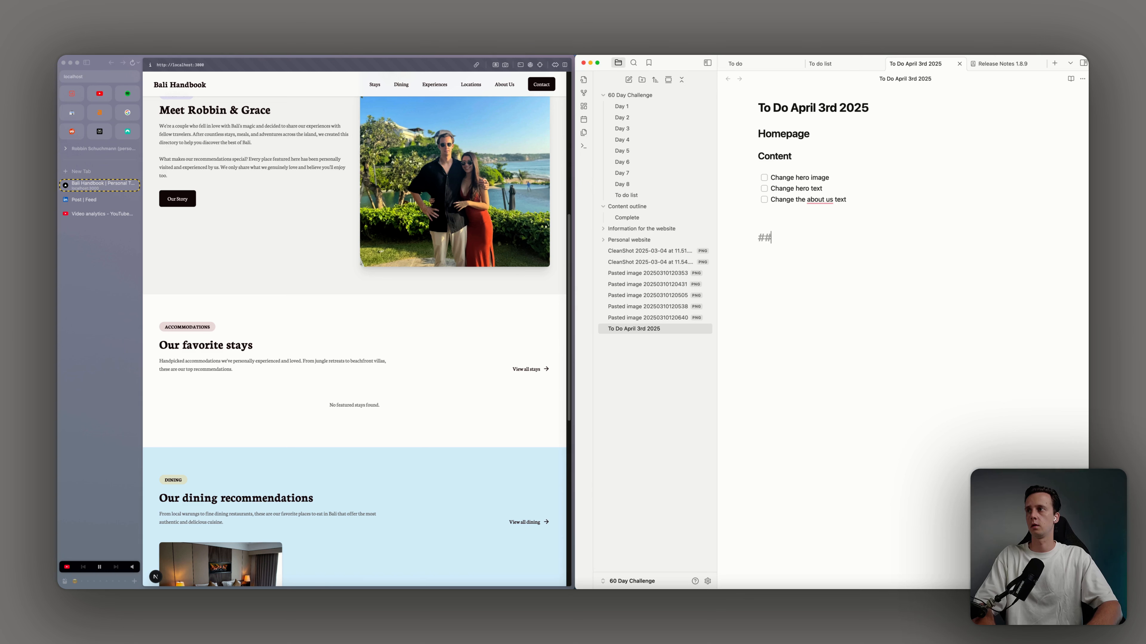
{"action": "type", "text": " Technical"}
{"action": "key", "text": "Return"}
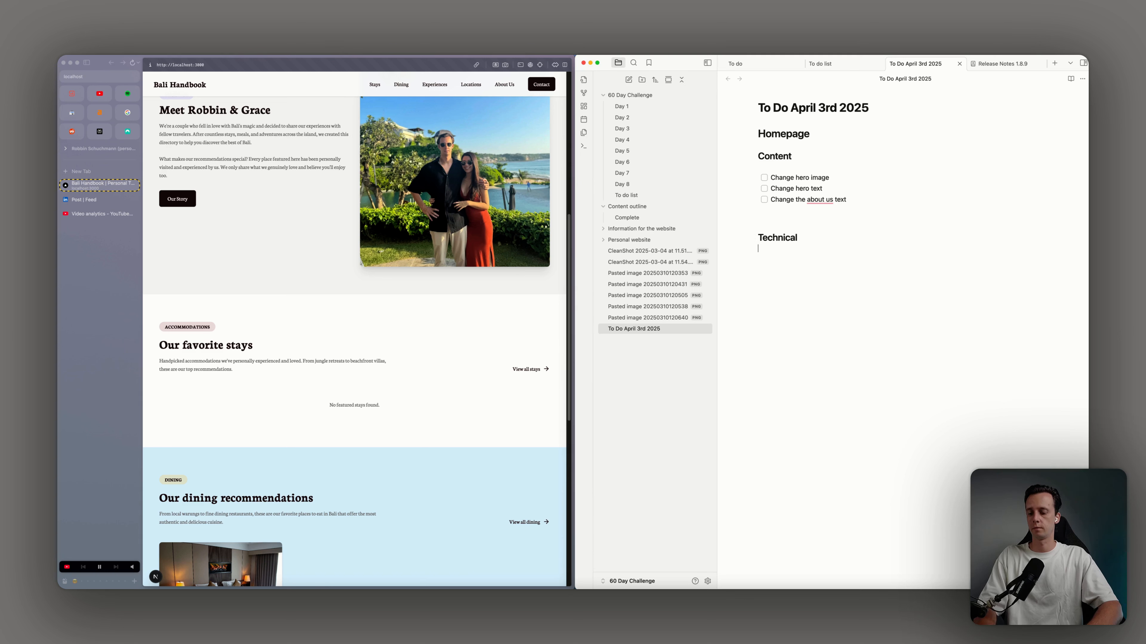
Under Technical, add a checkbox task "Favorite stays" with the nested task "Change the filter logic to -> id of accommodations in the categories table"
{"action": "type", "text": "- ] "}
{"action": "type", "text": "[ ] "}
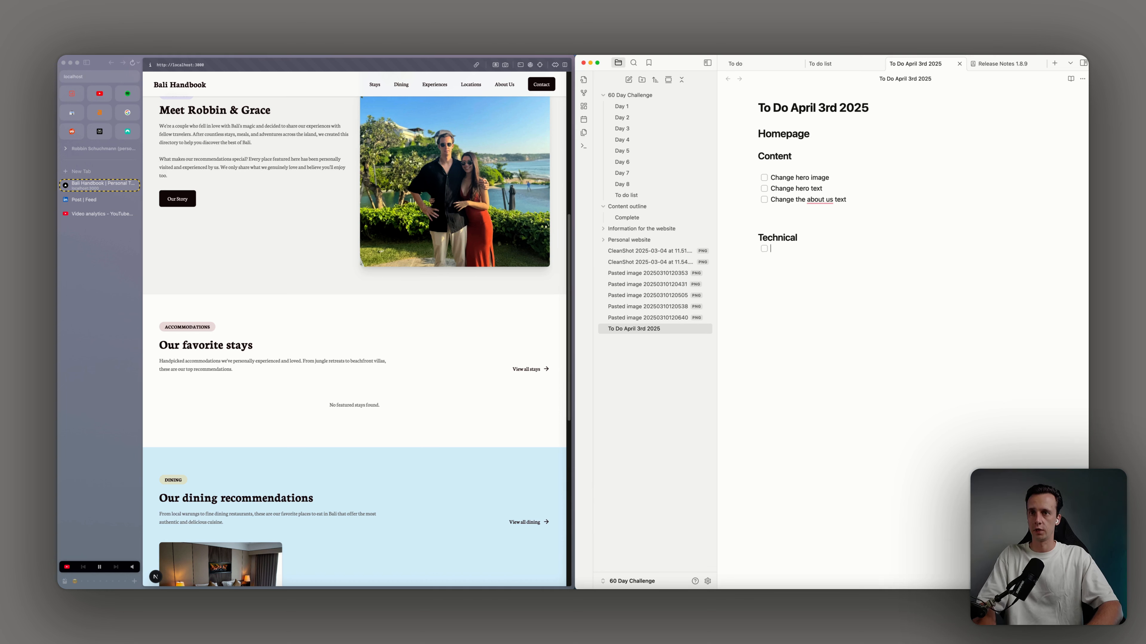
{"action": "type", "text": "Favorite stays"}
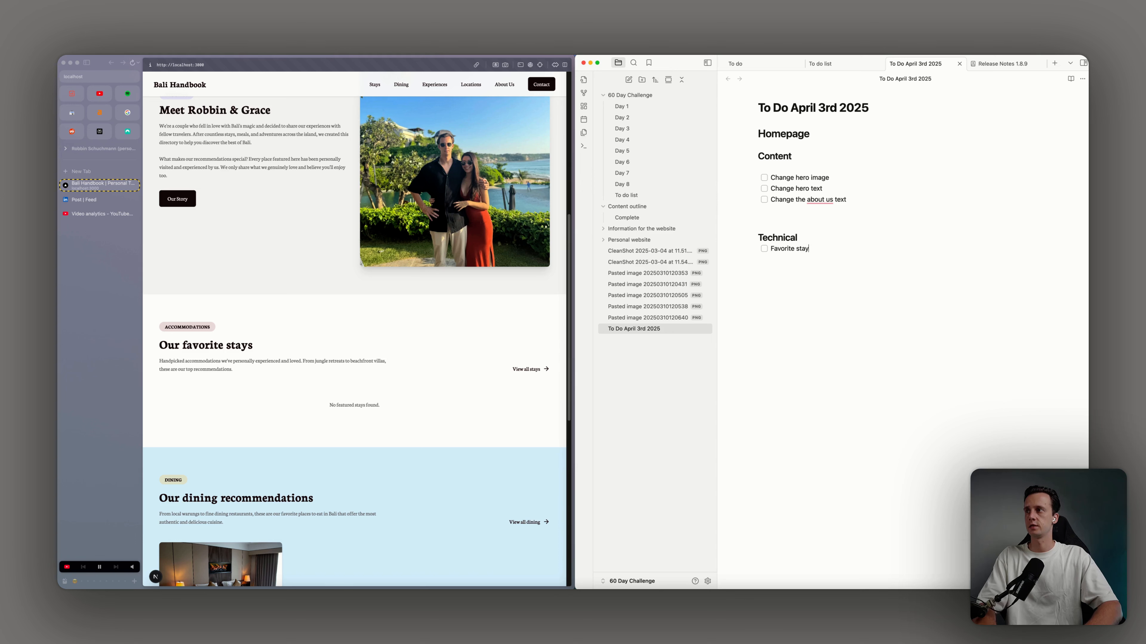
{"action": "key", "text": "Return"}
{"action": "key", "text": "Tab"}
{"action": "type", "text": "Change the"}
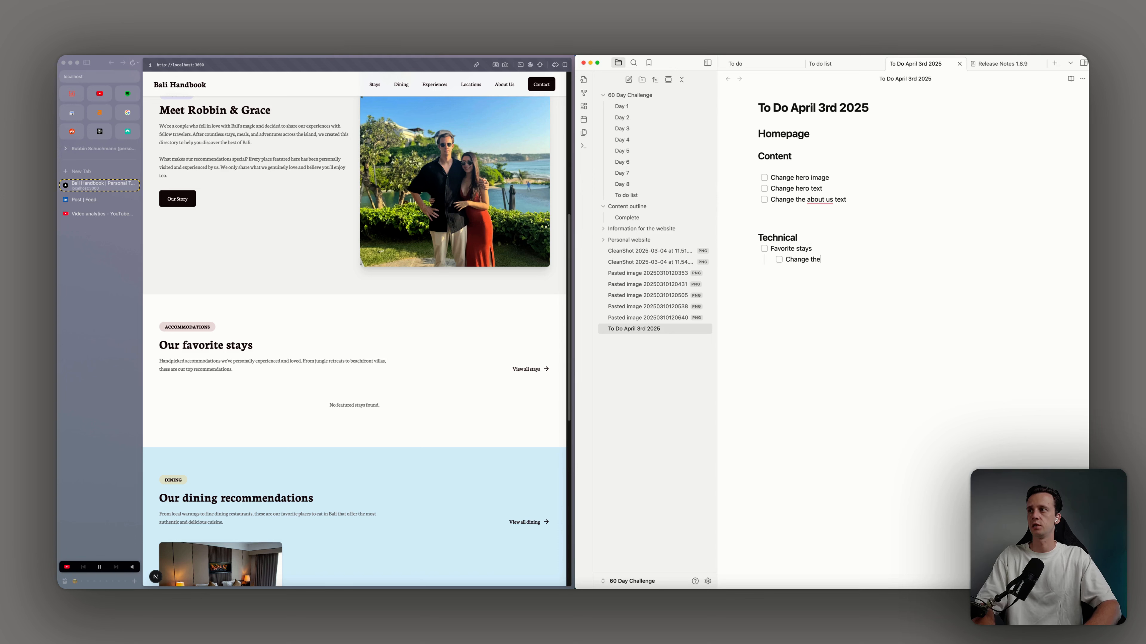
{"action": "type", "text": " filter logiv to -> id "}
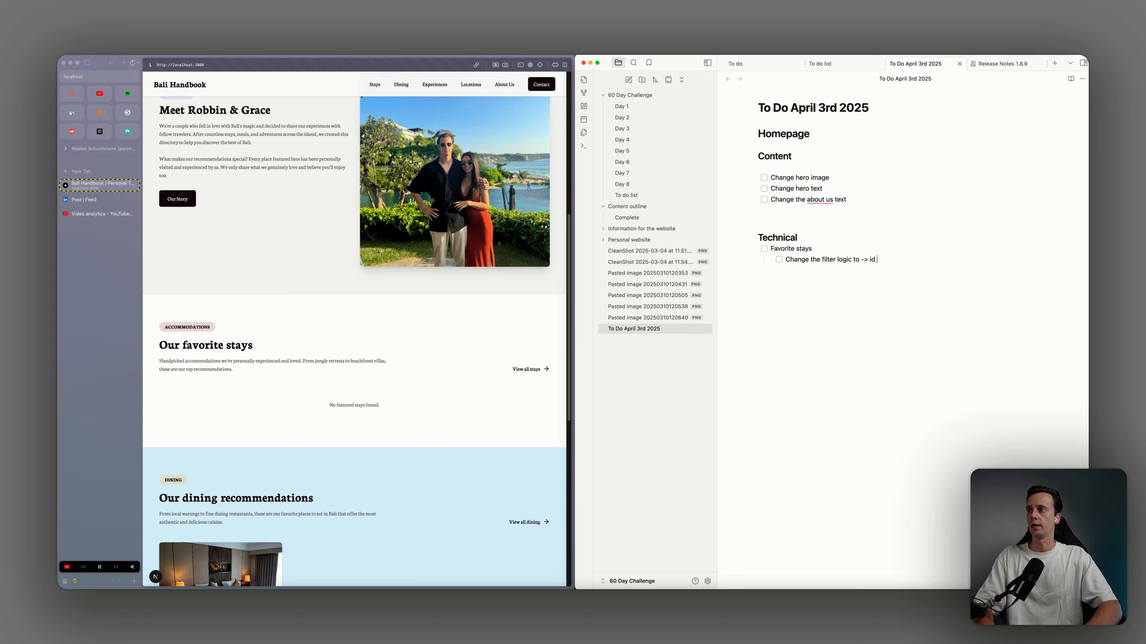
{"action": "type", "text": "of accommodations in the "}
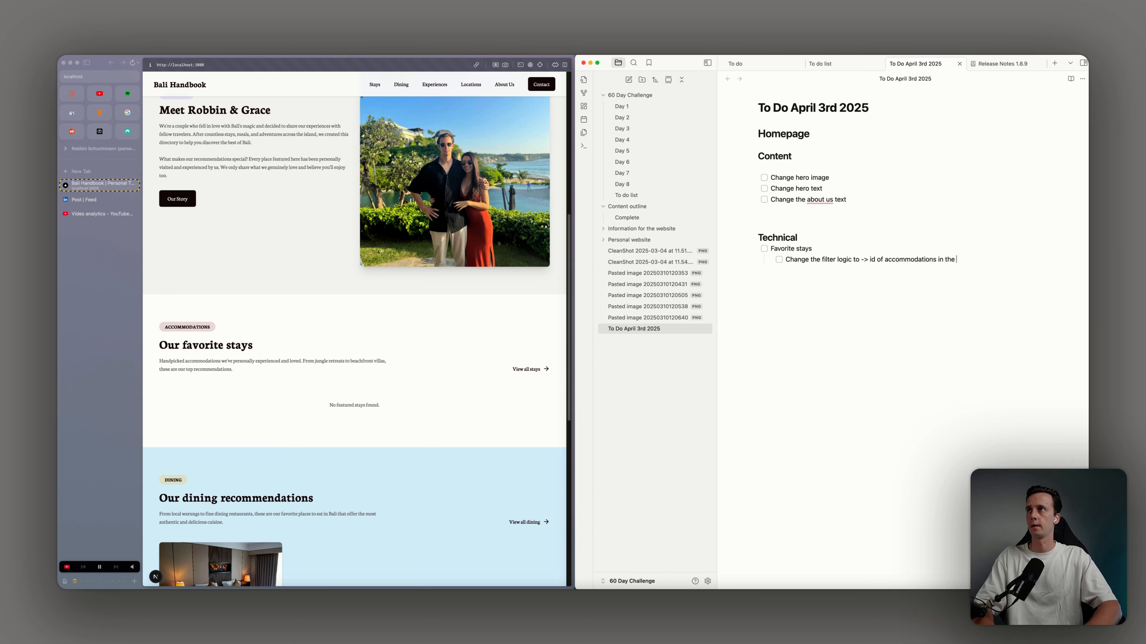
{"action": "type", "text": "categories table"}
Open supabase.com in a new browser tab and sign in to reach the Bali Travel Directory project
{"action": "left_click", "coordinate": [348, 330]}
{"action": "key", "text": "super+t"}
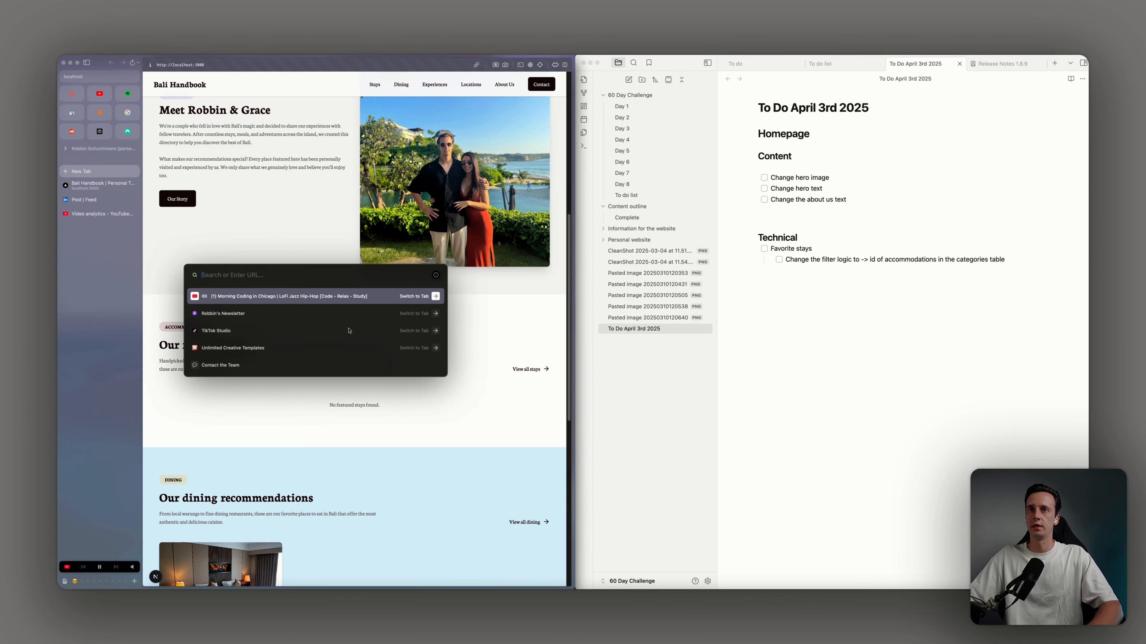
{"action": "type", "text": "supabase.com"}
{"action": "key", "text": "Return"}
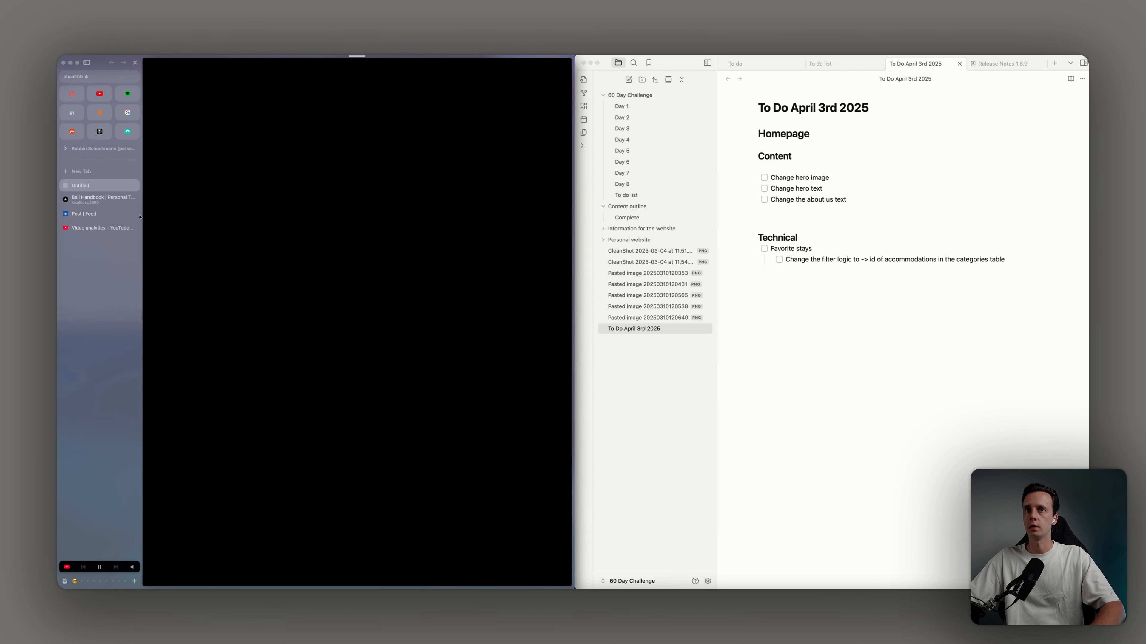
{"action": "left_click", "coordinate": [100, 199]}
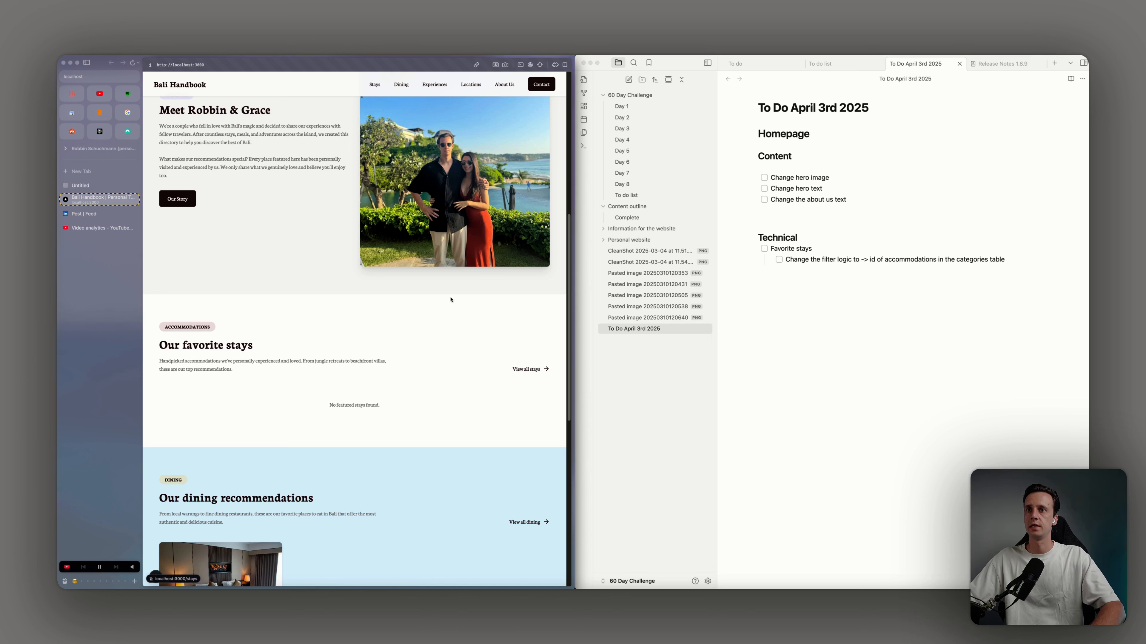
{"action": "left_click", "coordinate": [107, 187]}
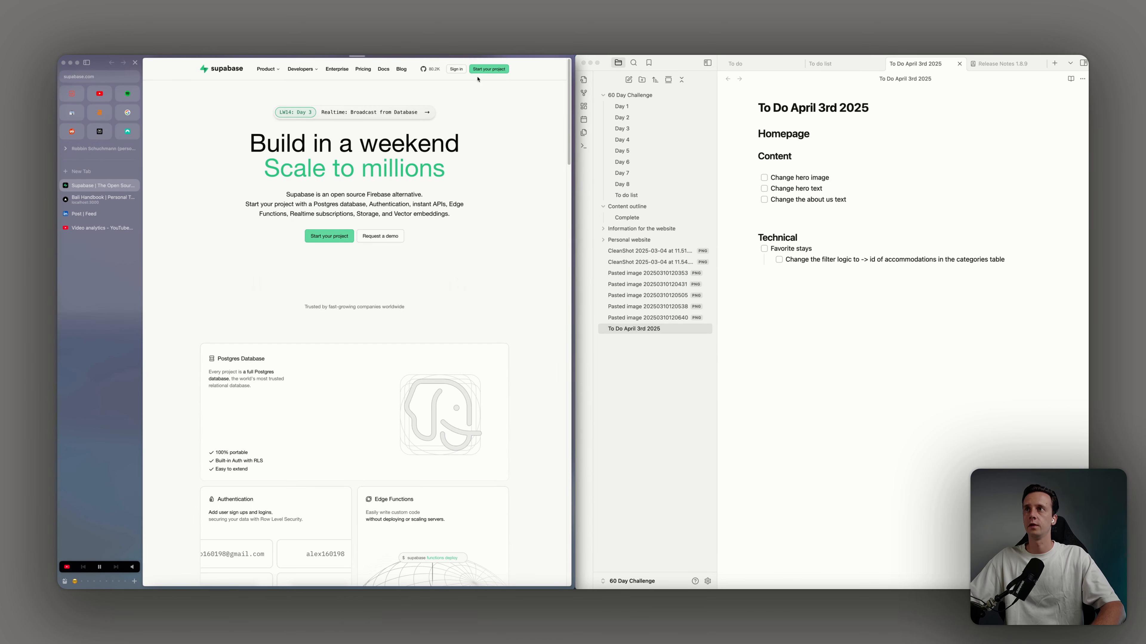
{"action": "left_click", "coordinate": [456, 69]}
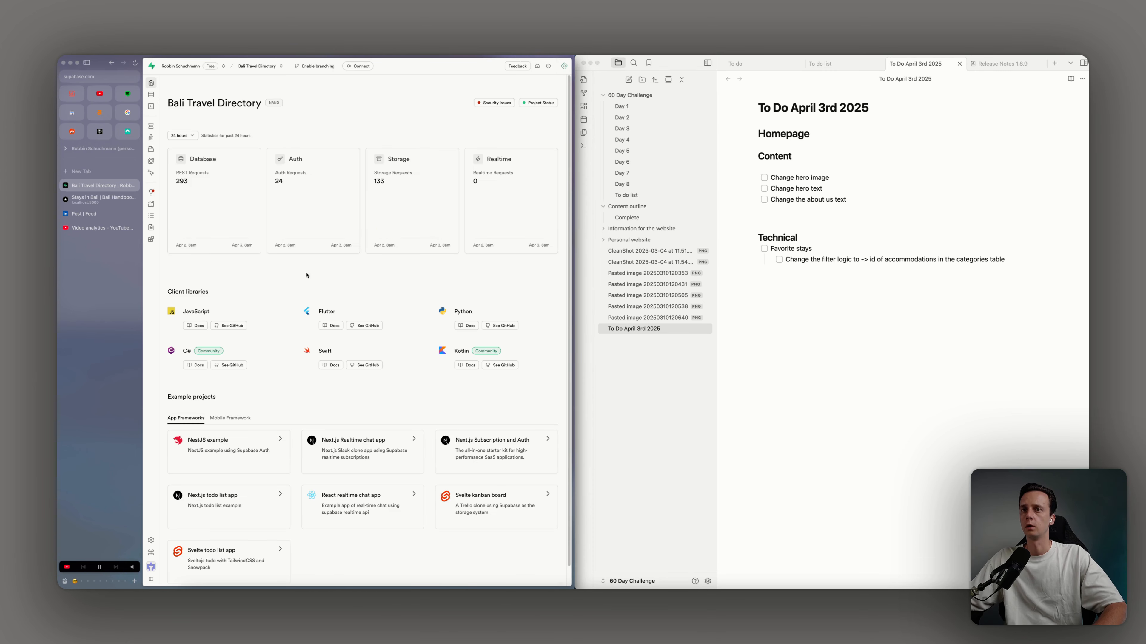
Open the categories table from the database schema and examine the types and the id of the Accommodation row
{"action": "left_click", "coordinate": [151, 126]}
{"action": "scroll", "coordinate": [457, 184], "scroll_direction": "up", "scroll_amount": 5}
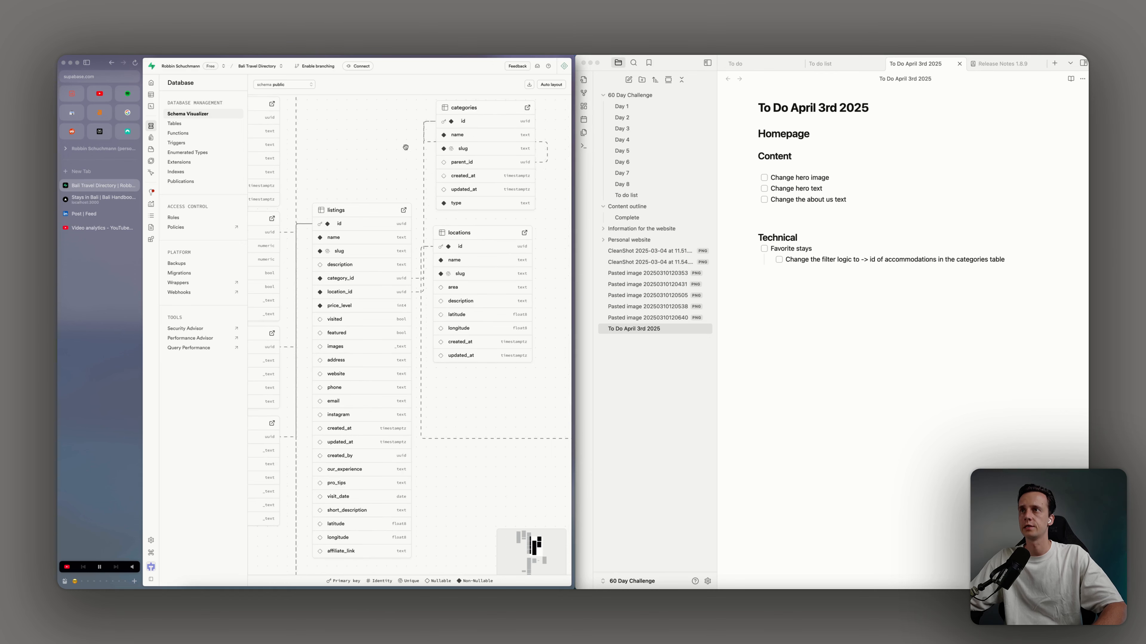
{"action": "left_click", "coordinate": [526, 107]}
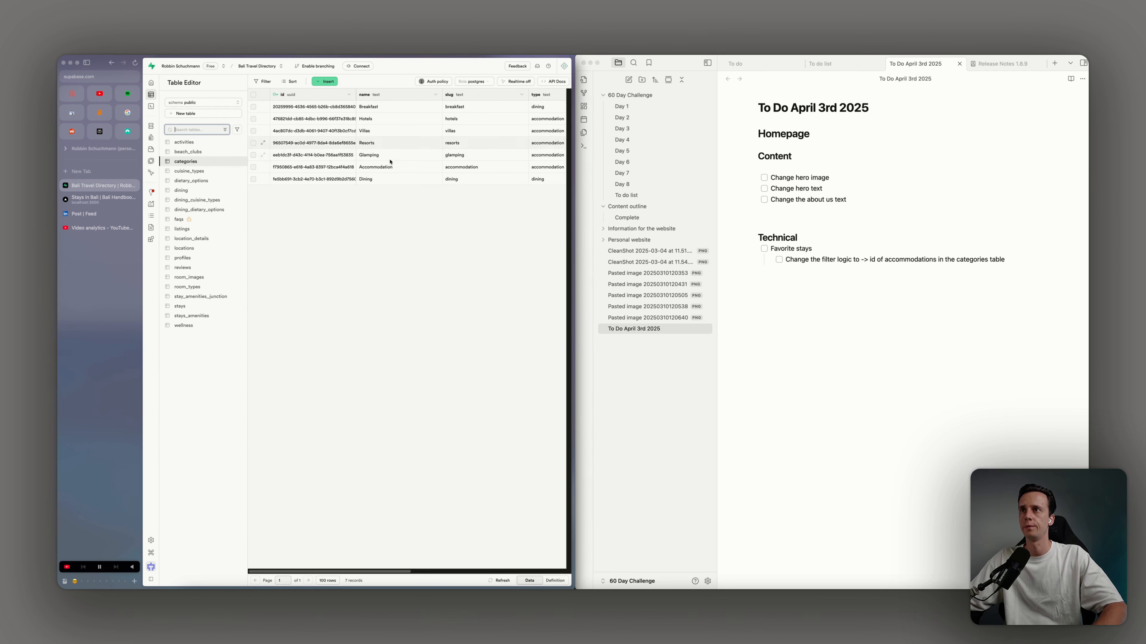
{"action": "left_click_drag", "start_coordinate": [400, 572], "coordinate": [415, 571]}
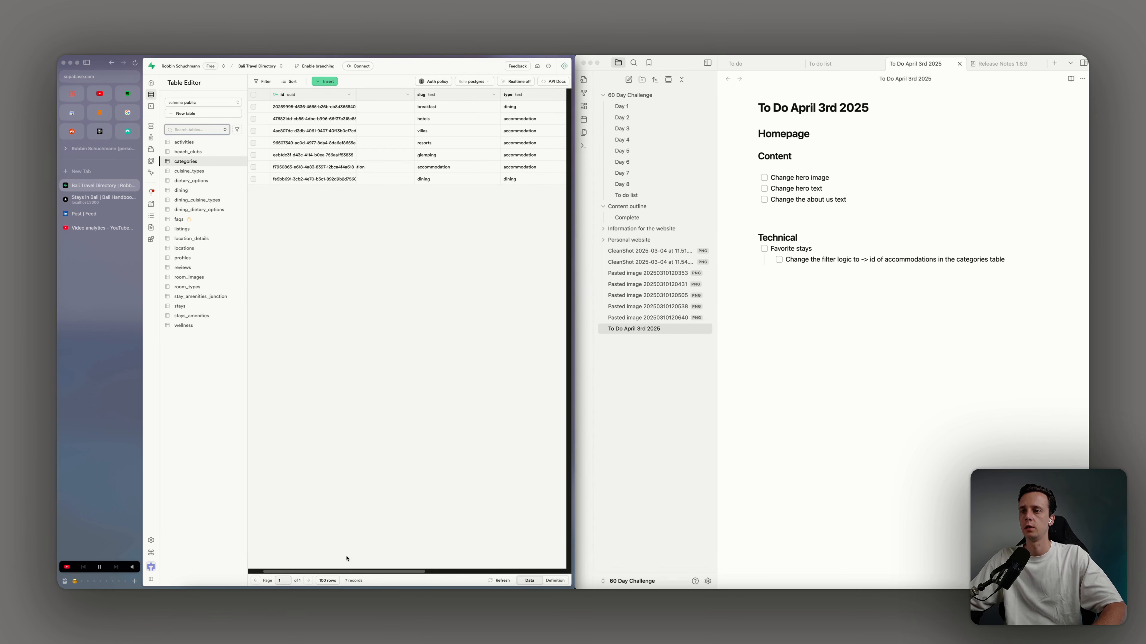
{"action": "scroll", "coordinate": [345, 558], "scroll_direction": "left", "scroll_amount": 3}
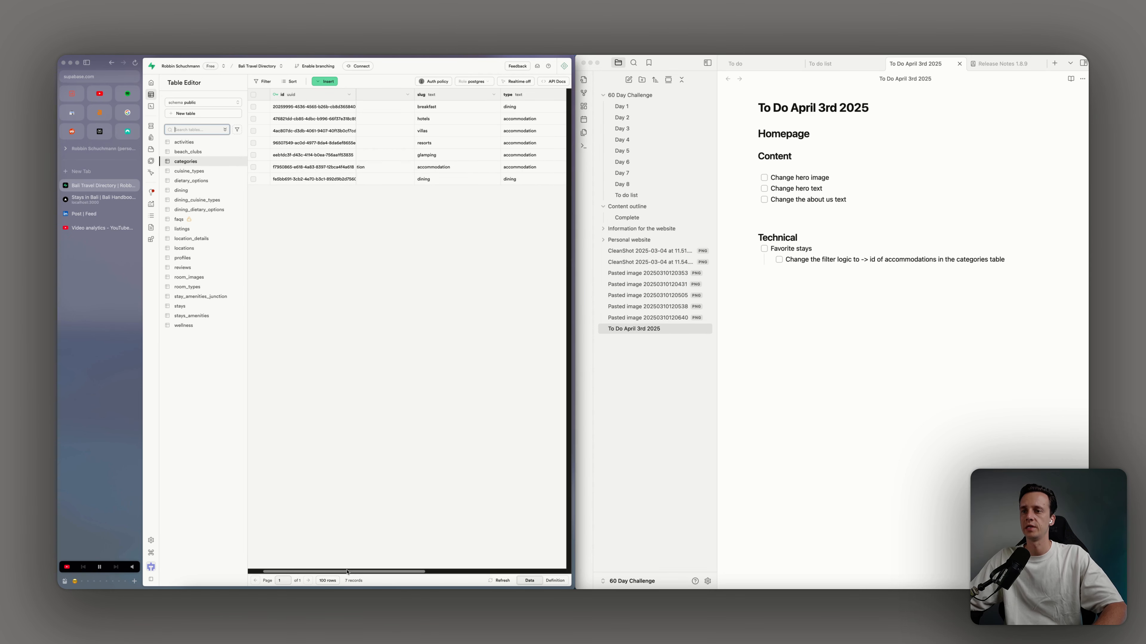
{"action": "left_click", "coordinate": [311, 172]}
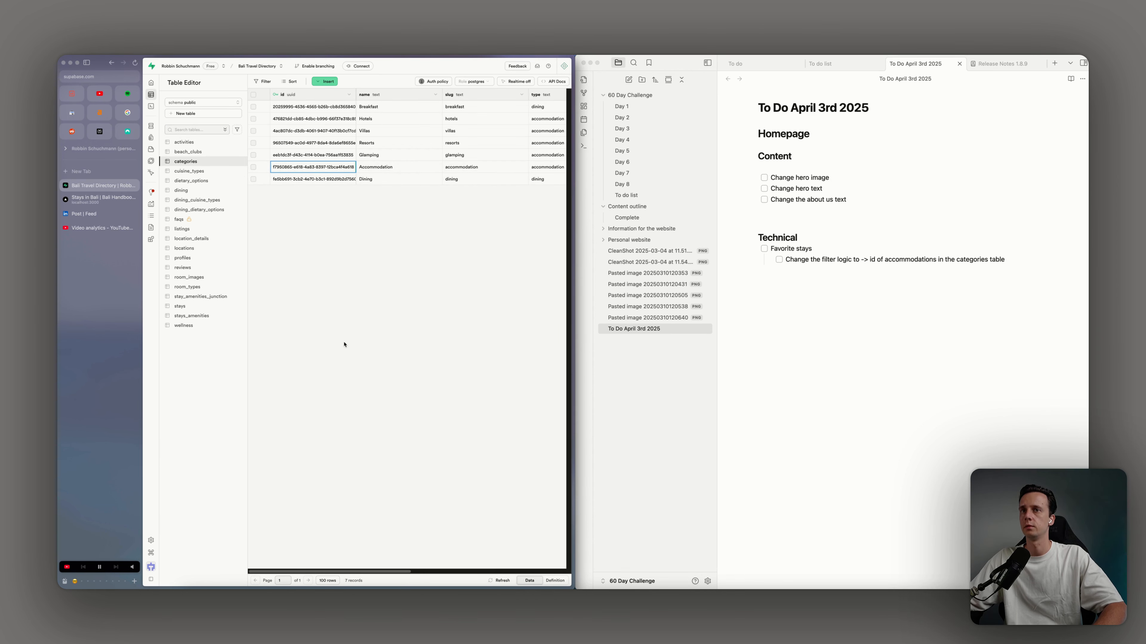
Switch to the Bali Handbook site in the browser and review its homepage down to the dining recommendations
{"action": "left_click", "coordinate": [100, 200]}
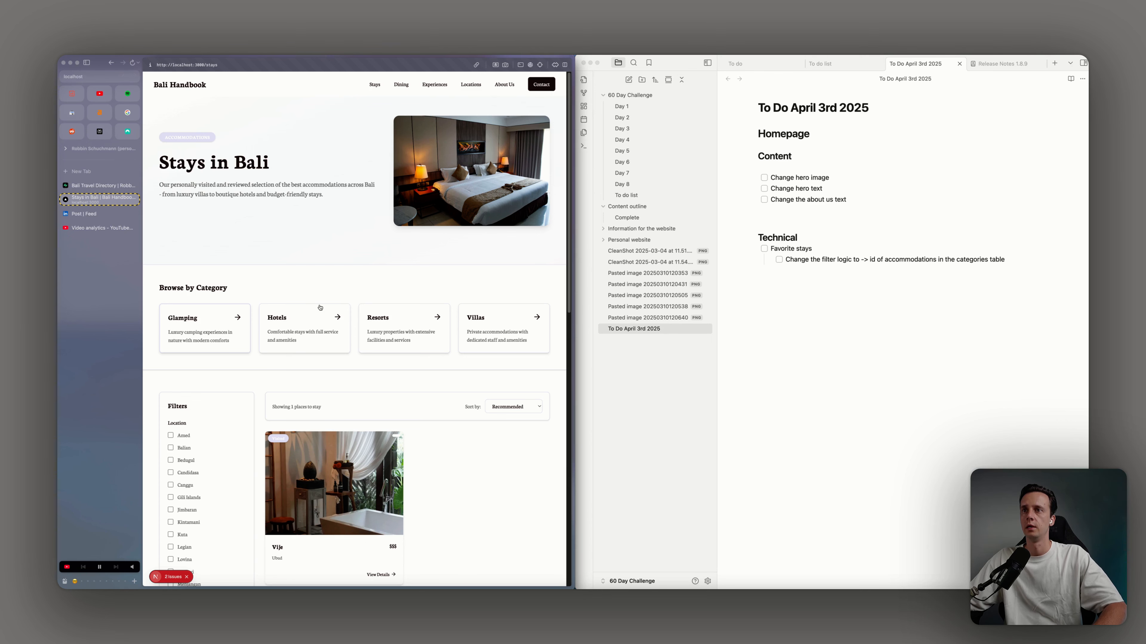
{"action": "scroll", "coordinate": [187, 92], "scroll_direction": "down", "scroll_amount": 1}
{"action": "left_click", "coordinate": [188, 87]}
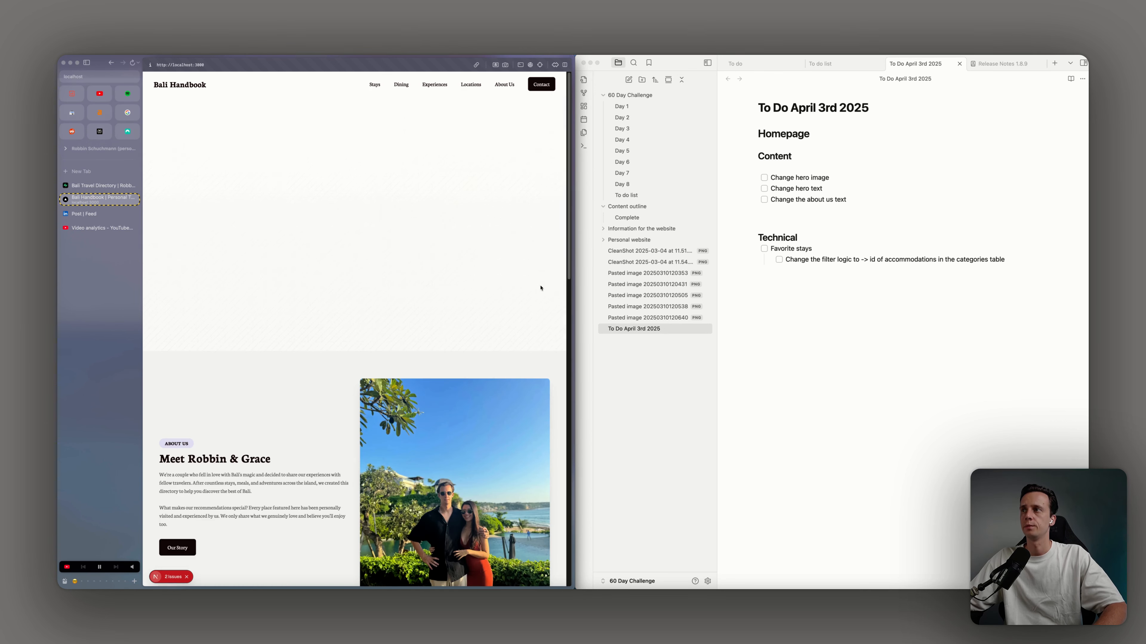
{"action": "scroll", "coordinate": [340, 318], "scroll_direction": "down", "scroll_amount": 7}
{"action": "scroll", "coordinate": [340, 318], "scroll_direction": "down", "scroll_amount": 5}
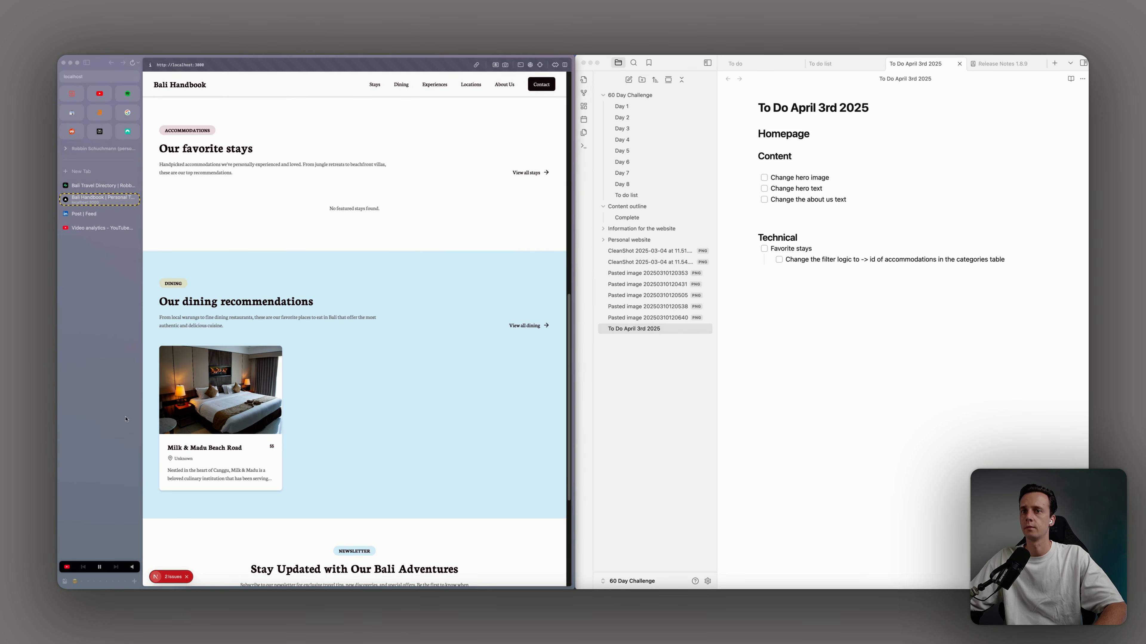
{"action": "scroll", "coordinate": [354, 316], "scroll_direction": "down", "scroll_amount": 1}
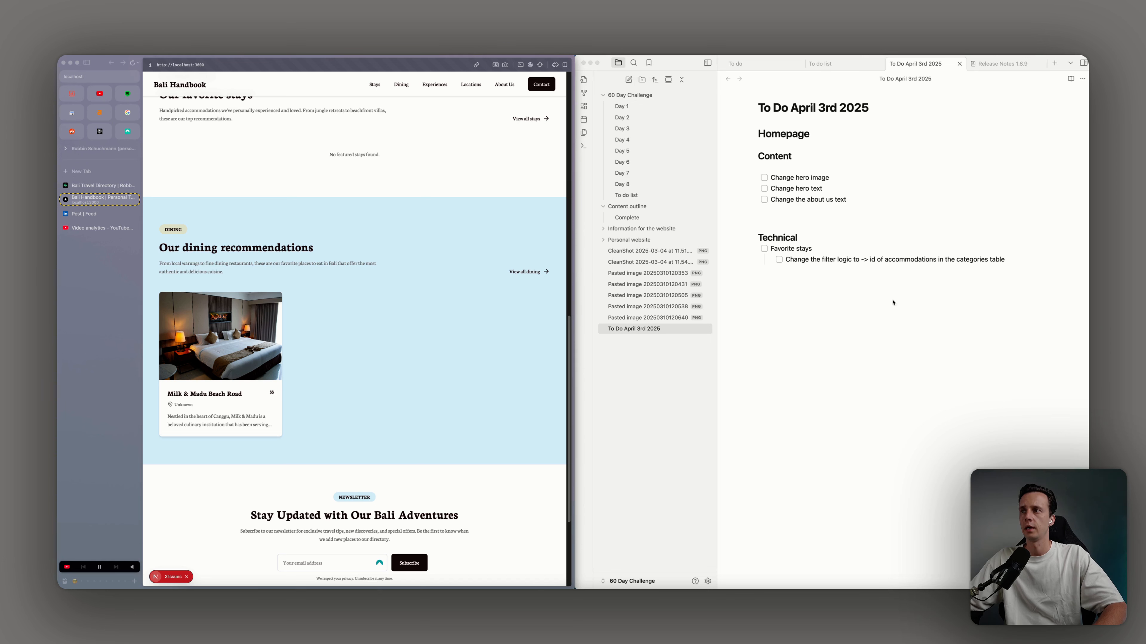
In the to-do note, add the nested task "Change dining filter logic" under Favorite stays
{"action": "left_click", "coordinate": [1002, 261]}
{"action": "key", "text": "Return"}
{"action": "type", "text": "Change dining filter logic"}
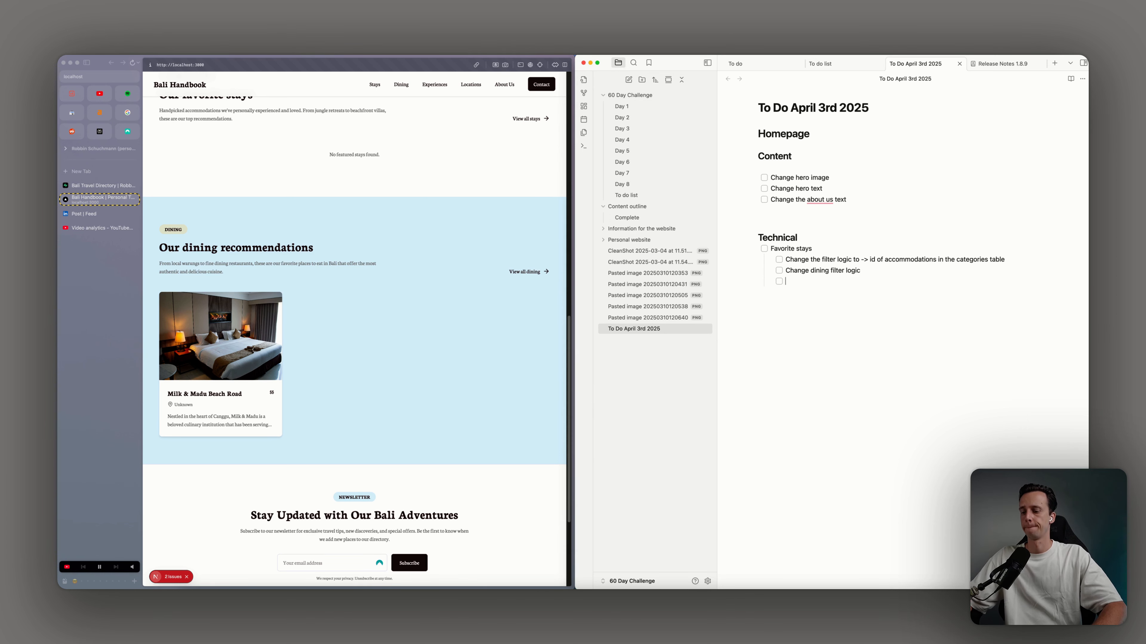
Add the unnested checkbox task "Implement newsletter -> Beehivv" at the end of the Technical list
{"action": "key", "text": "shift+Tab"}
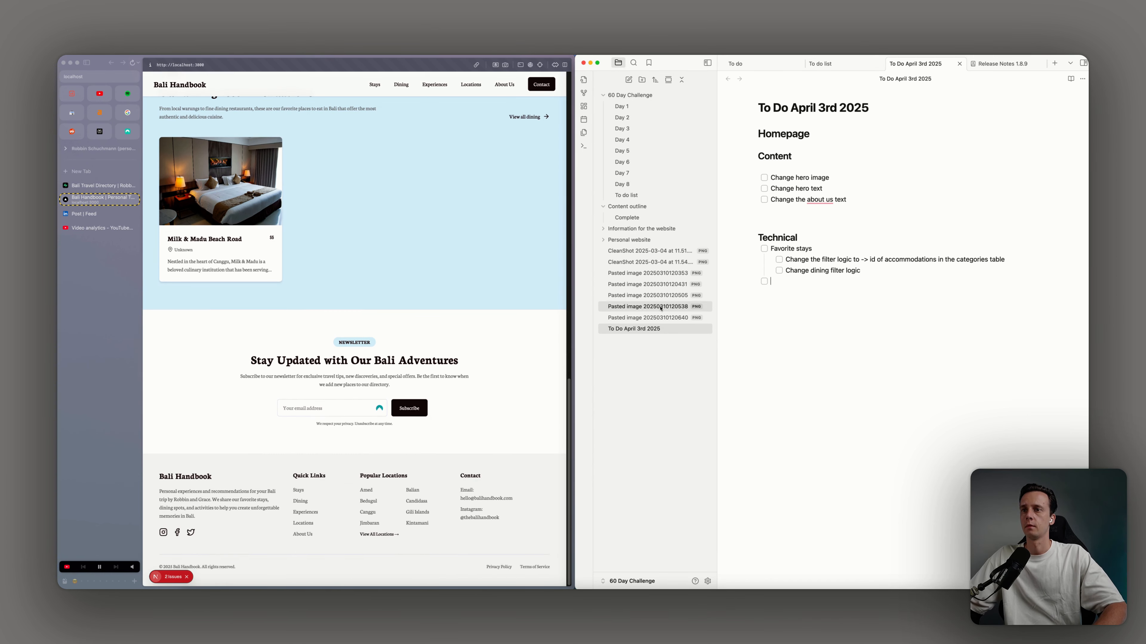
{"action": "type", "text": "Implement new"}
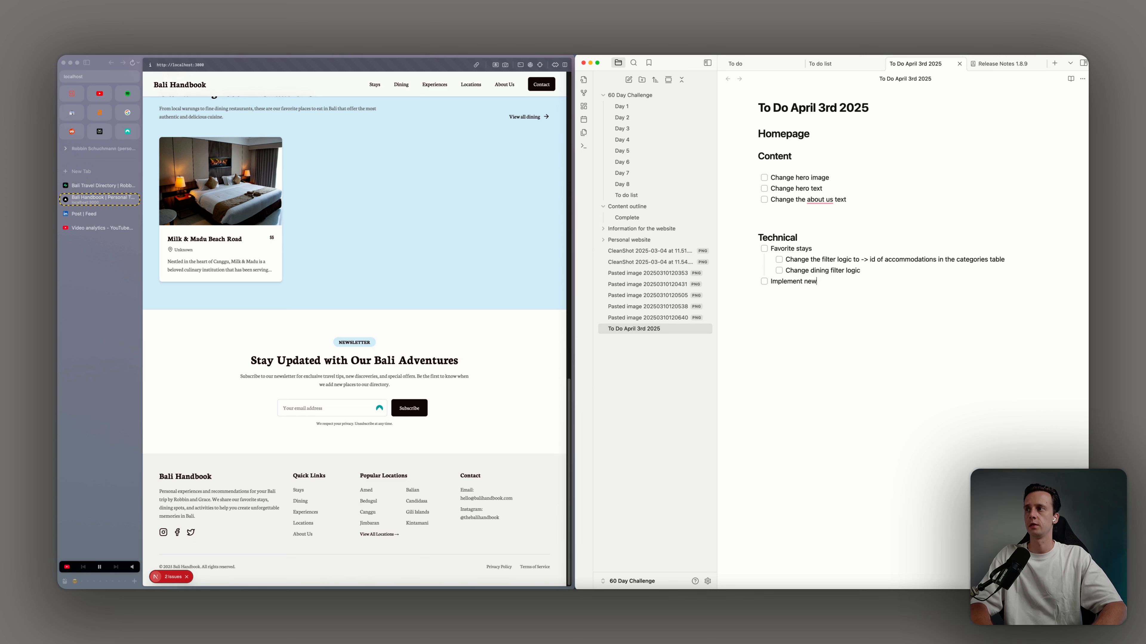
{"action": "type", "text": "sletter -> Be"}
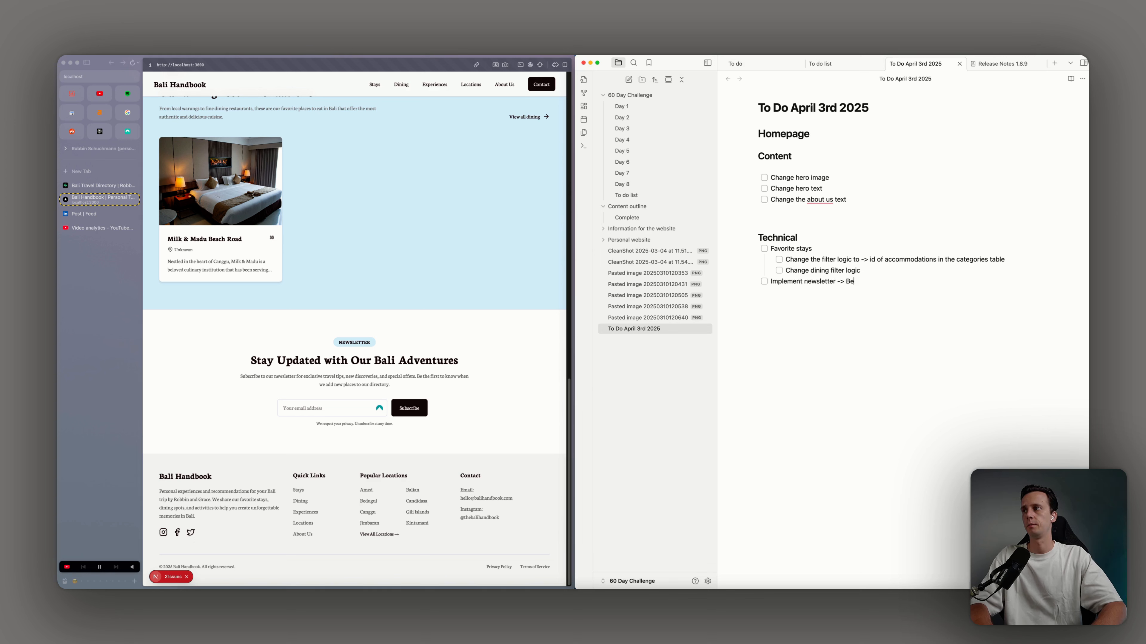
{"action": "type", "text": "ehiivv"}
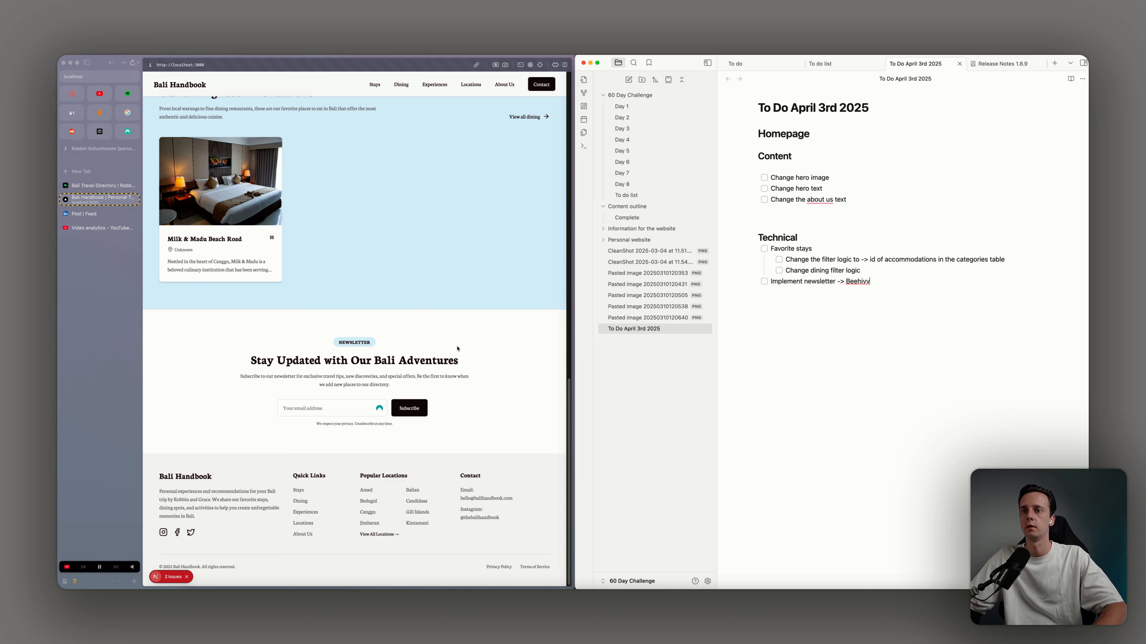
{"action": "left_click", "coordinate": [469, 316]}
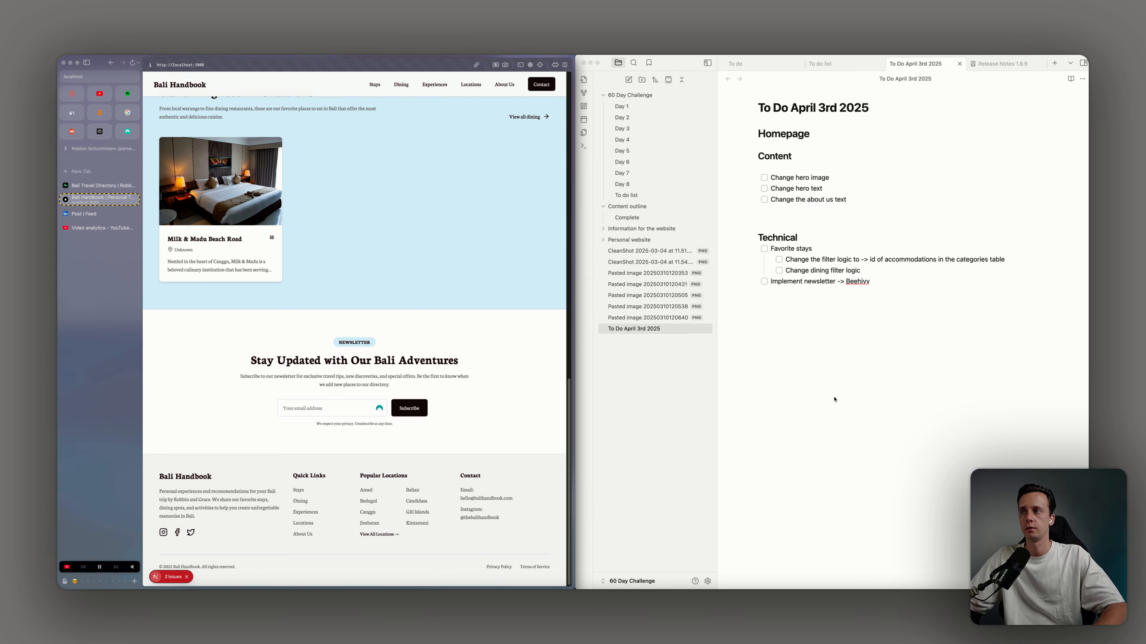
Add the checkbox task "Look to add more content on the page" at the end of the homepage Content list
{"action": "scroll", "coordinate": [271, 278], "scroll_direction": "up", "scroll_amount": 15}
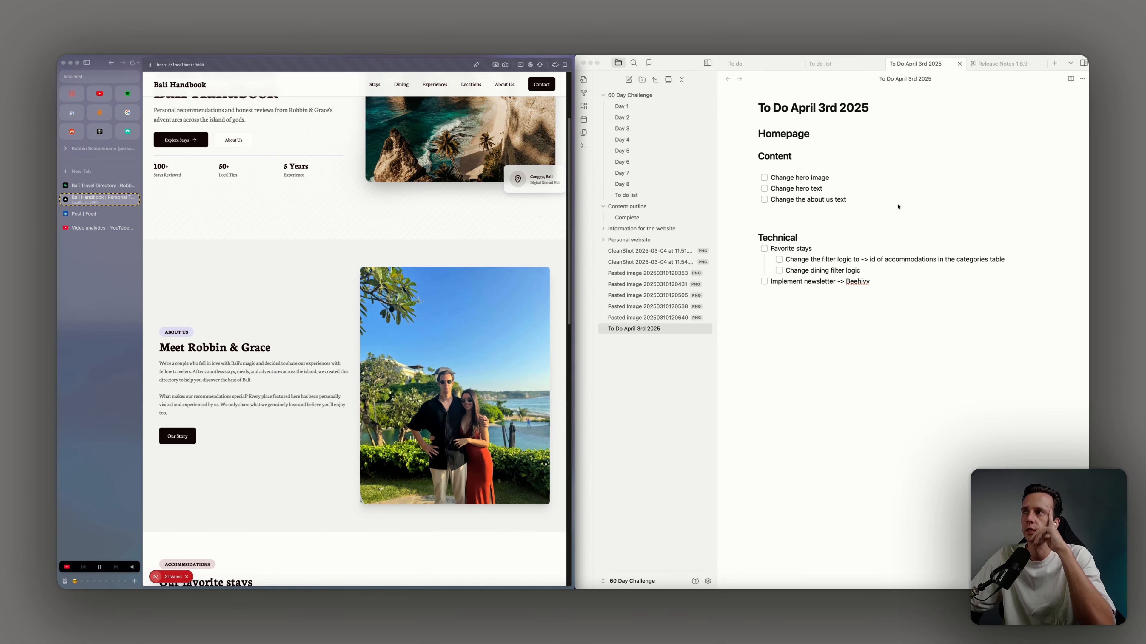
{"action": "left_click", "coordinate": [870, 203]}
{"action": "key", "text": "Return"}
{"action": "type", "text": "Look to add more"}
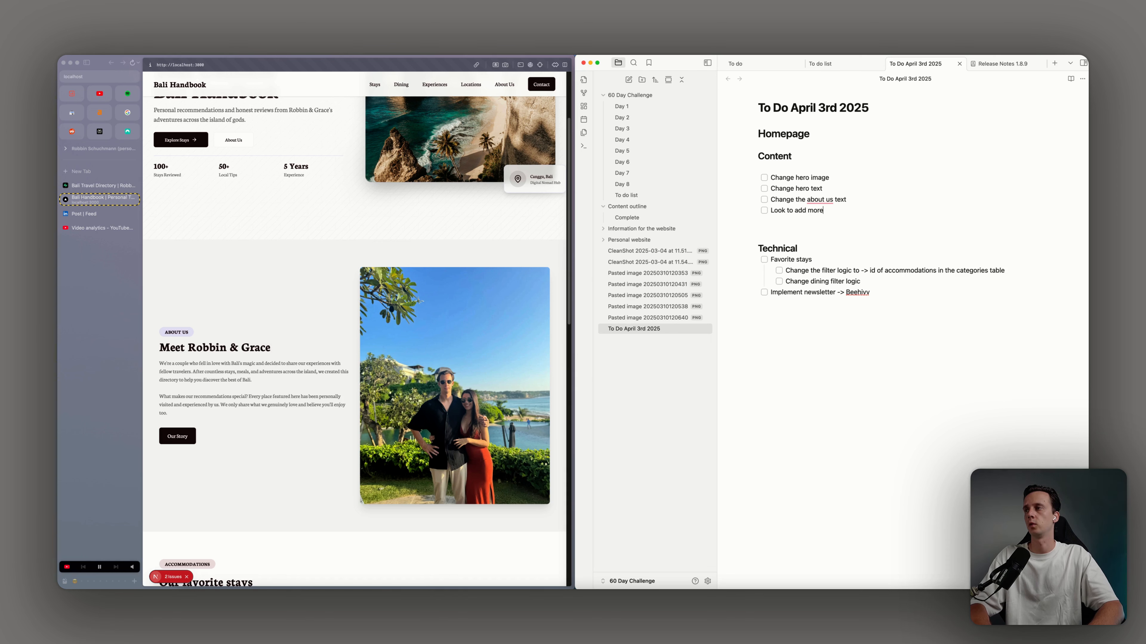
{"action": "type", "text": " content on the page"}
Recheck the homepage's recommendation cards and add the unnested task "Fix location in the favorite cards" above the newsletter task
{"action": "scroll", "coordinate": [343, 330], "scroll_direction": "down", "scroll_amount": 12}
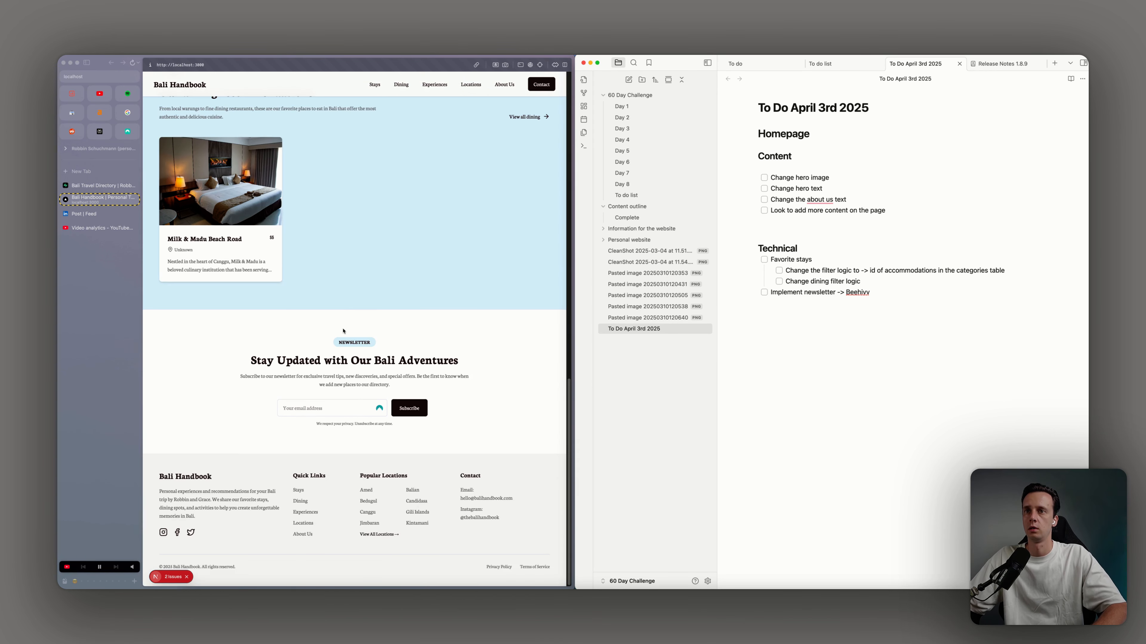
{"action": "scroll", "coordinate": [343, 330], "scroll_direction": "up", "scroll_amount": 1}
{"action": "scroll", "coordinate": [338, 325], "scroll_direction": "down", "scroll_amount": 1}
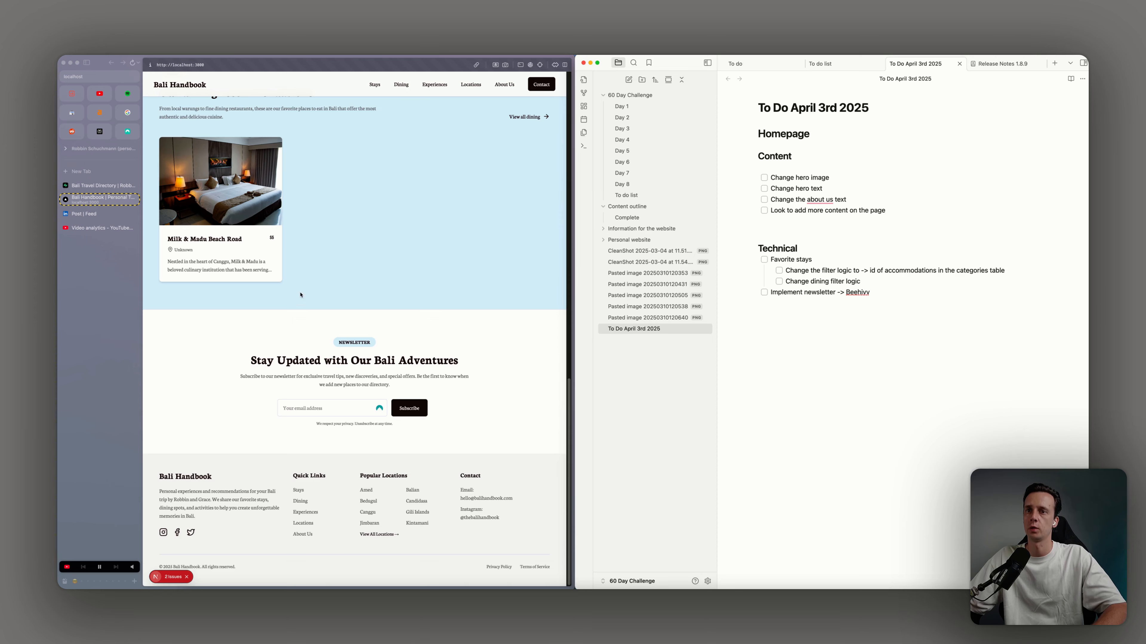
{"action": "scroll", "coordinate": [301, 295], "scroll_direction": "up", "scroll_amount": 8}
{"action": "scroll", "coordinate": [221, 424], "scroll_direction": "down", "scroll_amount": 4}
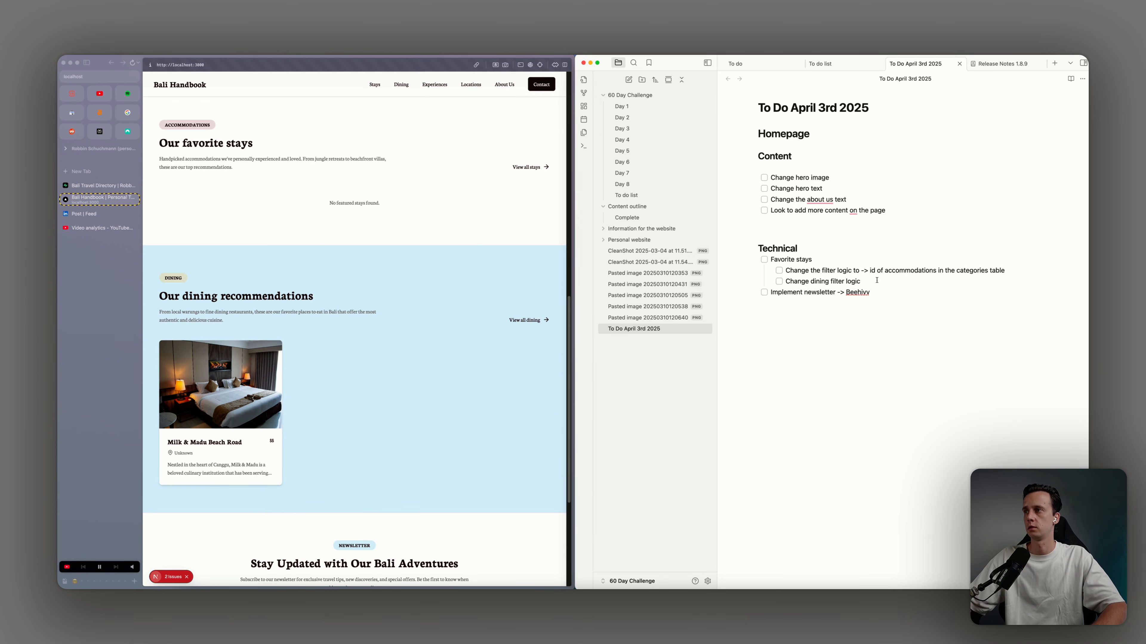
{"action": "key", "text": "Return"}
{"action": "key", "text": "shift+Tab"}
{"action": "type", "text": "F"}
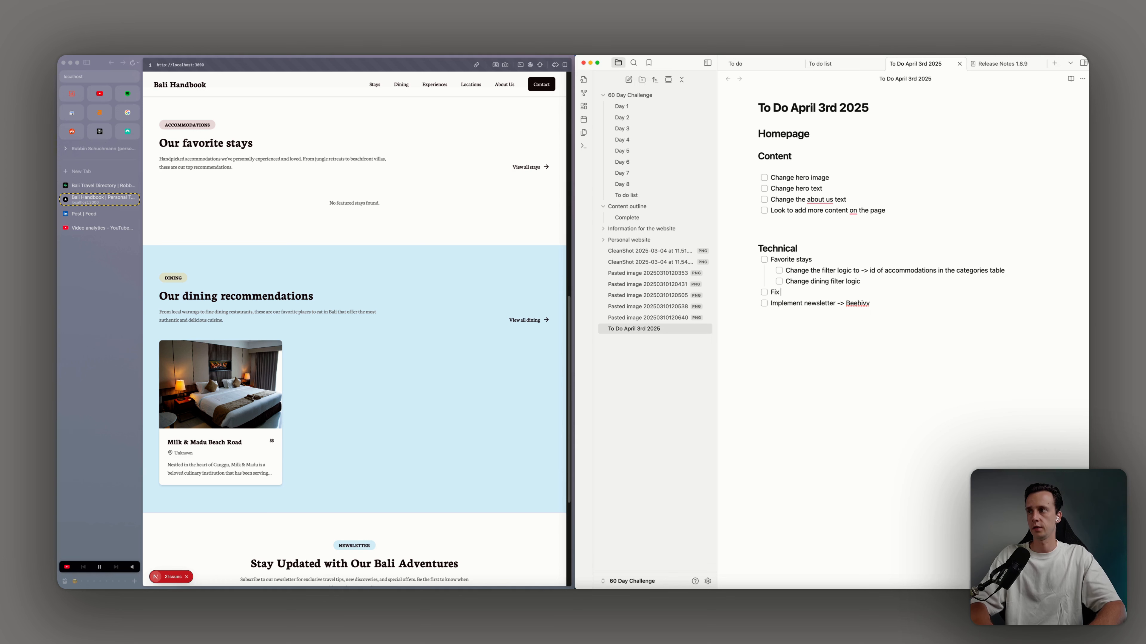
{"action": "type", "text": "ix location in th"}
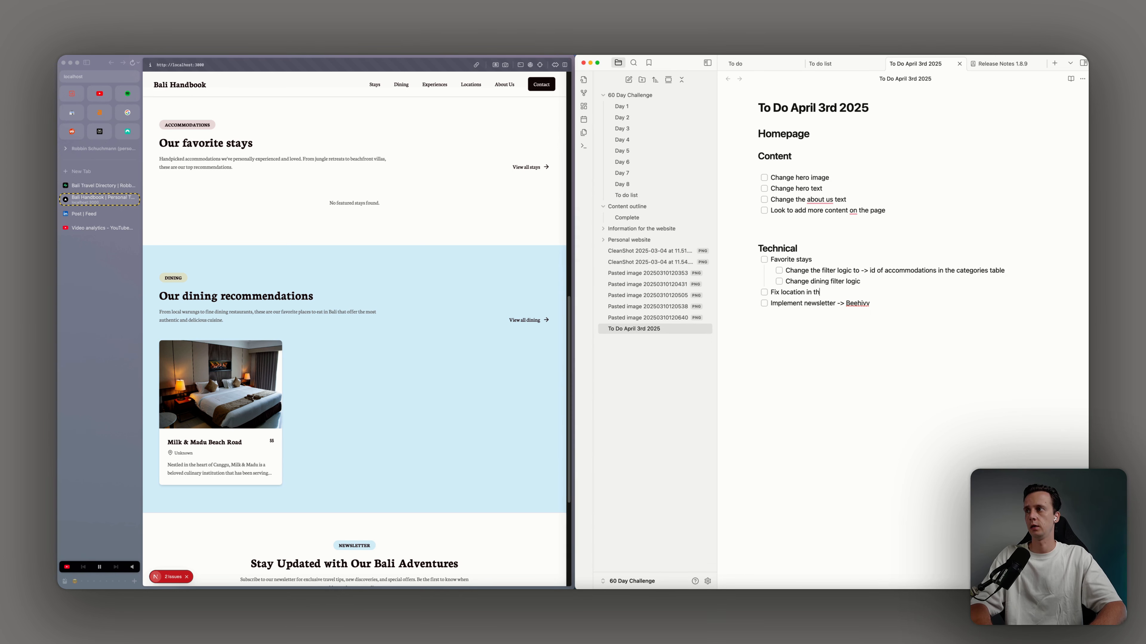
{"action": "type", "text": "e favorite cards"}
Check the rest of the homepage and open the site's About Us page
{"action": "scroll", "coordinate": [331, 449], "scroll_direction": "down", "scroll_amount": 5}
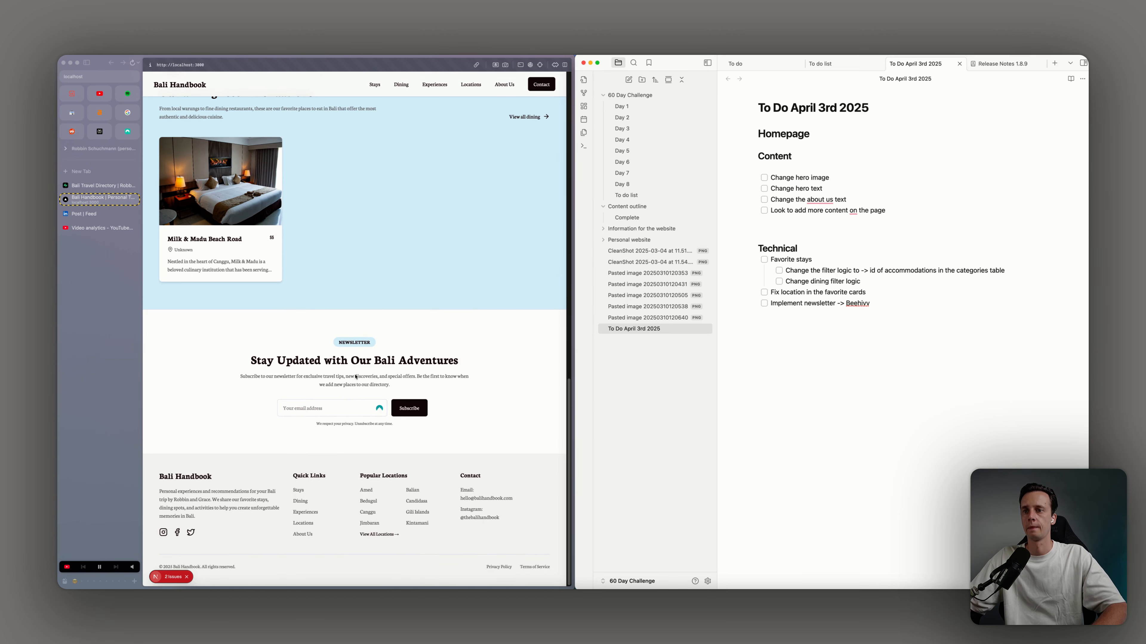
{"action": "scroll", "coordinate": [387, 355], "scroll_direction": "up", "scroll_amount": 15}
{"action": "left_click", "coordinate": [331, 105]}
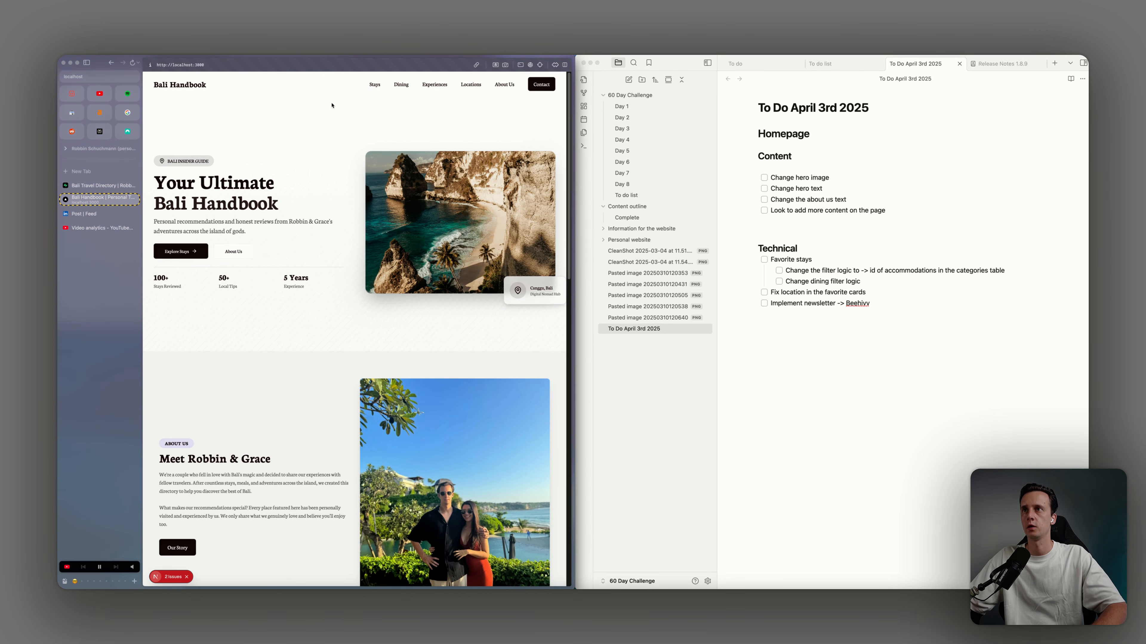
{"action": "left_click", "coordinate": [511, 86]}
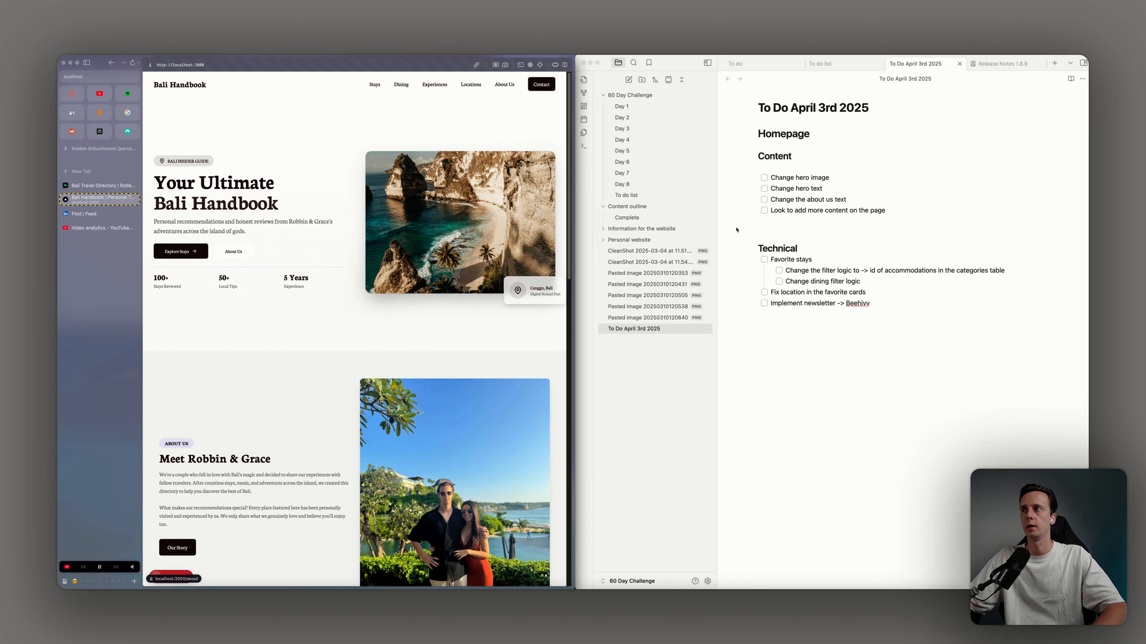
Add a level-two heading "About page" in the note below the Technical task list
{"action": "left_click", "coordinate": [875, 306]}
{"action": "key", "text": "Return"}
{"action": "key", "text": "Return"}
{"action": "key", "text": "Return"}
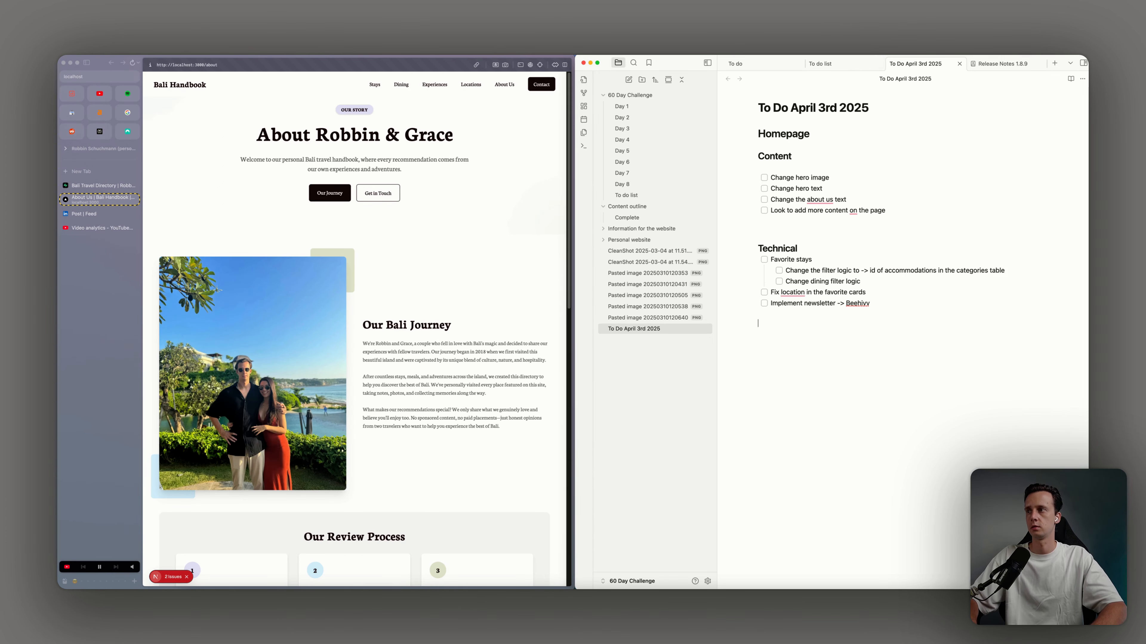
{"action": "type", "text": "## ASb"}
{"action": "key", "text": "BackSpace"}
{"action": "key", "text": "BackSpace"}
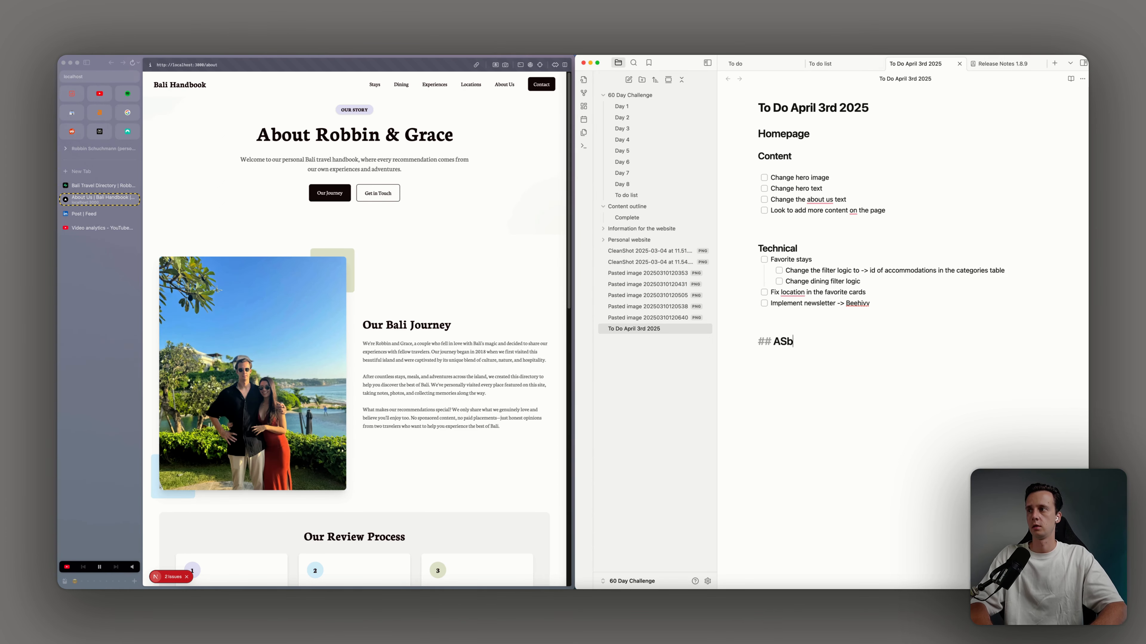
{"action": "type", "text": "bout page"}
{"action": "key", "text": "Return"}
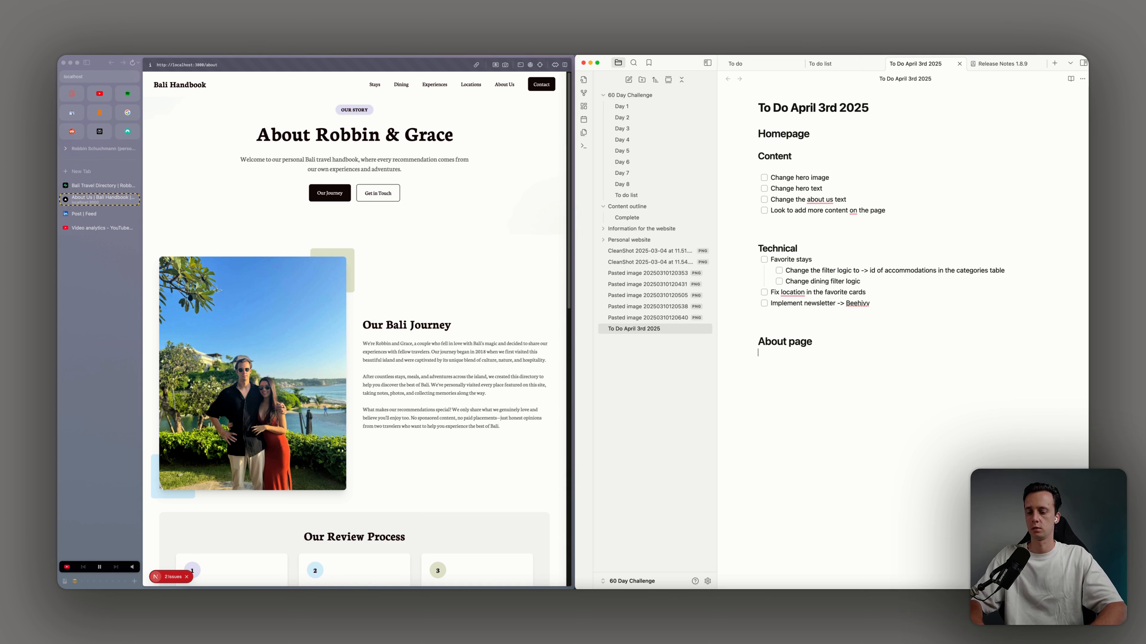
Under About page, add a level-three heading "Content" with the checkbox task "Rewrite all copy"
{"action": "type", "text": "### Content"}
{"action": "key", "text": "Return"}
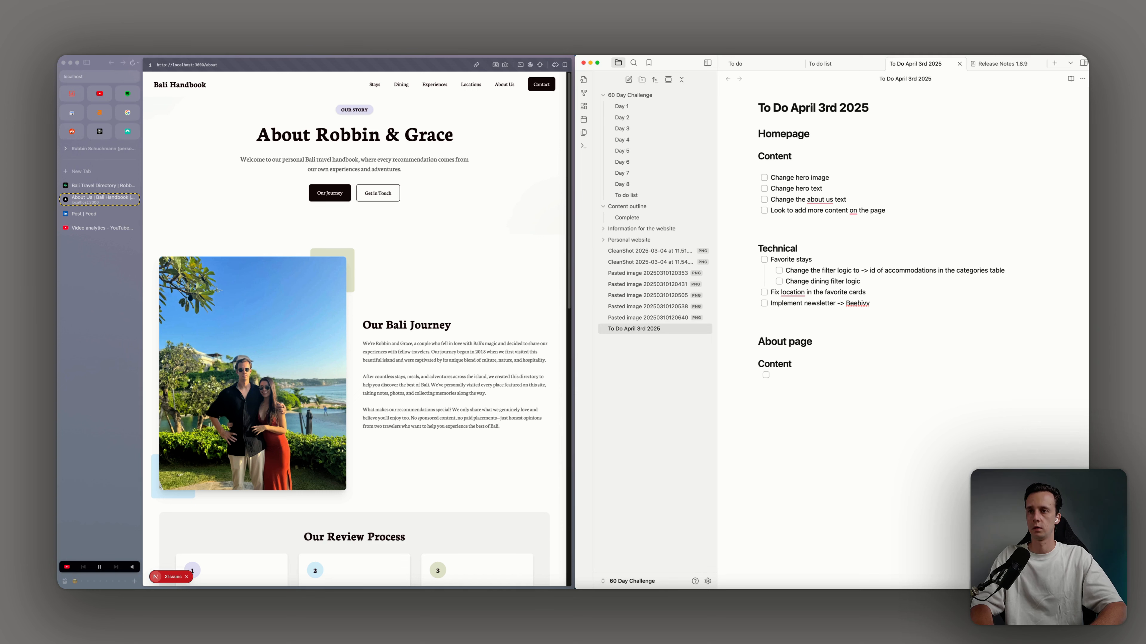
{"action": "type", "text": "Rewrite all"}
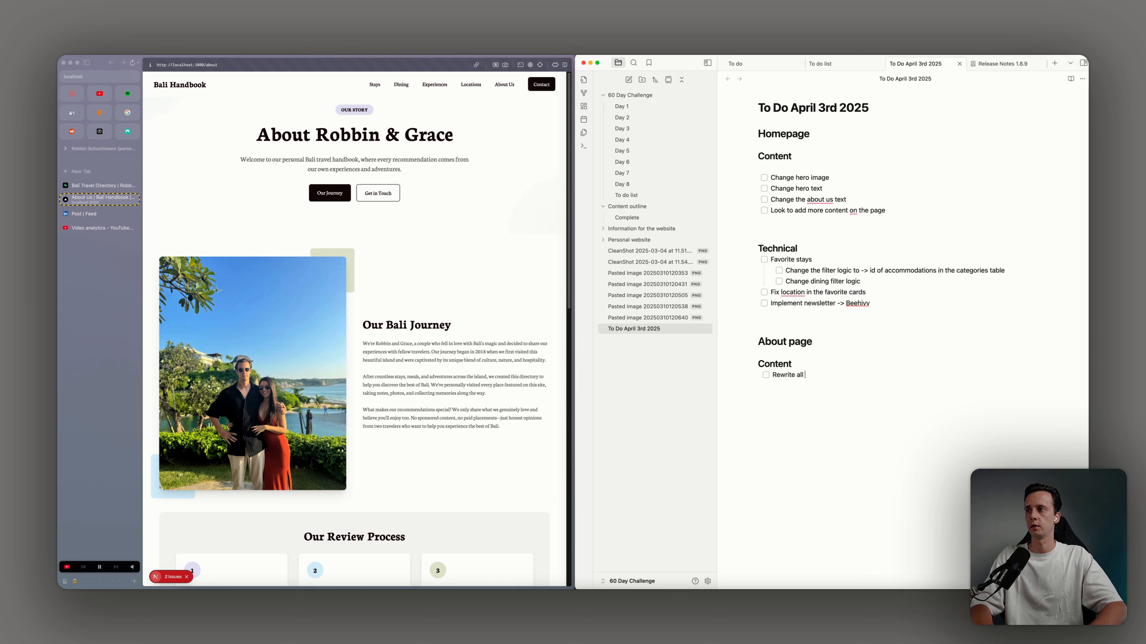
{"action": "type", "text": " copt"}
{"action": "key", "text": "BackSpace"}
{"action": "type", "text": "y"}
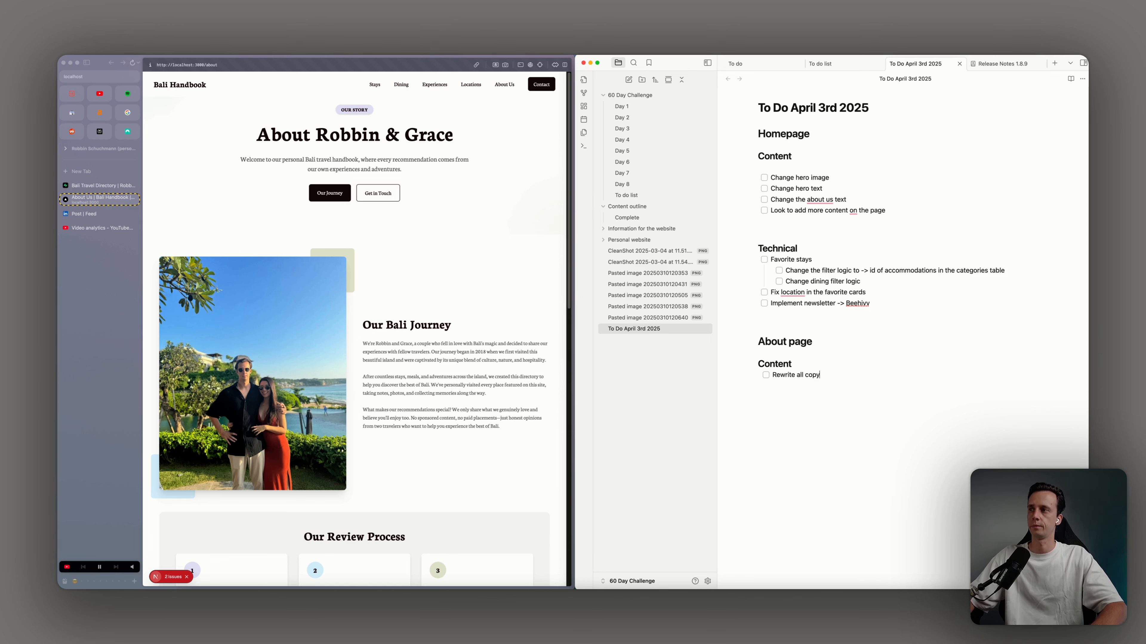
Review the whole About page, from the Bali journey story to the newsletter and footer, for further tasks
{"action": "scroll", "coordinate": [374, 356], "scroll_direction": "down", "scroll_amount": 5}
{"action": "scroll", "coordinate": [373, 357], "scroll_direction": "down", "scroll_amount": 10}
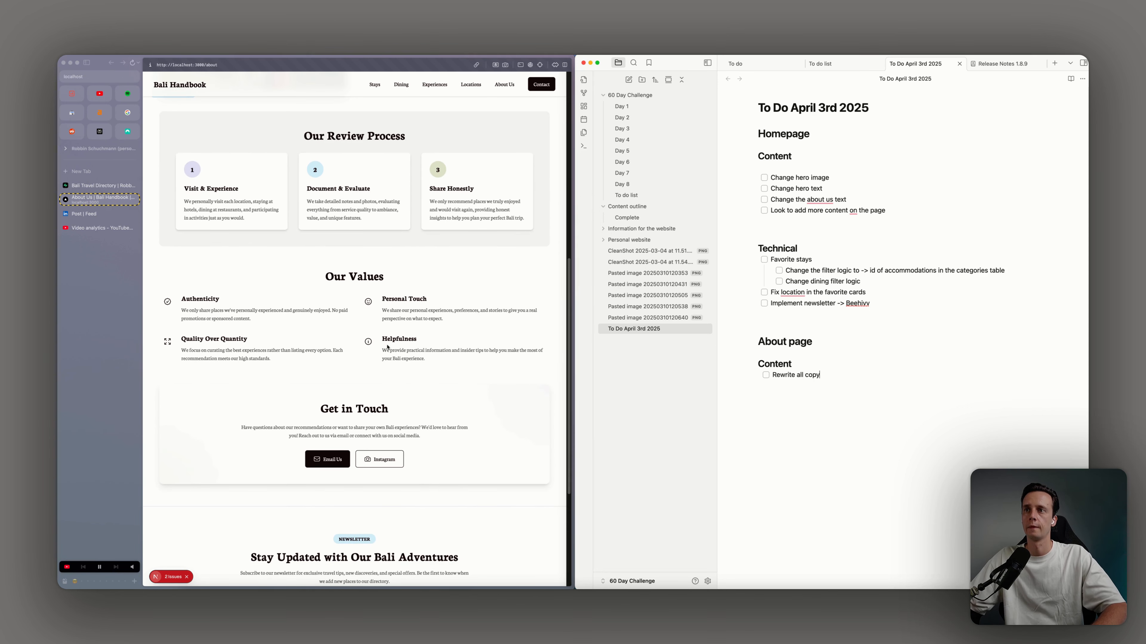
{"action": "scroll", "coordinate": [412, 324], "scroll_direction": "down", "scroll_amount": 8}
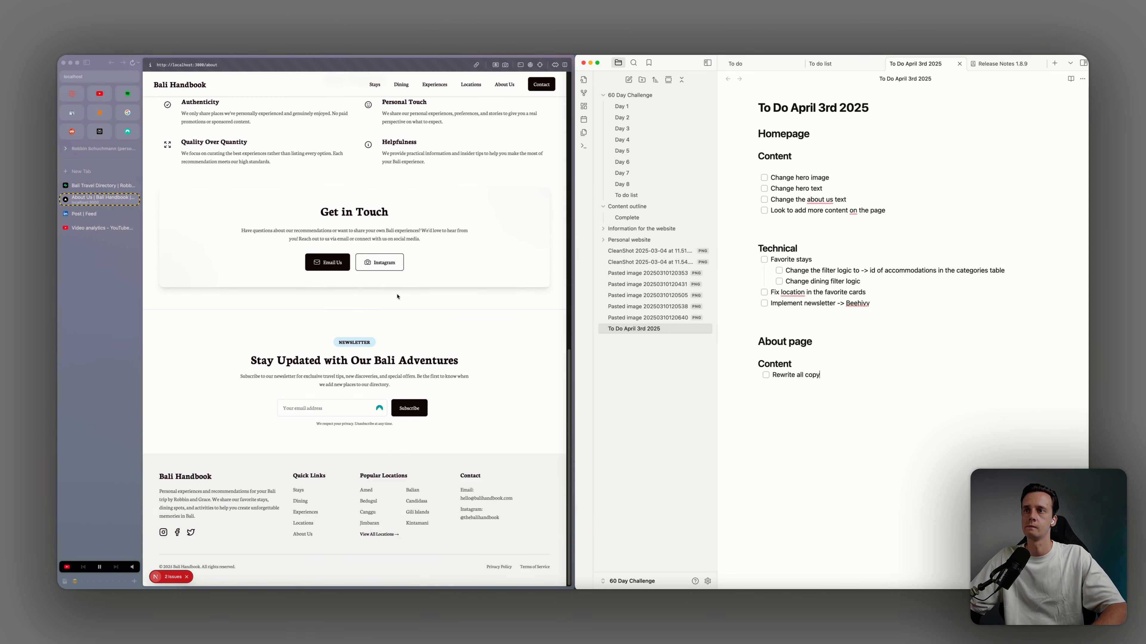
{"action": "scroll", "coordinate": [384, 271], "scroll_direction": "up", "scroll_amount": 20}
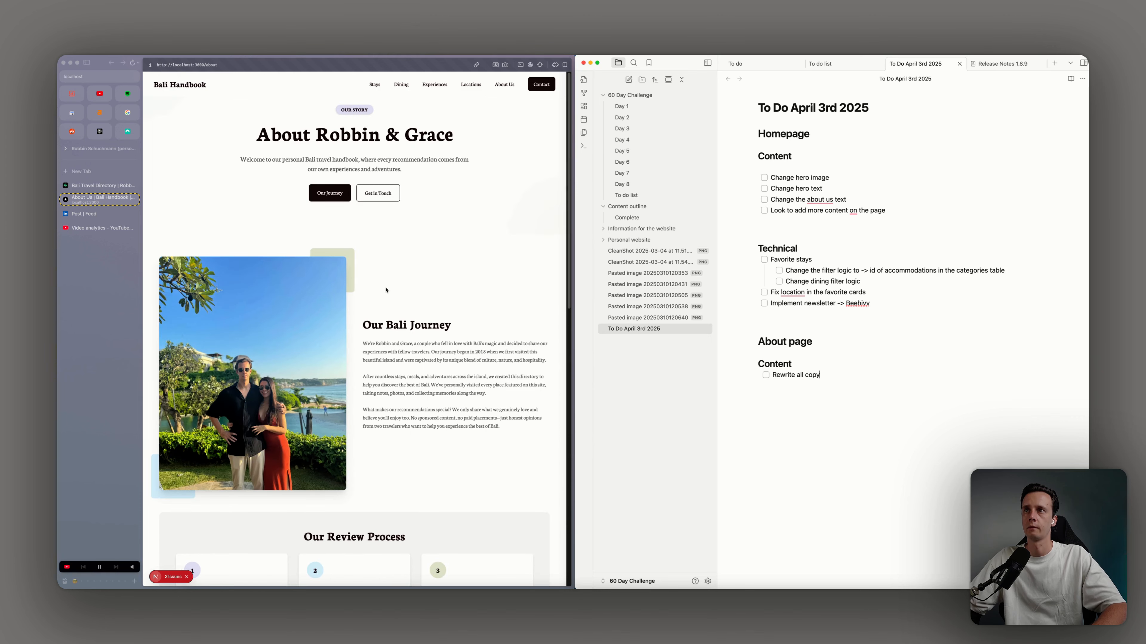
{"action": "scroll", "coordinate": [384, 291], "scroll_direction": "down", "scroll_amount": 20}
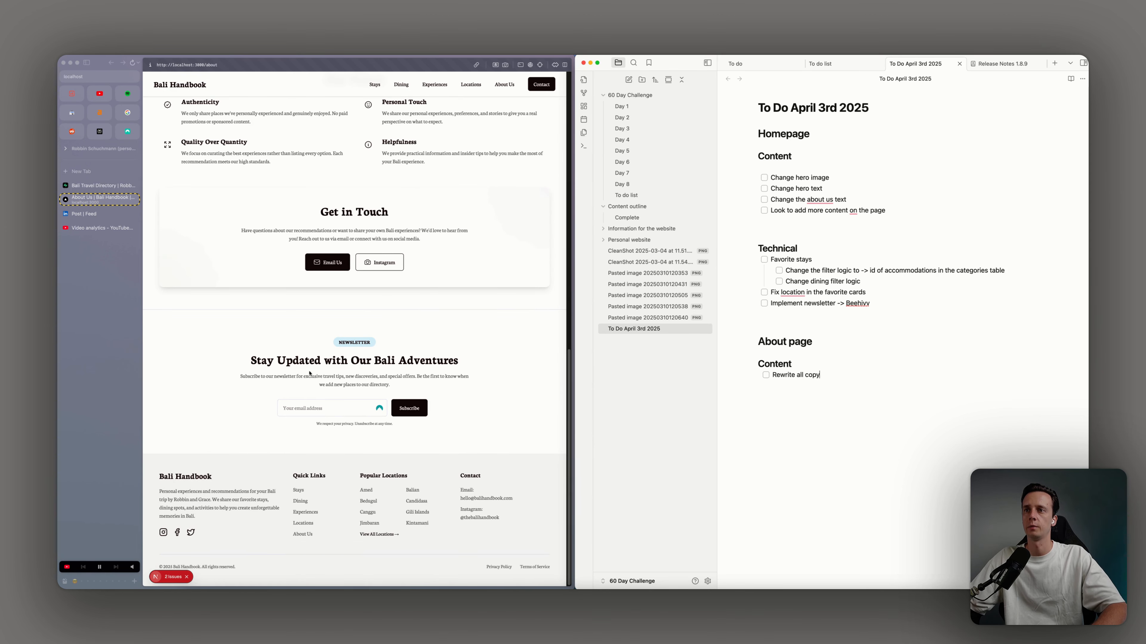
{"action": "scroll", "coordinate": [309, 373], "scroll_direction": "up", "scroll_amount": 20}
{"action": "left_click", "coordinate": [452, 266]}
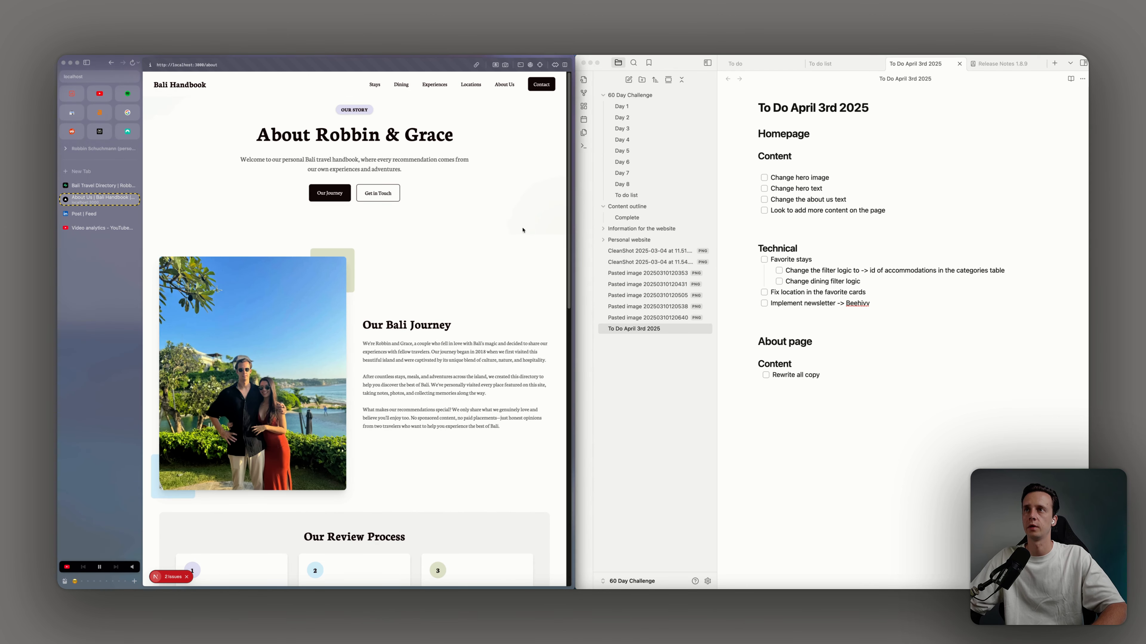
Add a level-two heading "Stays" in the note below the About page section
{"action": "left_click", "coordinate": [758, 415]}
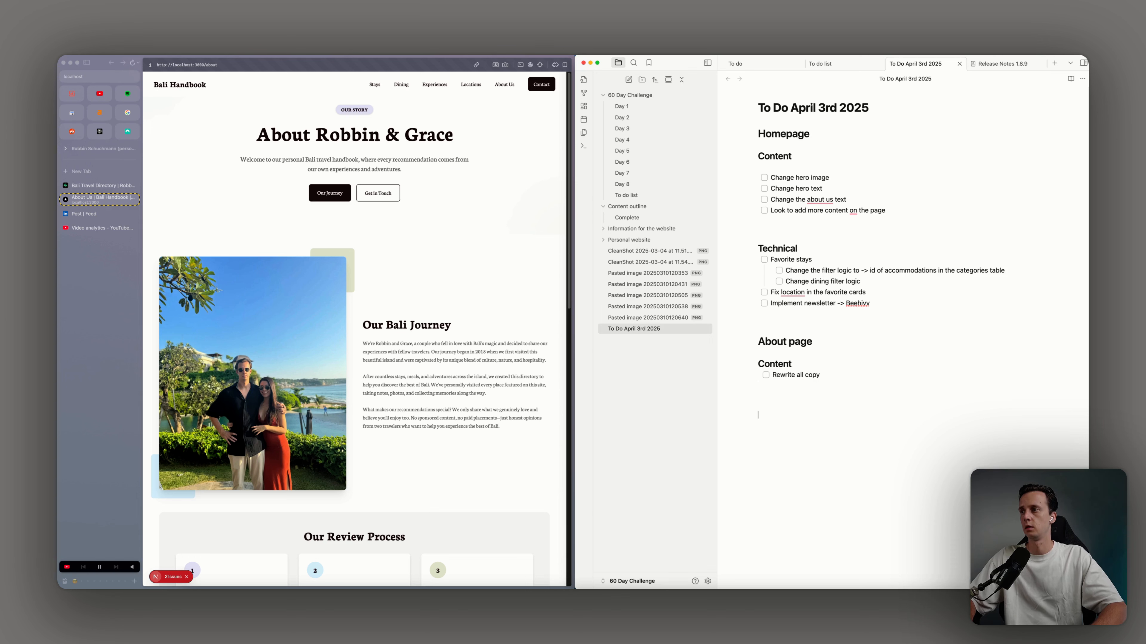
{"action": "type", "text": "## Stays"}
{"action": "key", "text": "Return"}
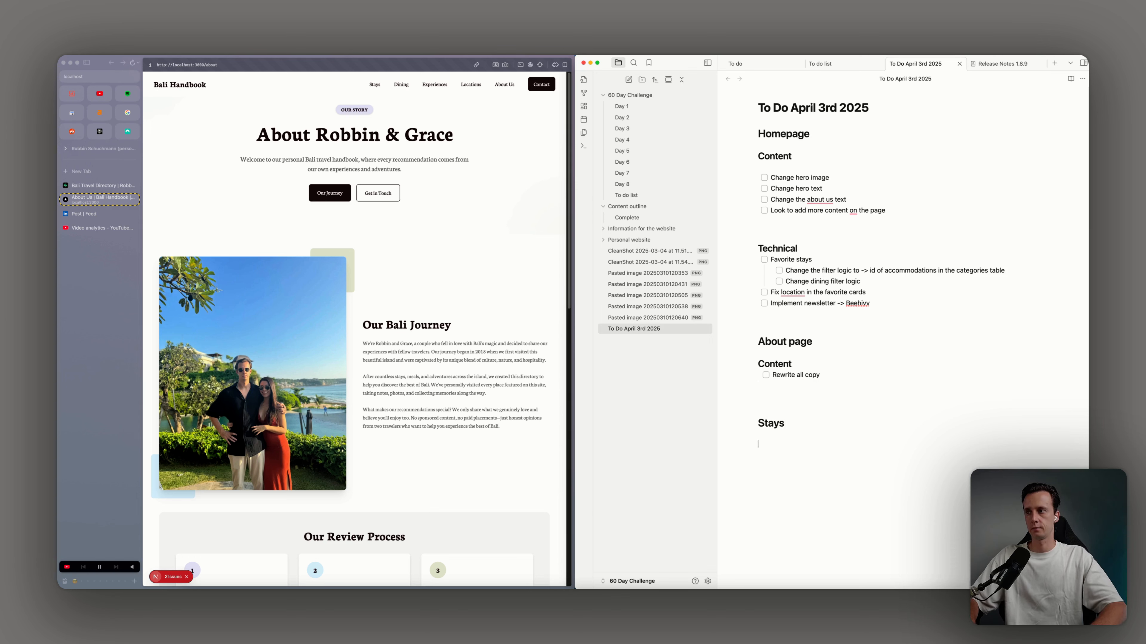
Open the site's Stays page and return to the note below the Stays heading
{"action": "left_click", "coordinate": [375, 86]}
{"action": "left_click_drag", "start_coordinate": [374, 85], "coordinate": [388, 96]}
{"action": "left_click", "coordinate": [375, 86]}
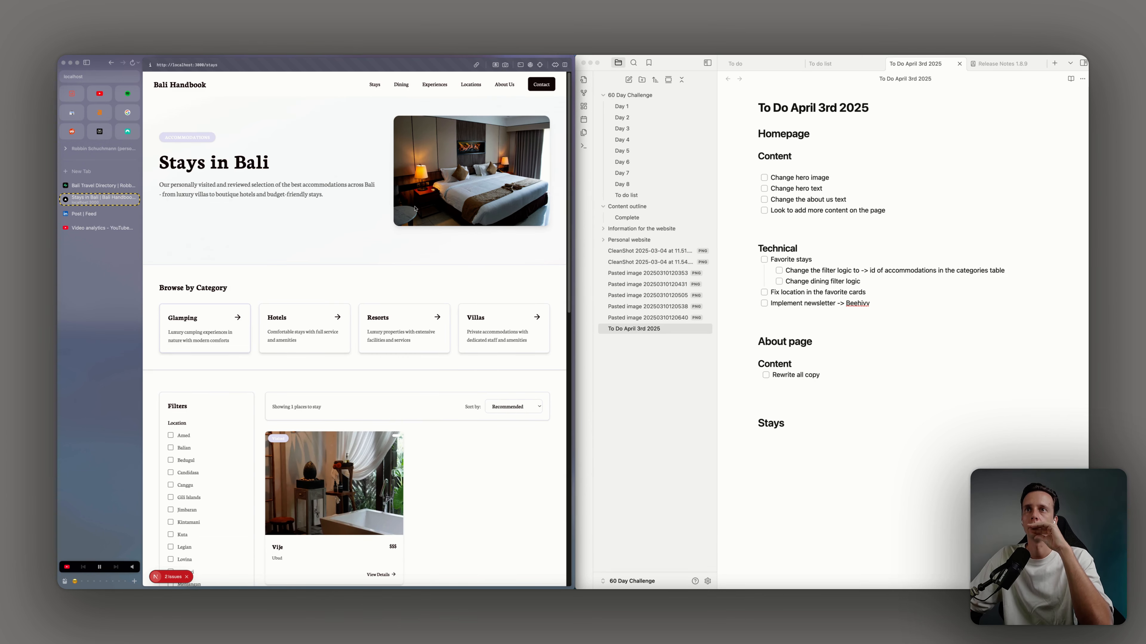
{"action": "left_click", "coordinate": [813, 442]}
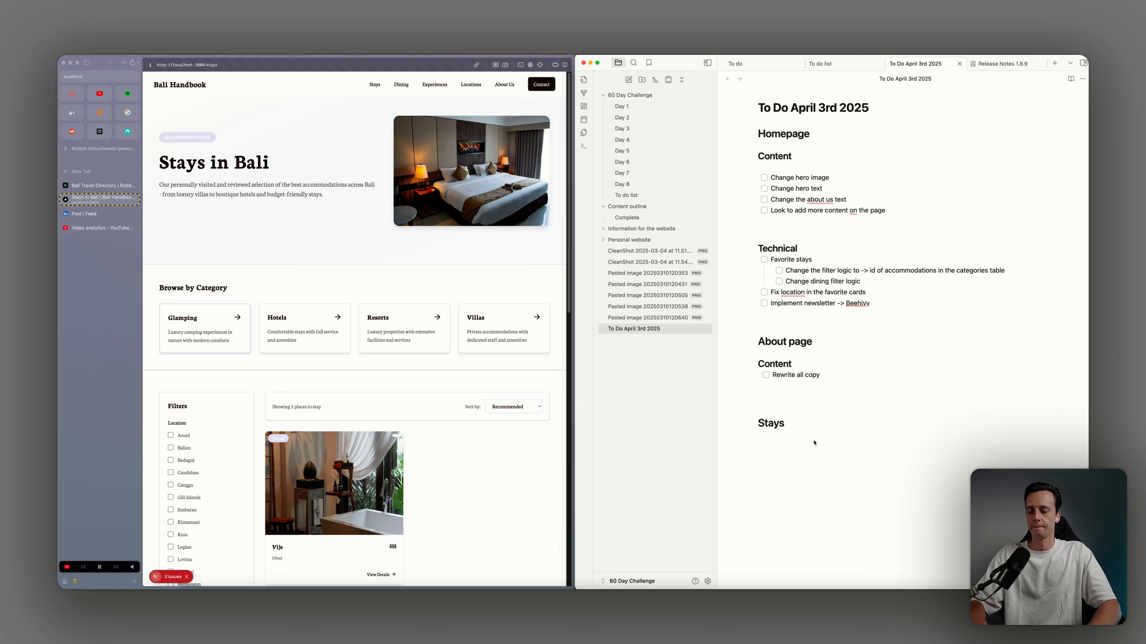
Add a level-three heading "Content" below the Stays heading in the note
{"action": "type", "text": "## C"}
{"action": "key", "text": "BackSpace"}
{"action": "key", "text": "BackSpace"}
{"action": "key", "text": "BackSpace"}
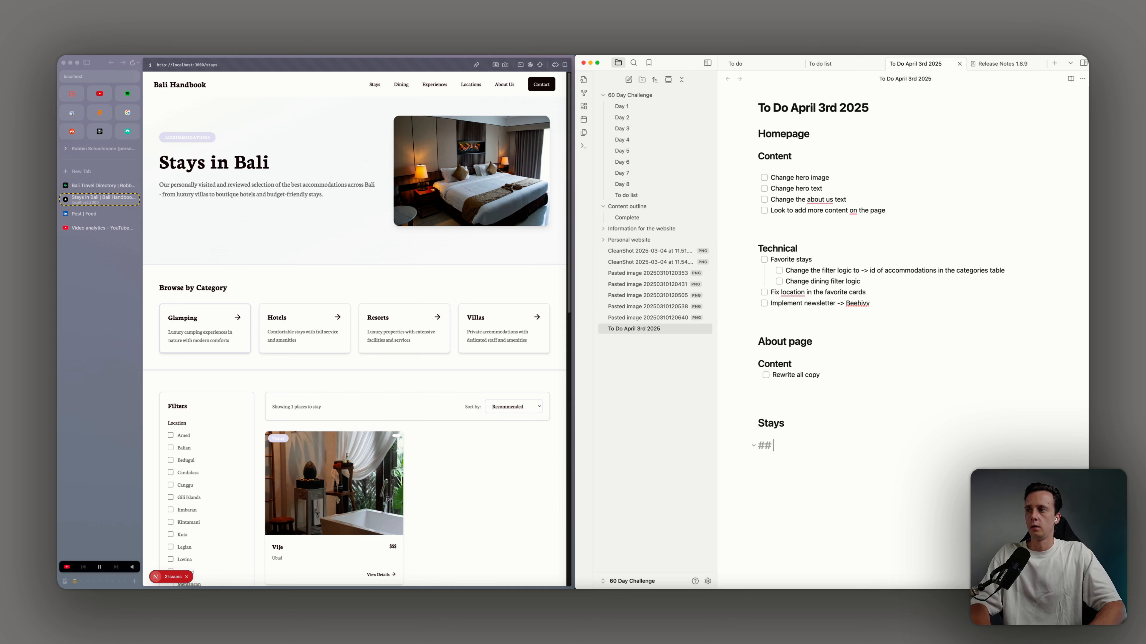
{"action": "type", "text": "## Content"}
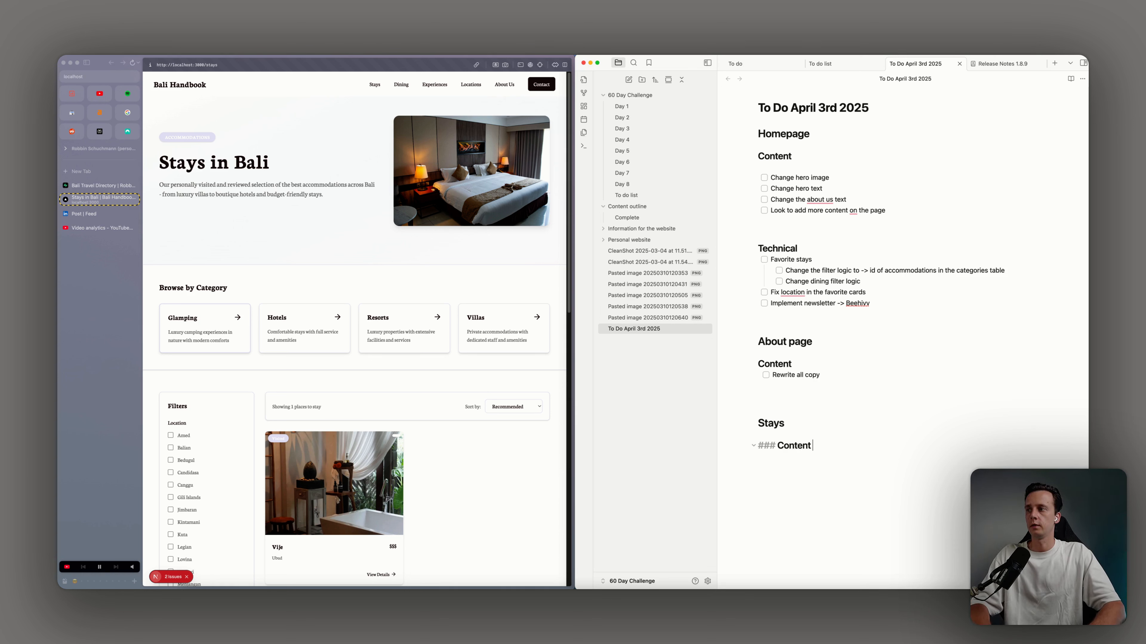
Add the checkbox tasks "Content on the bottom of the page" and "Add FAQs to the page" under the Stays Content heading
{"action": "key", "text": "Return"}
{"action": "type", "text": "- ["}
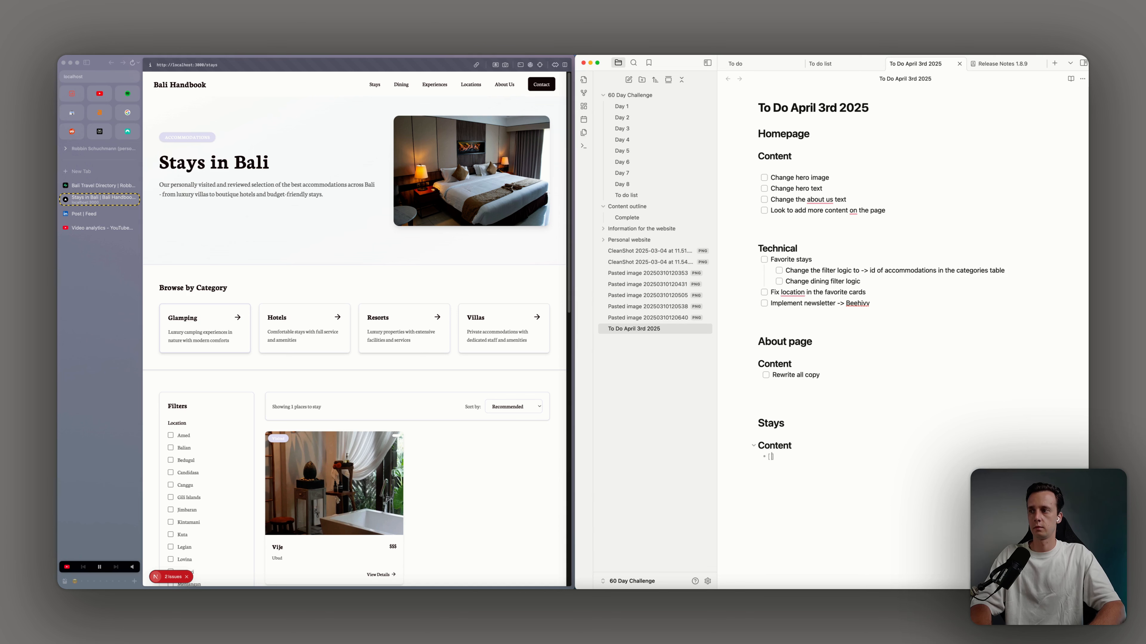
{"action": "type", "text": " ] "}
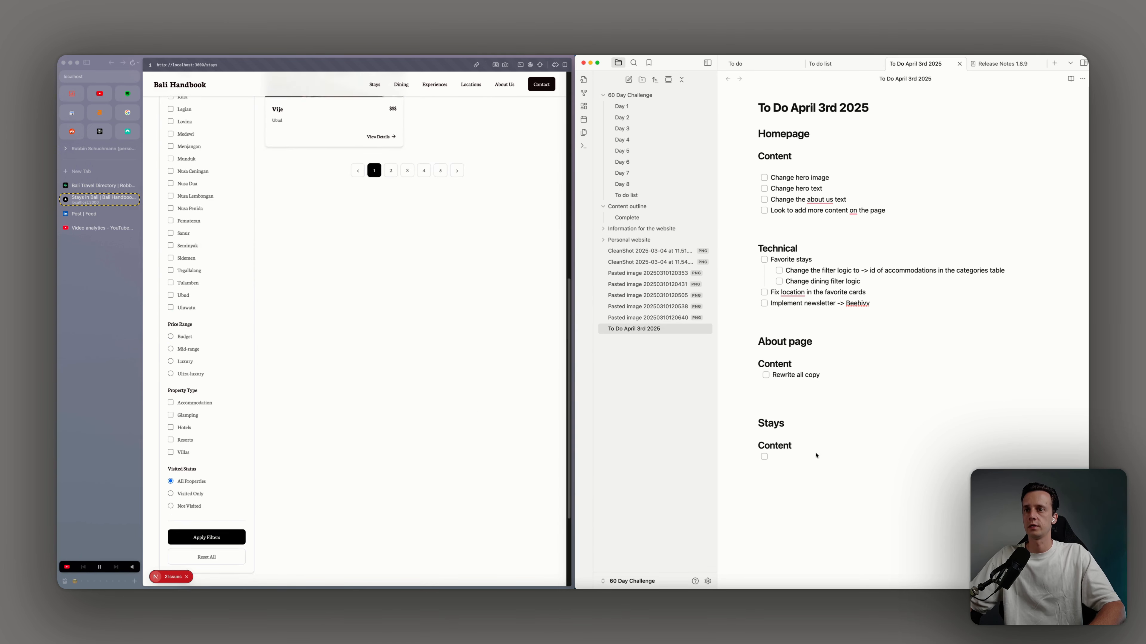
{"action": "type", "text": "Content o"}
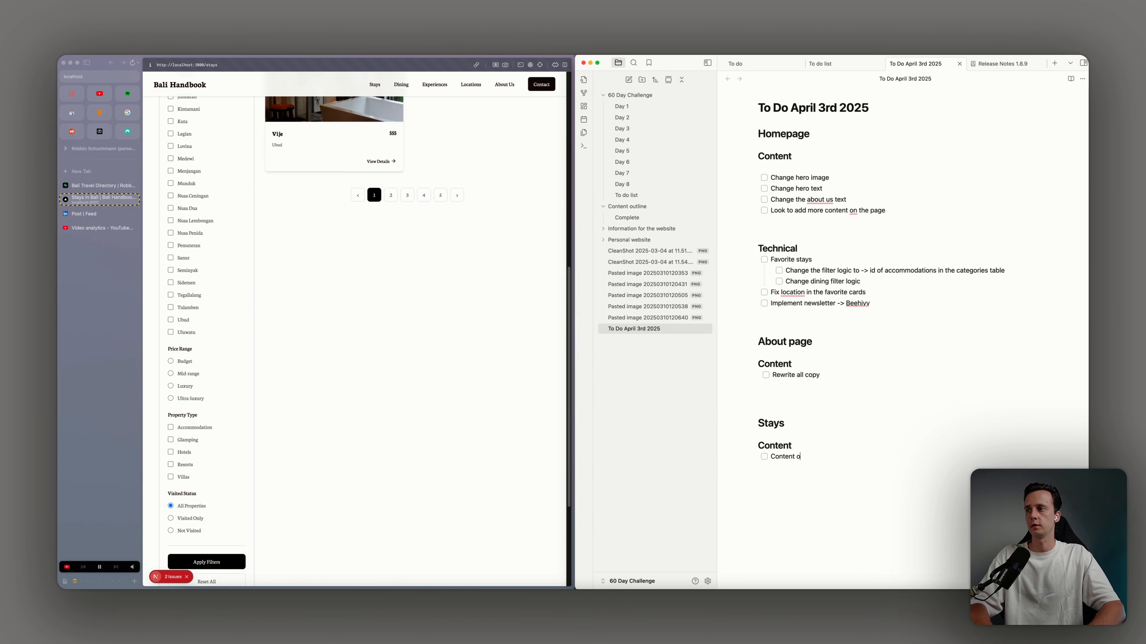
{"action": "type", "text": "n the boo"}
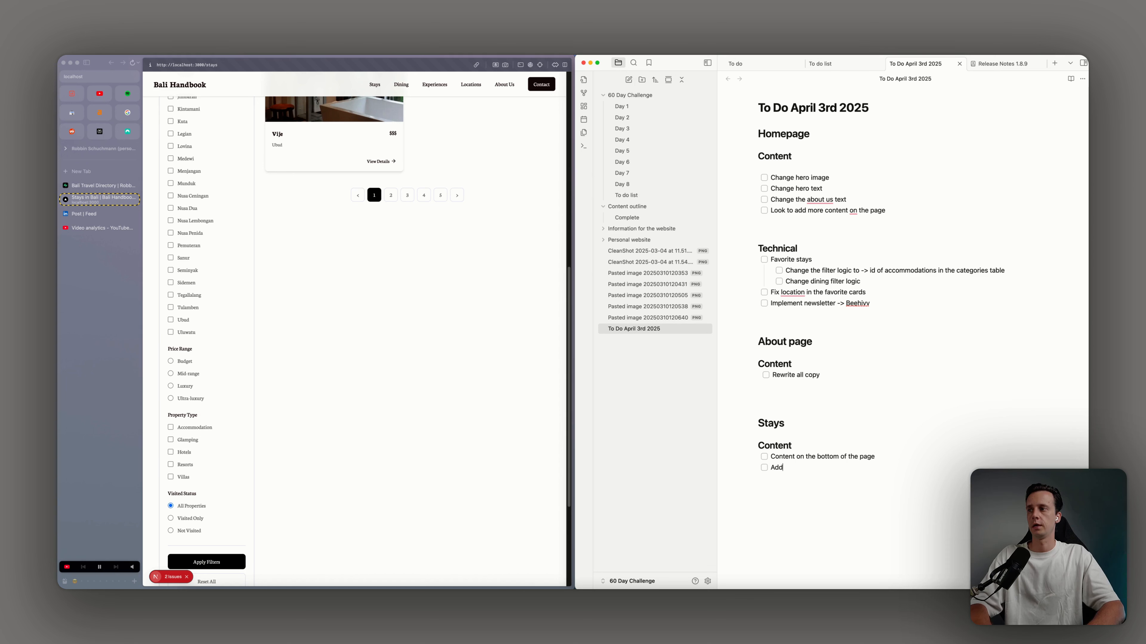
{"action": "type", "text": " FAQs to the page"}
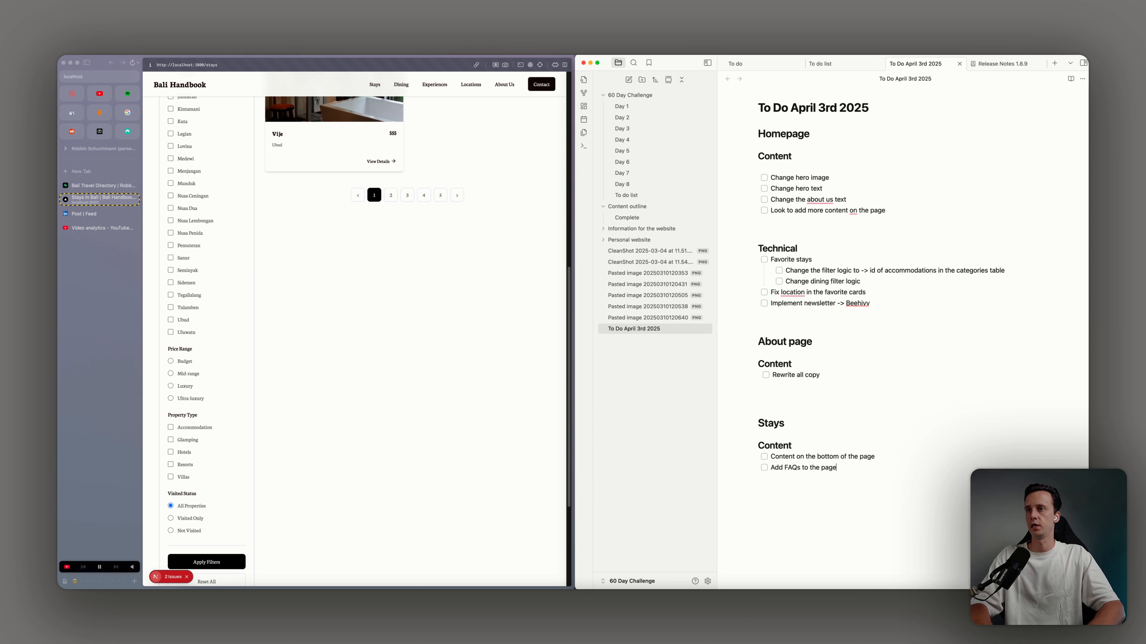
Add the tasks "Change the hero copy" and "Change the hero image -> Make feature to change hero image" to the Stays content list
{"action": "scroll", "coordinate": [428, 406], "scroll_direction": "up", "scroll_amount": 10}
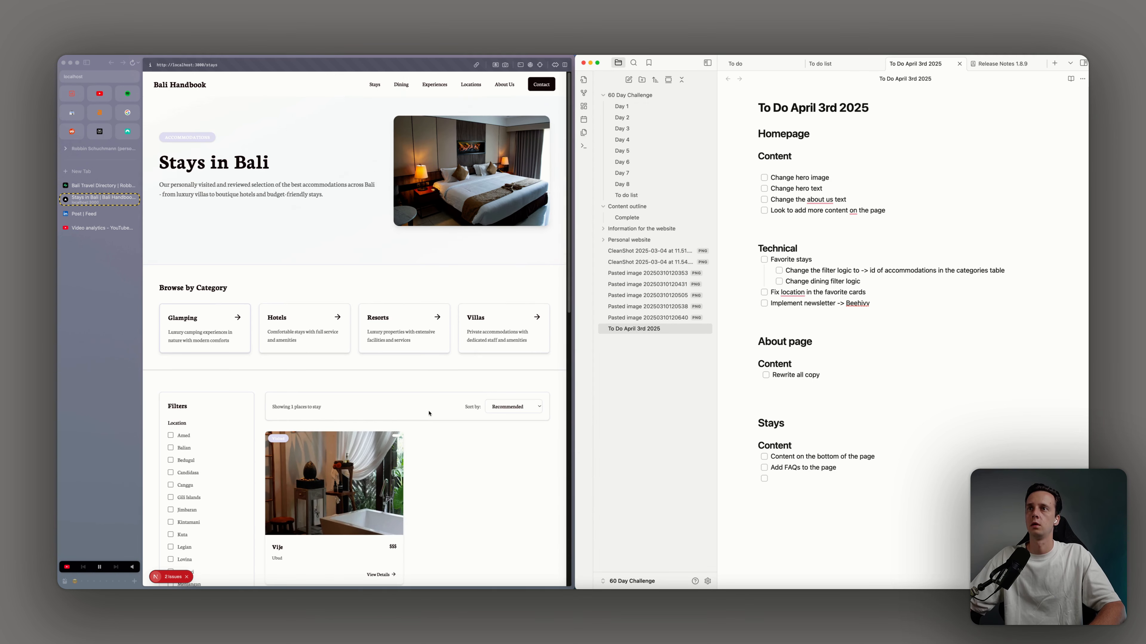
{"action": "type", "text": "Change the hero"}
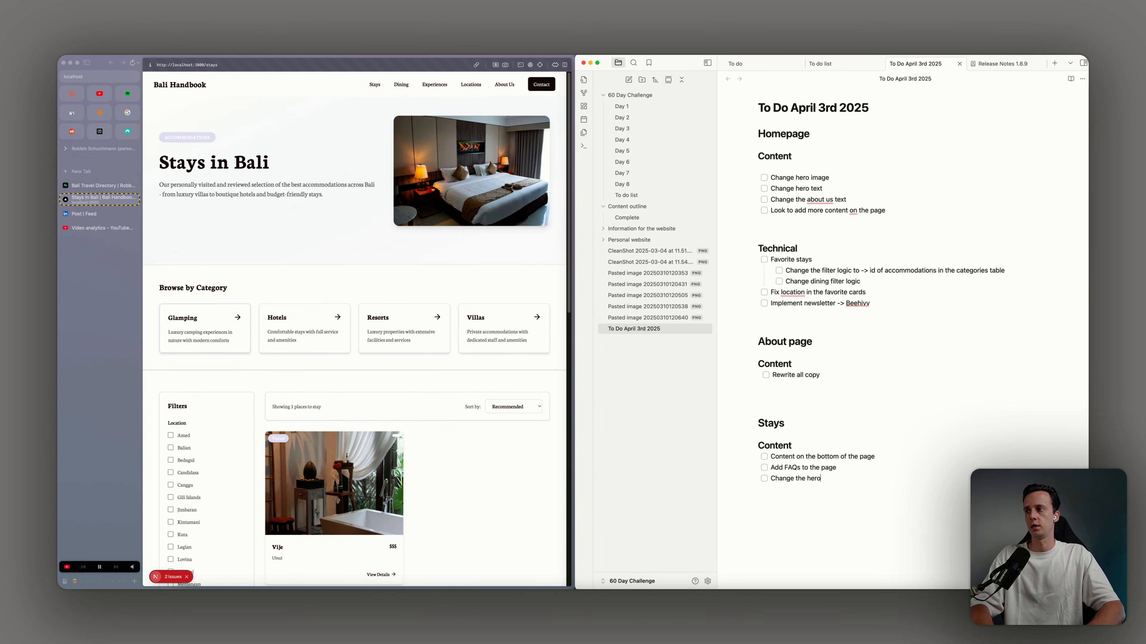
{"action": "type", "text": "copy"}
{"action": "type", "text": "ge the hero image"}
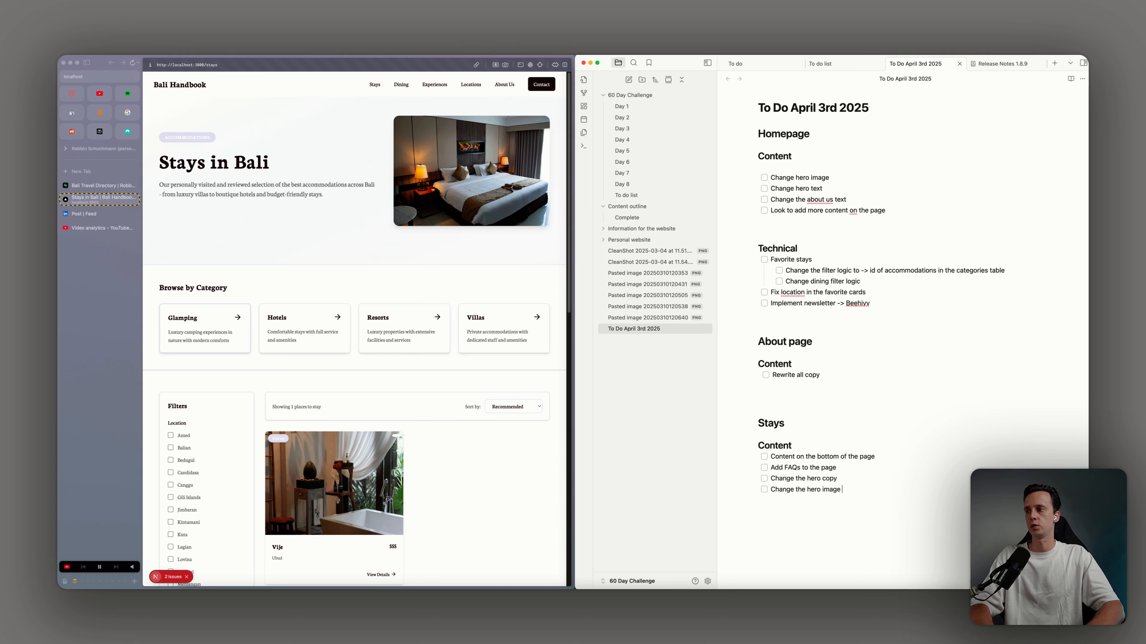
{"action": "type", "text": " 0> Make feature to change hero image"}
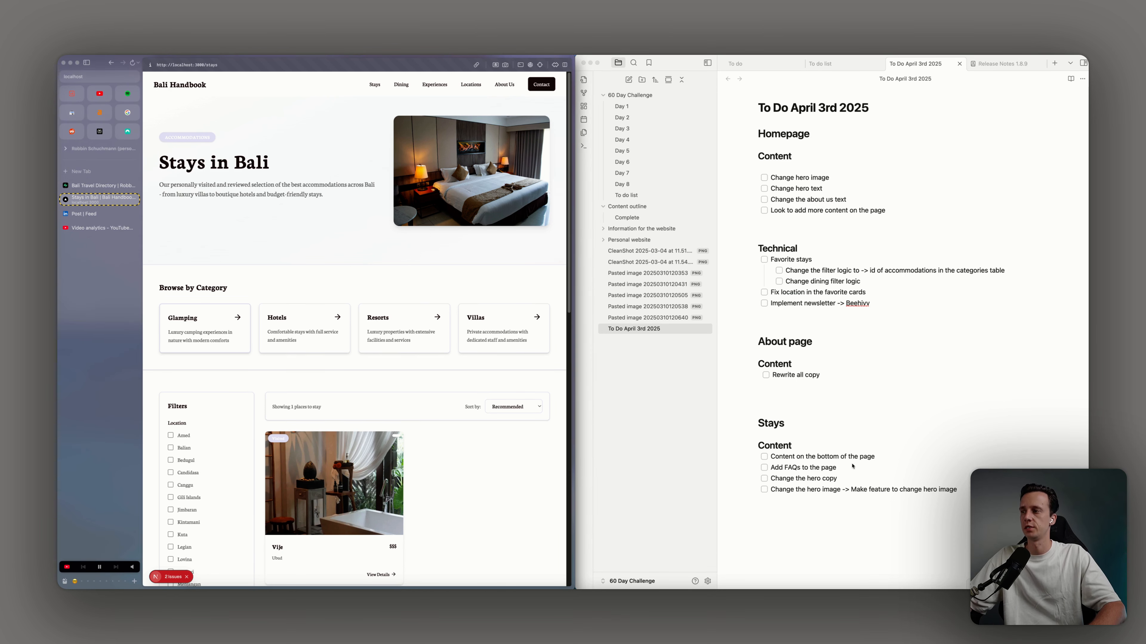
Add a level-three heading "Technical" below the Stays content tasks
{"action": "key", "text": "Return"}
{"action": "key", "text": "Return"}
{"action": "type", "text": "#"}
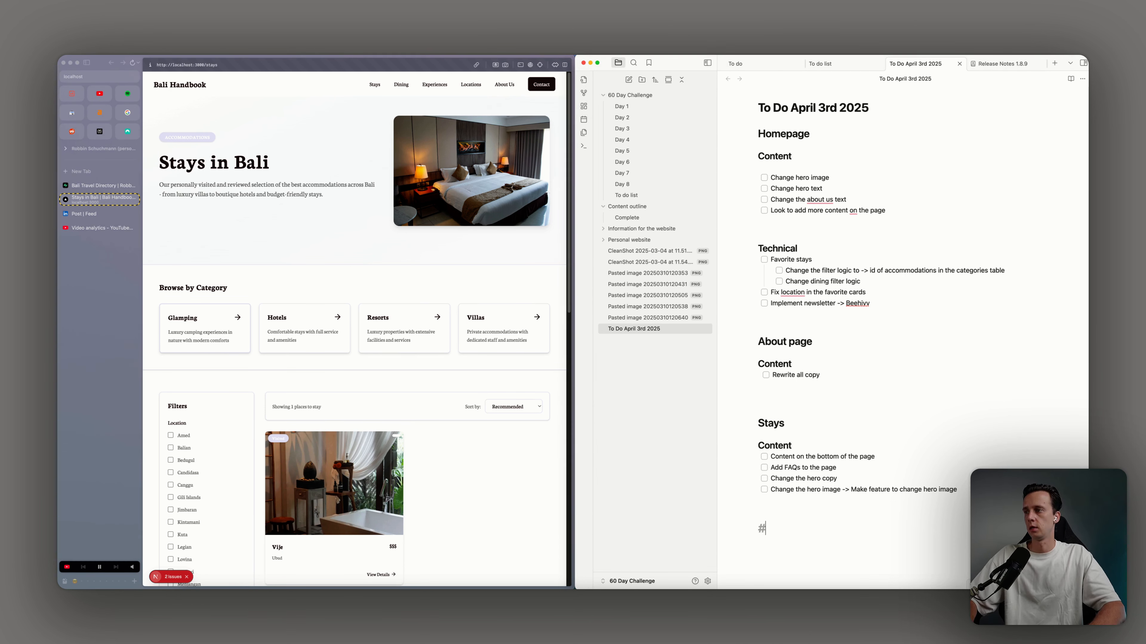
{"action": "type", "text": "## Technical"}
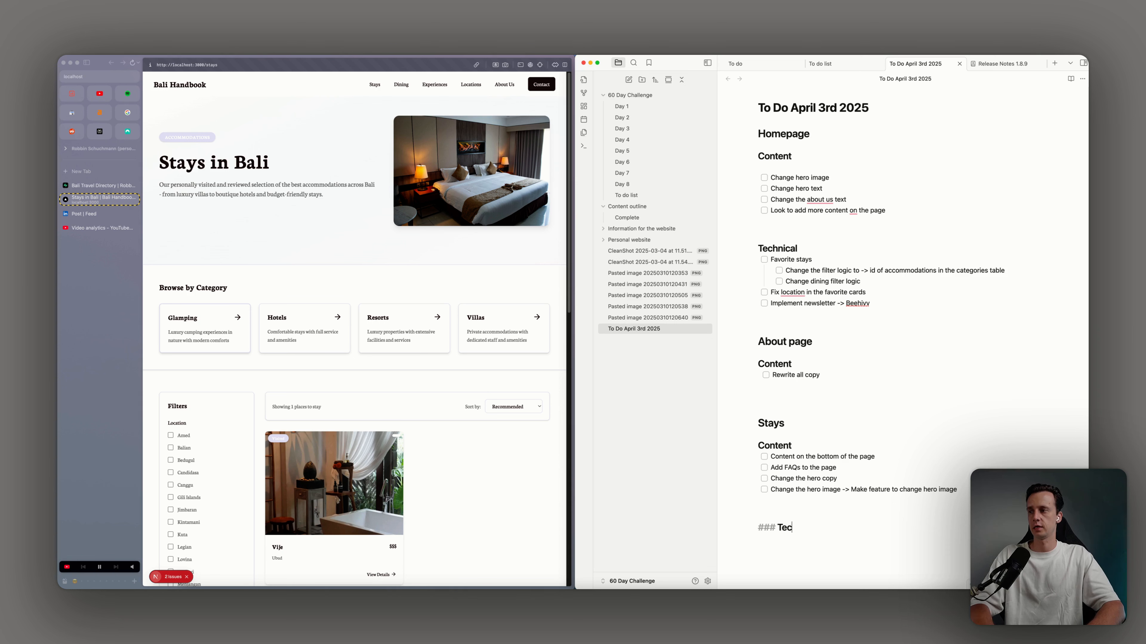
Add the checkbox task "Fix logic to only show active category cards" under the Stays Technical heading
{"action": "key", "text": "Return"}
{"action": "type", "text": "- [ ]"}
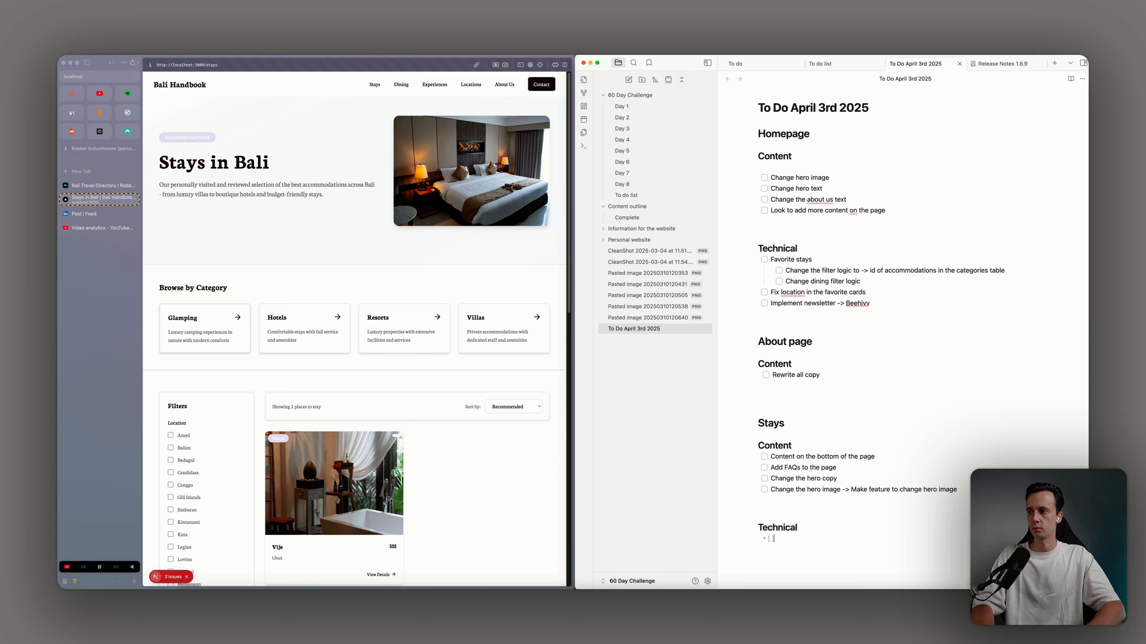
{"action": "type", "text": " Fix "}
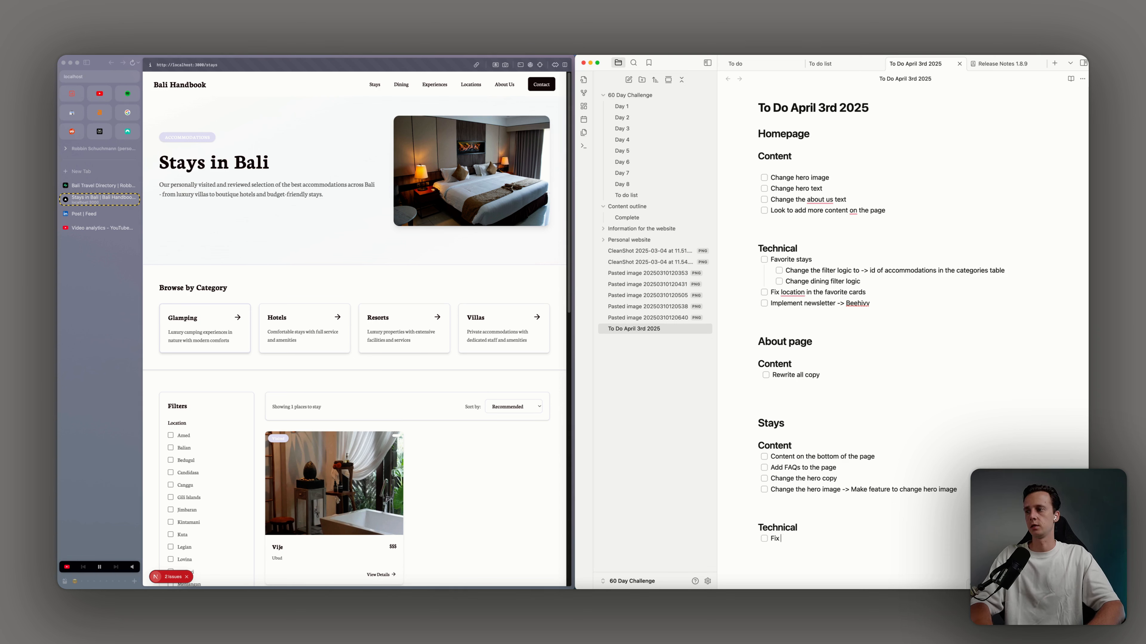
{"action": "type", "text": "logic to only show active categor"}
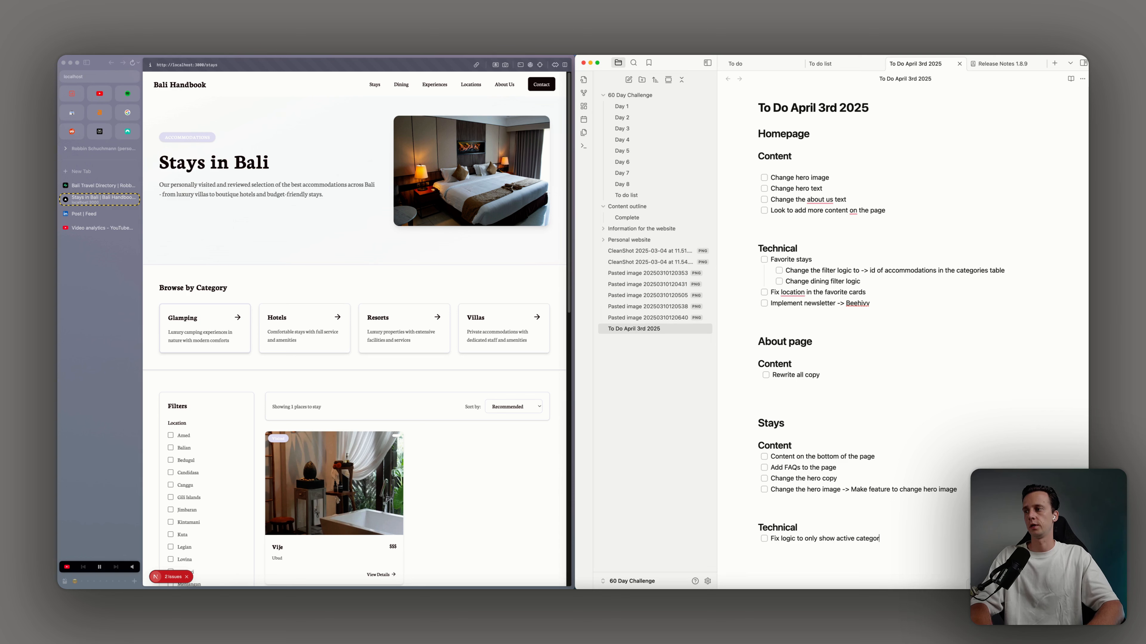
{"action": "type", "text": "y cards"}
{"action": "key", "text": "Return"}
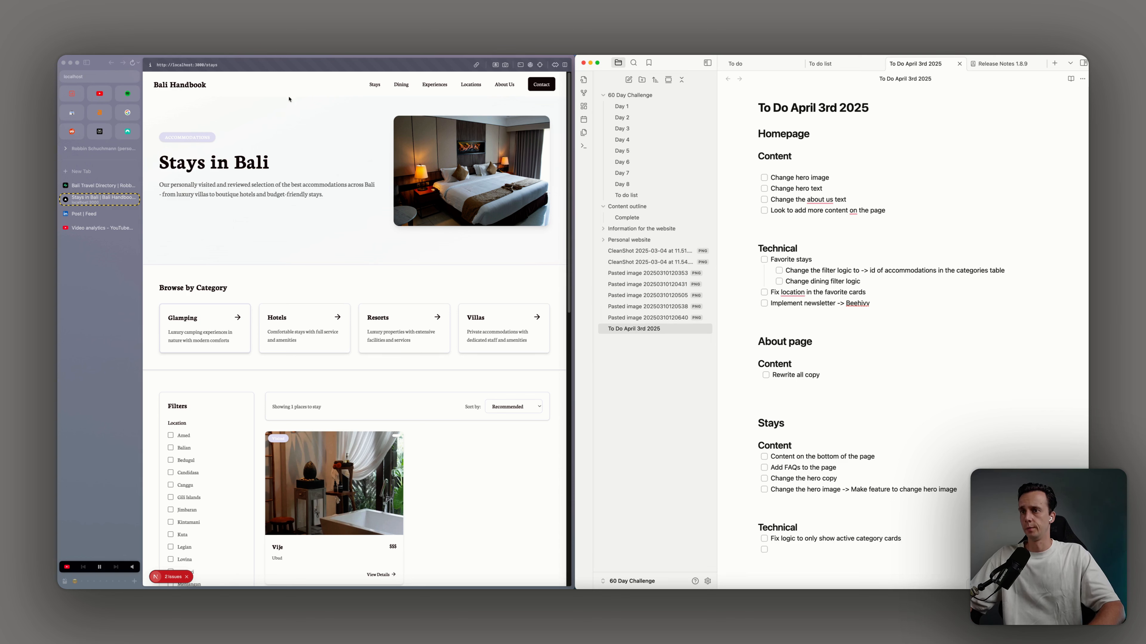
Review the Glamping and Hotels category pages of the site and return to the Stays page
{"action": "left_click", "coordinate": [220, 314]}
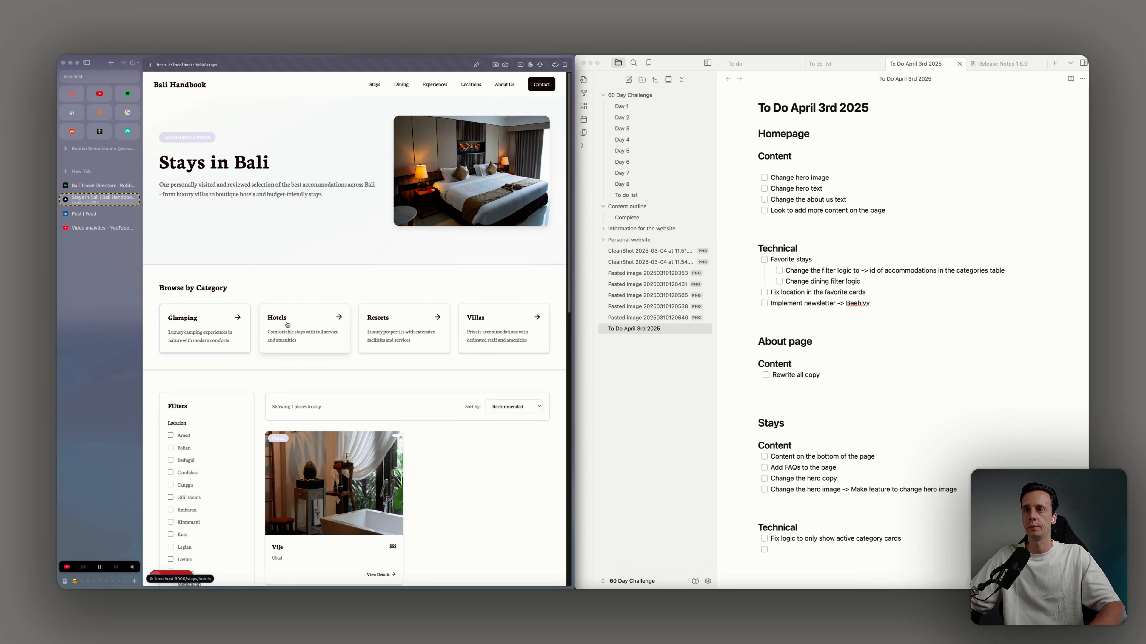
{"action": "left_click", "coordinate": [311, 308]}
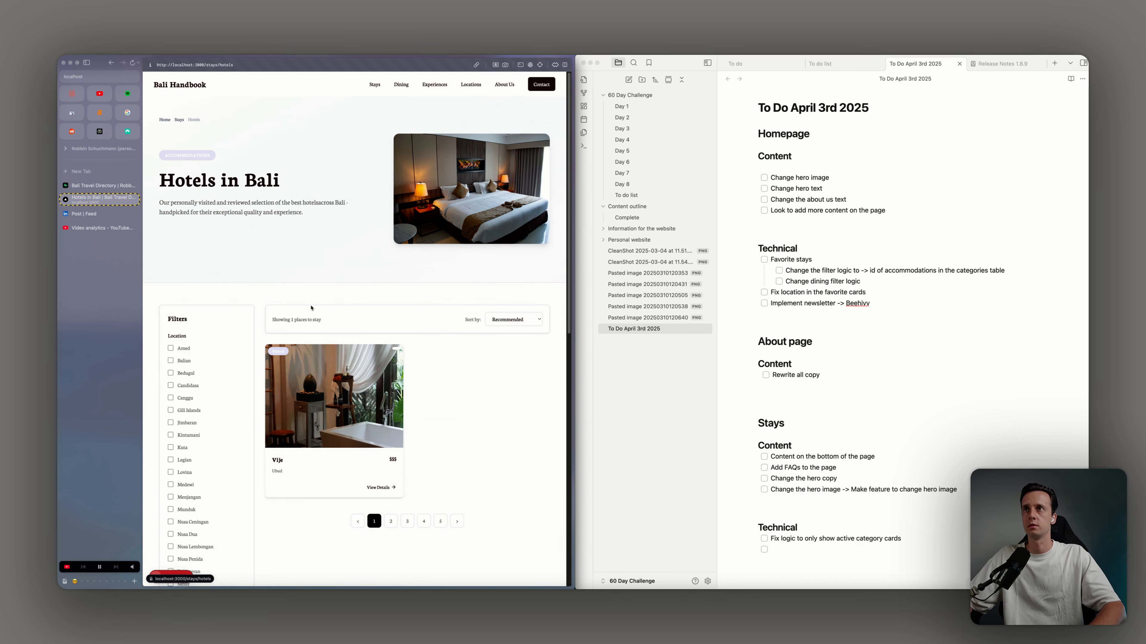
{"action": "scroll", "coordinate": [352, 199], "scroll_direction": "down", "scroll_amount": 5}
{"action": "scroll", "coordinate": [352, 199], "scroll_direction": "up", "scroll_amount": 5}
{"action": "scroll", "coordinate": [352, 199], "scroll_direction": "up", "scroll_amount": 1}
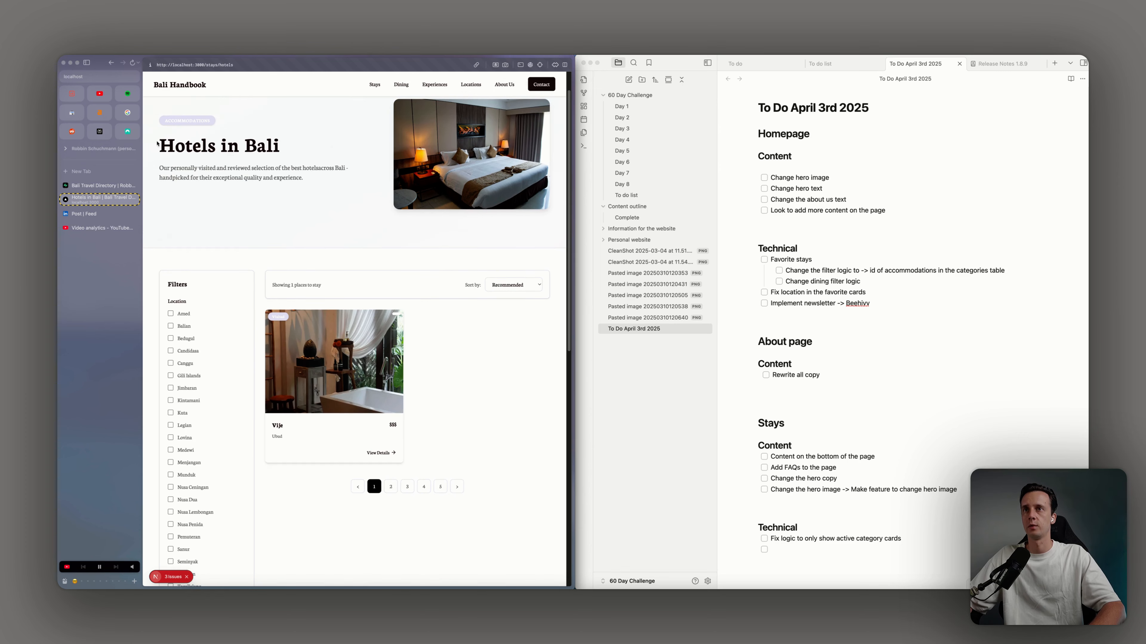
{"action": "key", "text": "super+["}
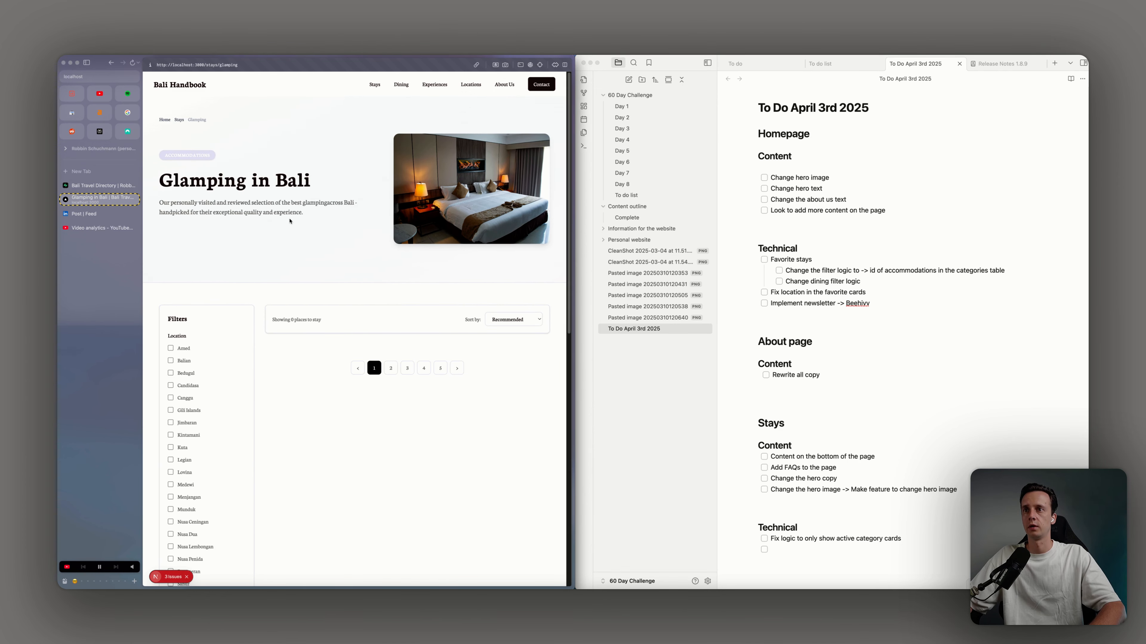
{"action": "key", "text": "super+["}
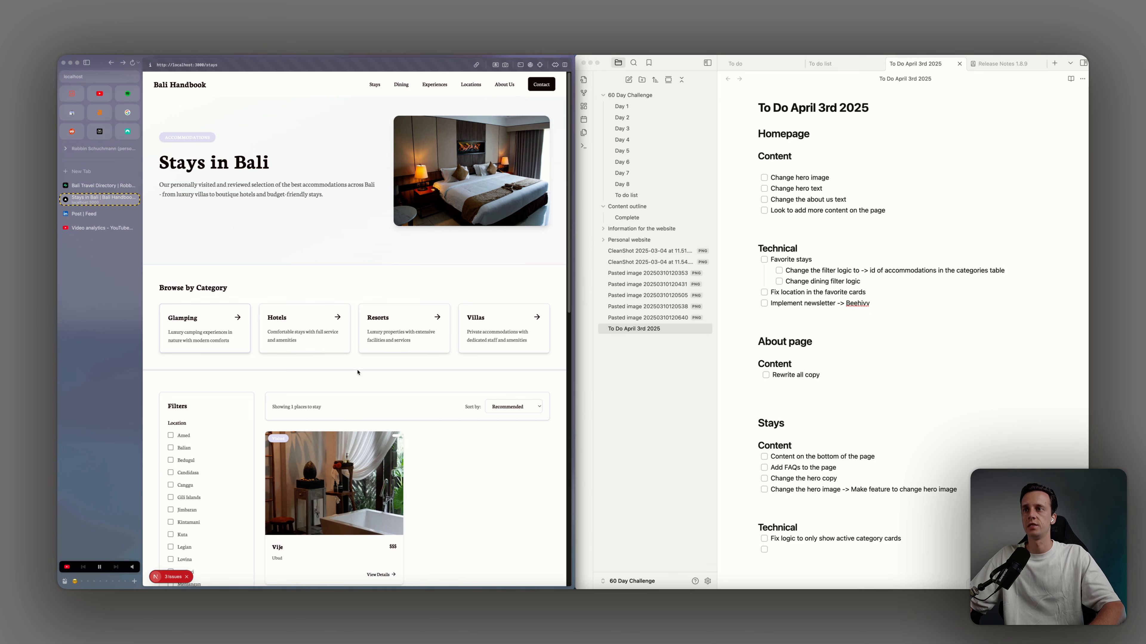
Check the filters on the Stays page and add the task "Implement filter system" to the Stays technical list
{"action": "scroll", "coordinate": [385, 382], "scroll_direction": "down", "scroll_amount": 10}
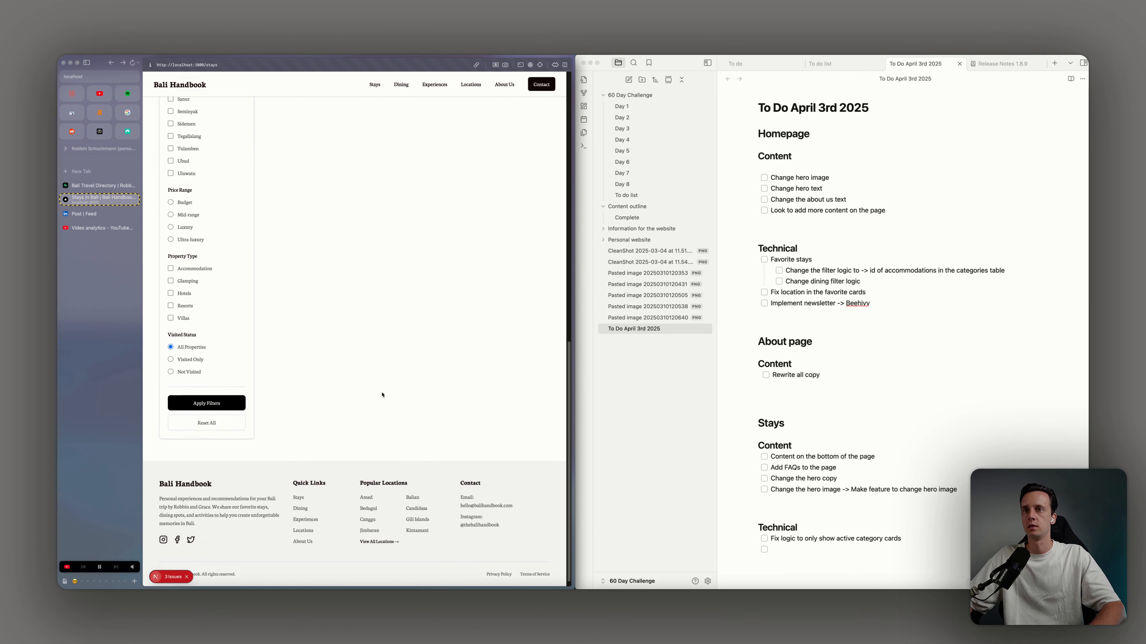
{"action": "scroll", "coordinate": [383, 394], "scroll_direction": "up", "scroll_amount": 4}
{"action": "left_click", "coordinate": [808, 549]}
{"action": "type", "text": "Im"}
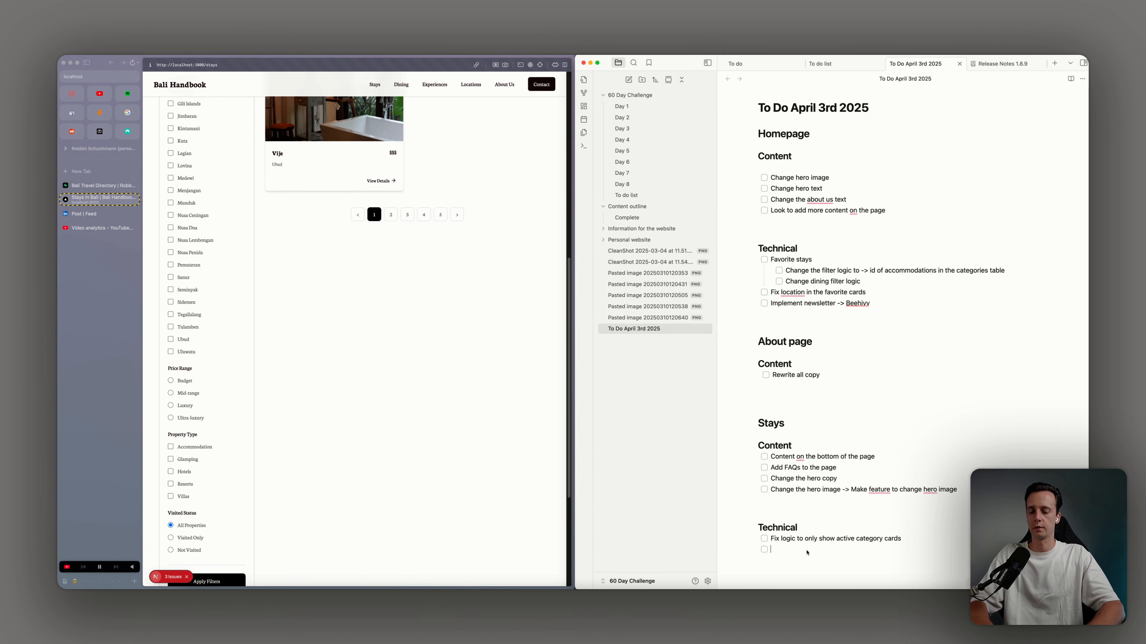
{"action": "type", "text": "plement filter system"}
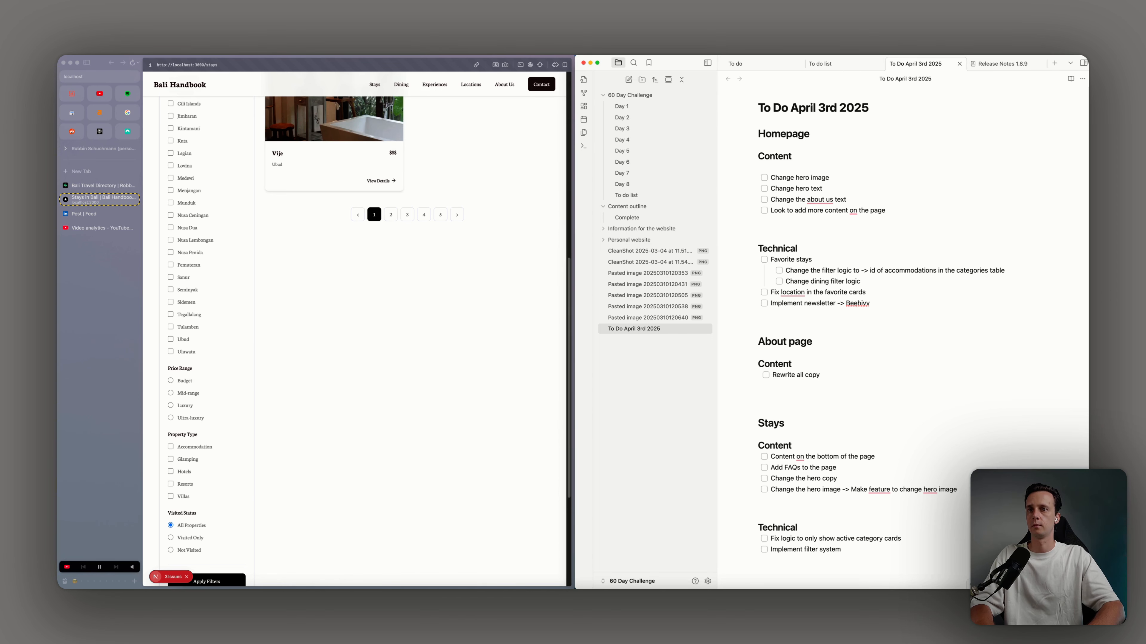
Review the Stays page's hero, category cards, filters and listing for further tasks
{"action": "scroll", "coordinate": [204, 474], "scroll_direction": "down", "scroll_amount": 5}
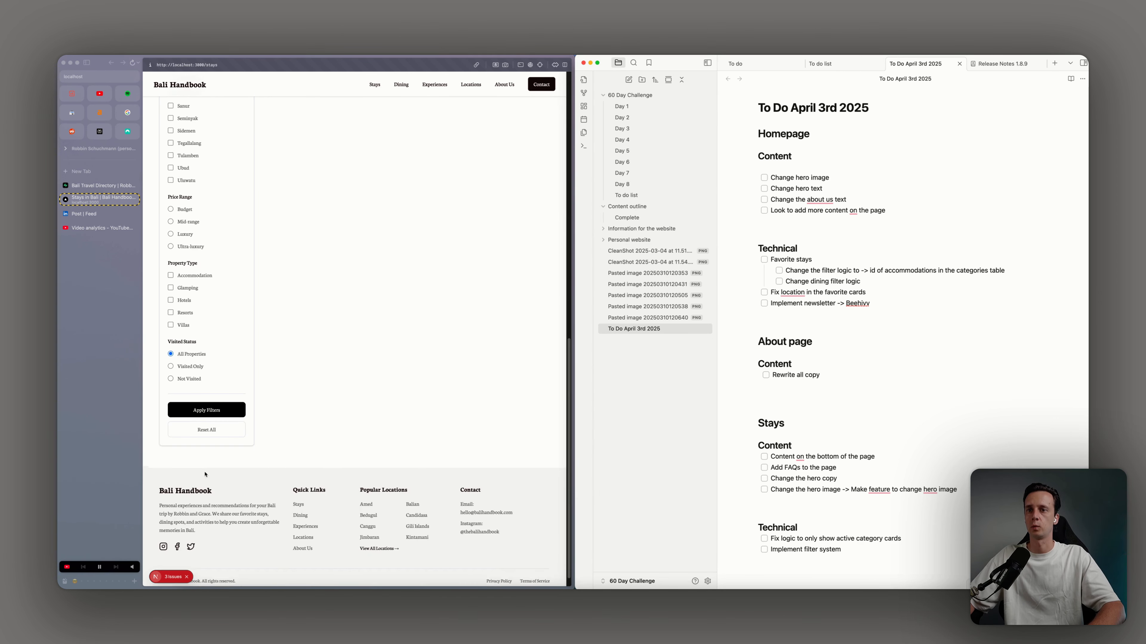
{"action": "scroll", "coordinate": [205, 474], "scroll_direction": "up", "scroll_amount": 15}
{"action": "scroll", "coordinate": [838, 532], "scroll_direction": "down", "scroll_amount": 3}
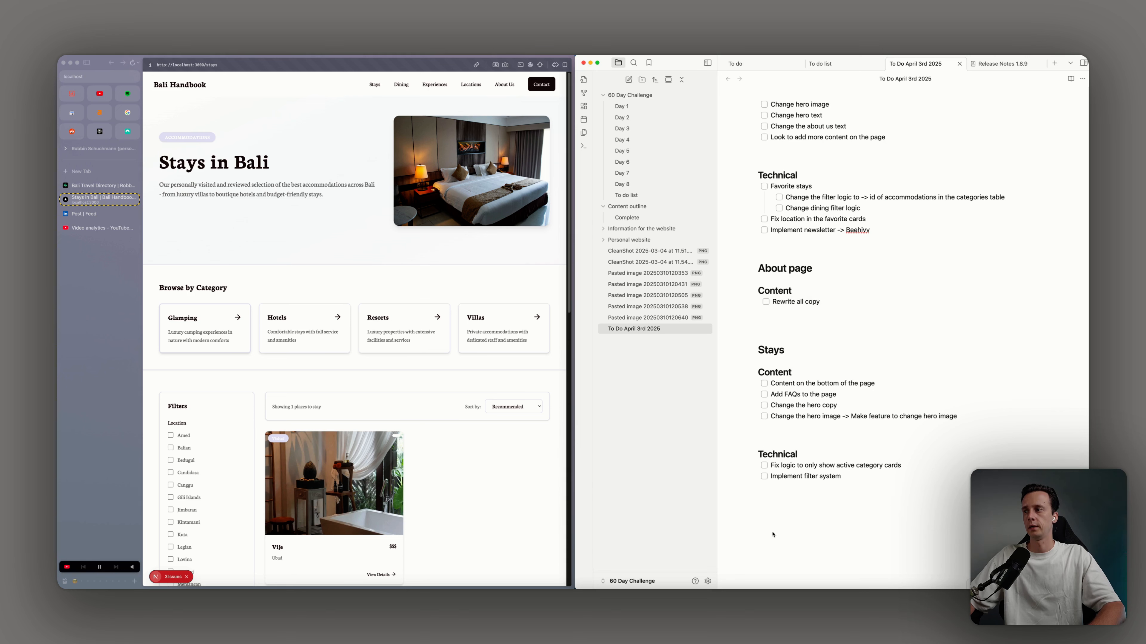
{"action": "left_click", "coordinate": [381, 251]}
{"action": "scroll", "coordinate": [383, 256], "scroll_direction": "down", "scroll_amount": 8}
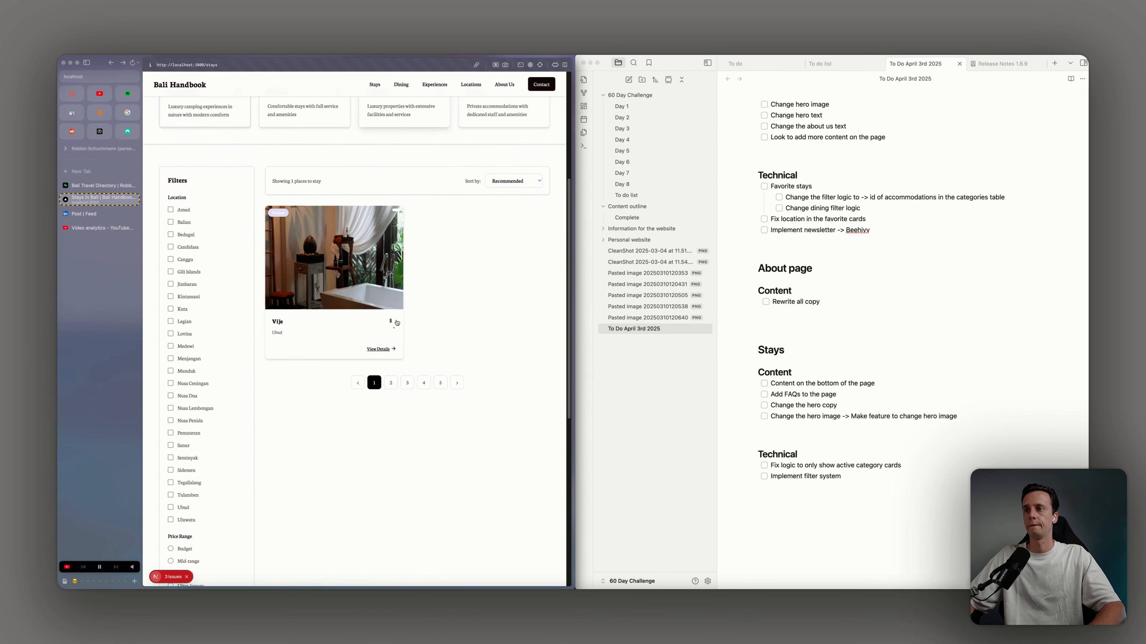
{"action": "scroll", "coordinate": [406, 334], "scroll_direction": "up", "scroll_amount": 2}
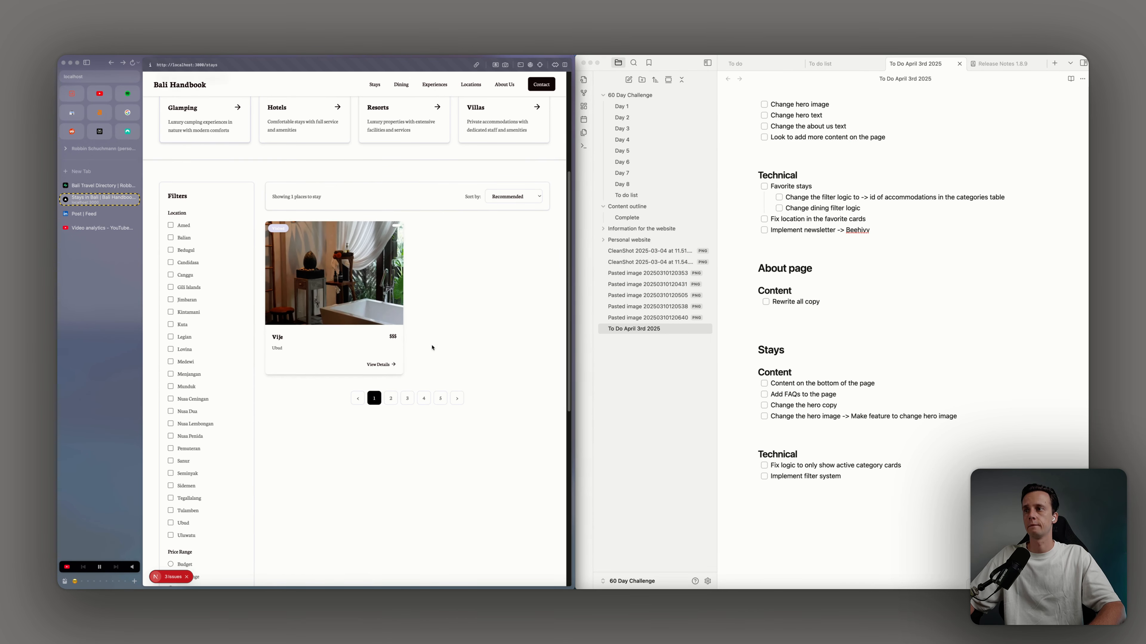
{"action": "left_click", "coordinate": [850, 483]}
{"action": "key", "text": "Return"}
{"action": "type", "text": "Feat"}
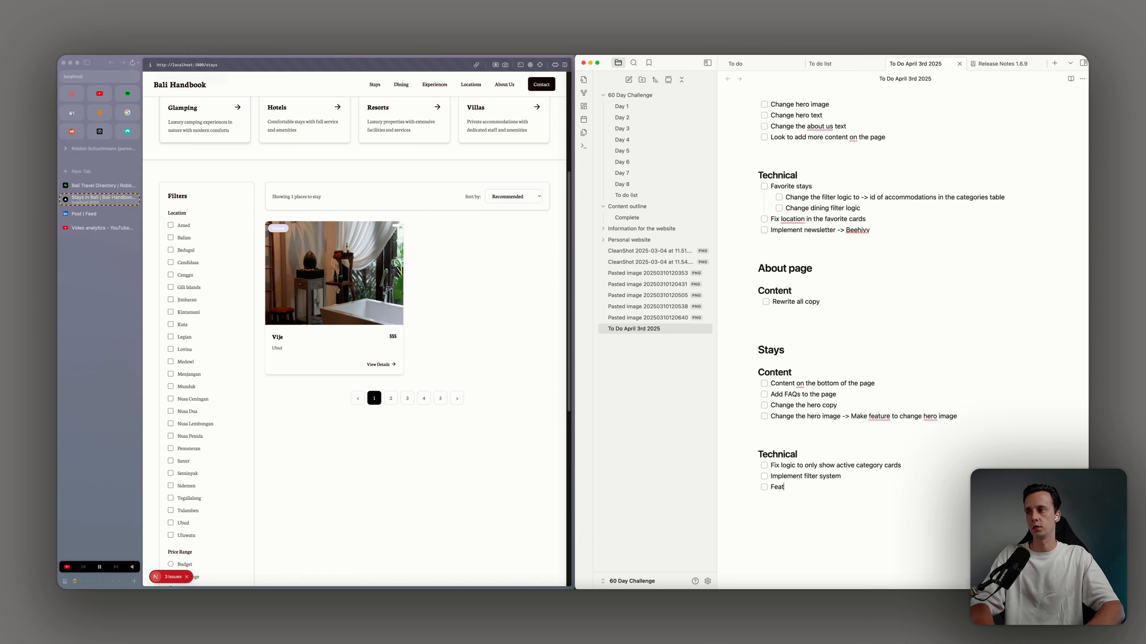
{"action": "key", "text": "BackSpace"}
{"action": "key", "text": "BackSpace"}
{"action": "key", "text": "BackSpace"}
{"action": "key", "text": "BackSpace"}
{"action": "key", "text": "BackSpace"}
{"action": "key", "text": "BackSpace"}
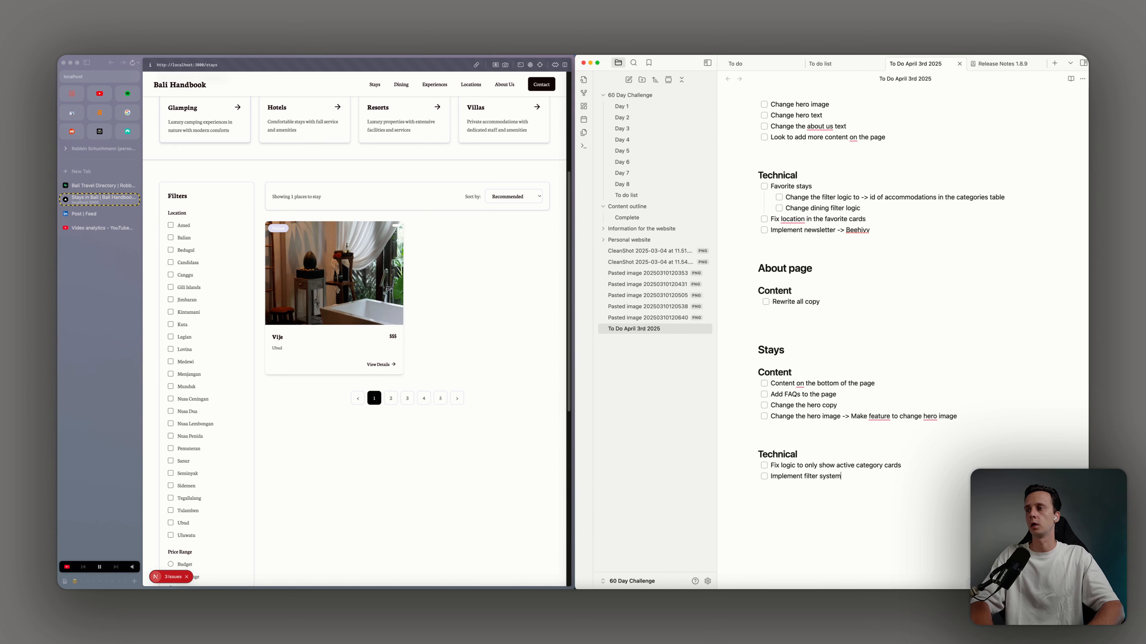
Open the Vije stay's details page and add a level-two heading "Single stay page" below the Stays technical tasks
{"action": "scroll", "coordinate": [463, 371], "scroll_direction": "up", "scroll_amount": 3}
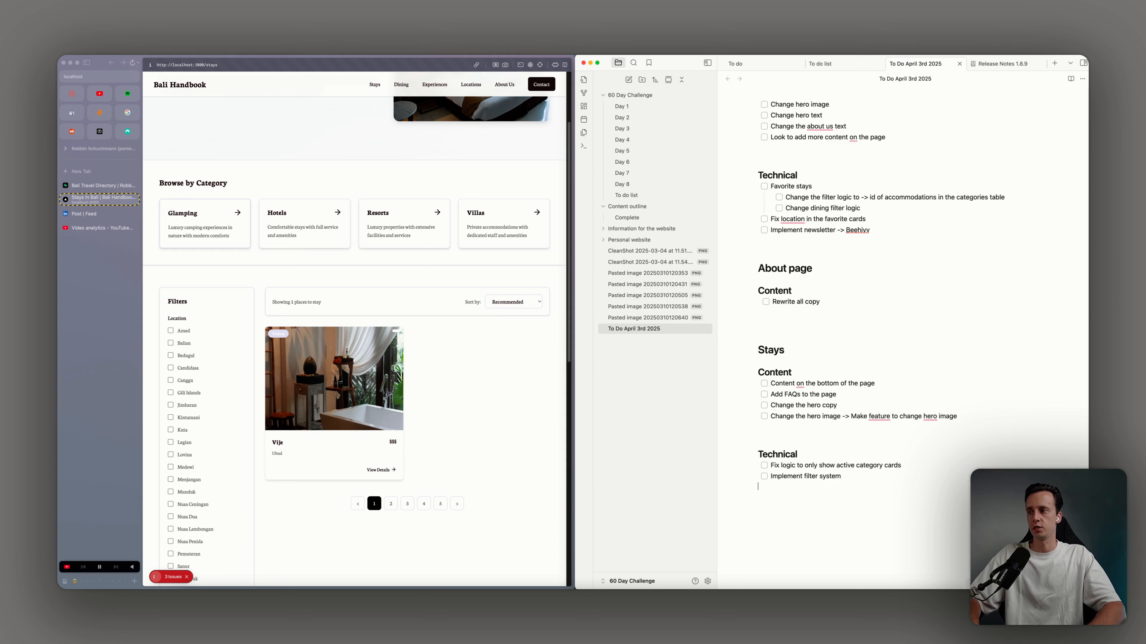
{"action": "left_click", "coordinate": [816, 499]}
{"action": "type", "text": "## single"}
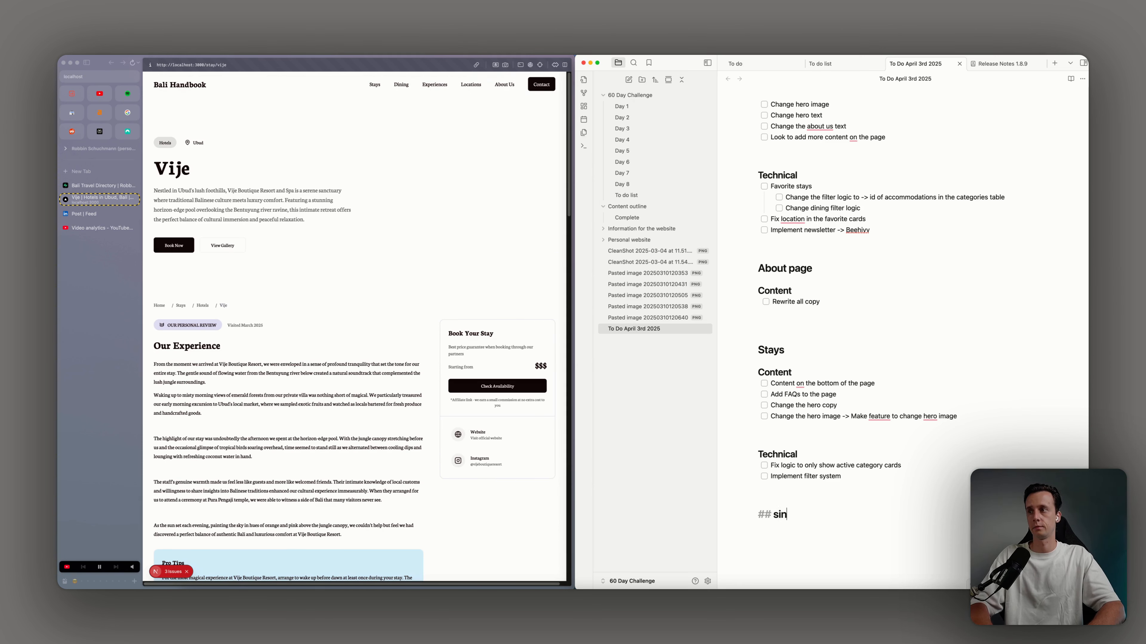
{"action": "key", "text": "BackSpace"}
{"action": "key", "text": "BackSpace"}
{"action": "key", "text": "BackSpace"}
{"action": "key", "text": "BackSpace"}
{"action": "key", "text": "BackSpace"}
{"action": "key", "text": "BackSpace"}
{"action": "type", "text": "Singl"}
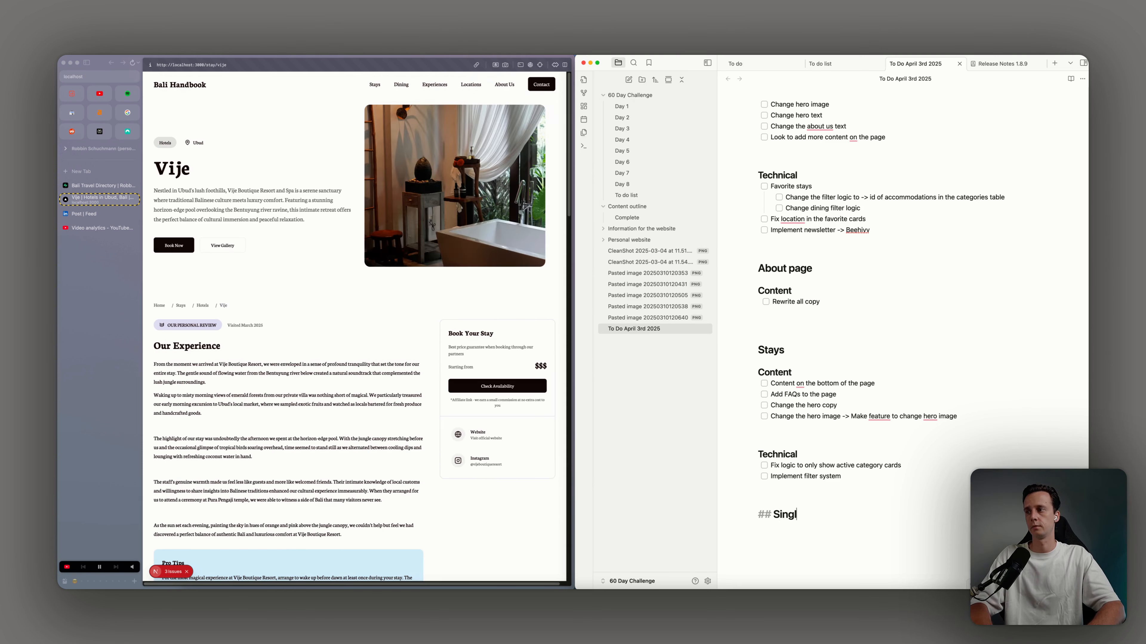
{"action": "type", "text": "e stay page"}
{"action": "key", "text": "Return"}
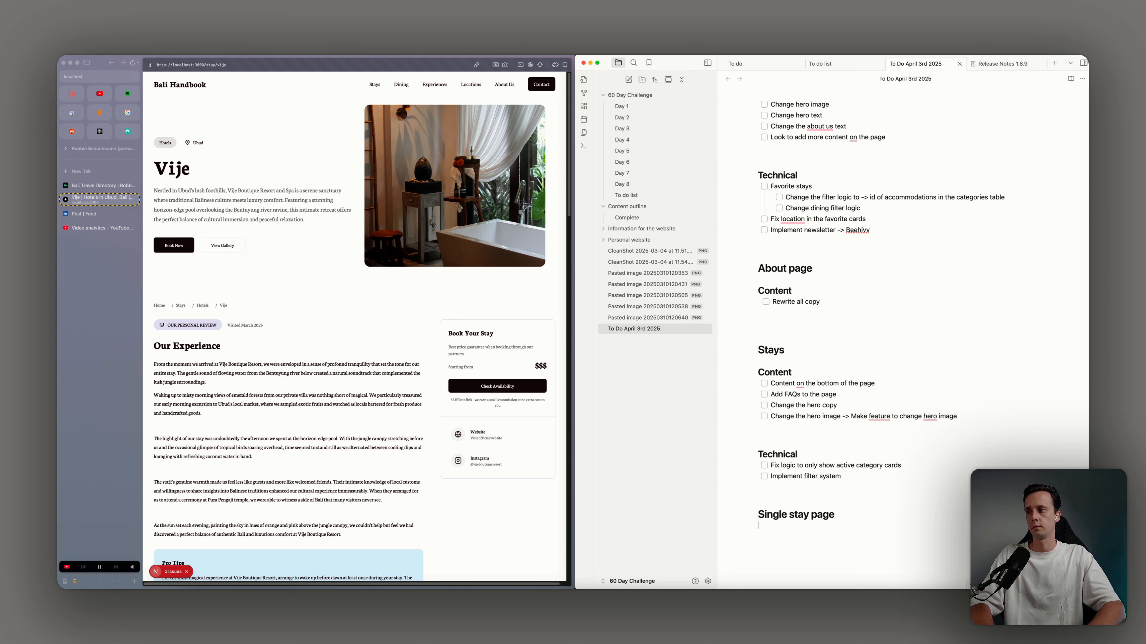
Add a level-three heading "Content" under Single stay page with the checkbox task "Move the breadcrumbs to the hero section"
{"action": "type", "text": "### Content"}
{"action": "key", "text": "Return"}
{"action": "type", "text": "- [ ] "}
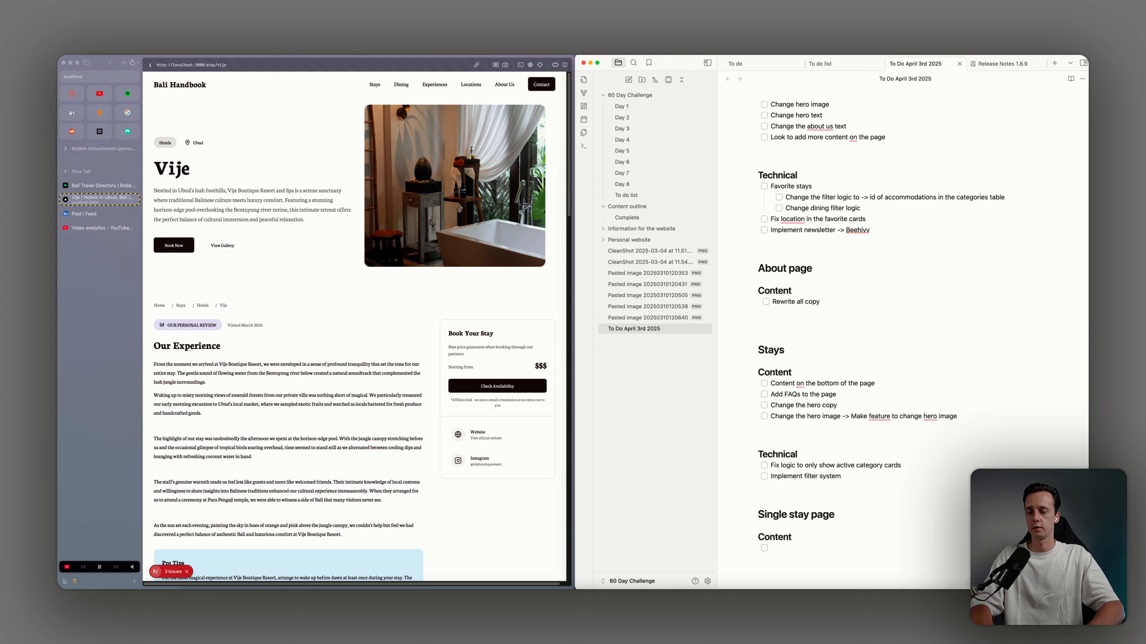
{"action": "type", "text": "Move the bre"}
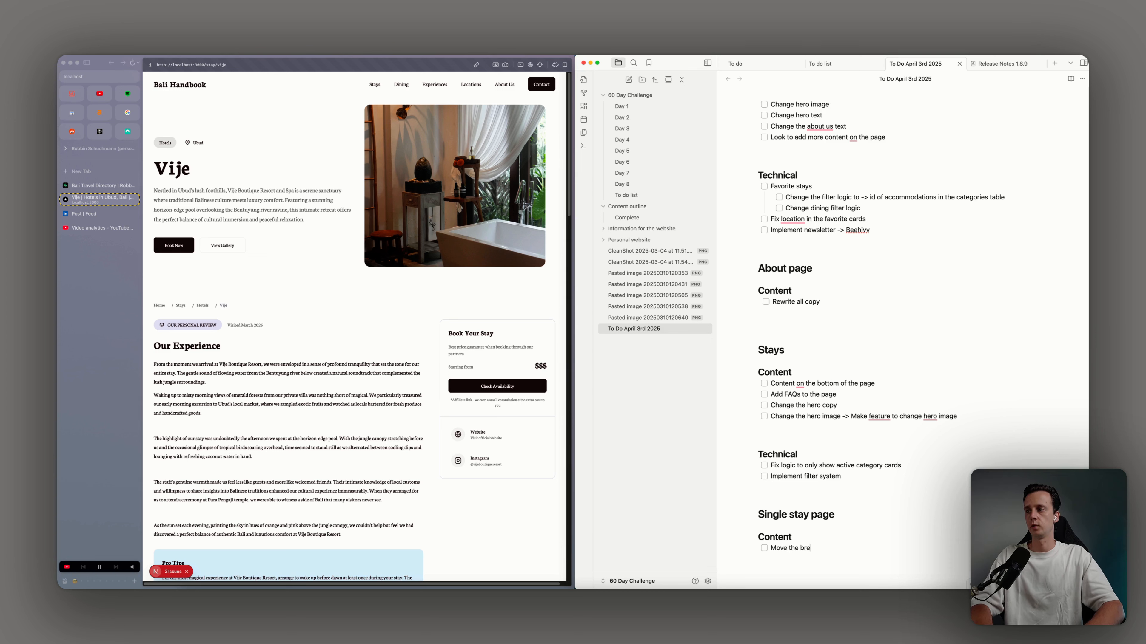
{"action": "type", "text": "adcrumbs to the hero section"}
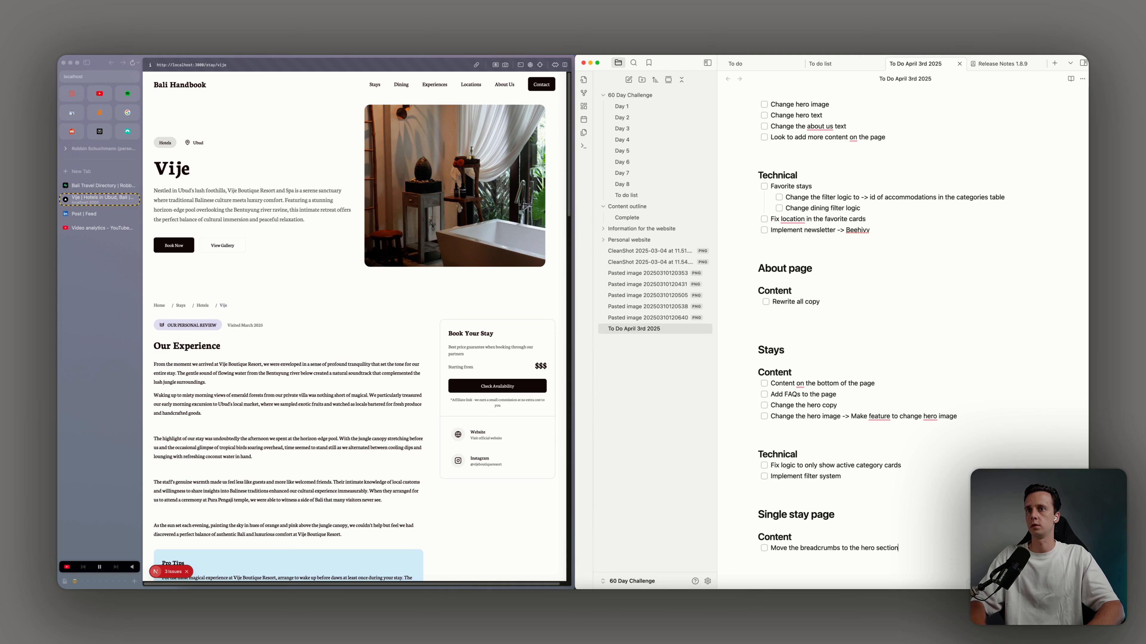
{"action": "left_click", "coordinate": [153, 297]}
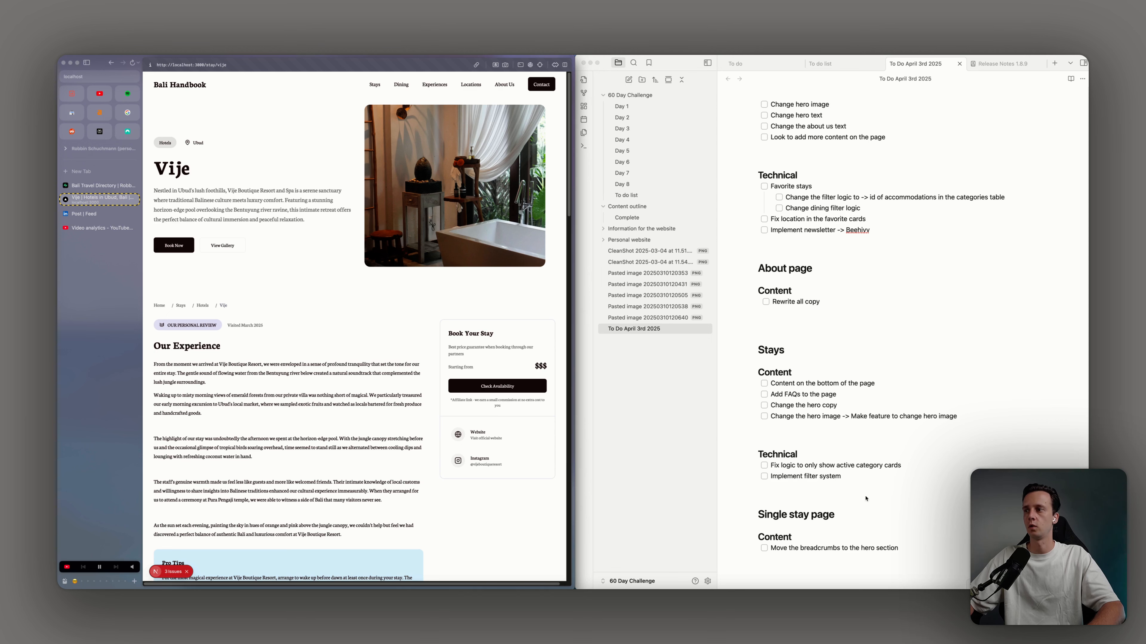
{"action": "left_click", "coordinate": [886, 549]}
Add the task "Add rating system to our experience and maybe segment in" to the Single stay page's content list
{"action": "key", "text": "Return"}
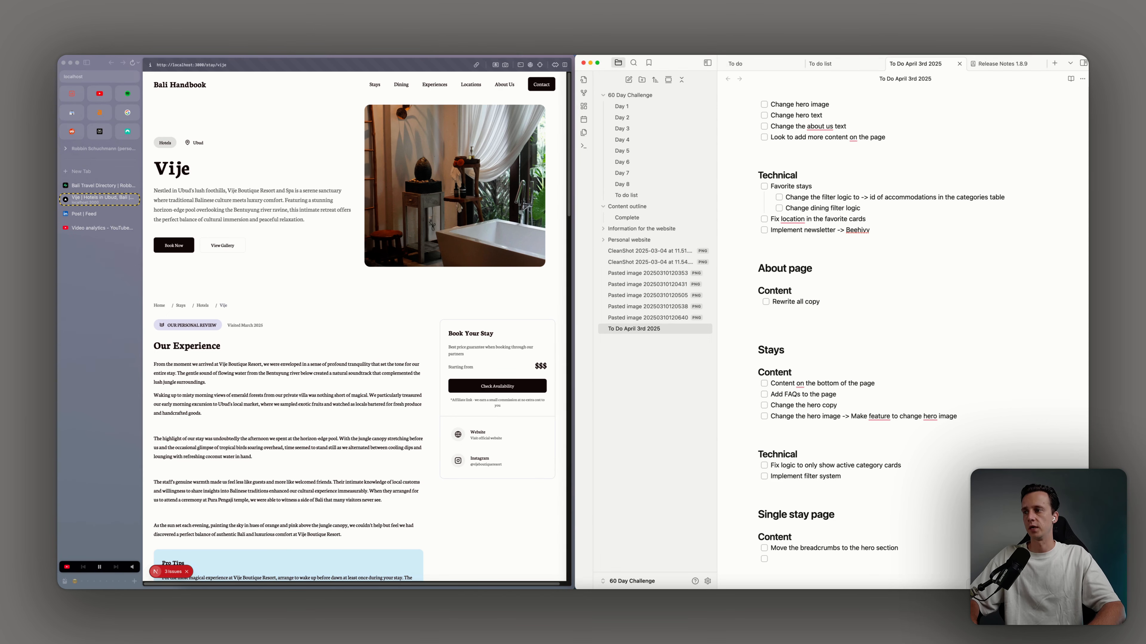
{"action": "scroll", "coordinate": [274, 369], "scroll_direction": "down", "scroll_amount": 5}
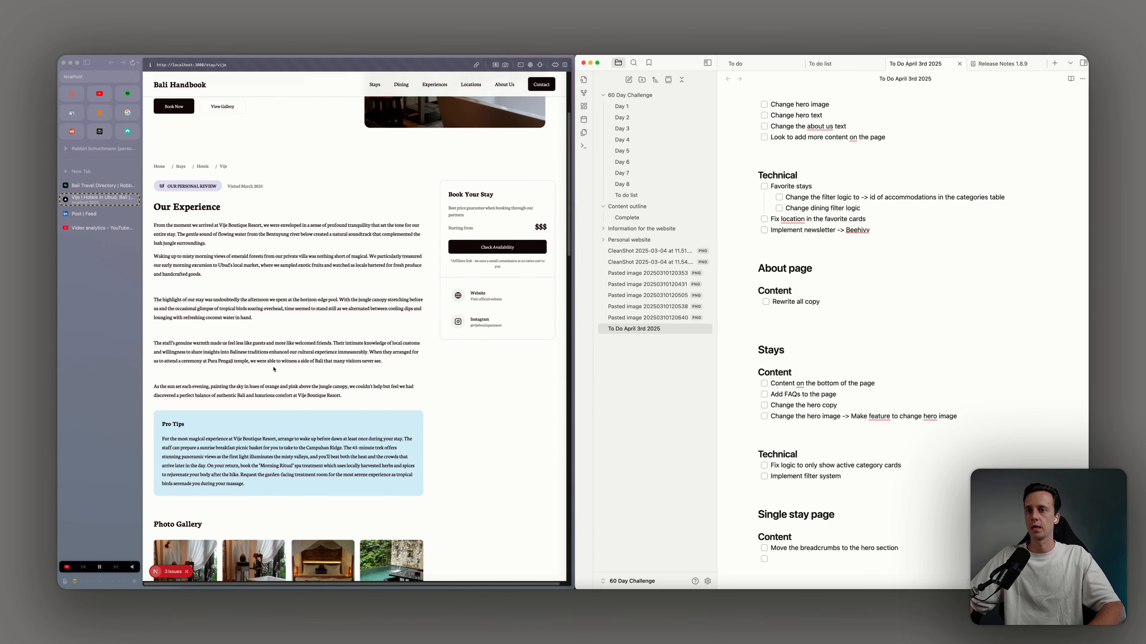
{"action": "type", "text": "Ad"}
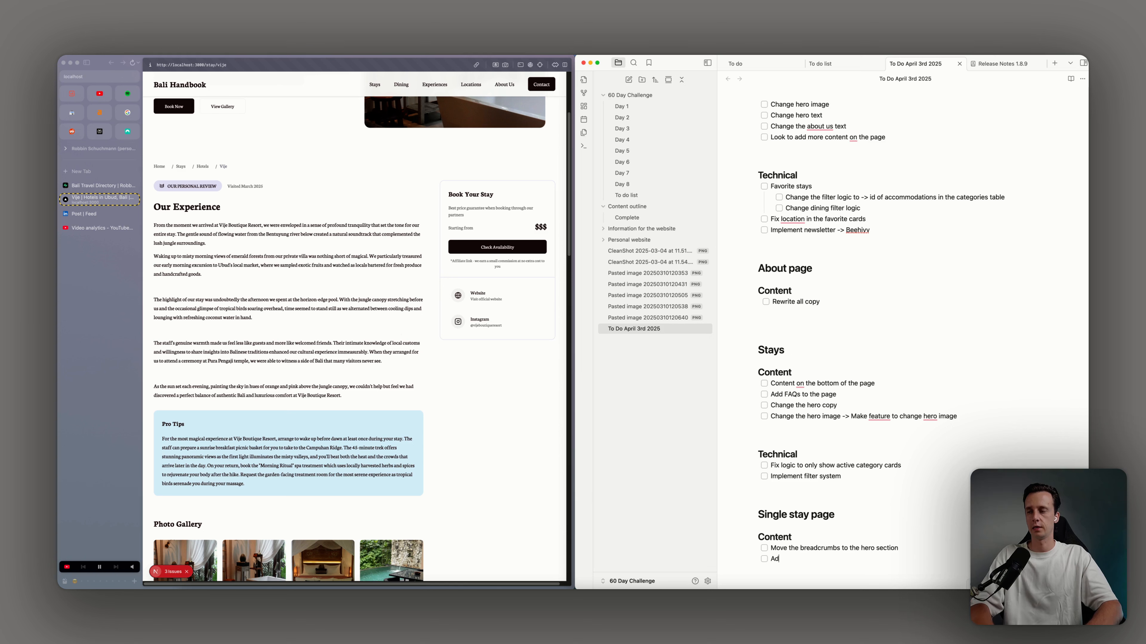
{"action": "type", "text": "d rating system to"}
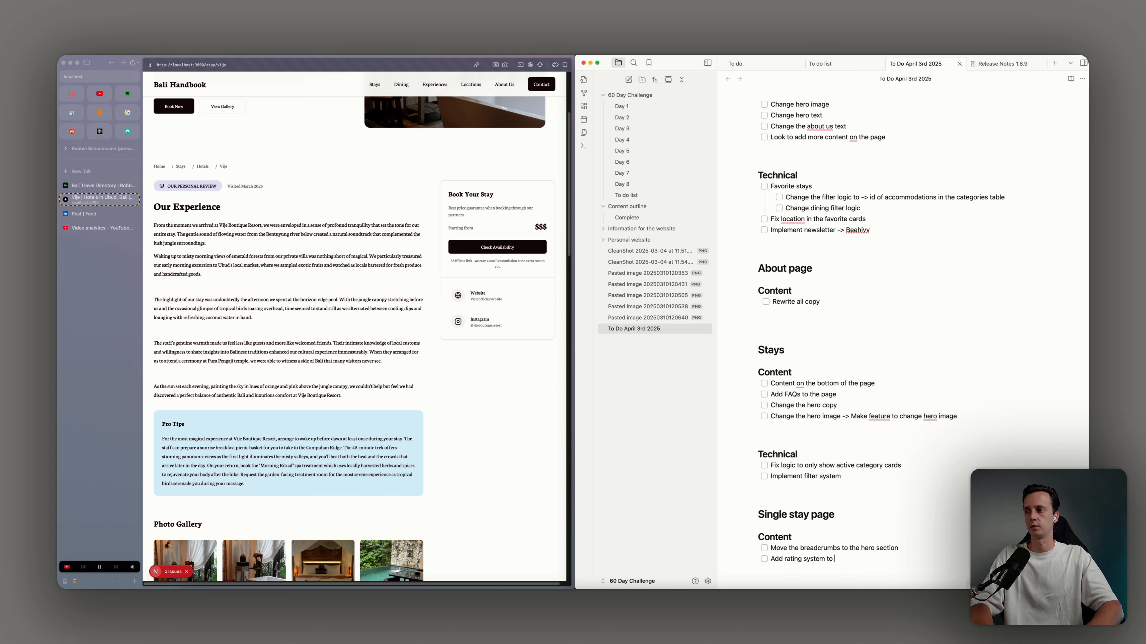
{"action": "type", "text": " our exep"}
{"action": "type", "text": "rience and maybe seg"}
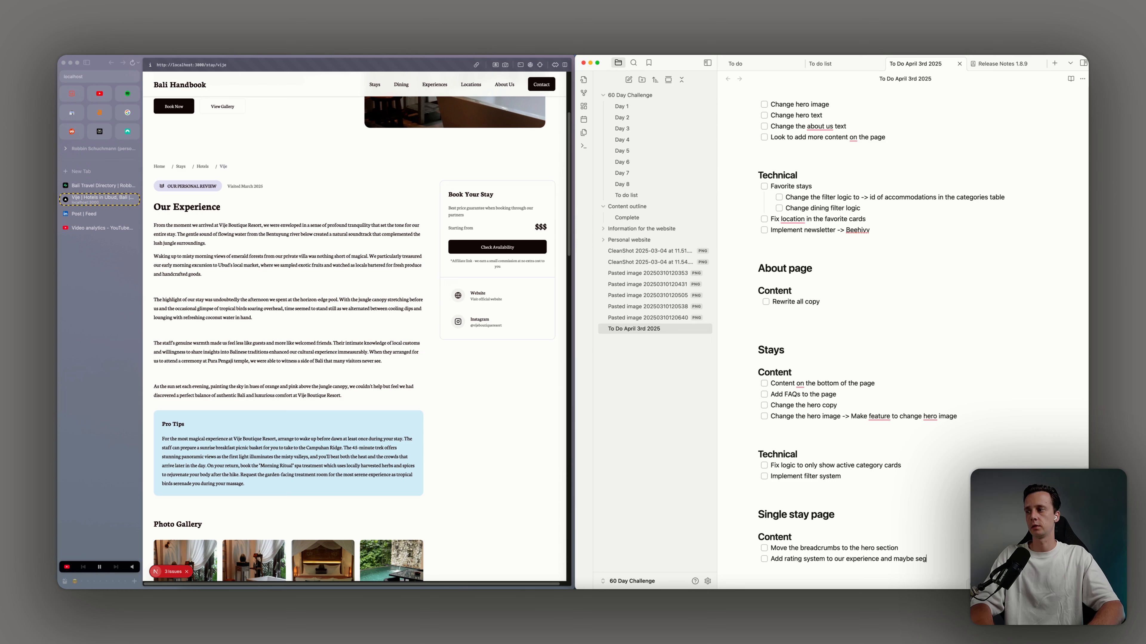
{"action": "type", "text": "em in"}
Add the indented subtasks "Check-in", "Restaurant", "Pool" and "Room" under the rating system task
{"action": "key", "text": "Return"}
{"action": "key", "text": "Tab"}
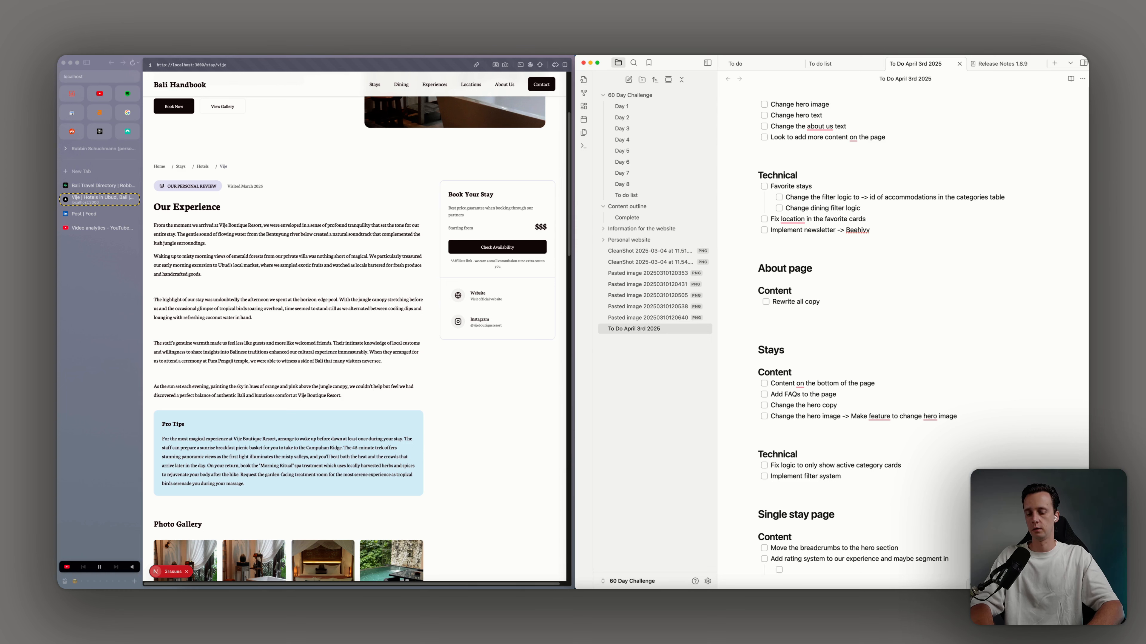
{"action": "type", "text": "Check-in"}
{"action": "key", "text": "Return"}
{"action": "type", "text": "Res"}
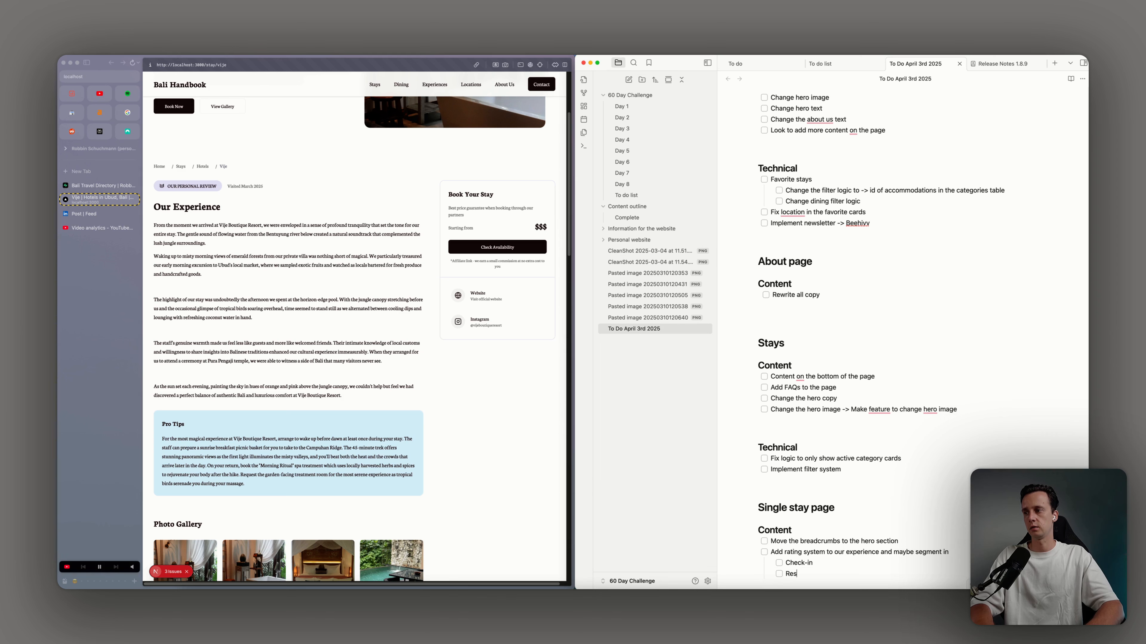
{"action": "type", "text": "taurant"}
{"action": "key", "text": "Return"}
{"action": "type", "text": "Pool"}
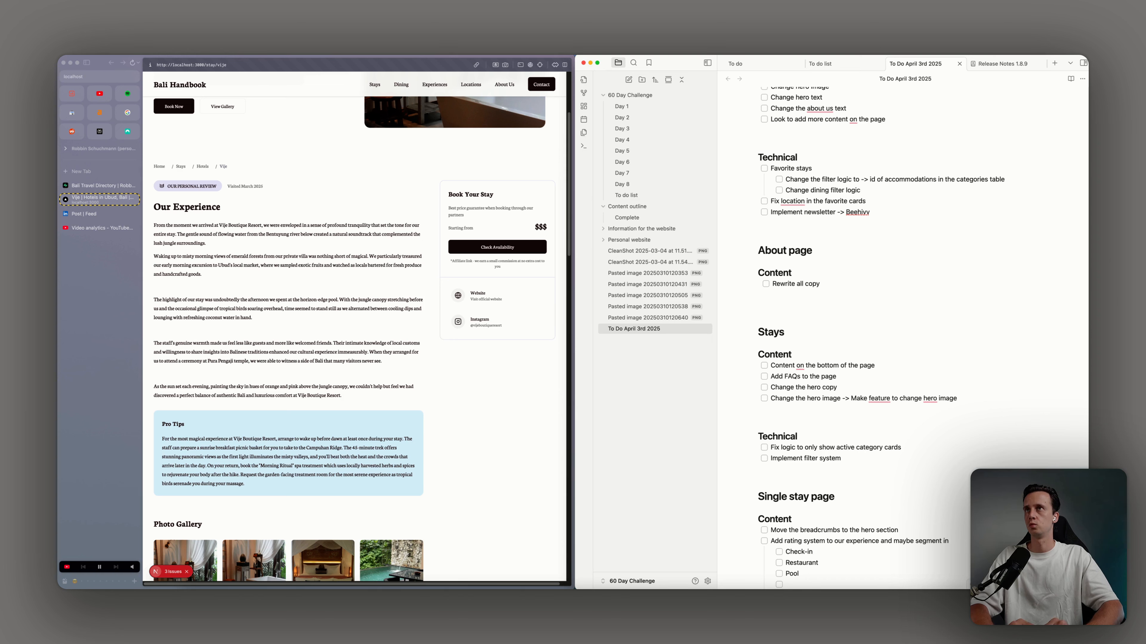
{"action": "type", "text": "Room"}
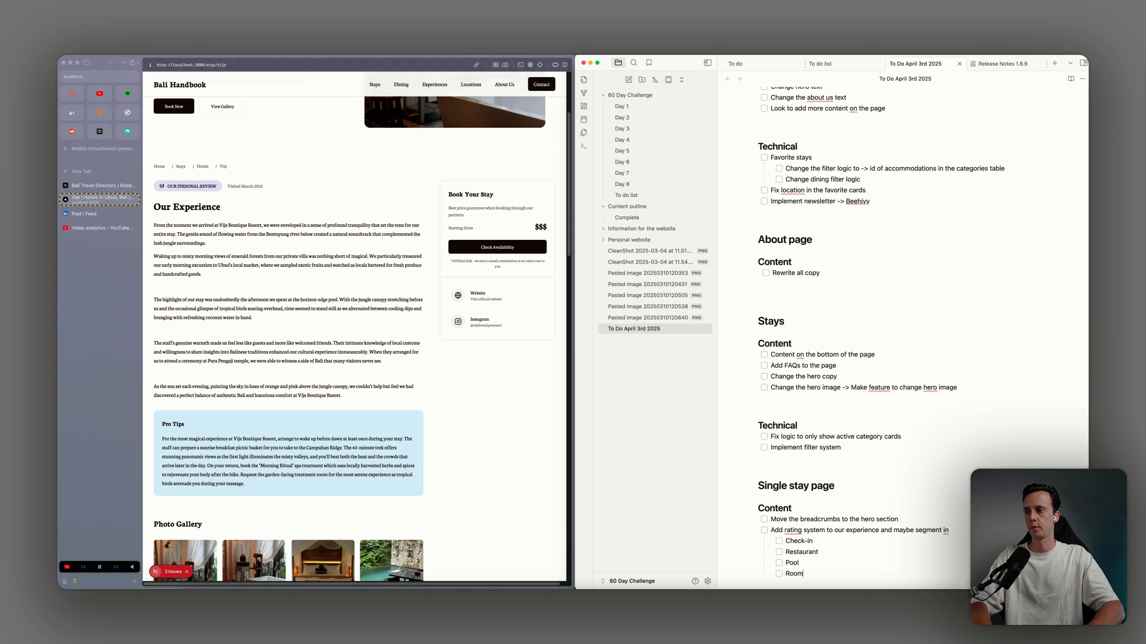
Check the rest of the Vije page and add a level-three heading "Technical" below the Single stay page's content tasks
{"action": "scroll", "coordinate": [845, 419], "scroll_direction": "down", "scroll_amount": 5}
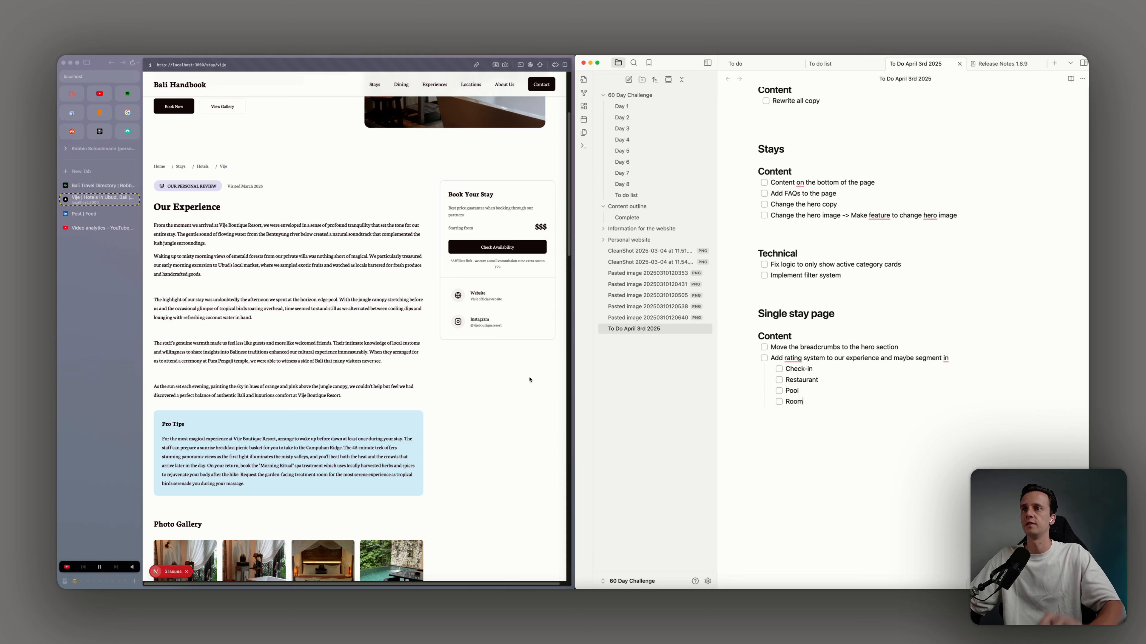
{"action": "scroll", "coordinate": [340, 327], "scroll_direction": "down", "scroll_amount": 1}
{"action": "scroll", "coordinate": [339, 327], "scroll_direction": "down", "scroll_amount": 10}
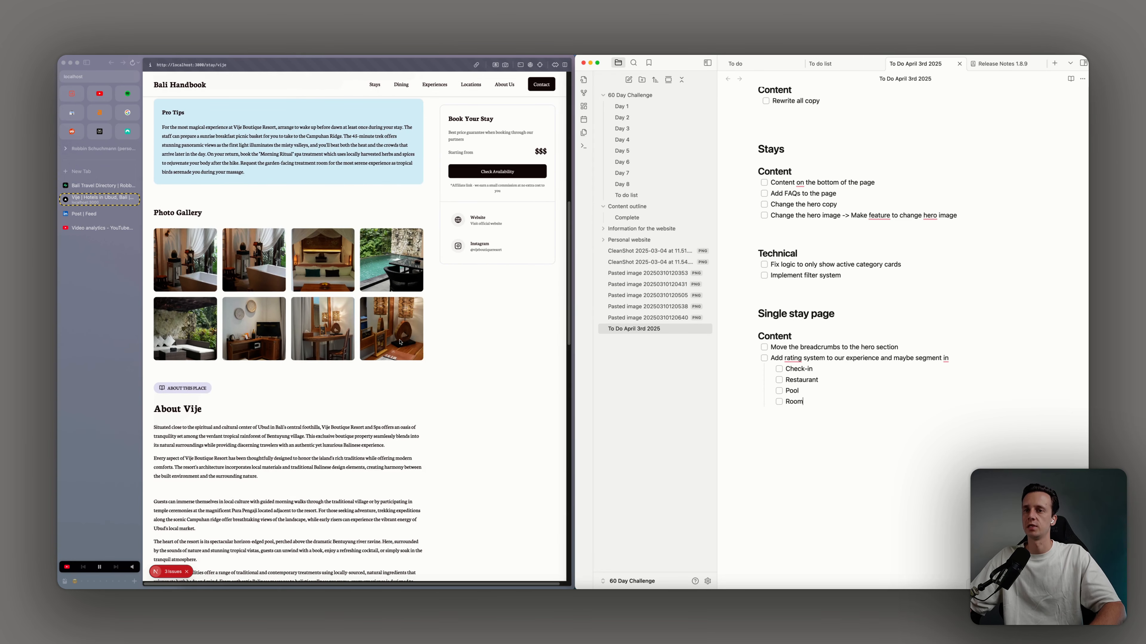
{"action": "scroll", "coordinate": [396, 343], "scroll_direction": "down", "scroll_amount": 3}
{"action": "scroll", "coordinate": [147, 220], "scroll_direction": "down", "scroll_amount": 7}
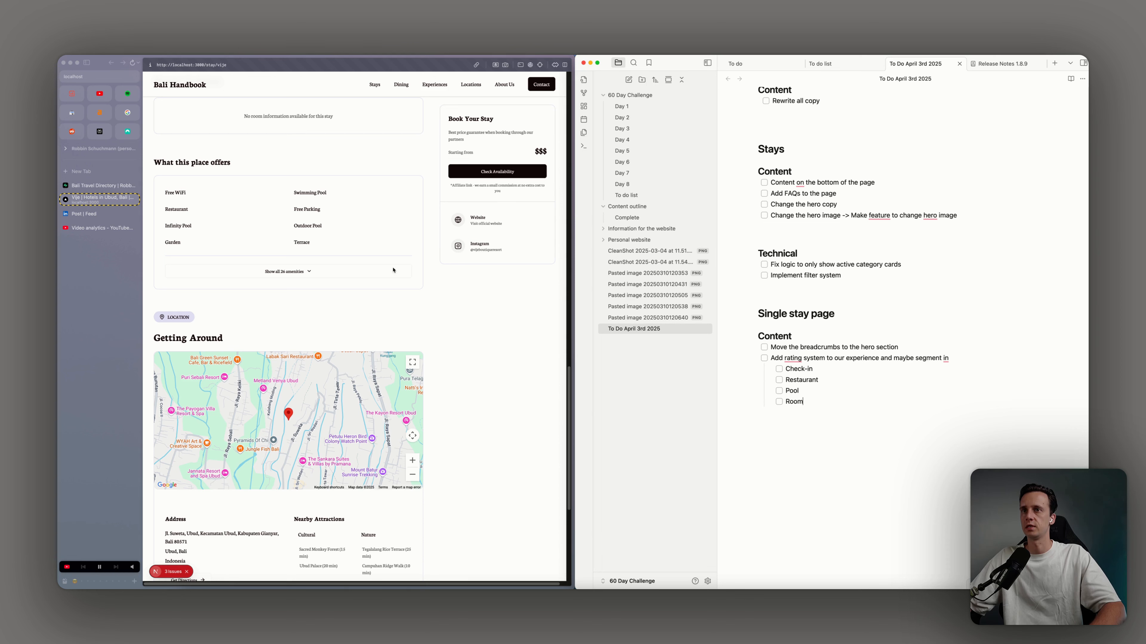
{"action": "scroll", "coordinate": [345, 292], "scroll_direction": "down", "scroll_amount": 6}
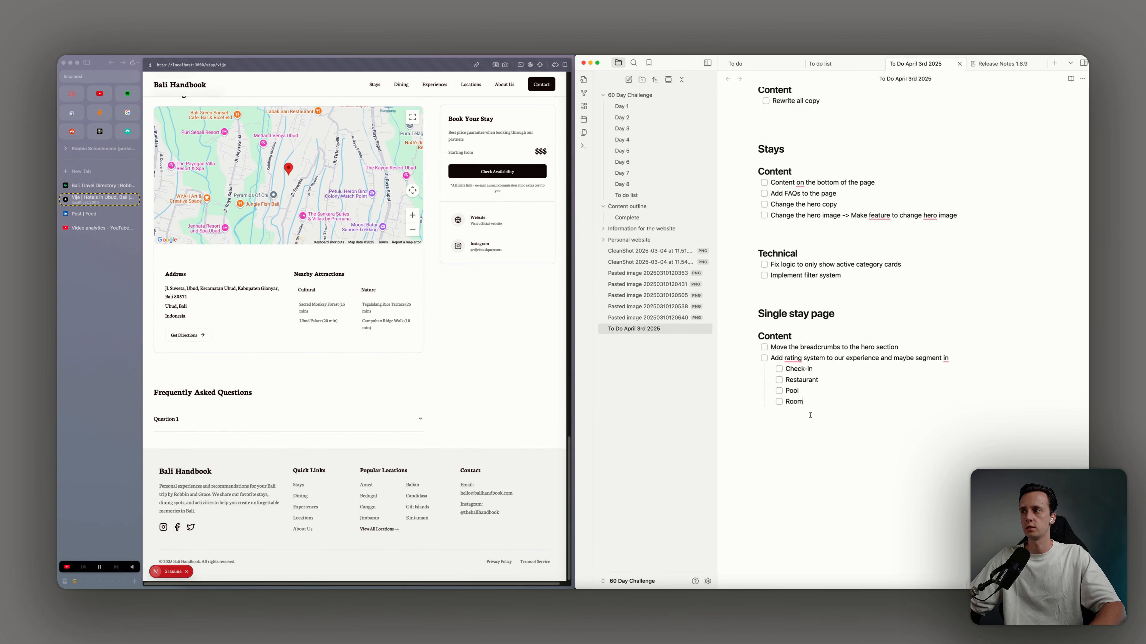
{"action": "key", "text": "Return"}
{"action": "key", "text": "Return"}
{"action": "key", "text": "Return"}
{"action": "key", "text": "Return"}
{"action": "type", "text": "###"}
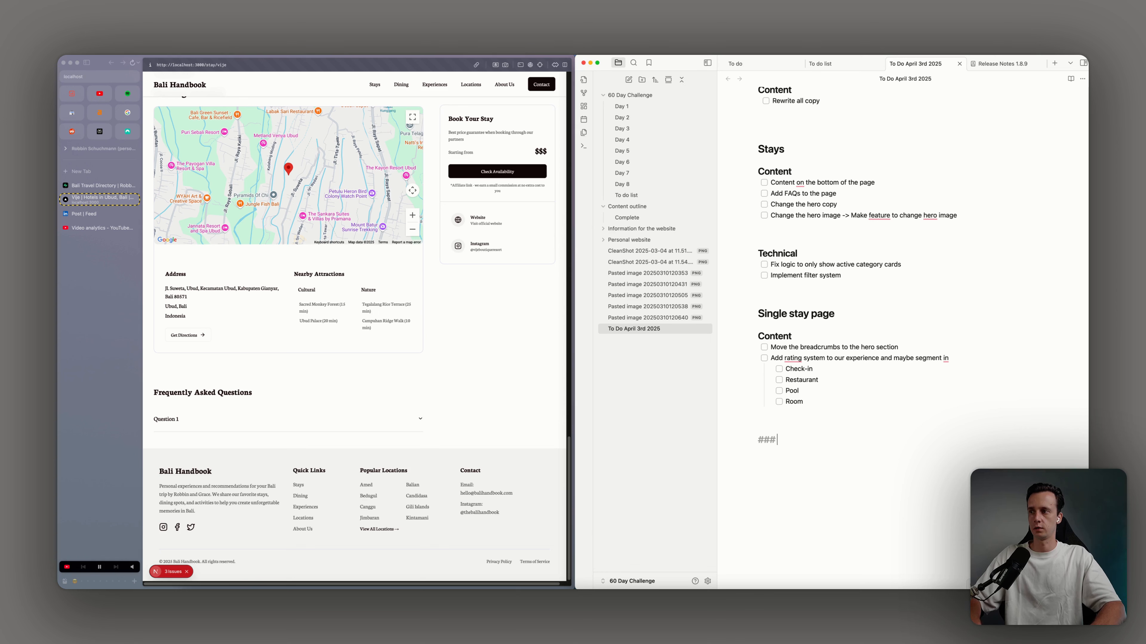
{"action": "type", "text": " Technical"}
{"action": "key", "text": "Return"}
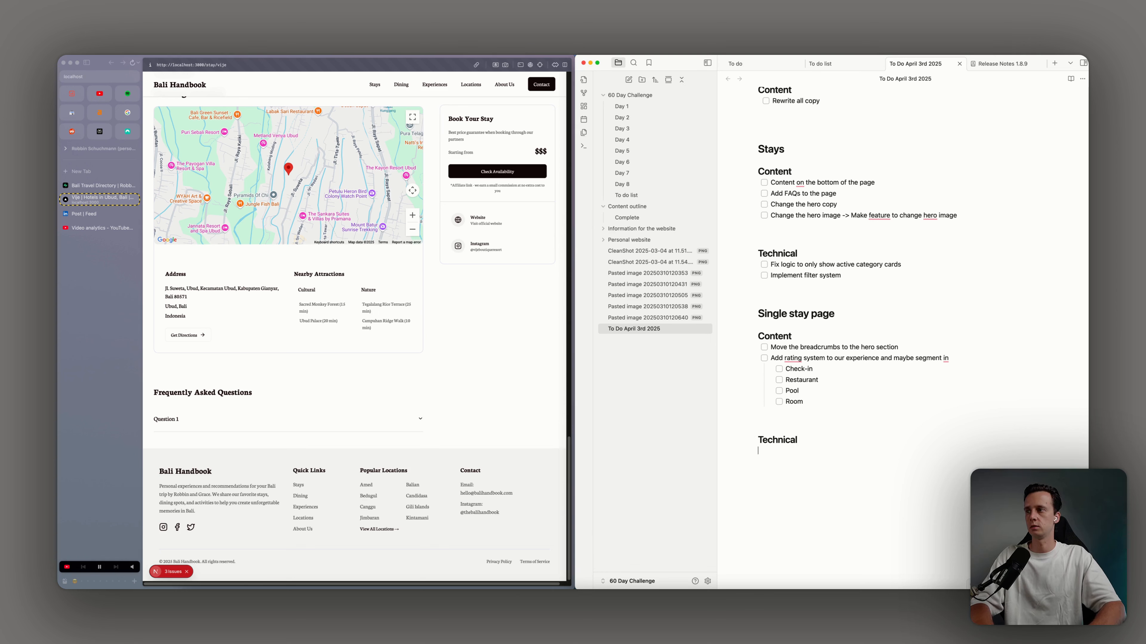
Add the checkbox tasks "Fix nearby attractions", "Fix room types" and "Add rating system" under the Single stay page's Technical heading
{"action": "type", "text": "- [ ] "}
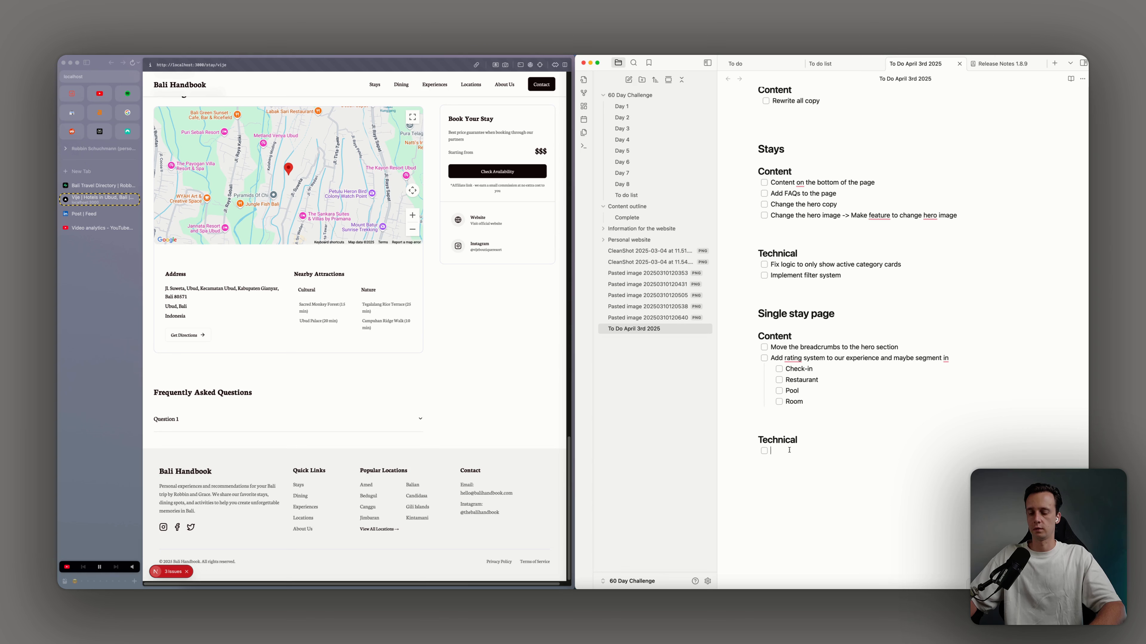
{"action": "type", "text": "Fix nearby att"}
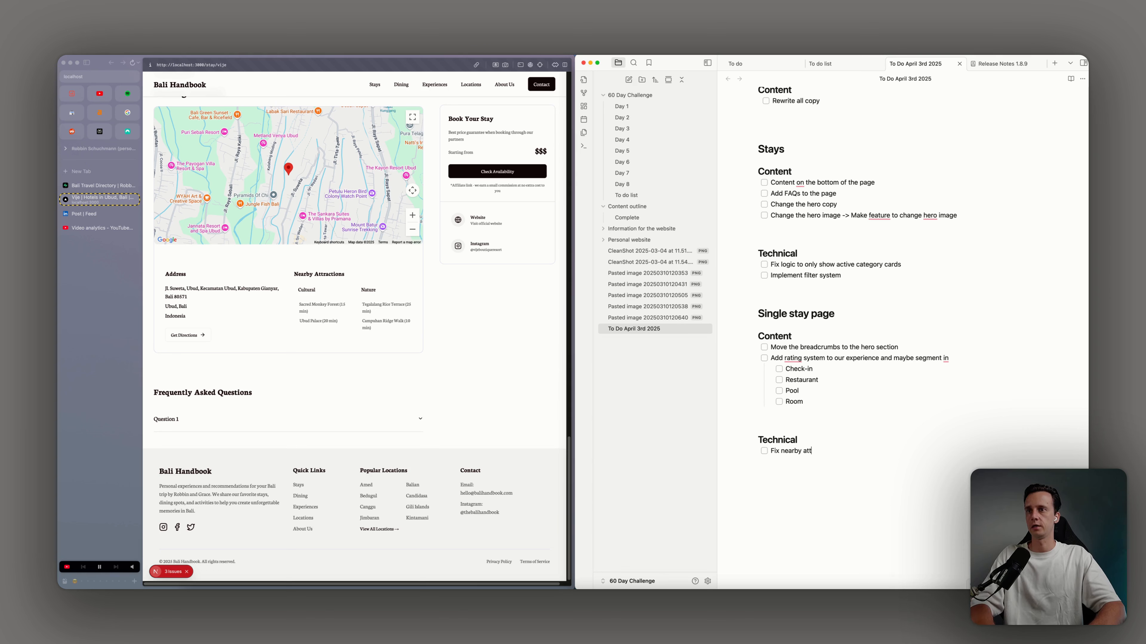
{"action": "type", "text": "ractions"}
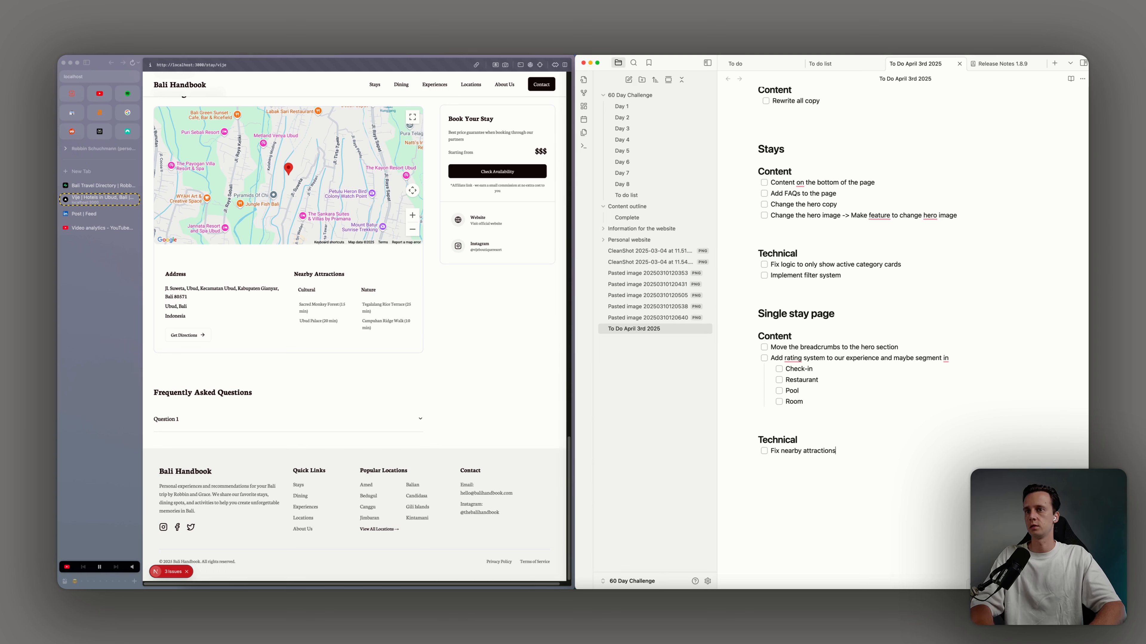
{"action": "type", "text": "Fix room types"}
{"action": "key", "text": "Return"}
{"action": "type", "text": "ad"}
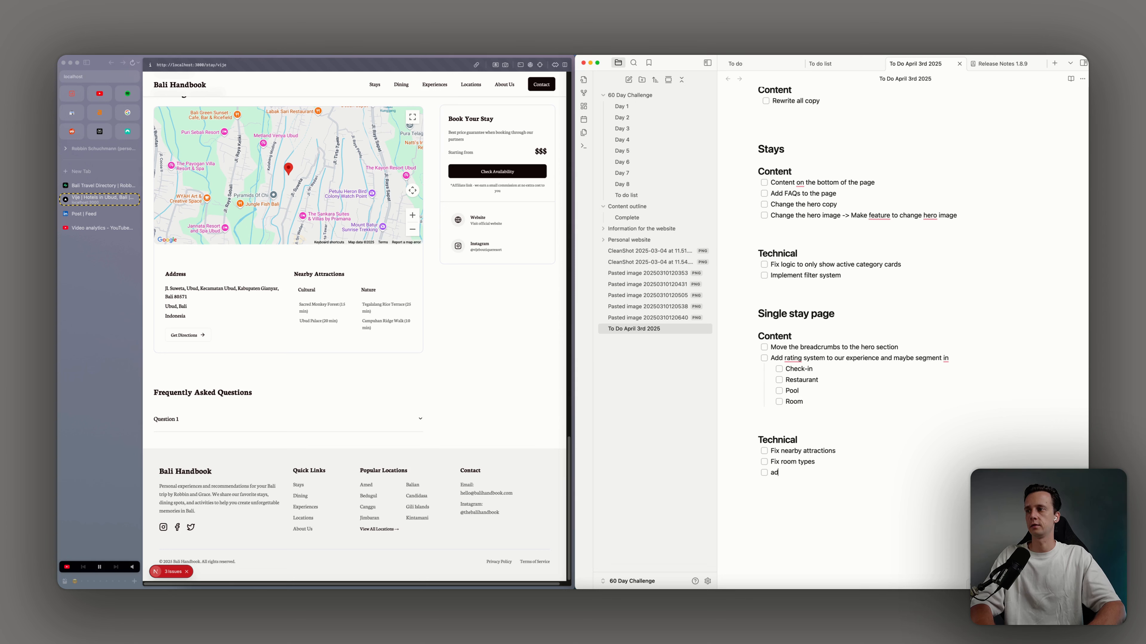
{"action": "type", "text": "ddd rating system"}
Check the Vije page's hero and add the task "Add feature to select hero image" to the Single stay page's technical list
{"action": "scroll", "coordinate": [476, 285], "scroll_direction": "up", "scroll_amount": 20}
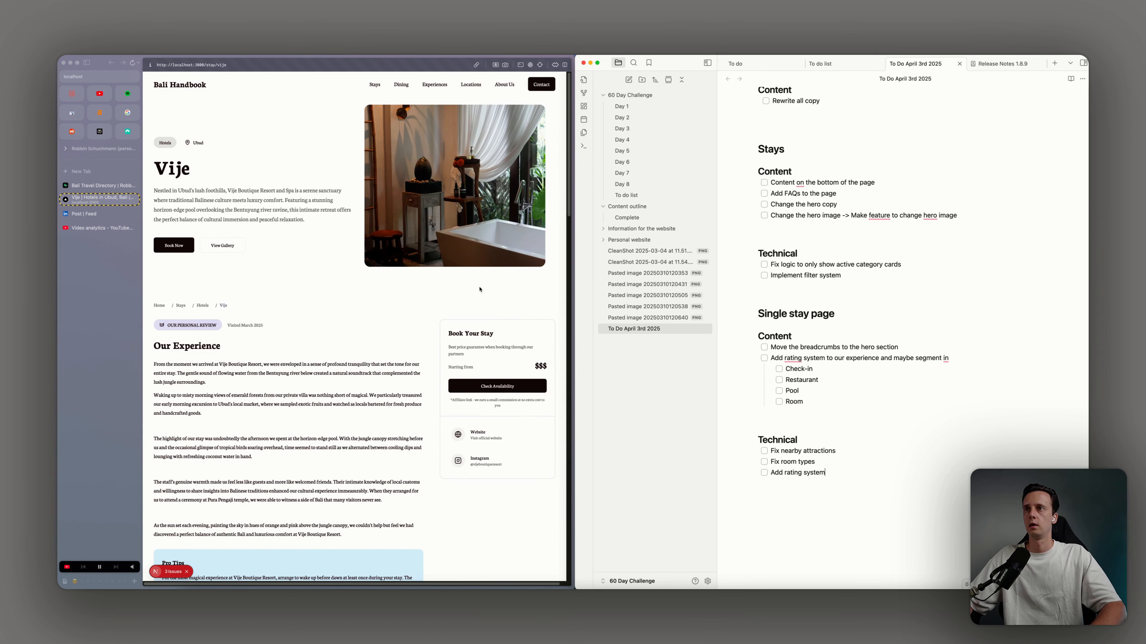
{"action": "key", "text": "Return"}
{"action": "type", "text": "add"}
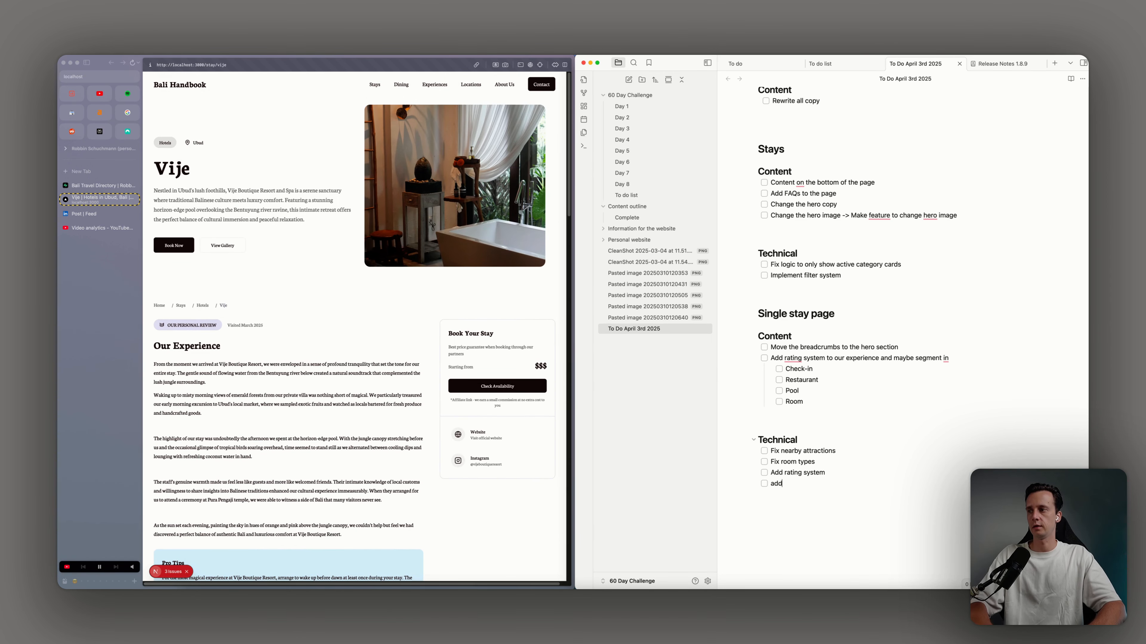
{"action": "type", "text": " feature to s"}
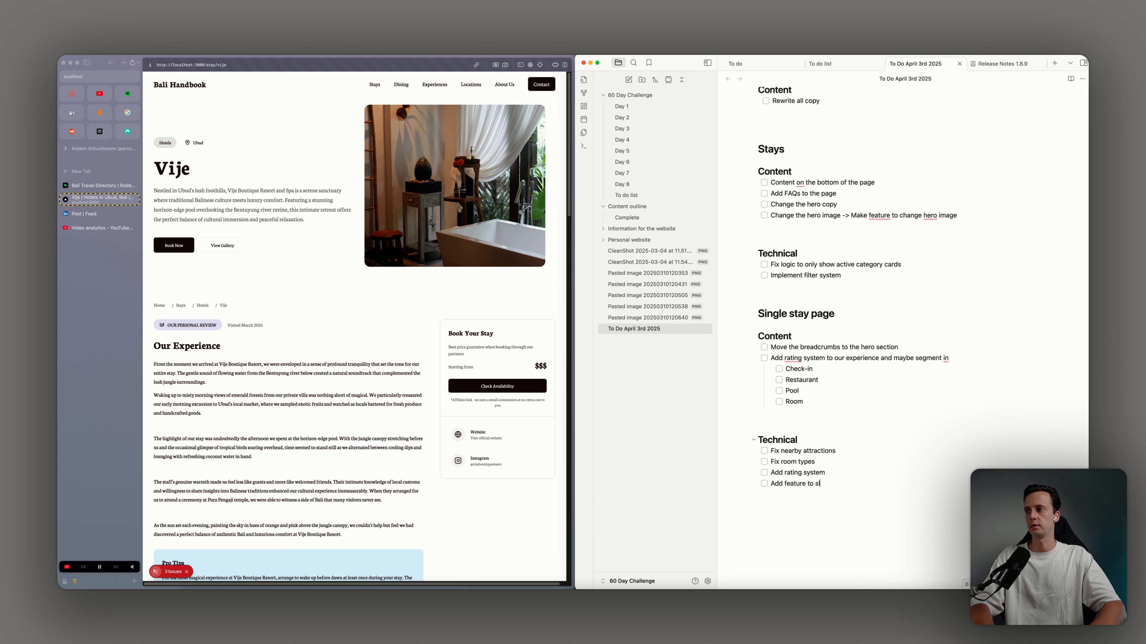
{"action": "type", "text": "elect hero image"}
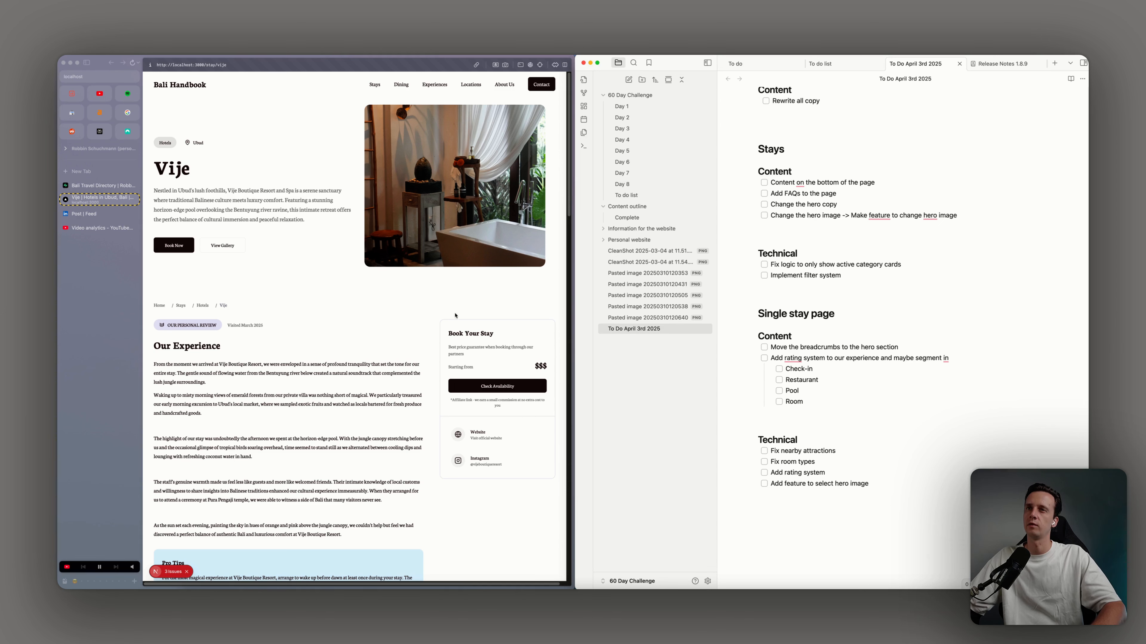
Review the Vije page from its hero text to the FAQ answer for further tasks and return to the page's start
{"action": "left_click", "coordinate": [459, 301]}
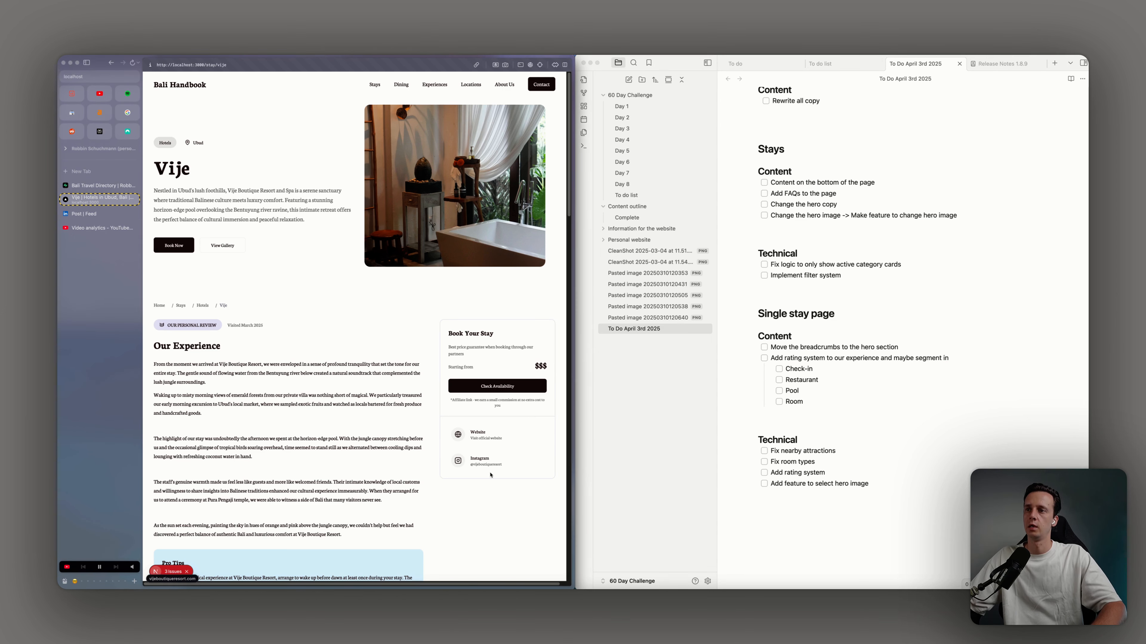
{"action": "scroll", "coordinate": [397, 375], "scroll_direction": "down", "scroll_amount": 2}
{"action": "scroll", "coordinate": [355, 271], "scroll_direction": "up", "scroll_amount": 2}
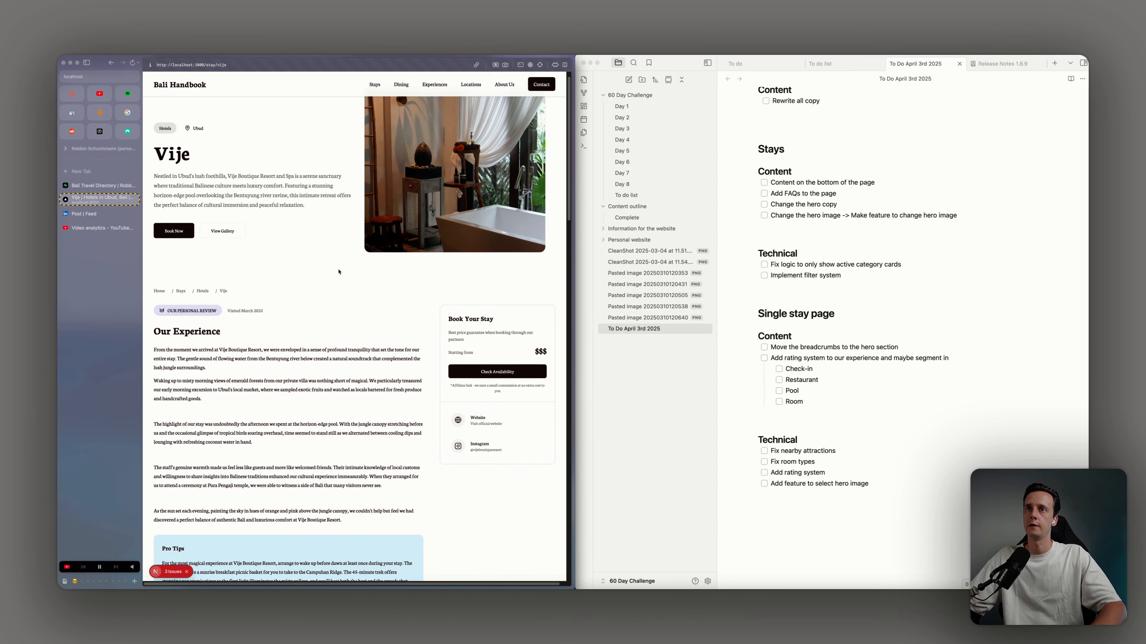
{"action": "triple_click", "coordinate": [251, 211]}
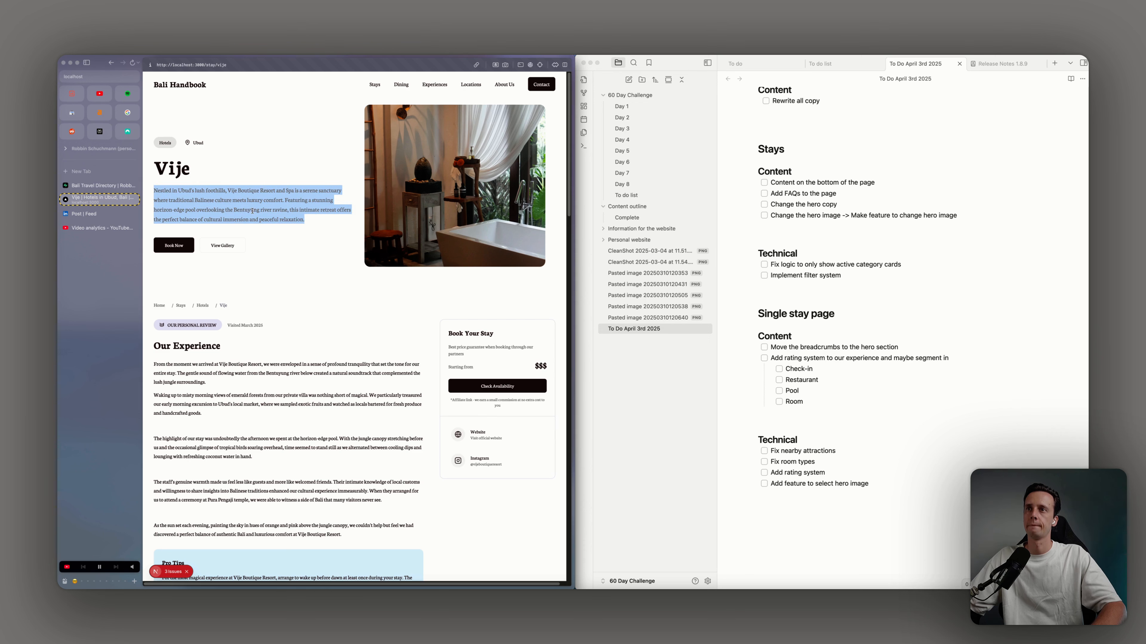
{"action": "left_click", "coordinate": [171, 162]}
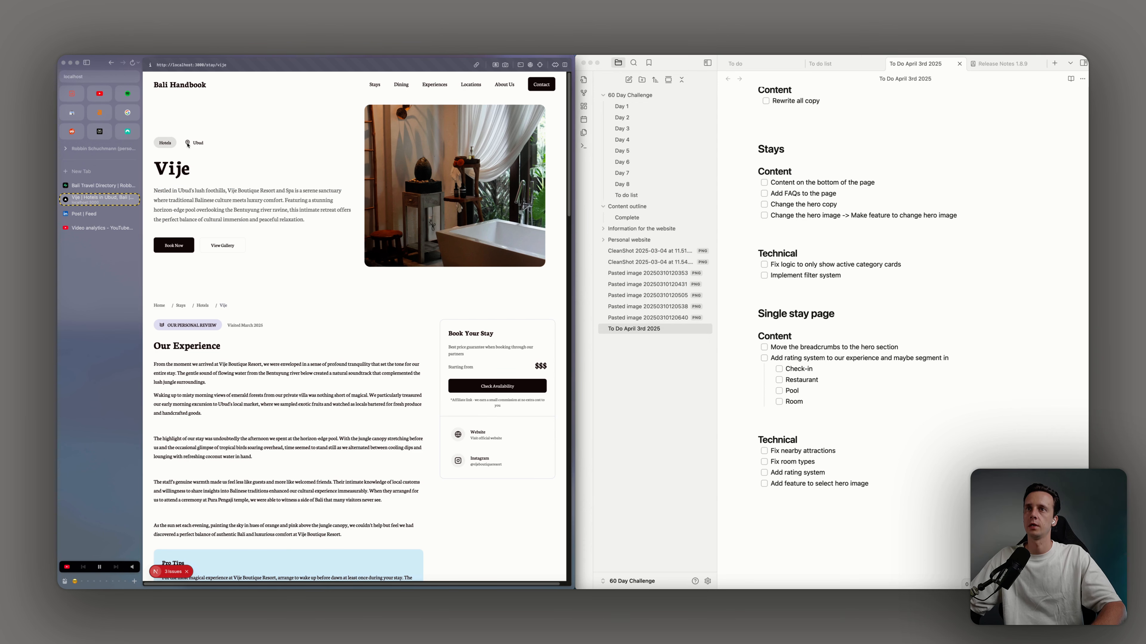
{"action": "scroll", "coordinate": [175, 291], "scroll_direction": "down", "scroll_amount": 20}
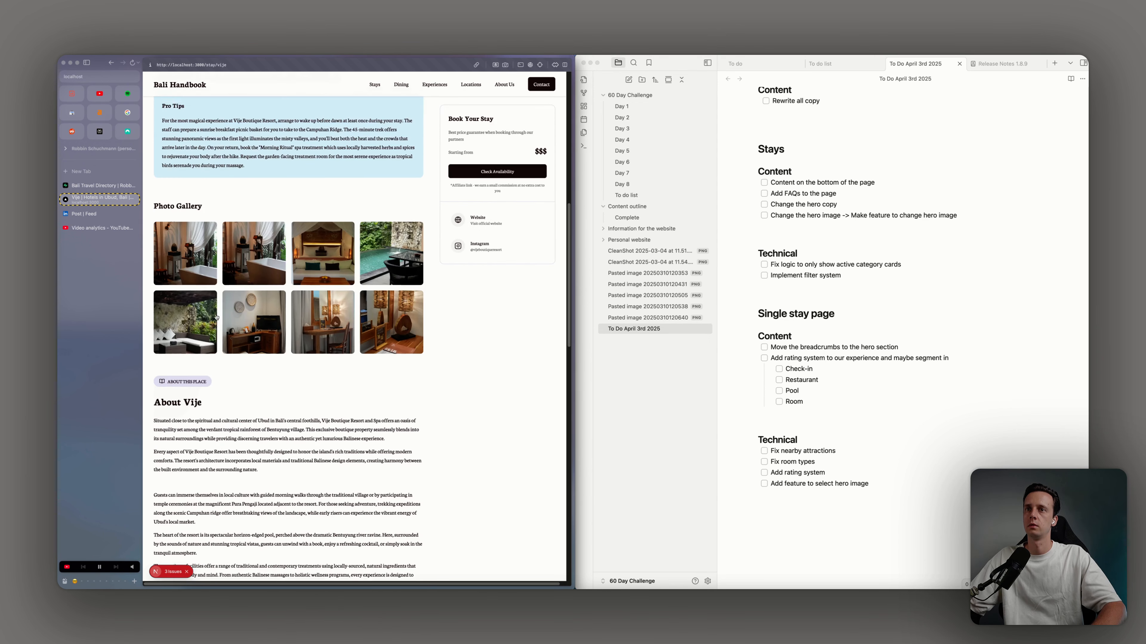
{"action": "scroll", "coordinate": [218, 307], "scroll_direction": "down", "scroll_amount": 19}
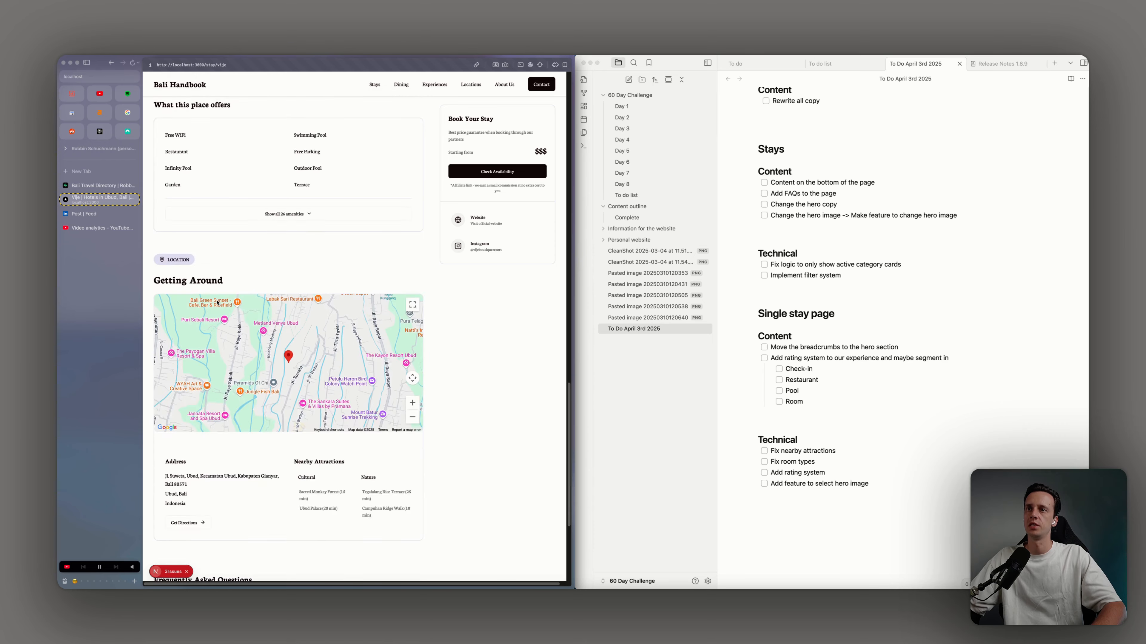
{"action": "left_click", "coordinate": [417, 419]}
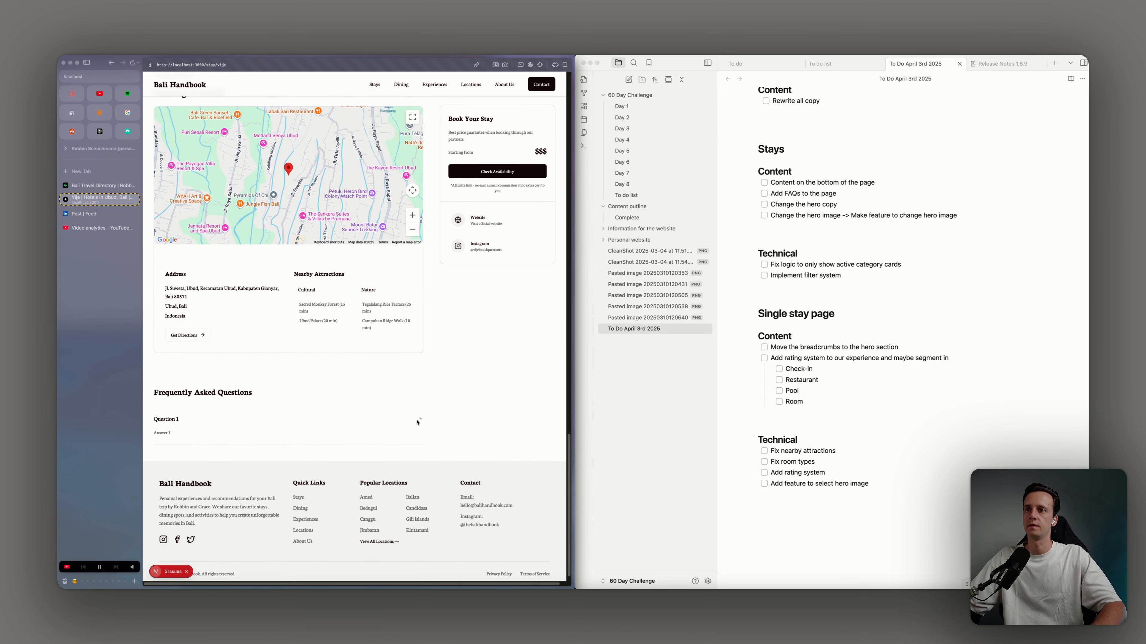
{"action": "scroll", "coordinate": [420, 419], "scroll_direction": "up", "scroll_amount": 20}
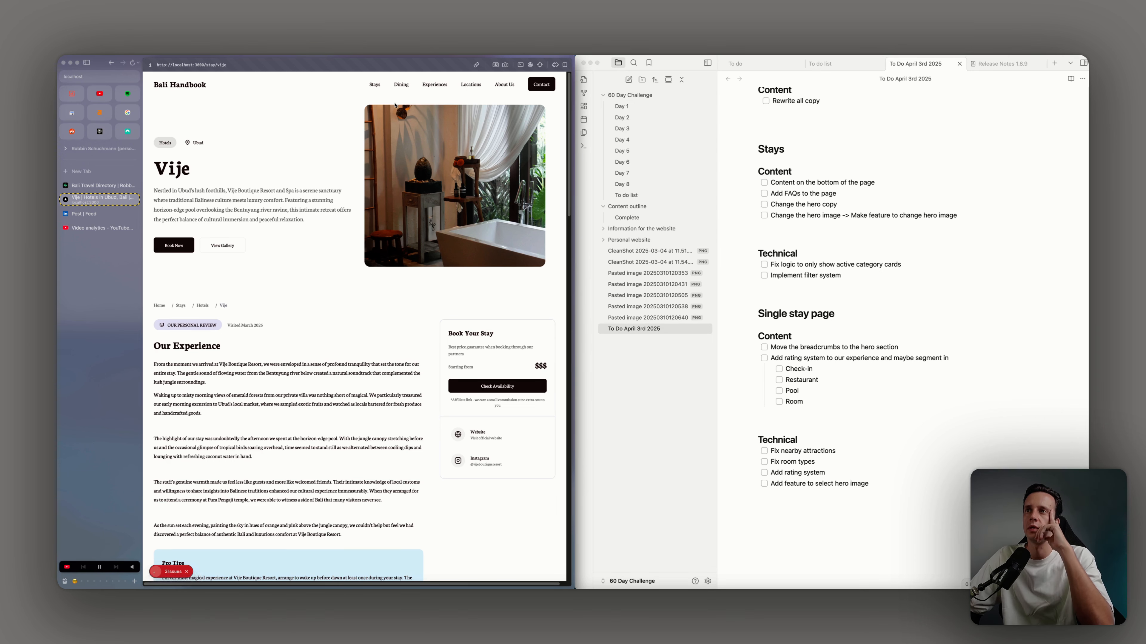
Open the website's Dining page and add a level-two heading "Dining category" at the end of the to-do note
{"action": "left_click", "coordinate": [397, 91]}
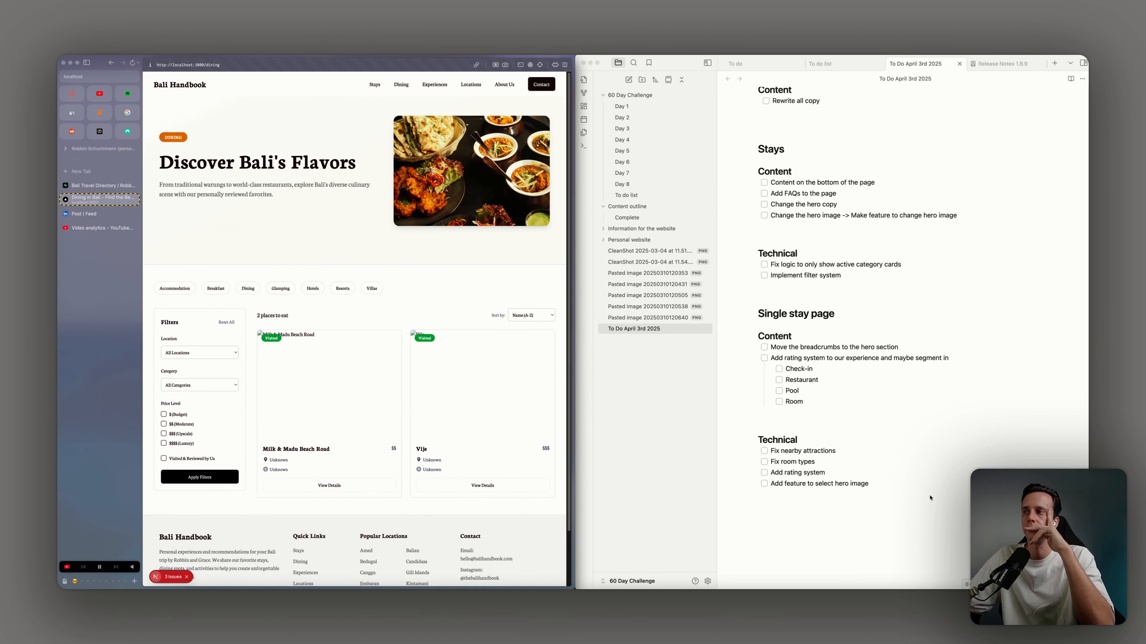
{"action": "left_click", "coordinate": [758, 513]}
{"action": "type", "text": "##"}
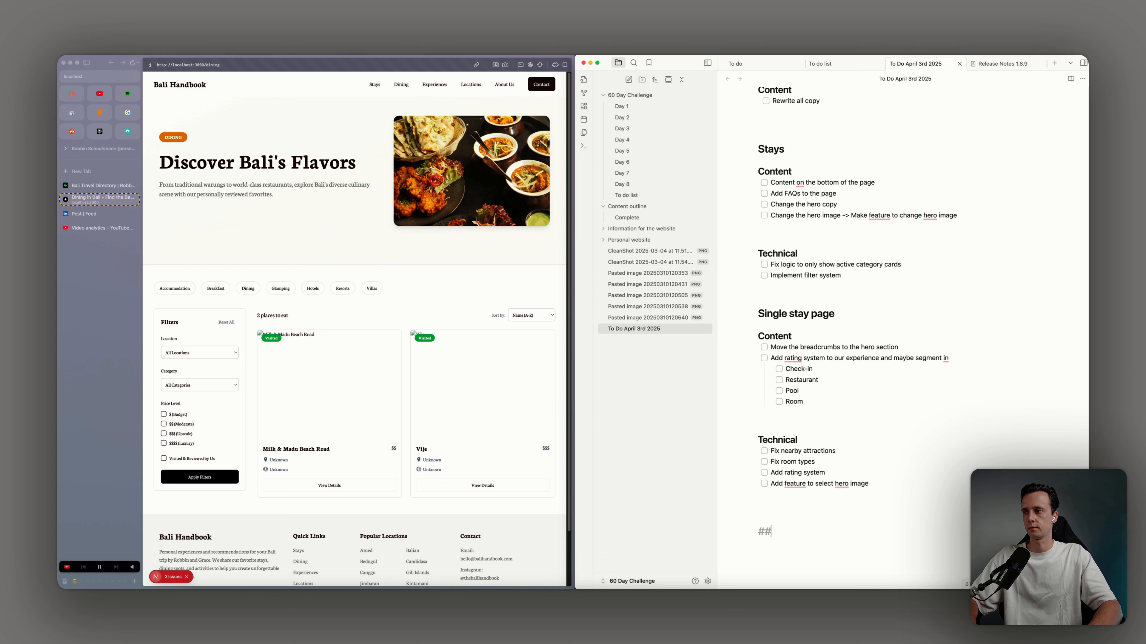
{"action": "type", "text": " Dining category"}
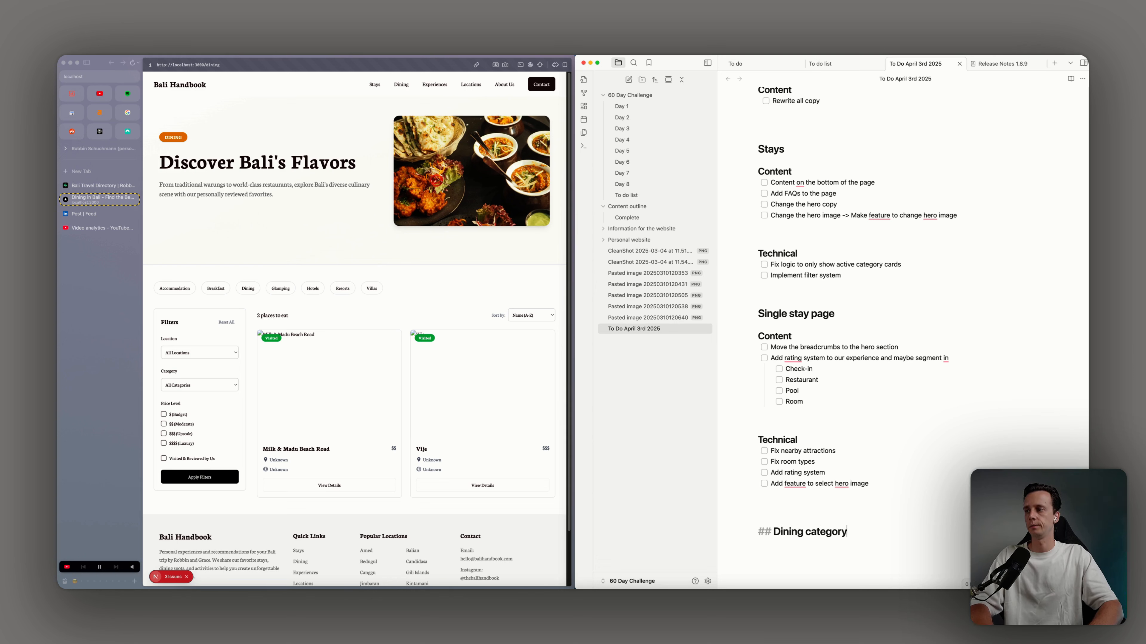
{"action": "key", "text": "Return"}
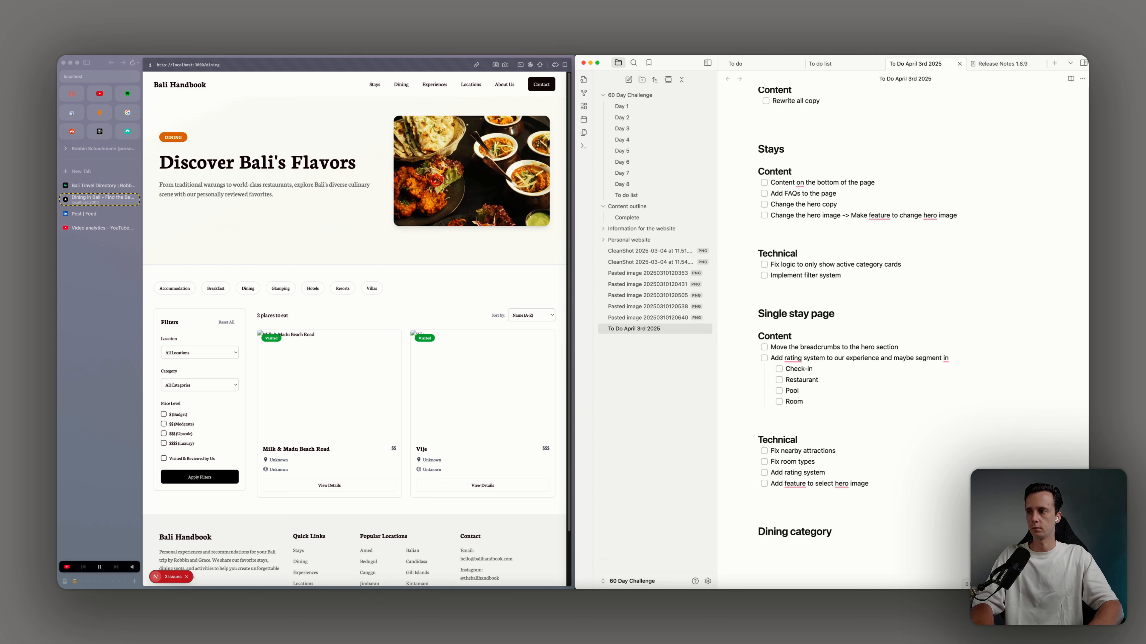
Add a level-three heading "Content" below the Dining category heading
{"action": "type", "text": "- p"}
{"action": "key", "text": "BackSpace"}
{"action": "key", "text": "BackSpace"}
{"action": "key", "text": "BackSpace"}
{"action": "type", "text": "### Cibtebt"}
{"action": "key", "text": "BackSpace"}
{"action": "key", "text": "BackSpace"}
{"action": "key", "text": "BackSpace"}
{"action": "key", "text": "BackSpace"}
{"action": "key", "text": "BackSpace"}
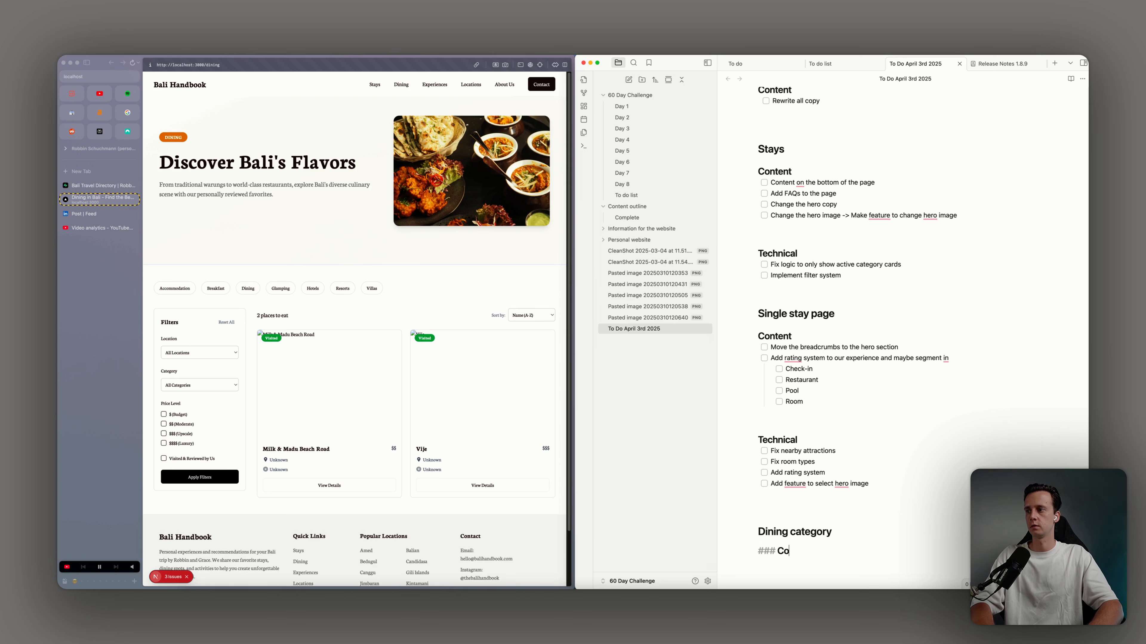
{"action": "type", "text": "ntent"}
{"action": "key", "text": "Return"}
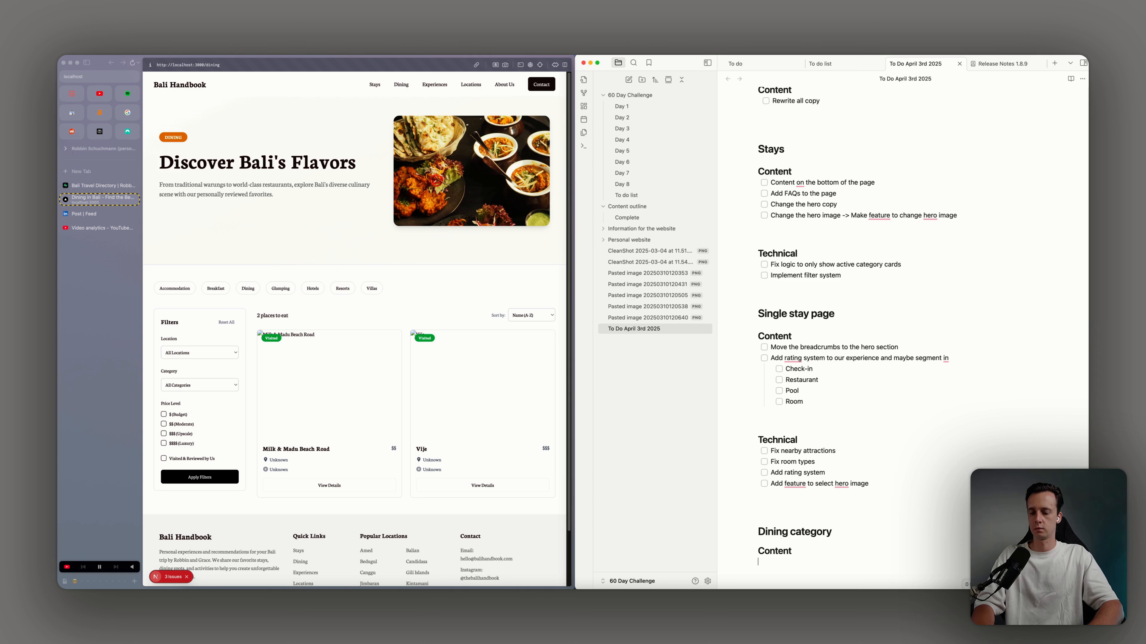
Add the checkbox task "Add content below cards" under the Dining category's Content heading
{"action": "type", "text": "- [ ] "}
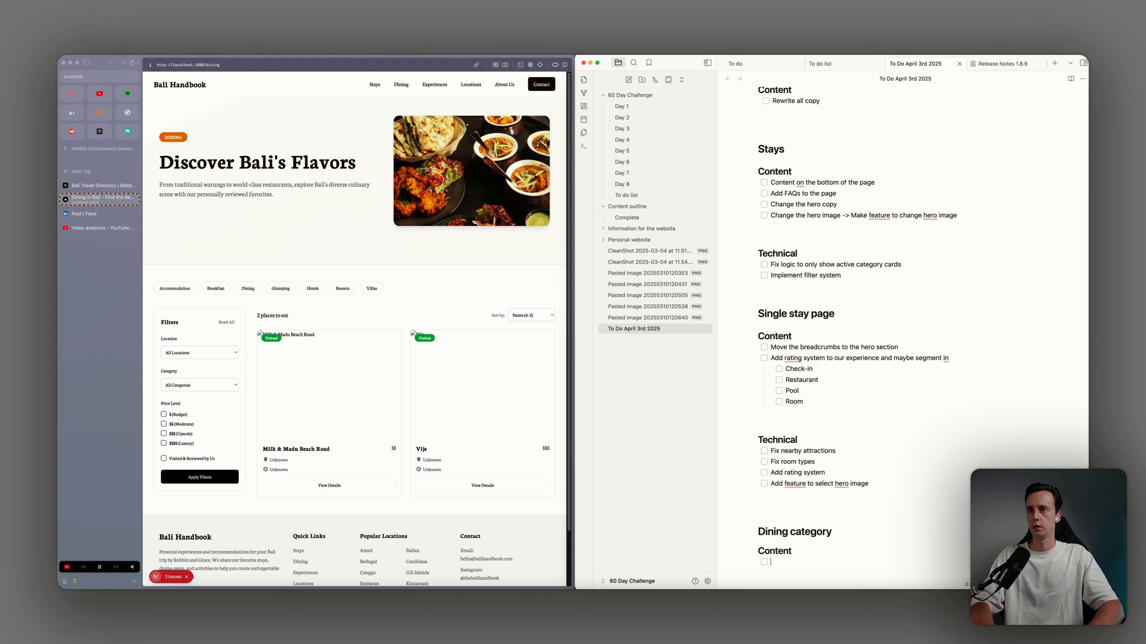
{"action": "type", "text": "Add conten"}
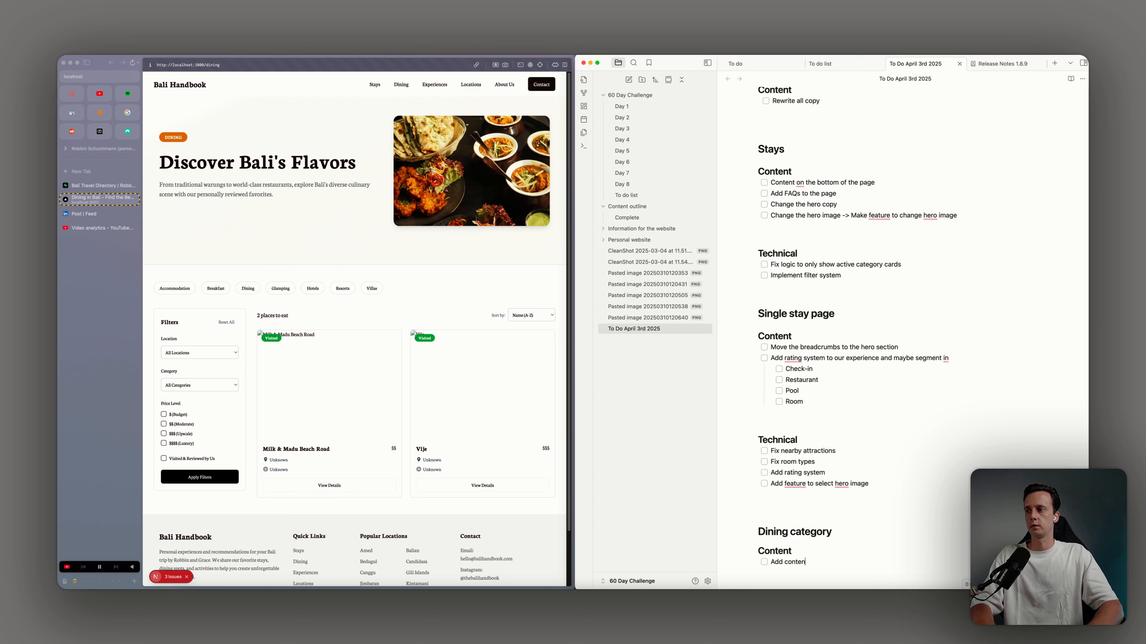
{"action": "type", "text": "t above"}
{"action": "type", "text": " c"}
{"action": "key", "text": "BackSpace"}
{"action": "key", "text": "BackSpace"}
{"action": "key", "text": "BackSpace"}
{"action": "key", "text": "BackSpace"}
{"action": "key", "text": "BackSpace"}
{"action": "key", "text": "BackSpace"}
{"action": "key", "text": "BackSpace"}
{"action": "type", "text": "bel"}
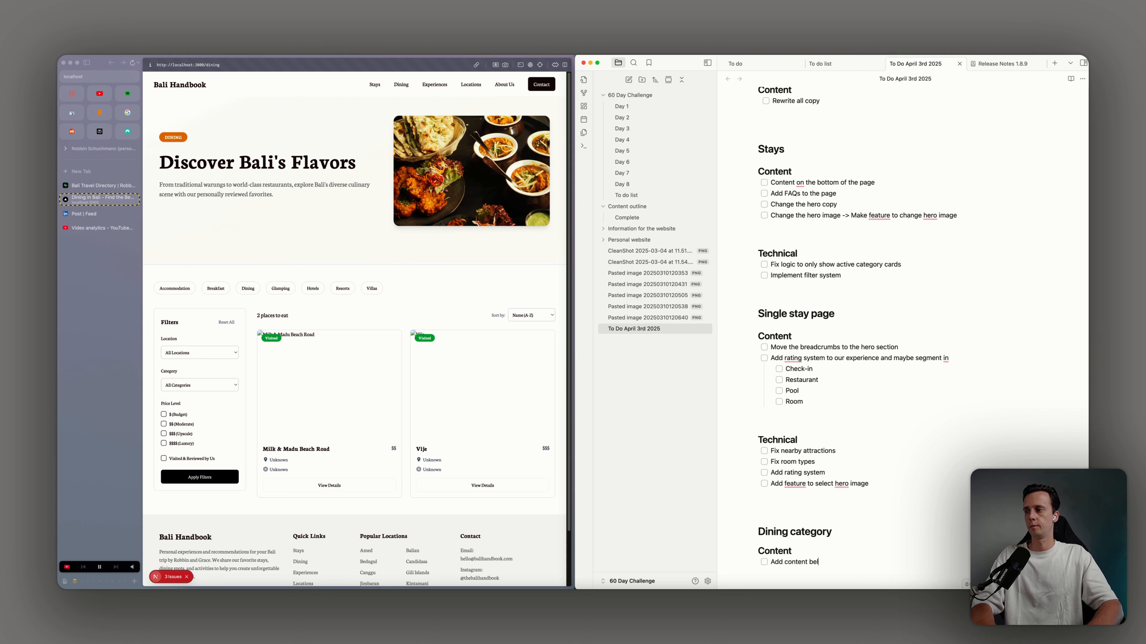
{"action": "type", "text": "ow cards"}
Add the tasks "Add breadcrumbs", "Add cards for popular categories" and "Add FAQs" to the Dining category's content list
{"action": "key", "text": "Return"}
{"action": "type", "text": "Add breadcrumbs"}
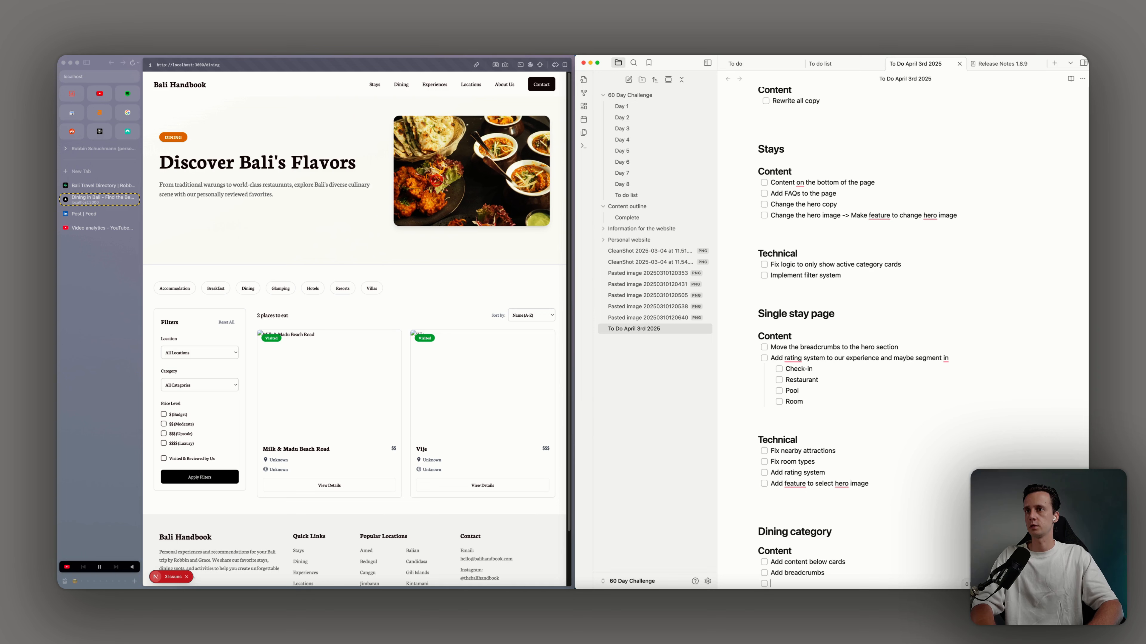
{"action": "type", "text": "Add card"}
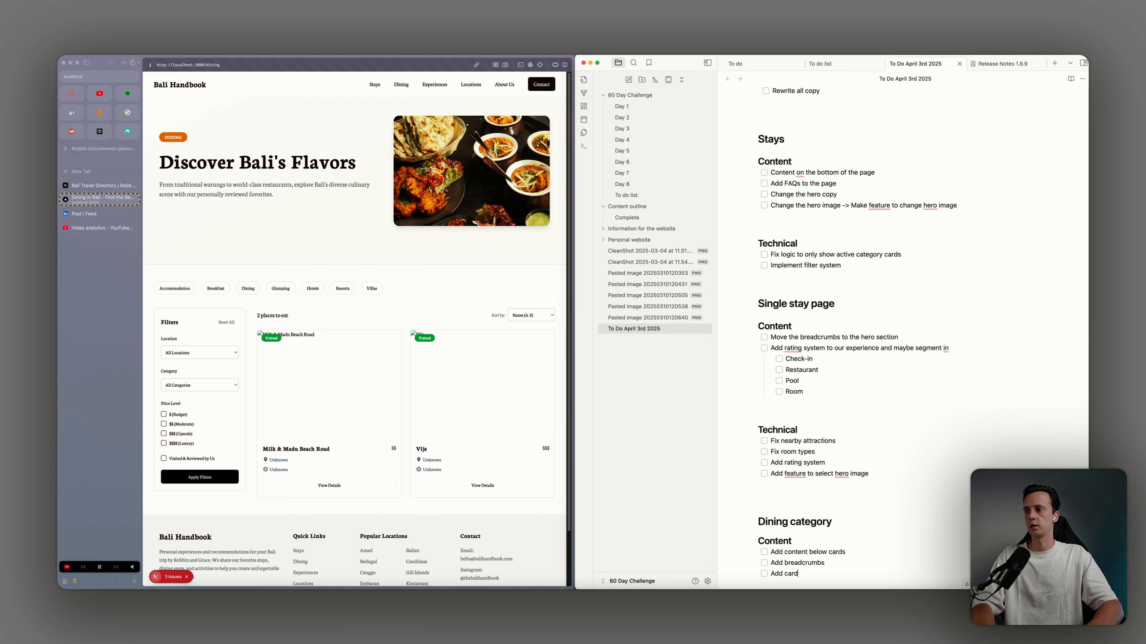
{"action": "type", "text": "s for popular categories"}
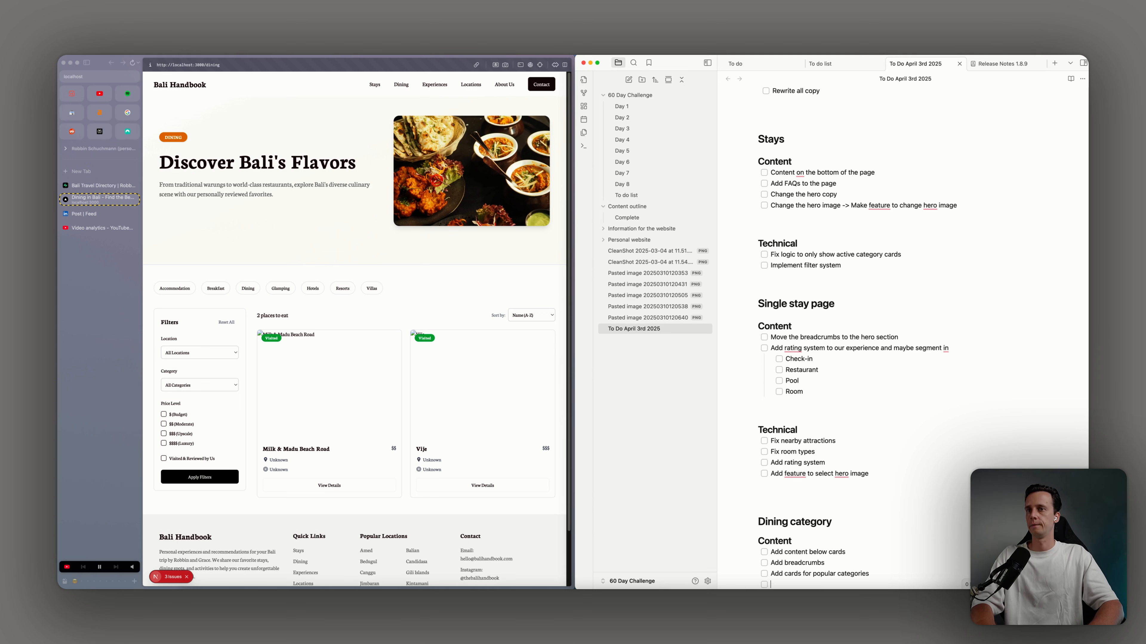
{"action": "type", "text": "Add F"}
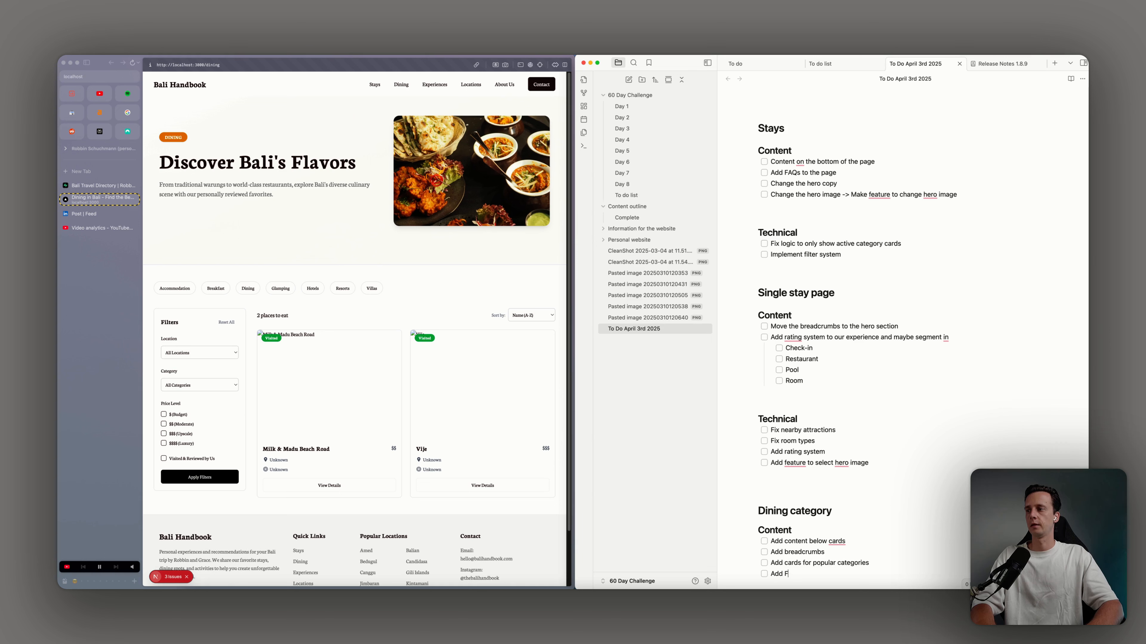
{"action": "type", "text": "AQs"}
{"action": "key", "text": "Return"}
End the Dining category's content list and add a level-three heading "Technical" below it
{"action": "scroll", "coordinate": [836, 436], "scroll_direction": "down", "scroll_amount": 5}
{"action": "key", "text": "BackSpace"}
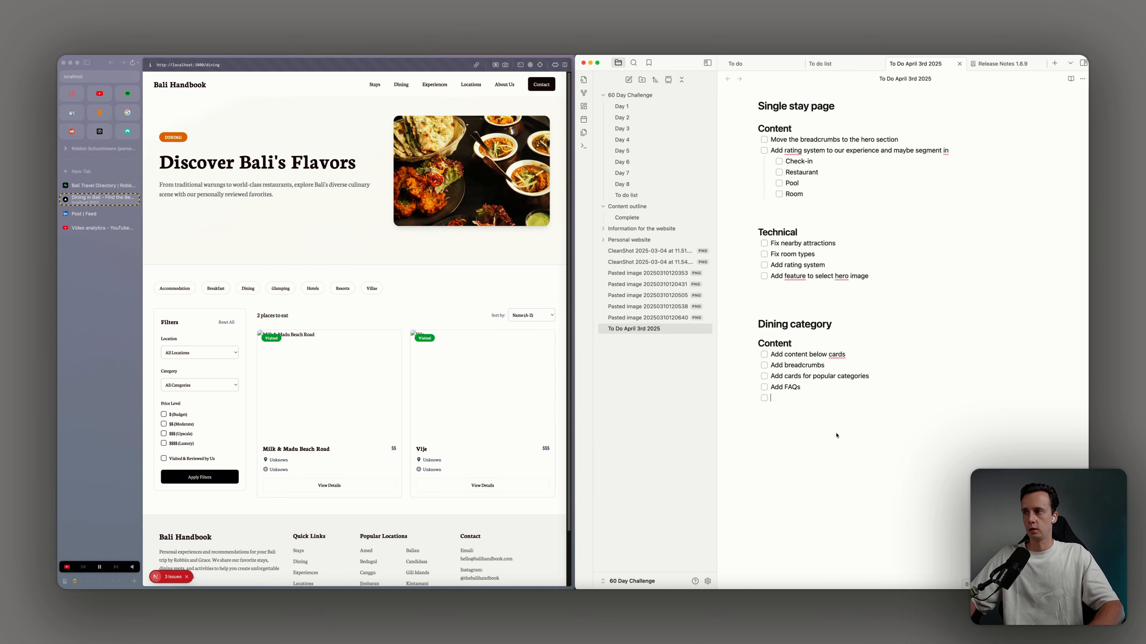
{"action": "key", "text": "Return"}
{"action": "type", "text": "### Technical"}
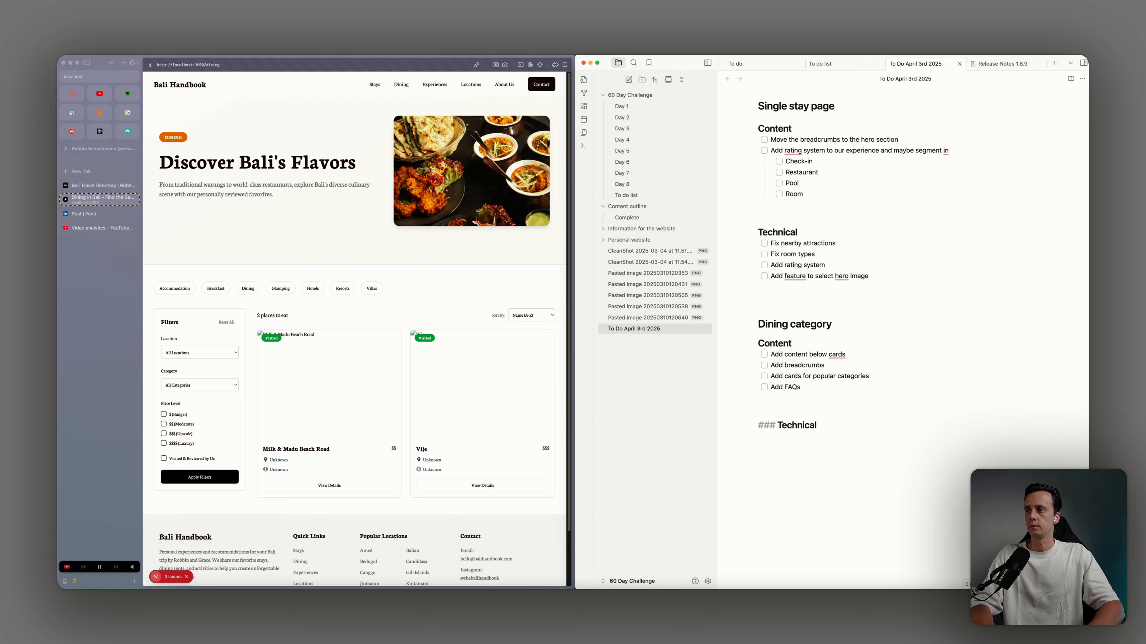
Add the checkbox task "Selection for hero image" under the Dining category's Technical heading
{"action": "key", "text": "Return"}
{"action": "type", "text": "- [ ] Fix"}
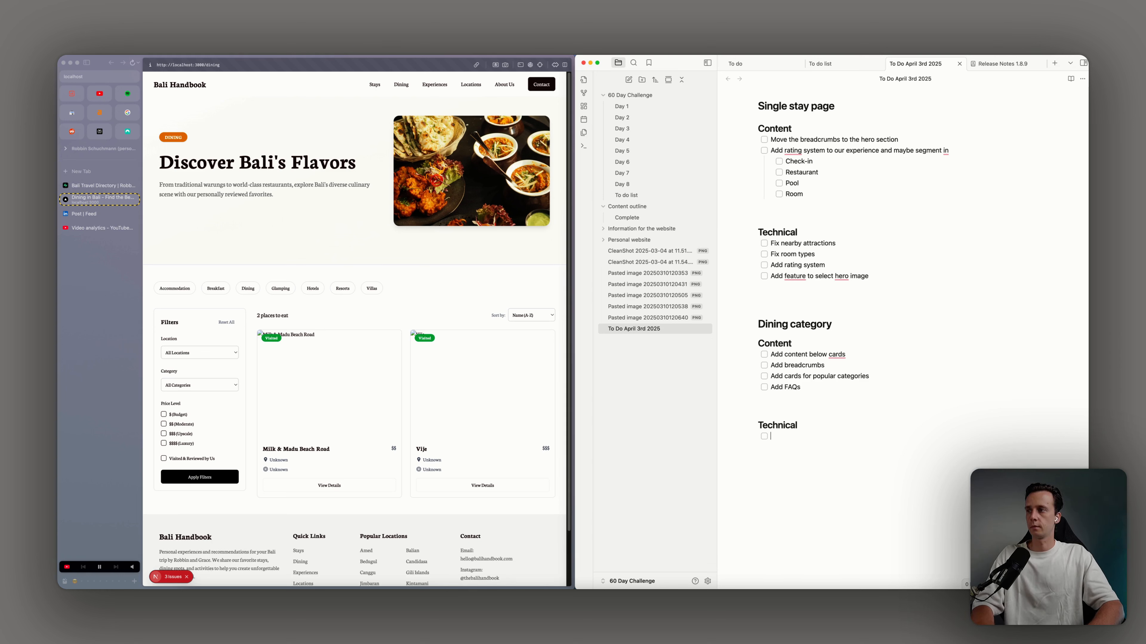
{"action": "key", "text": "BackSpace"}
{"action": "key", "text": "BackSpace"}
{"action": "key", "text": "BackSpace"}
{"action": "type", "text": "Selection for featured image"}
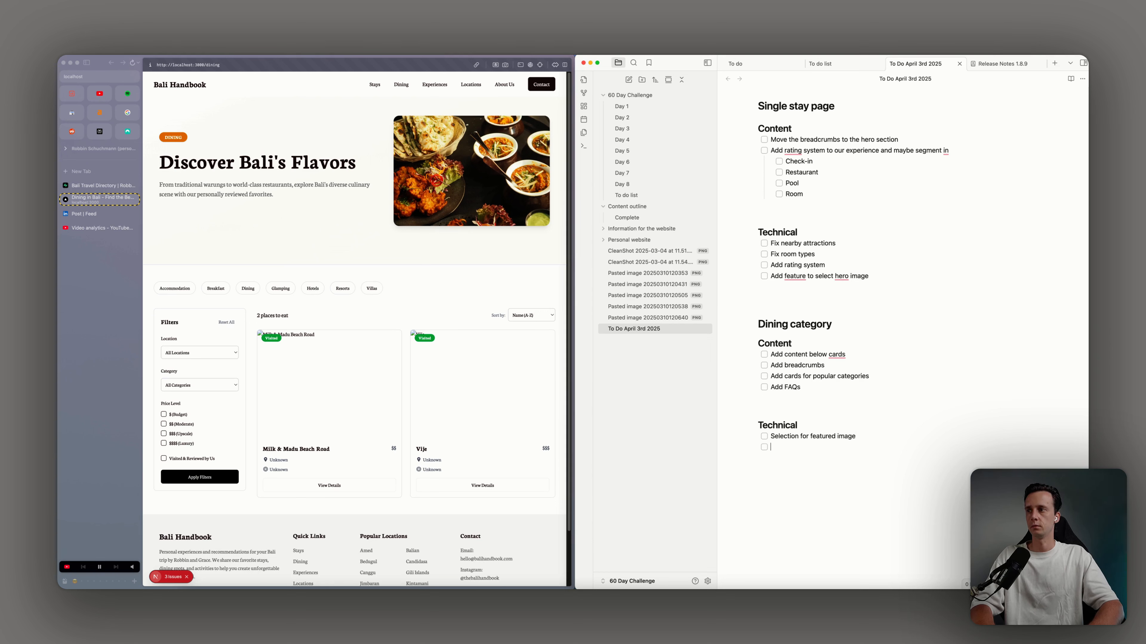
{"action": "double_click", "coordinate": [823, 437]}
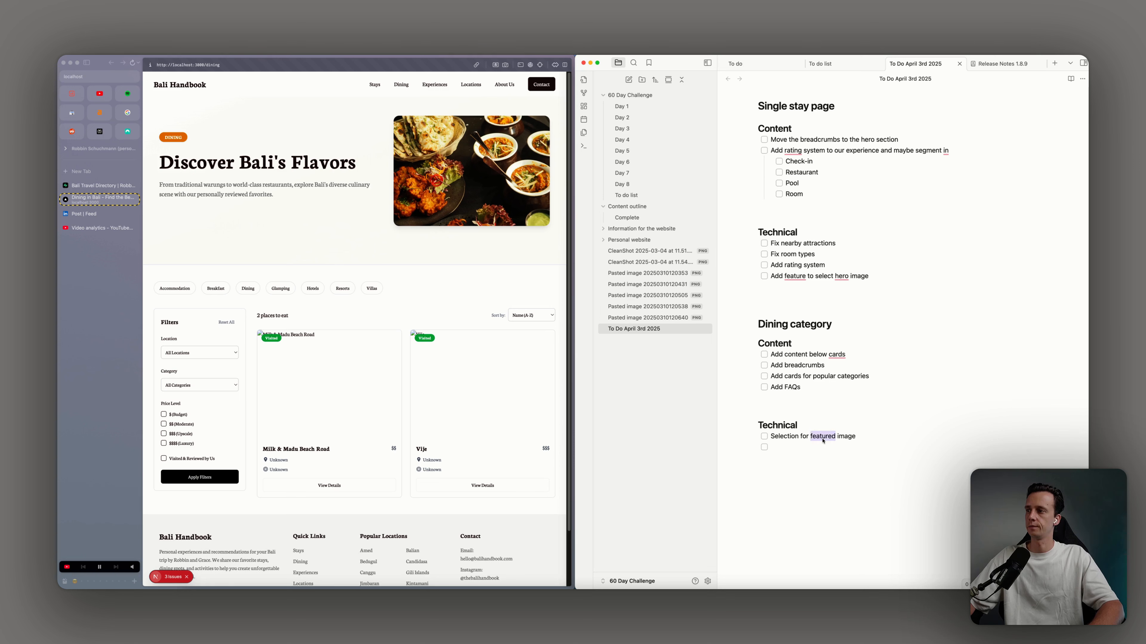
{"action": "double_click", "coordinate": [823, 437]}
{"action": "type", "text": "he"}
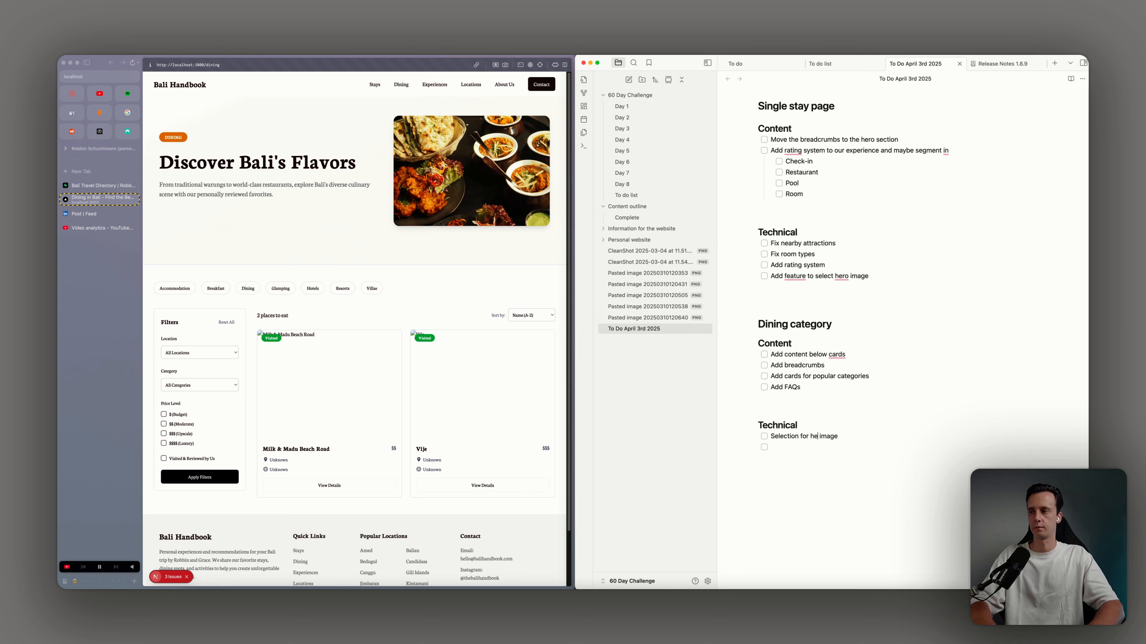
{"action": "type", "text": "ro"}
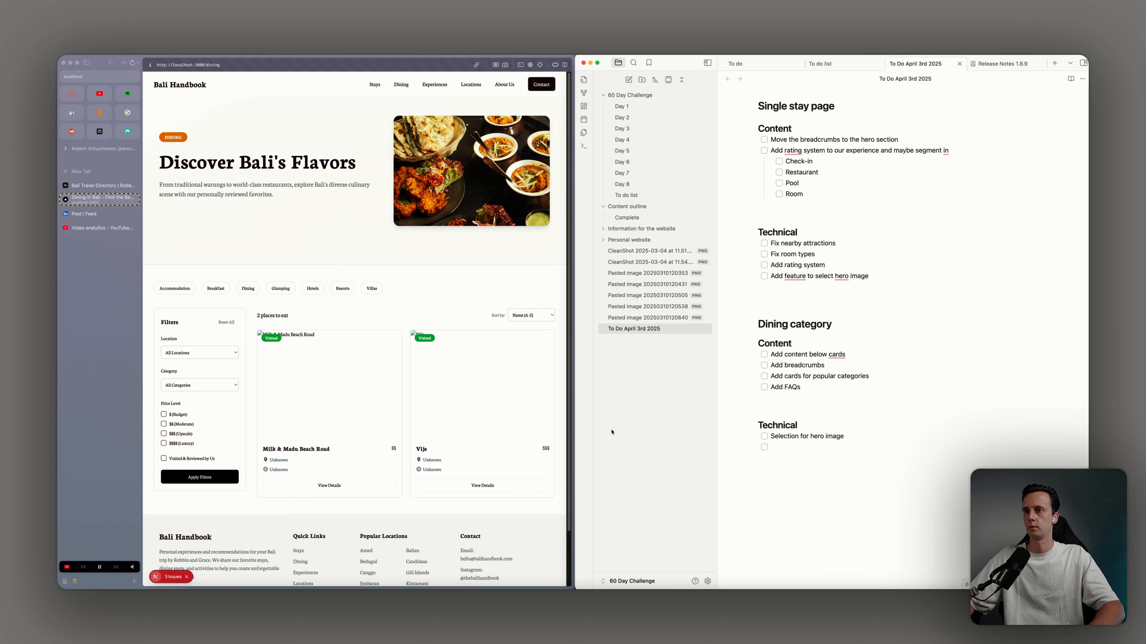
Add the tasks "Fix images in cards" and "Fix filters" to the Dining category's technical list
{"action": "key", "text": "Down"}
{"action": "type", "text": "Fix images "}
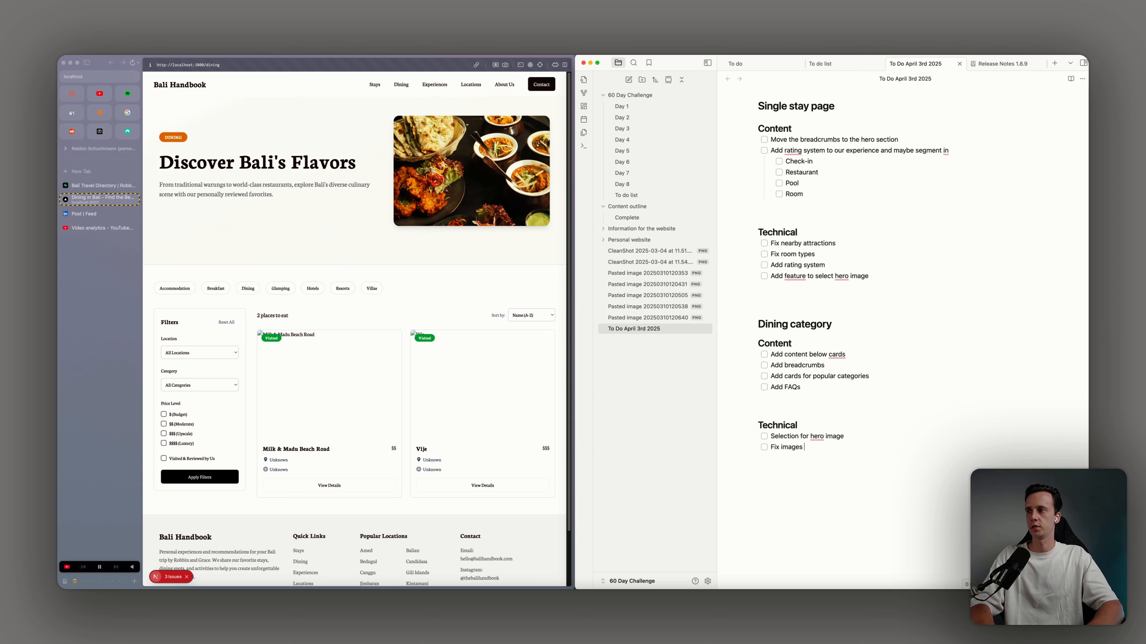
{"action": "type", "text": "in cards Fi"}
{"action": "type", "text": "x filters"}
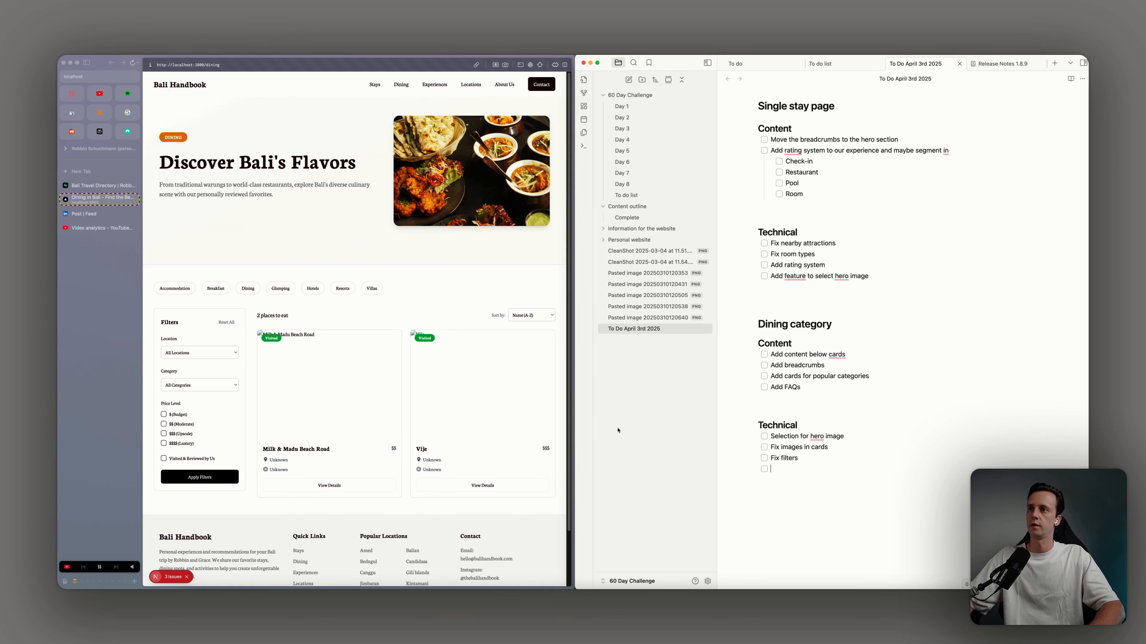
Open the Milk & Madu Beach Road page and add the technical task "Fix filter logic of showing the cards" for the Dining category
{"action": "left_click", "coordinate": [354, 389]}
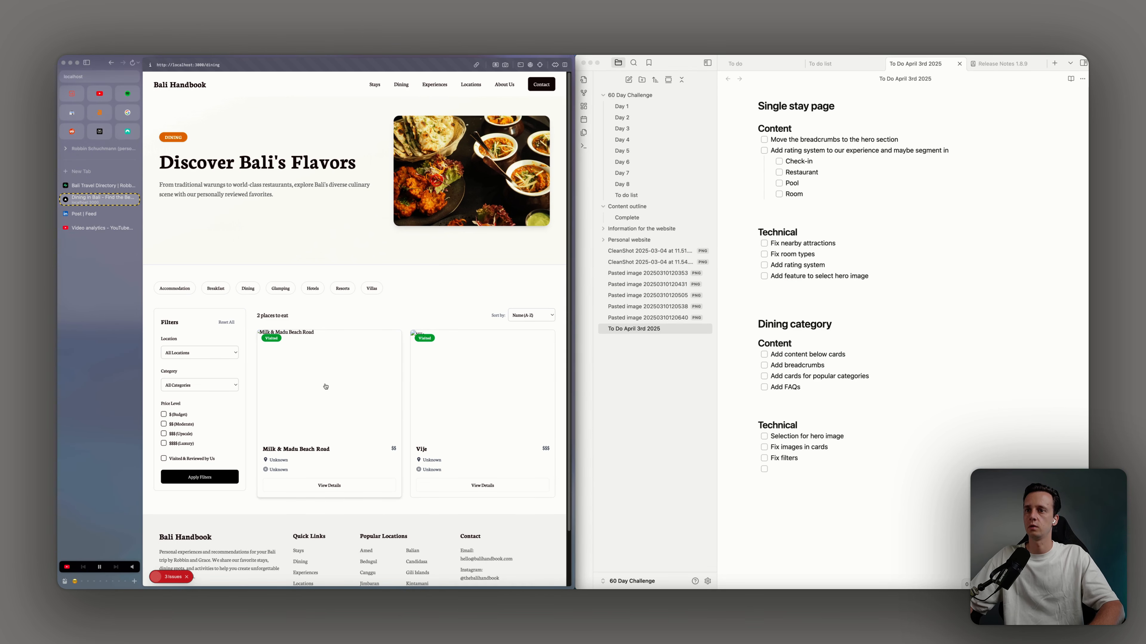
{"action": "left_click", "coordinate": [780, 467]}
{"action": "type", "text": "Fix filter logic"}
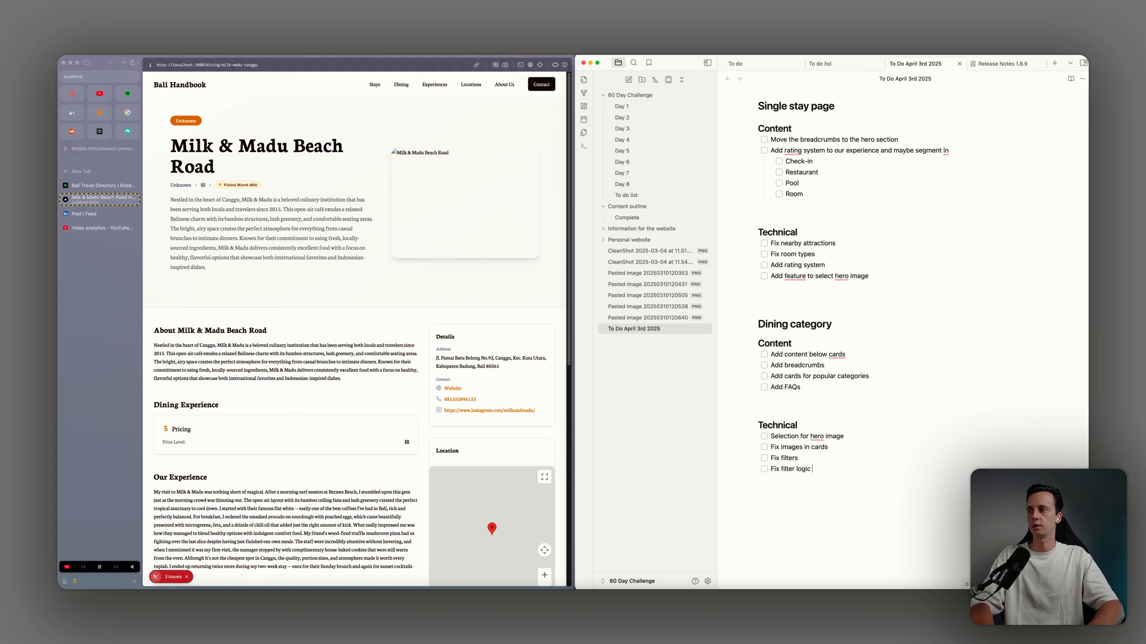
{"action": "type", "text": "showing the cards"}
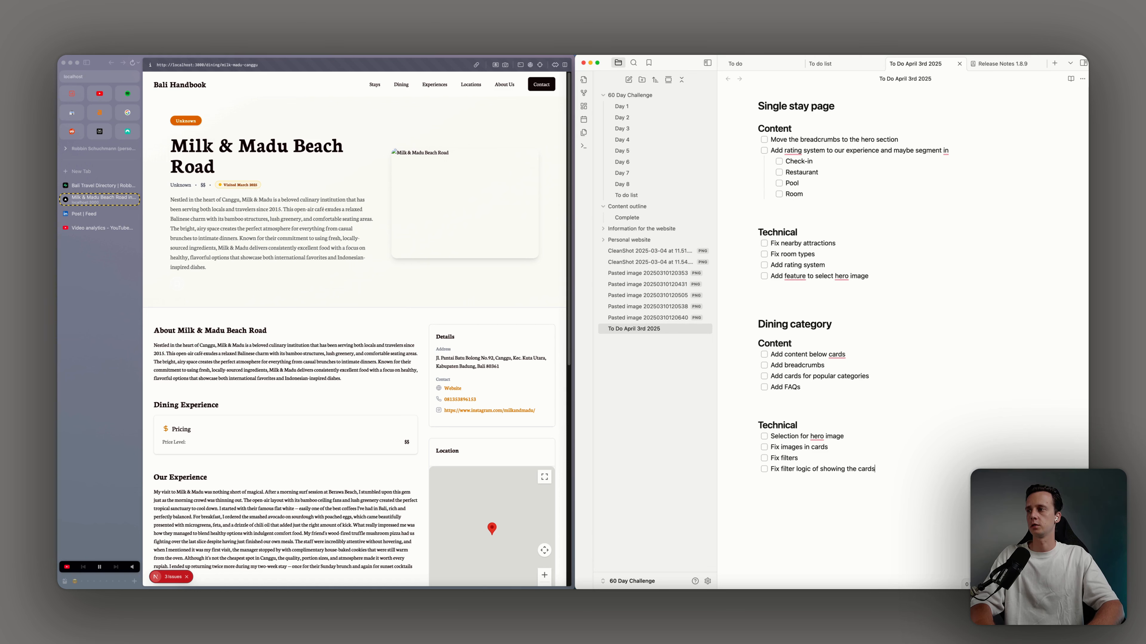
Review the Milk & Madu Beach Road page and add a level-two heading "Single dining" below the Dining category's technical tasks
{"action": "scroll", "coordinate": [280, 418], "scroll_direction": "down", "scroll_amount": 5}
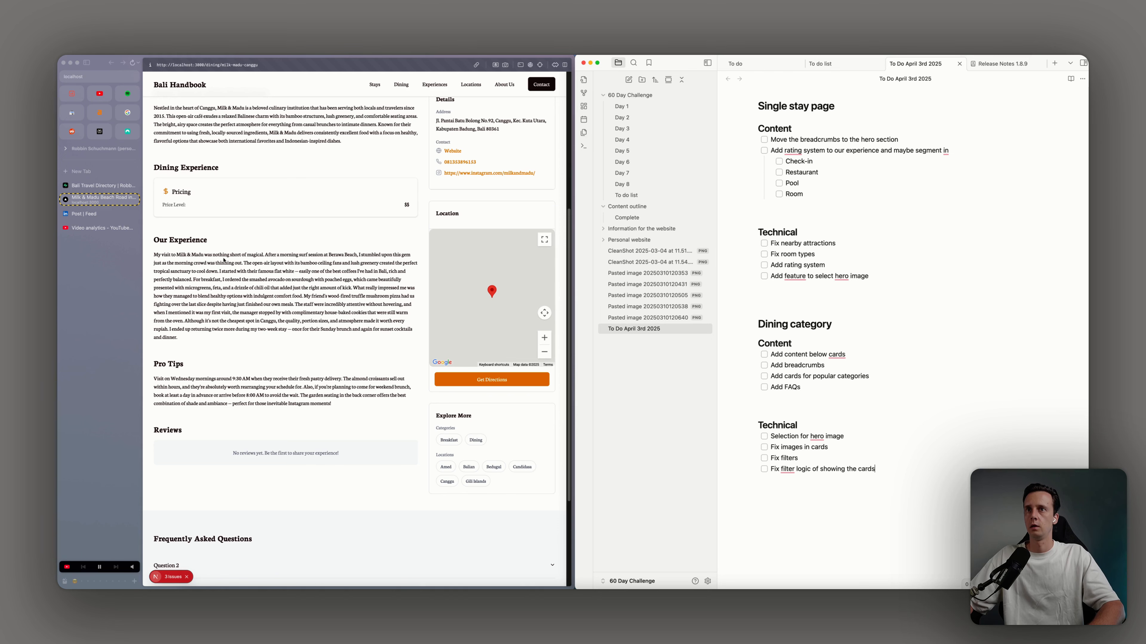
{"action": "scroll", "coordinate": [200, 274], "scroll_direction": "up", "scroll_amount": 3}
{"action": "scroll", "coordinate": [200, 274], "scroll_direction": "down", "scroll_amount": 5}
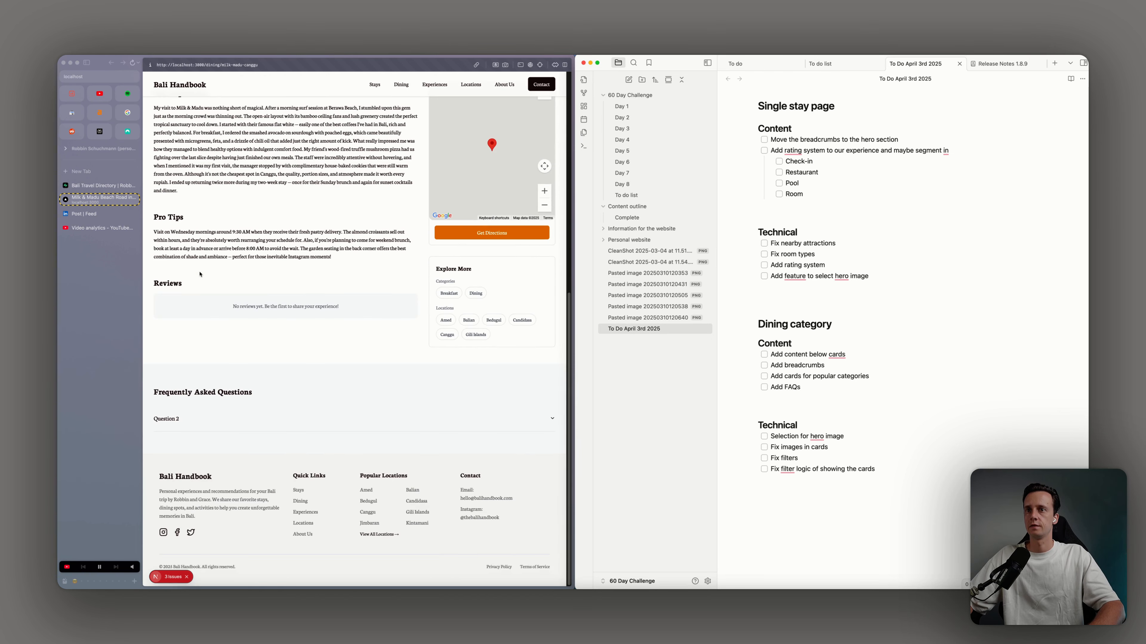
{"action": "scroll", "coordinate": [205, 284], "scroll_direction": "up", "scroll_amount": 10}
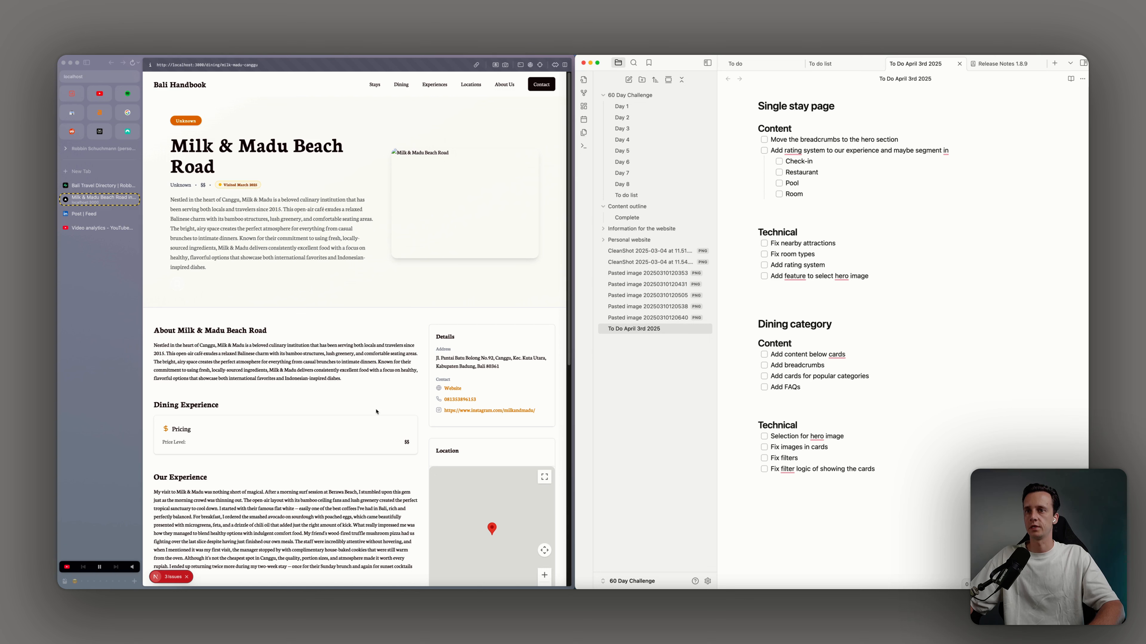
{"action": "left_click", "coordinate": [911, 469]}
{"action": "key", "text": "Return"}
{"action": "key", "text": "Return"}
{"action": "key", "text": "Return"}
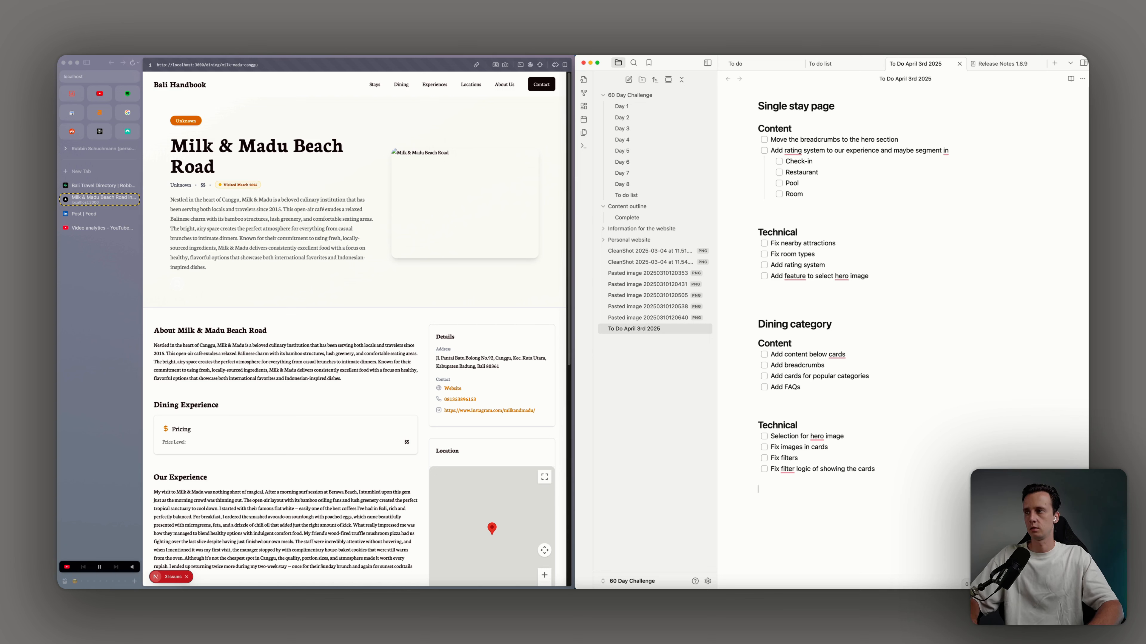
{"action": "type", "text": "##"}
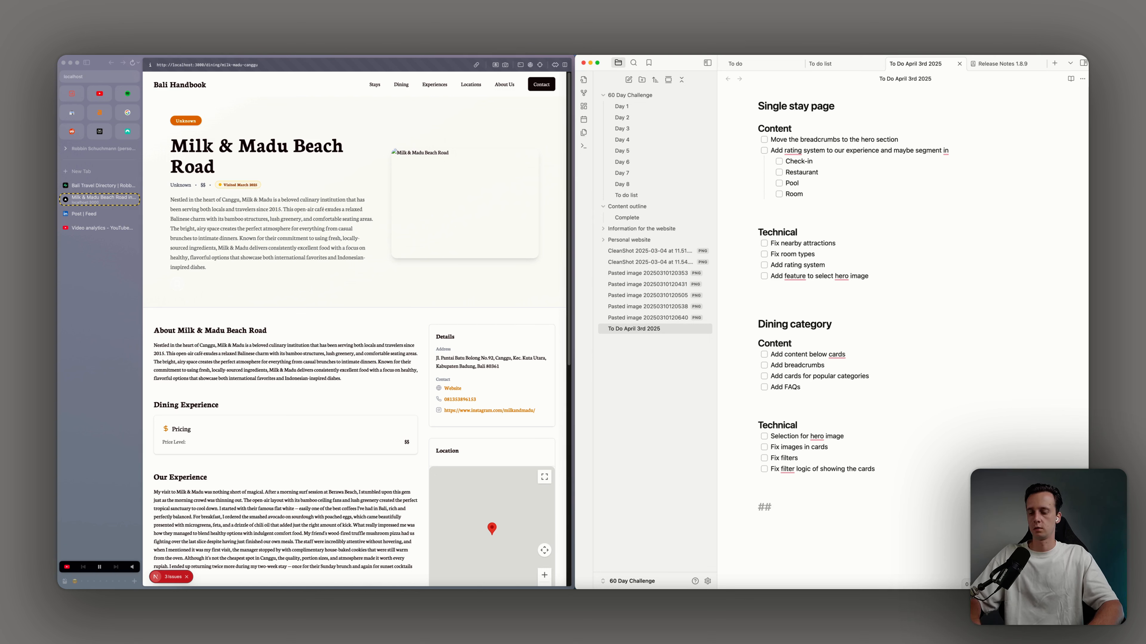
{"action": "type", "text": " Single dining"}
{"action": "key", "text": "Return"}
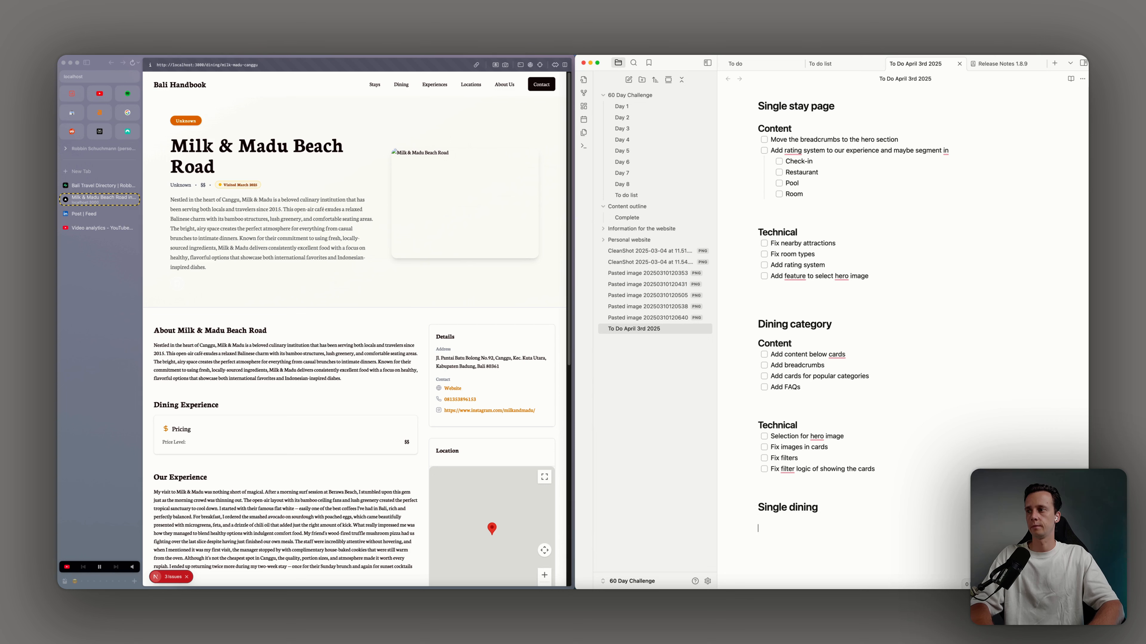
Add the checkbox tasks "Add imagery" and "Add featured image" under the Single dining heading
{"action": "type", "text": "- [ ] A"}
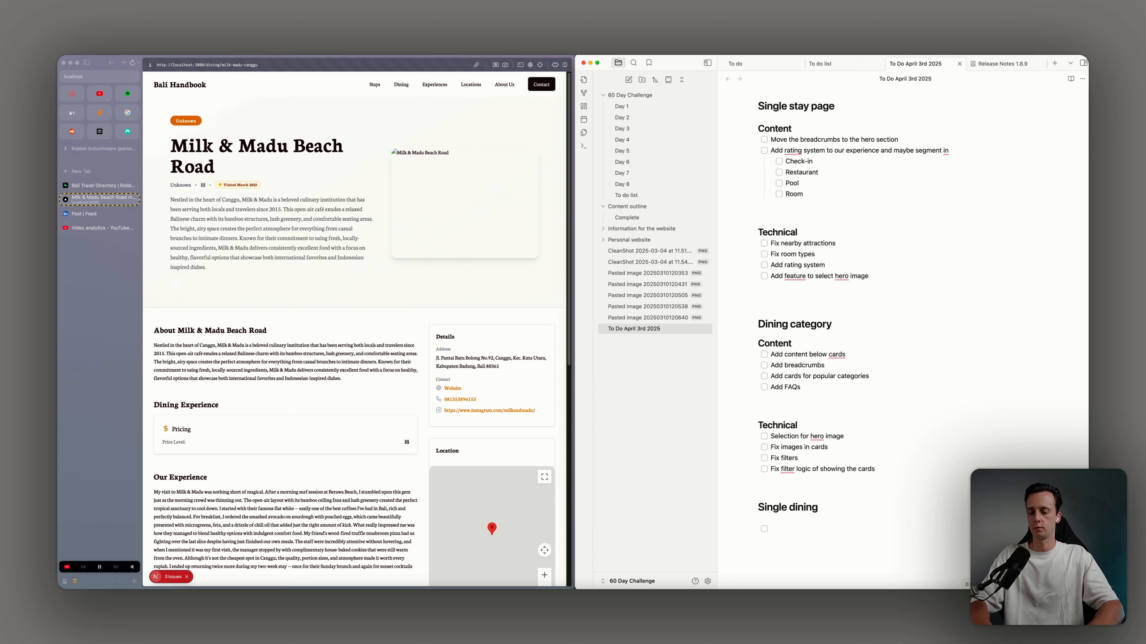
{"action": "type", "text": "dd i"}
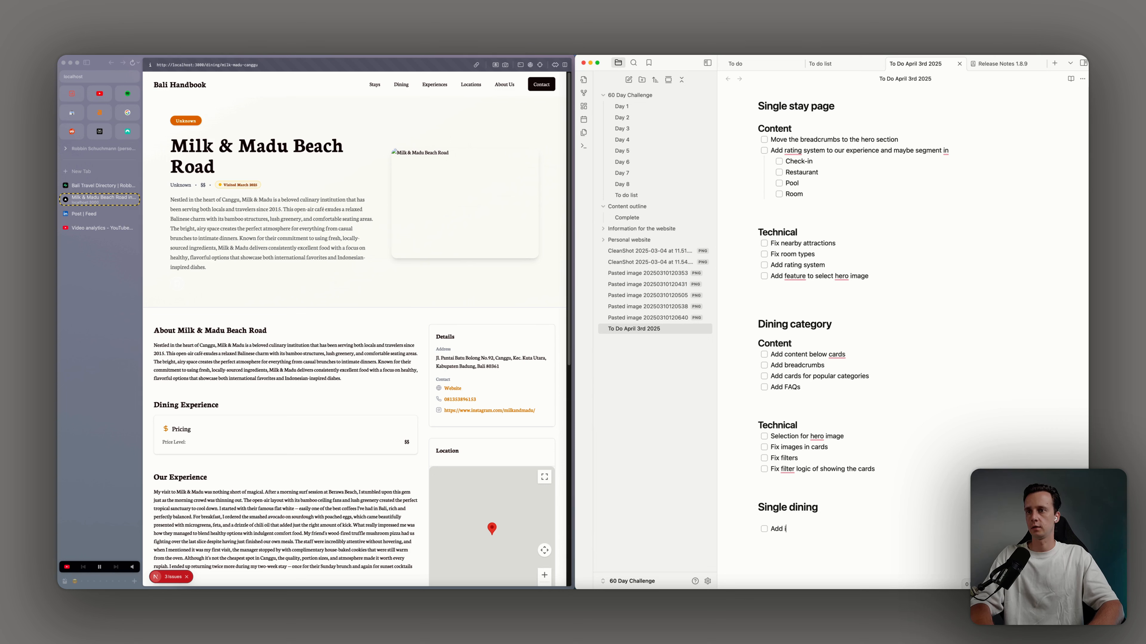
{"action": "type", "text": "mag"}
{"action": "type", "text": "Add "}
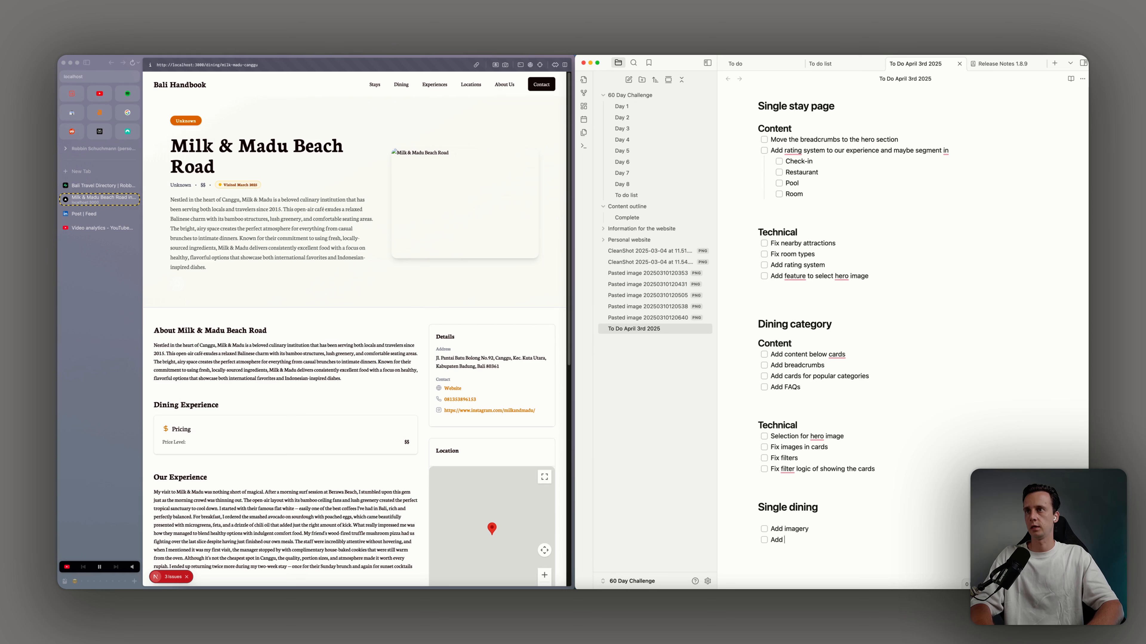
{"action": "type", "text": "featured image"}
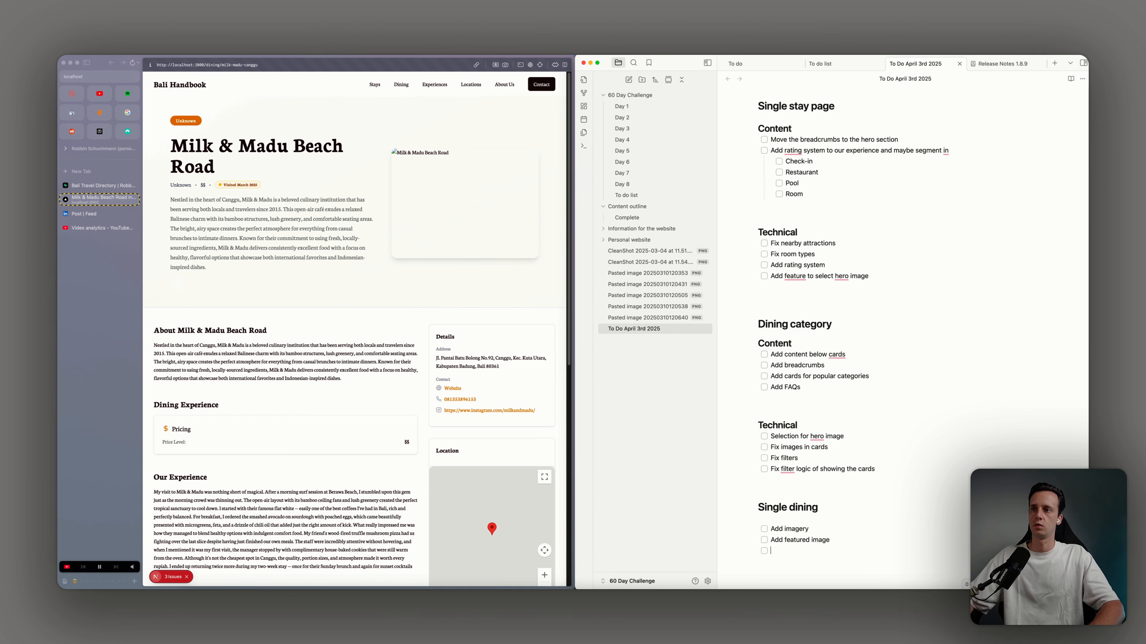
Add the task "Fix Google map integration" under the Single dining heading and check the rest of the Milk & Madu page
{"action": "scroll", "coordinate": [403, 454], "scroll_direction": "down", "scroll_amount": 5}
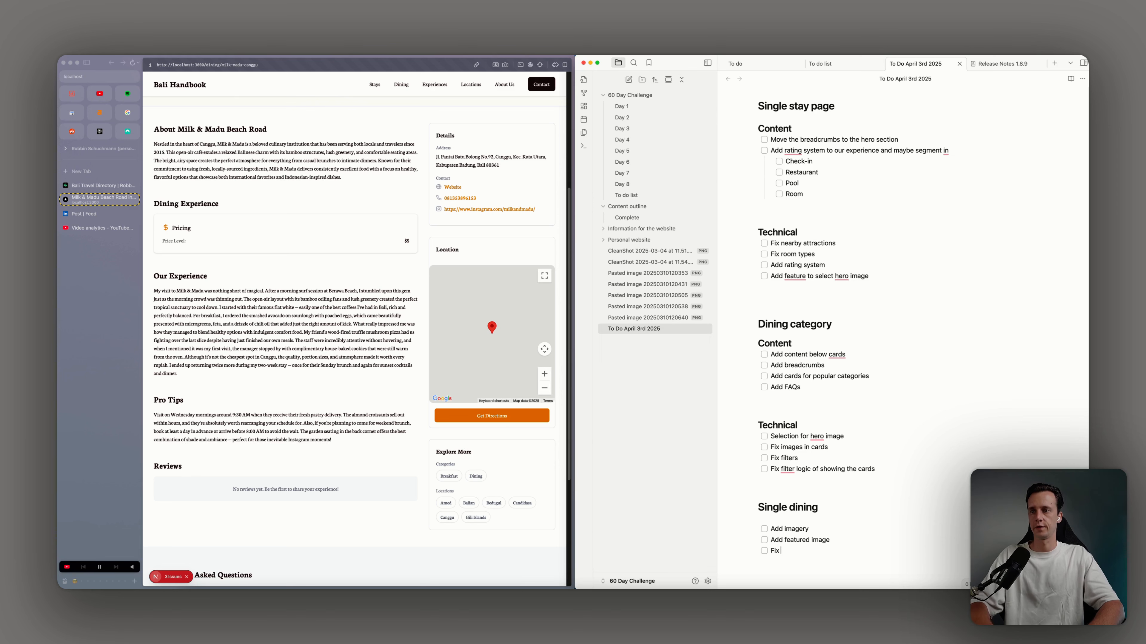
{"action": "type", "text": "Fix Google map i"}
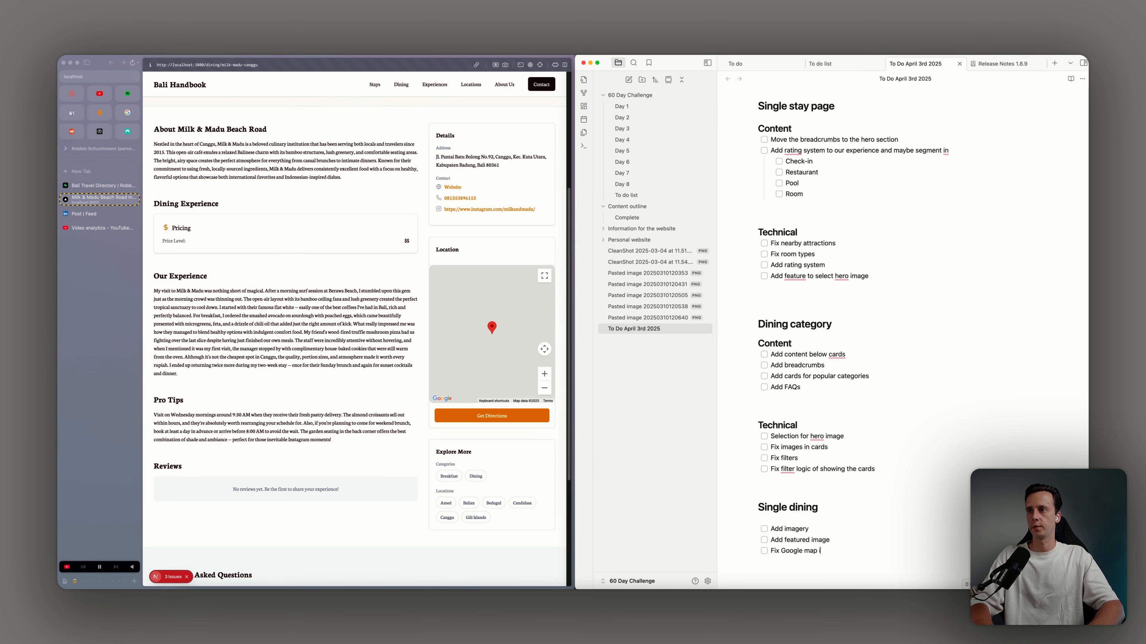
{"action": "type", "text": "ntegration"}
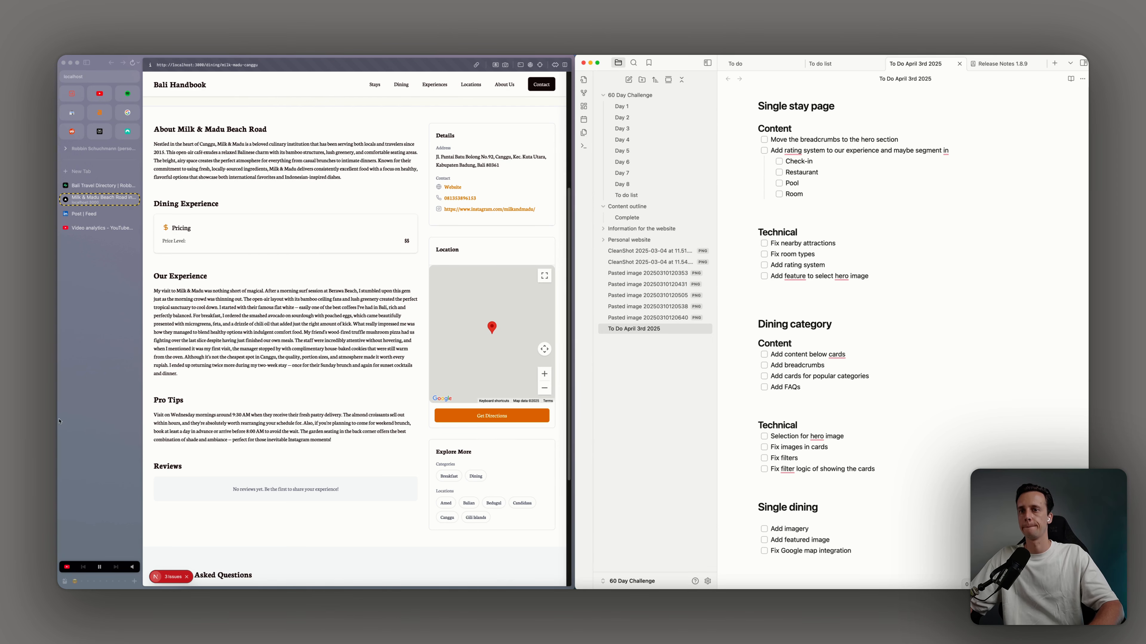
{"action": "scroll", "coordinate": [282, 437], "scroll_direction": "down", "scroll_amount": 5}
{"action": "left_click", "coordinate": [292, 372]}
{"action": "scroll", "coordinate": [298, 368], "scroll_direction": "up", "scroll_amount": 10}
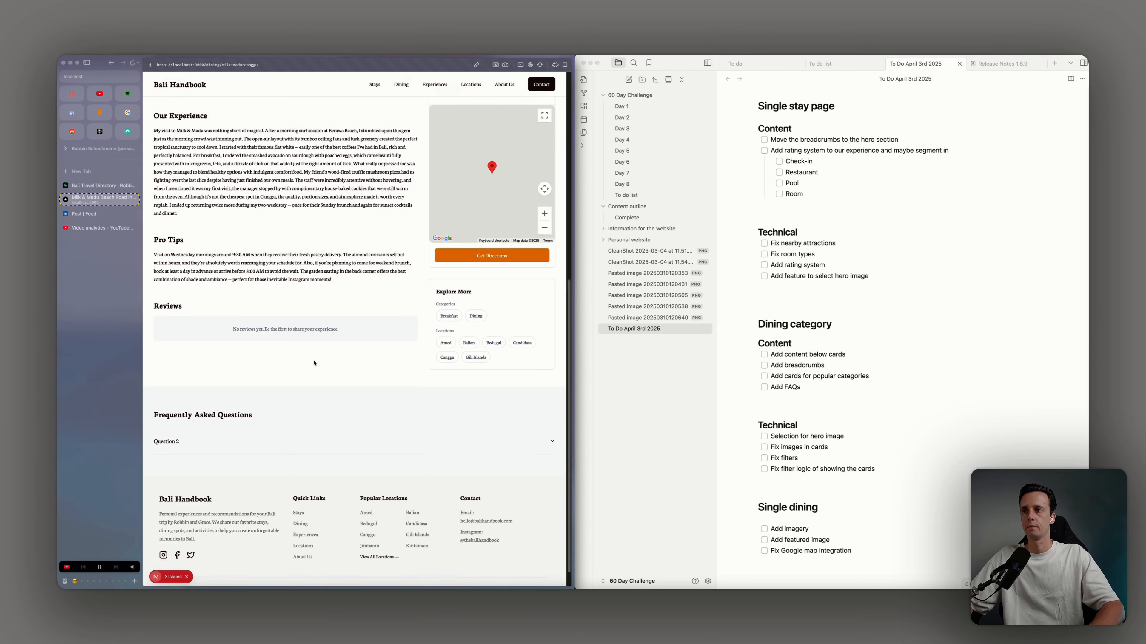
Open the website's Locations page and add a level-two heading "Location pages" below the Single dining tasks
{"action": "left_click", "coordinate": [470, 85]}
{"action": "left_click", "coordinate": [871, 551]}
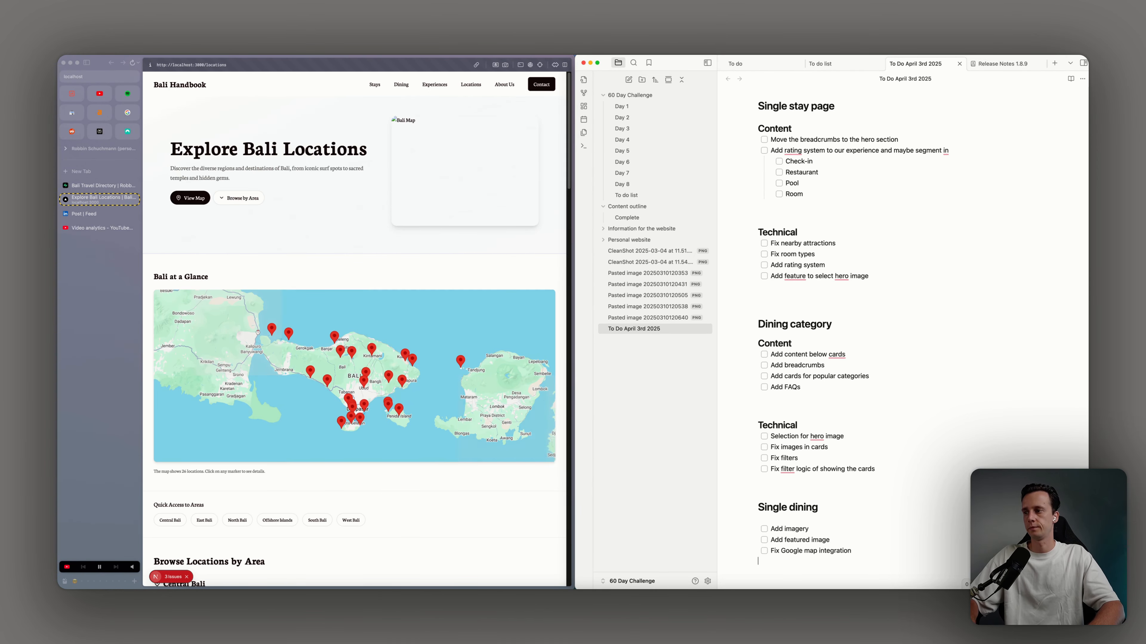
{"action": "key", "text": "Return"}
{"action": "key", "text": "Return"}
{"action": "key", "text": "Return"}
{"action": "type", "text": "## Location pages"}
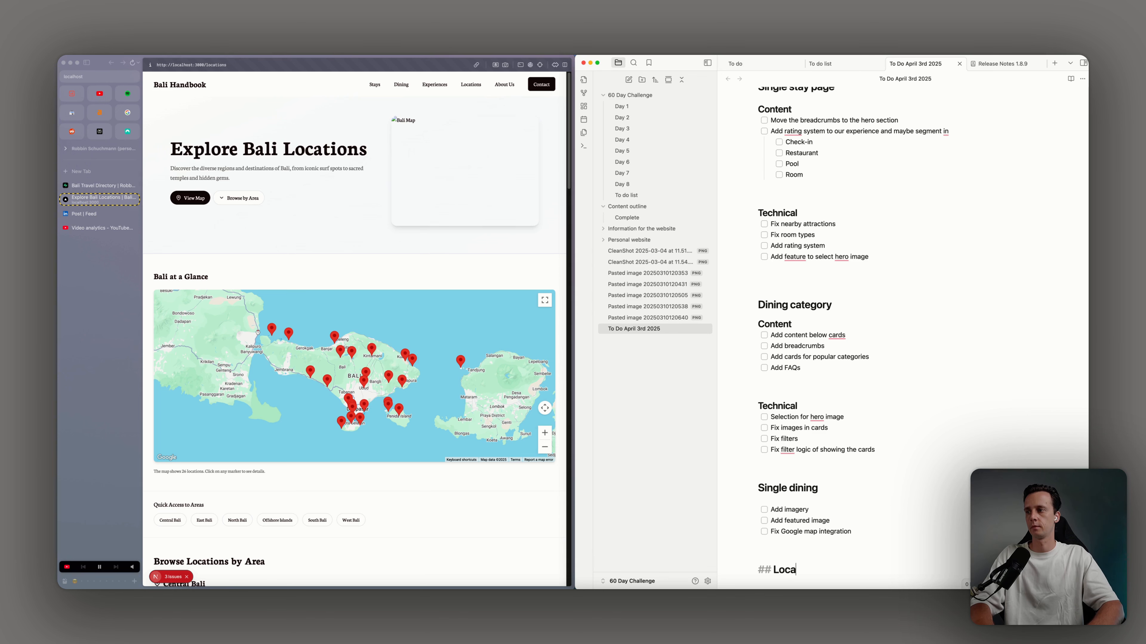
{"action": "key", "text": "Return"}
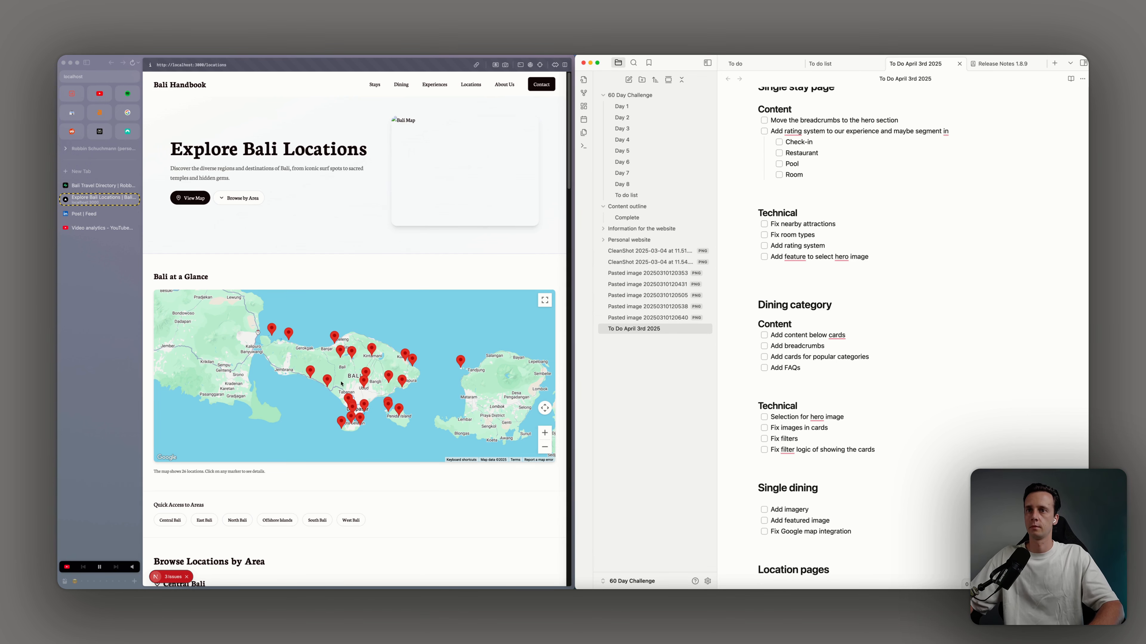
Add the checkbox task "Add content for all locations" under Location pages, with the nested subtasks "Imagery" and "Text"
{"action": "scroll", "coordinate": [361, 249], "scroll_direction": "down", "scroll_amount": 10}
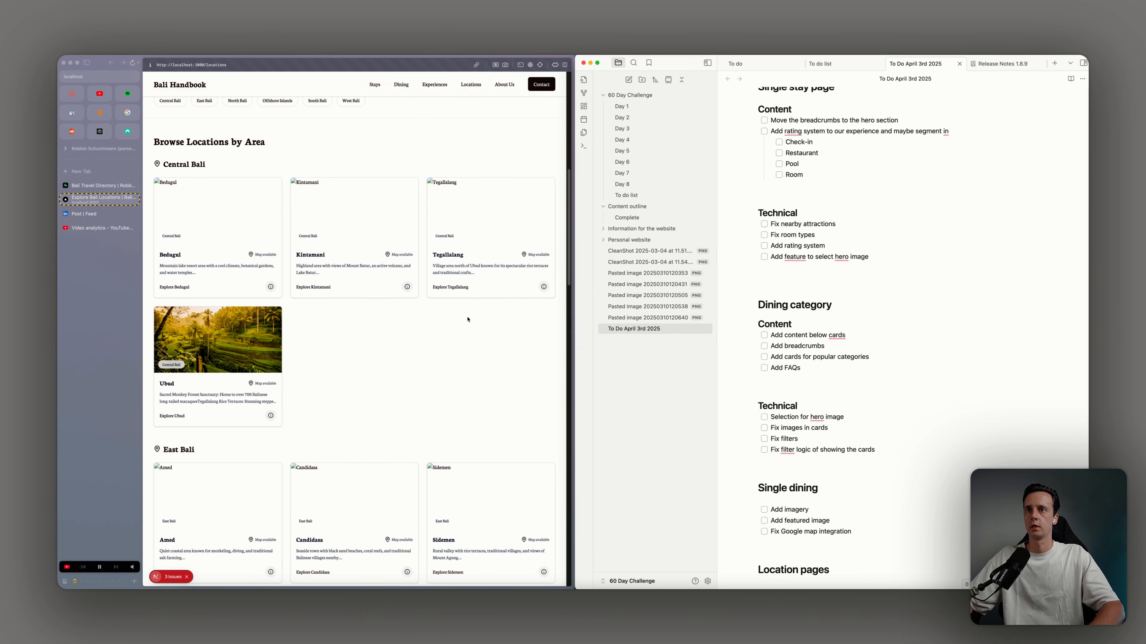
{"action": "scroll", "coordinate": [852, 542], "scroll_direction": "down", "scroll_amount": 4}
{"action": "type", "text": "-"}
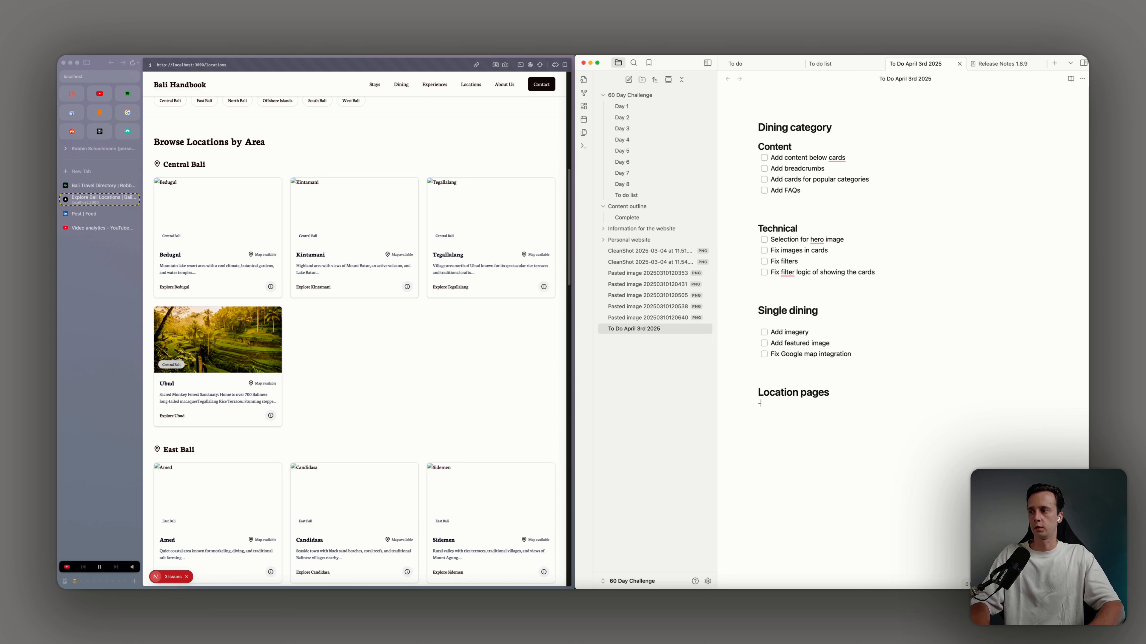
{"action": "type", "text": " [ ] Add cotn"}
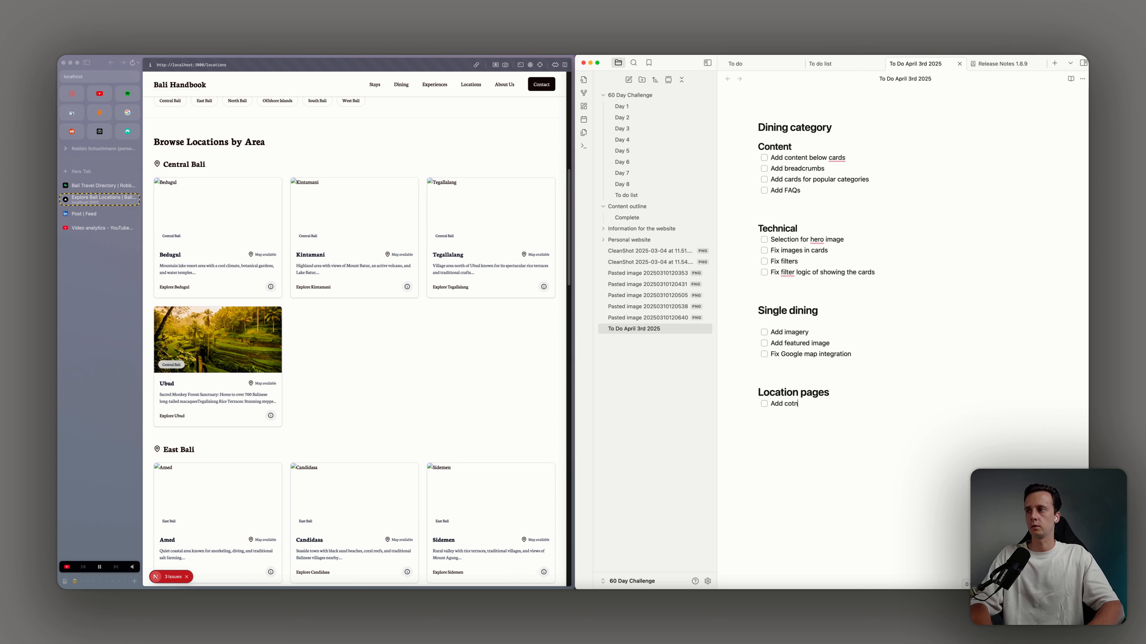
{"action": "type", "text": "entent for al"}
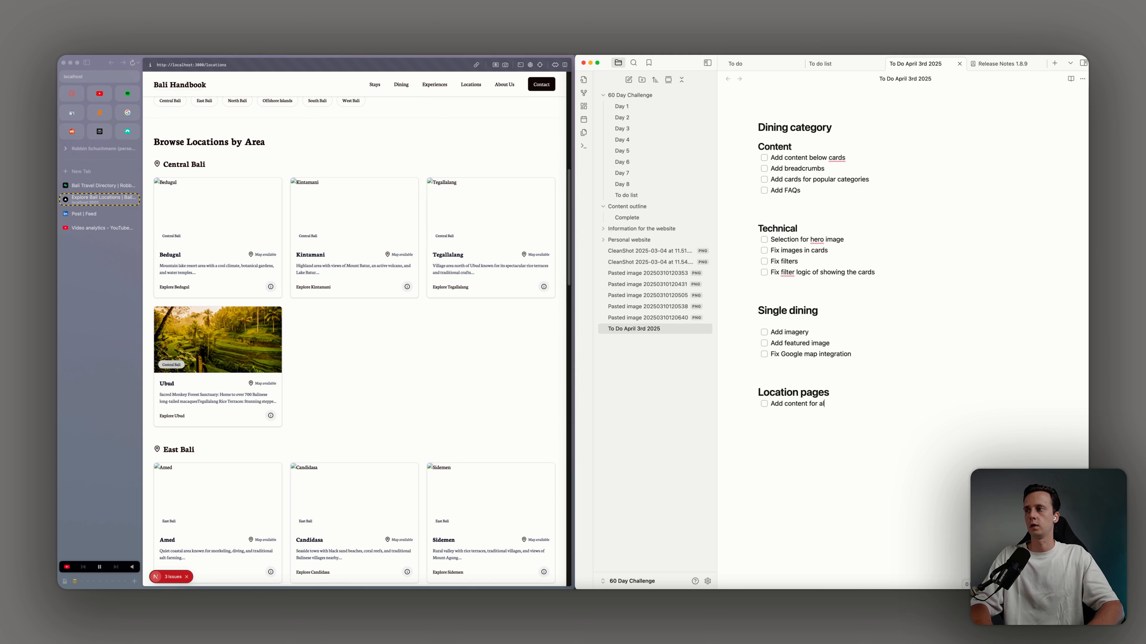
{"action": "type", "text": "l locations"}
{"action": "key", "text": "Return"}
{"action": "key", "text": "Tab"}
{"action": "type", "text": "Imag"}
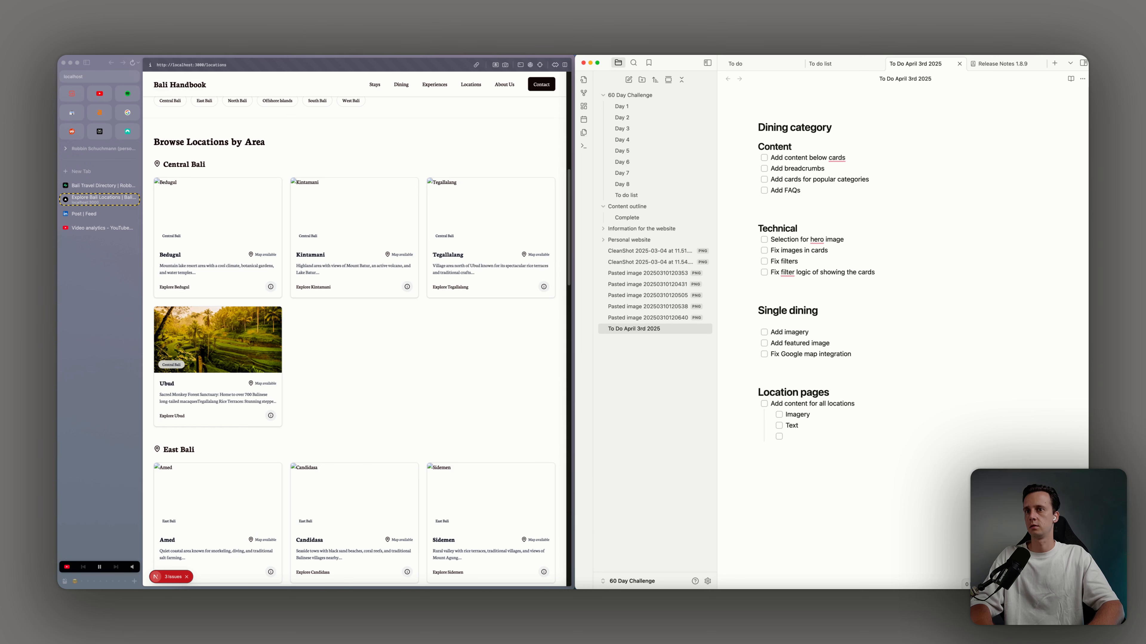
Open the Ubud location page and add the nested subtask "Hightlights -> Later can be automated" to the location content task
{"action": "left_click", "coordinate": [448, 365]}
{"action": "scroll", "coordinate": [248, 338], "scroll_direction": "down", "scroll_amount": 3}
{"action": "left_click", "coordinate": [231, 287]}
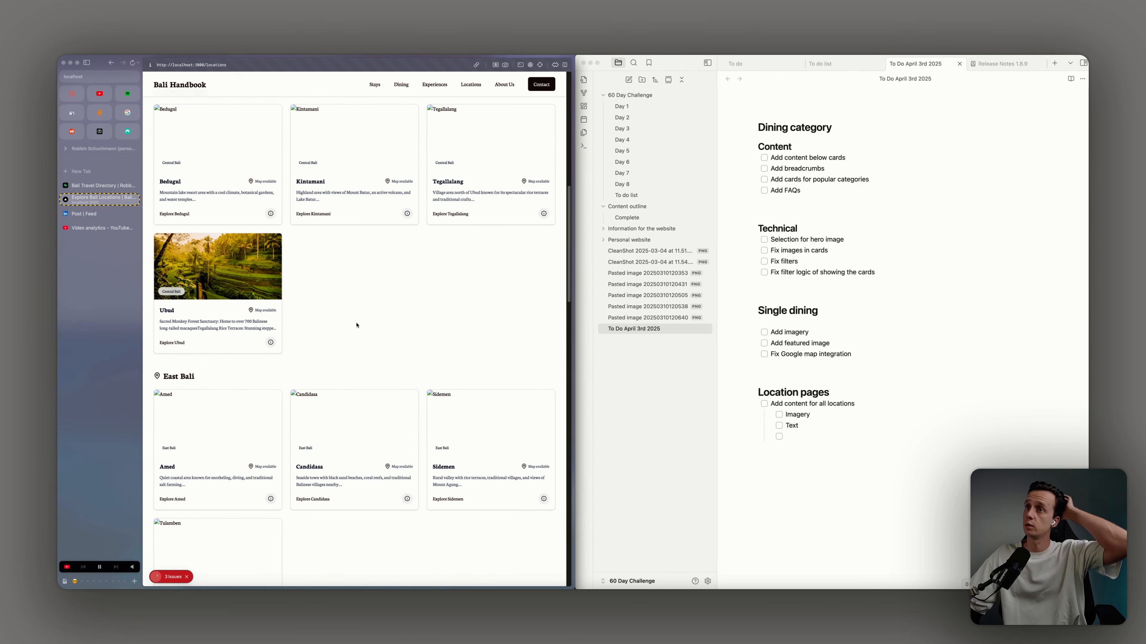
{"action": "scroll", "coordinate": [356, 323], "scroll_direction": "down", "scroll_amount": 3}
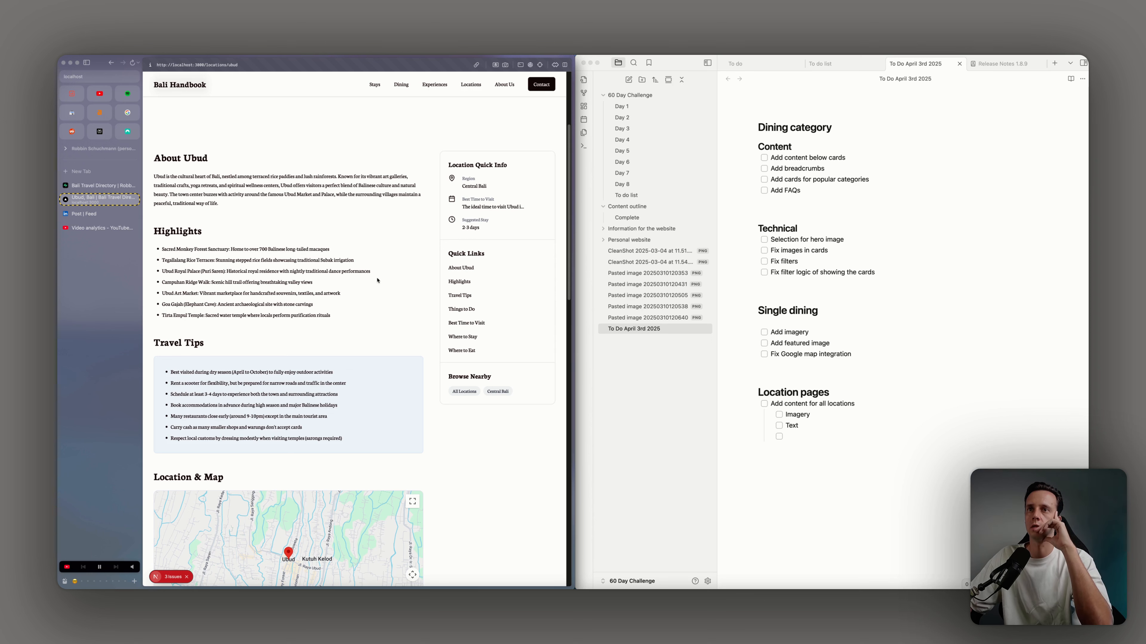
{"action": "left_click", "coordinate": [694, 374]}
{"action": "type", "text": "H"}
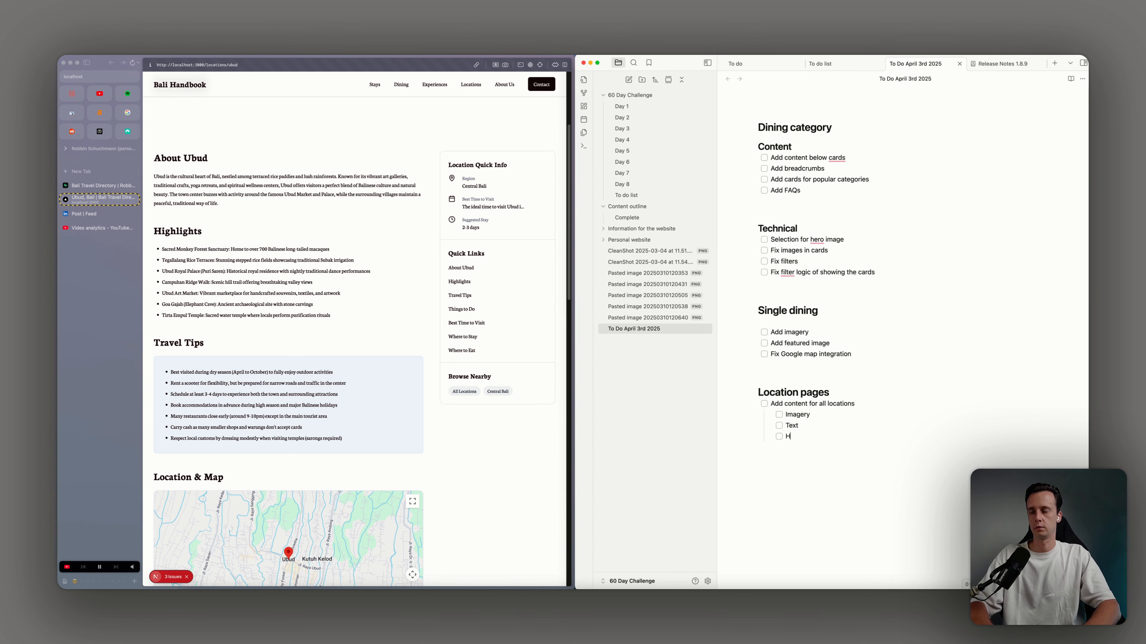
{"action": "type", "text": "ightlights -> L"}
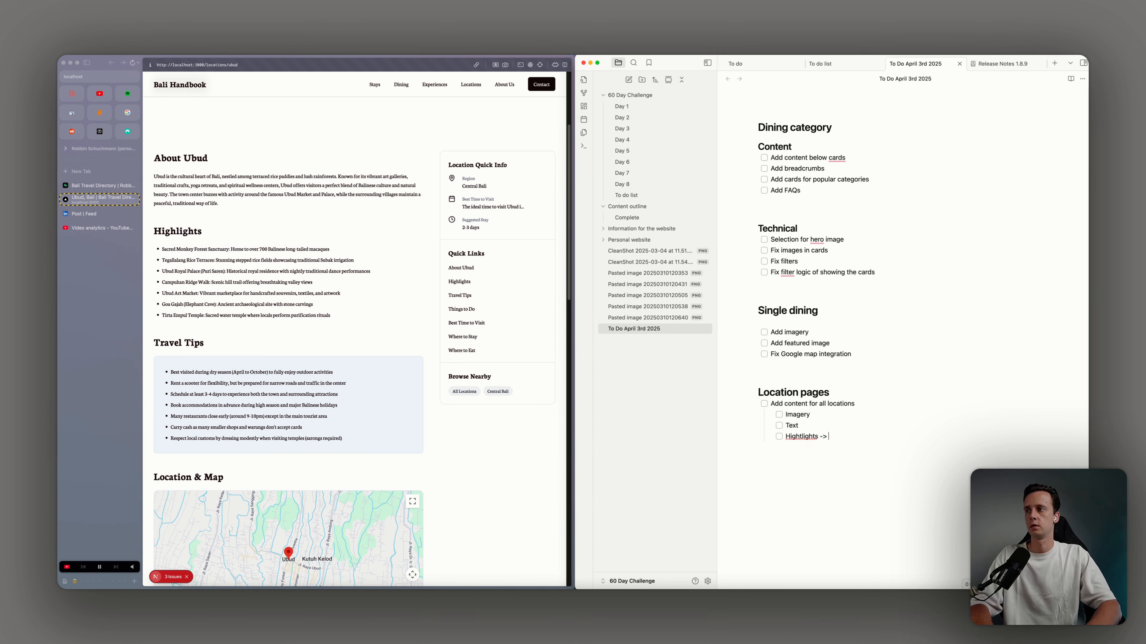
{"action": "type", "text": "ater can be automated"}
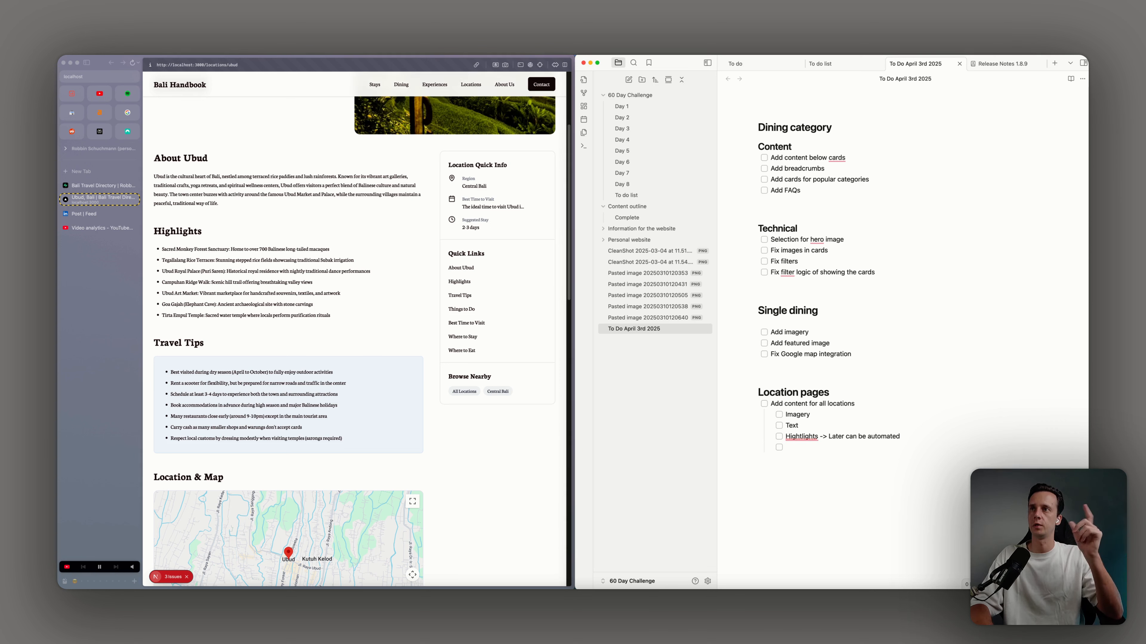
Add the nested subtasks "Travel tips" and "Things to do -> Can be automated later" to the location content task
{"action": "type", "text": "Tr"}
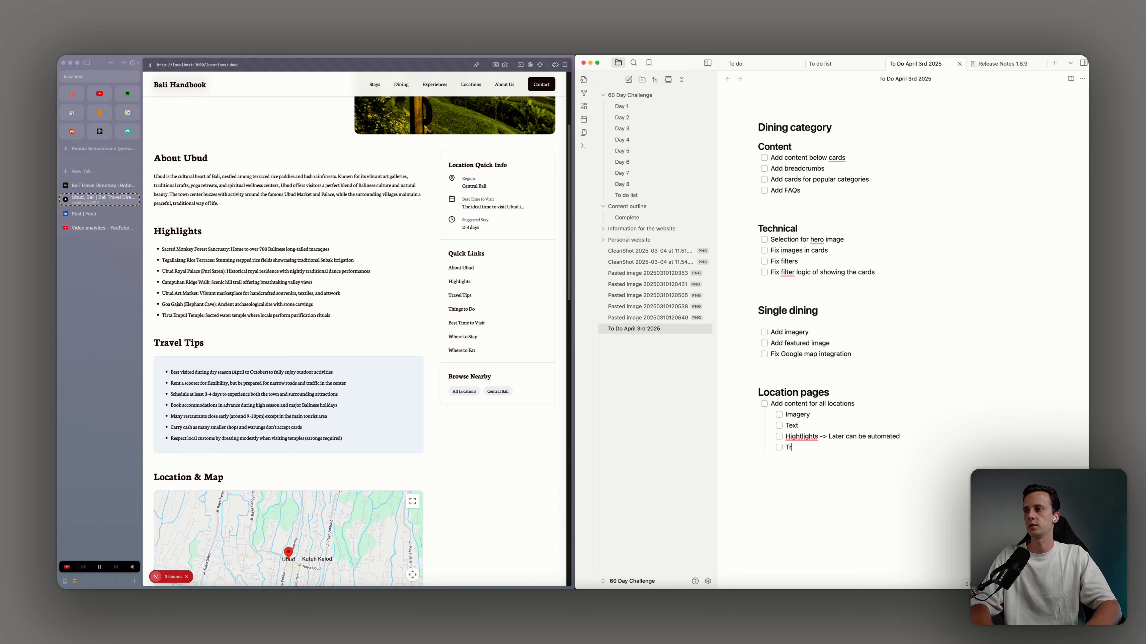
{"action": "type", "text": "avel tips"}
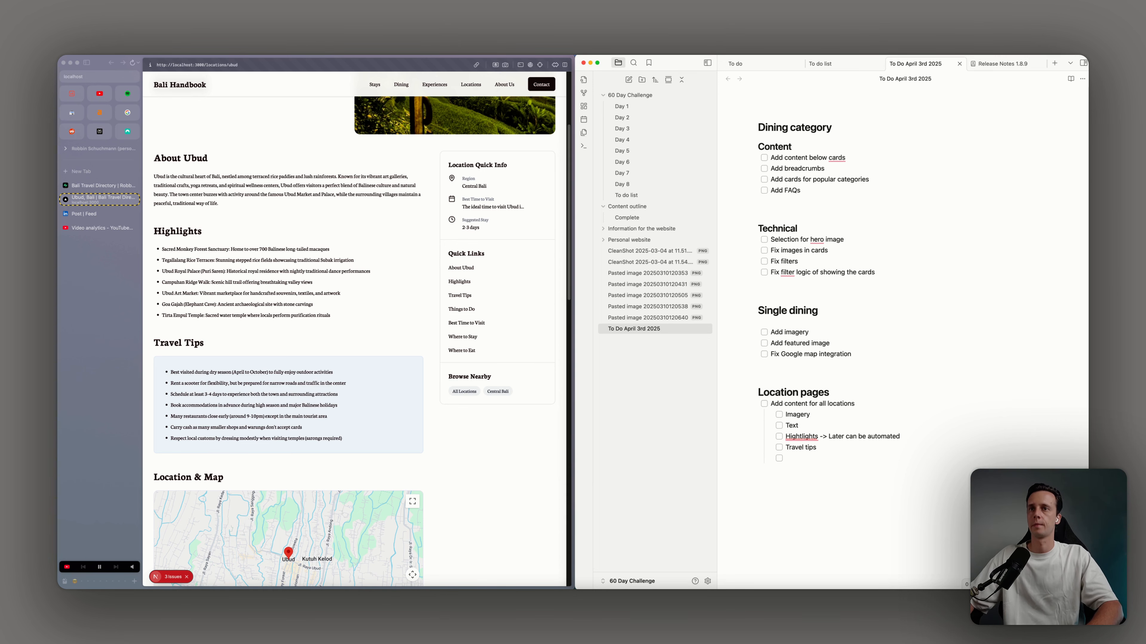
{"action": "scroll", "coordinate": [379, 342], "scroll_direction": "down", "scroll_amount": 8}
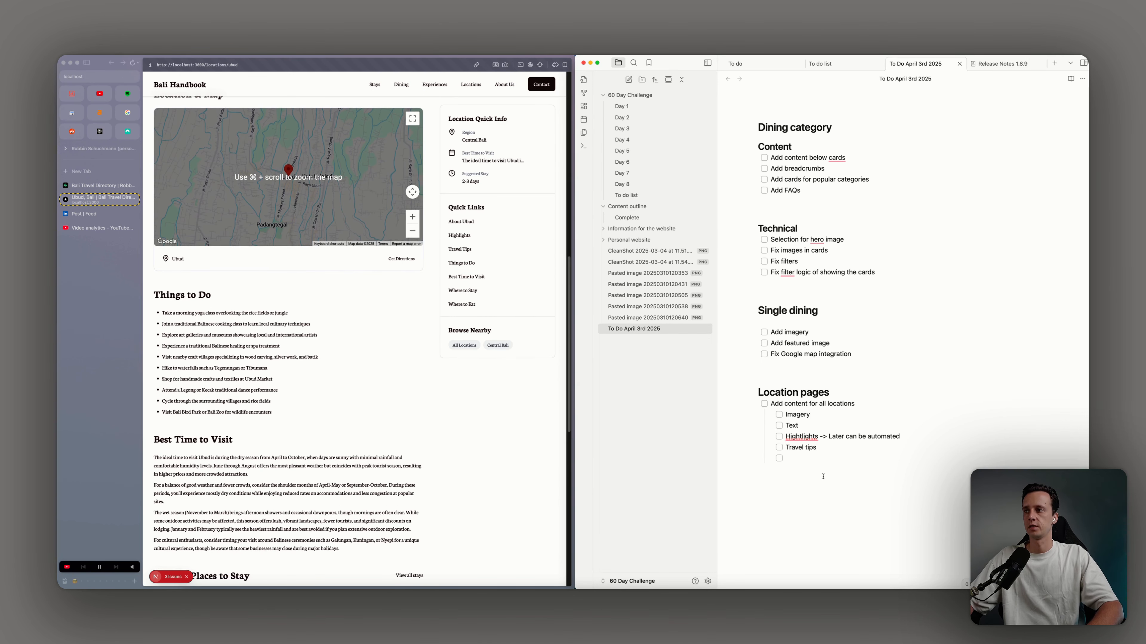
{"action": "type", "text": "Thing s"}
{"action": "key", "text": "BackSpace"}
{"action": "key", "text": "BackSpace"}
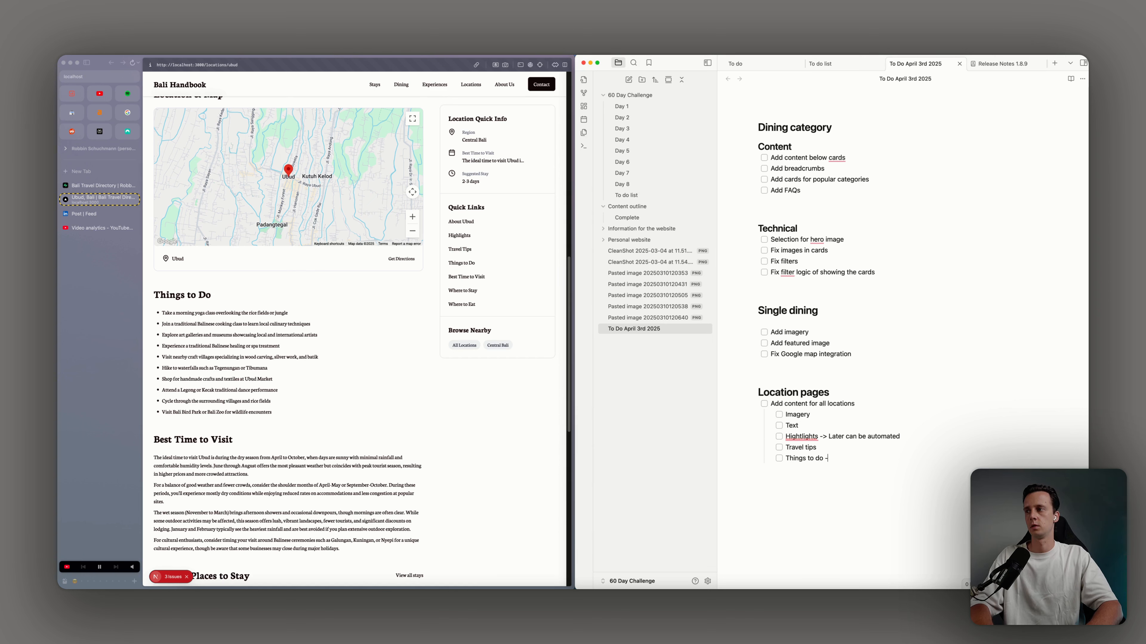
{"action": "type", "text": "s to do -> Can be automated later"}
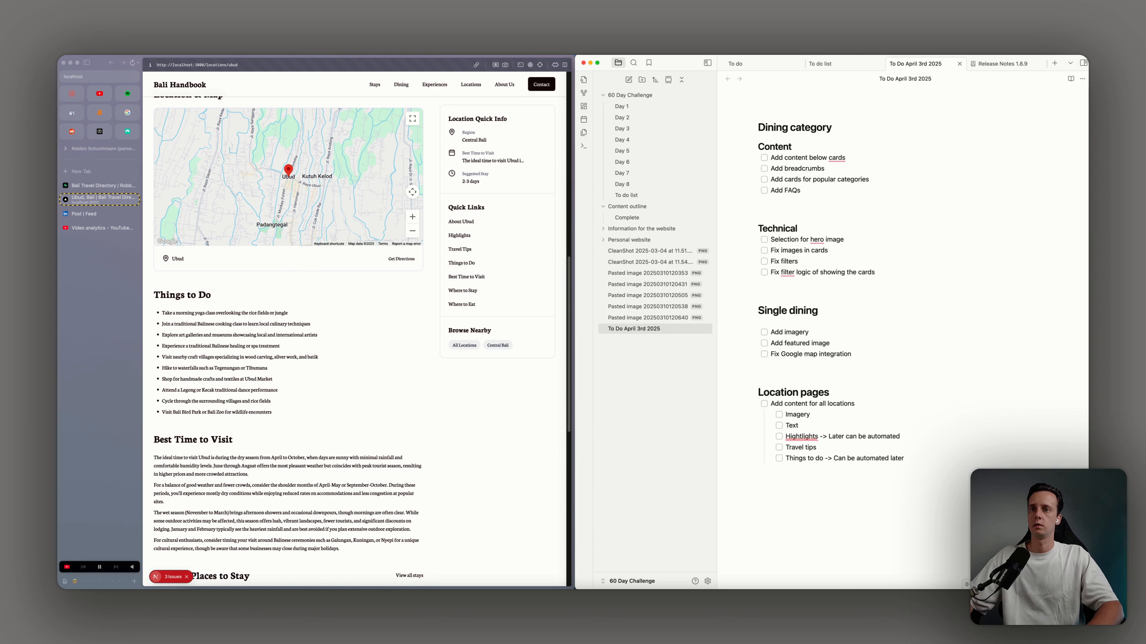
{"action": "scroll", "coordinate": [460, 373], "scroll_direction": "down", "scroll_amount": 5}
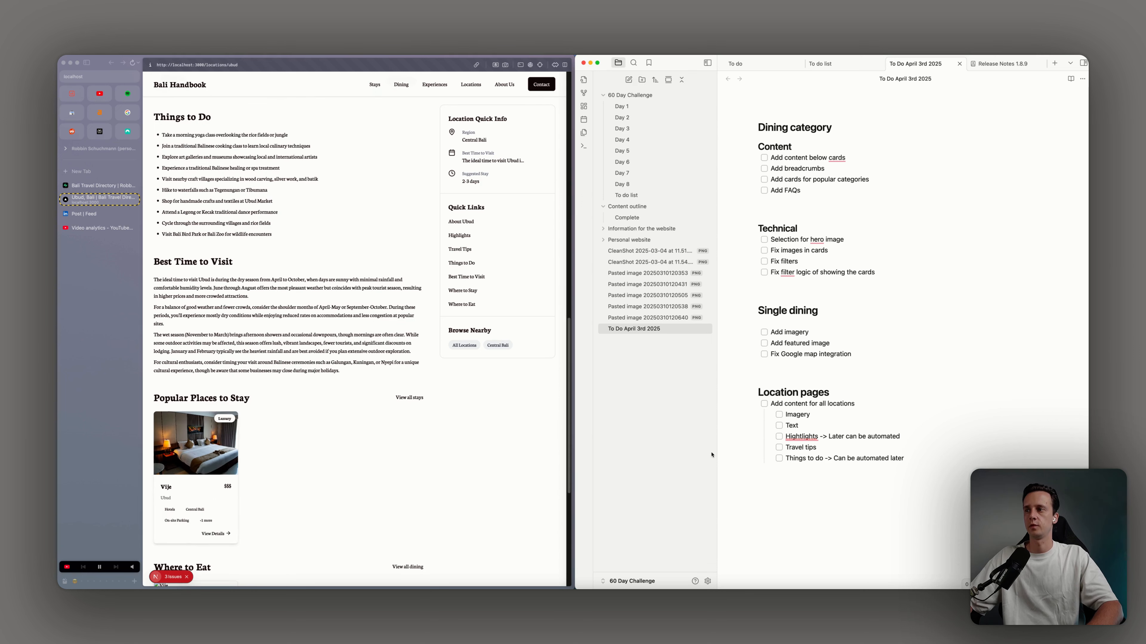
{"action": "type", "text": "later"}
Add the nested subtasks "Best time to visit" and "Fix filters for where to eat" to the location content task
{"action": "key", "text": "Return"}
{"action": "type", "text": "Best ti"}
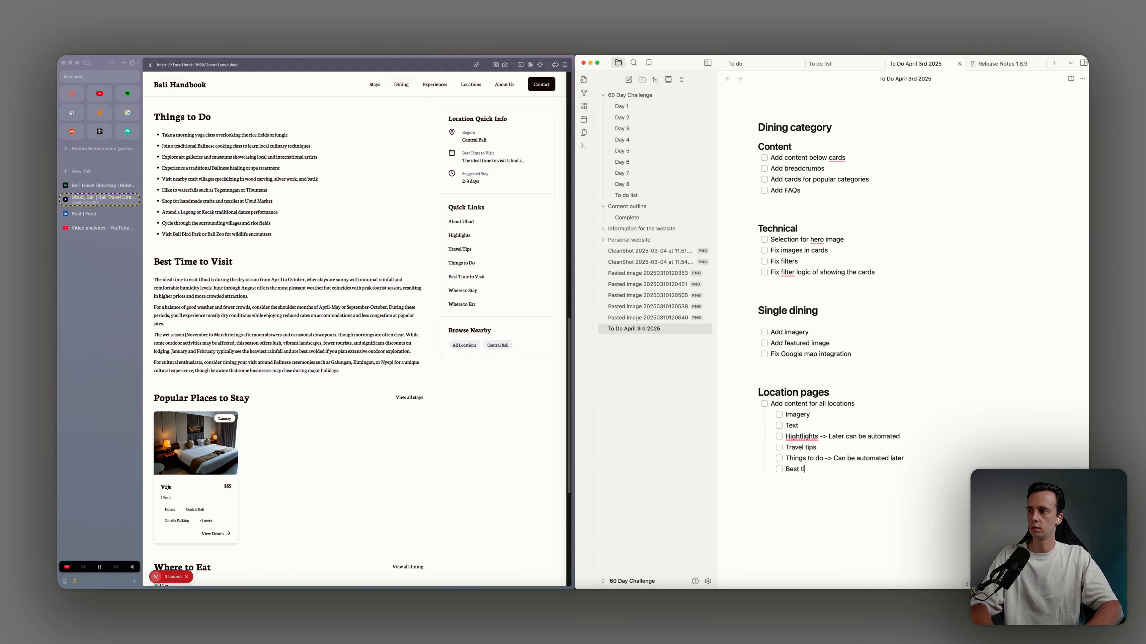
{"action": "type", "text": "me to visit"}
{"action": "scroll", "coordinate": [244, 345], "scroll_direction": "down", "scroll_amount": 5}
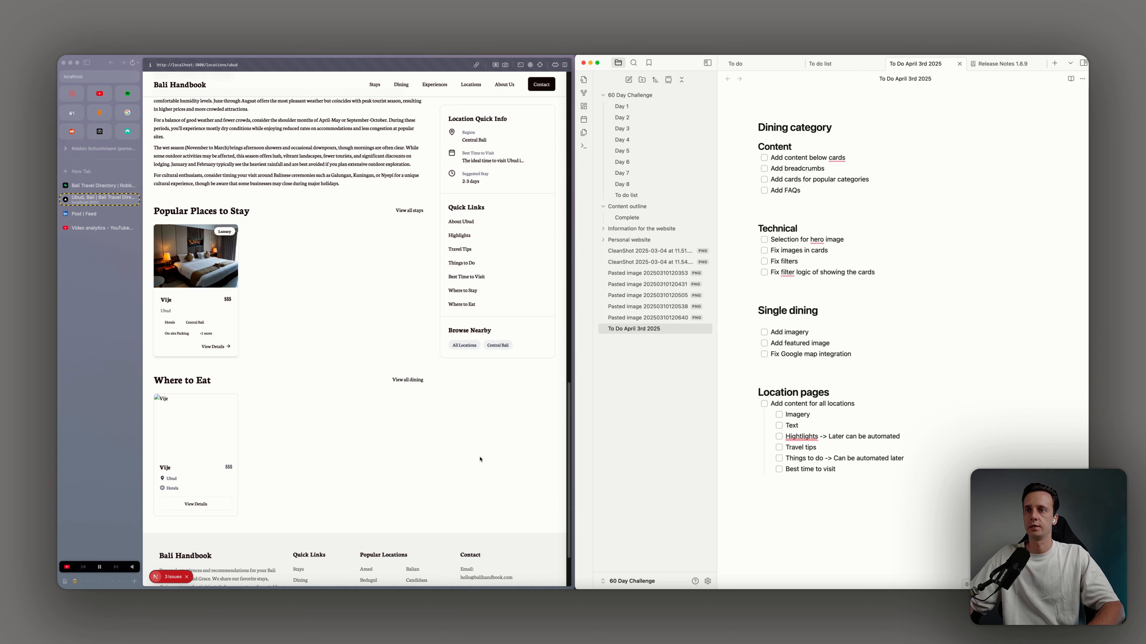
{"action": "key", "text": "Return"}
{"action": "type", "text": "Fi x"}
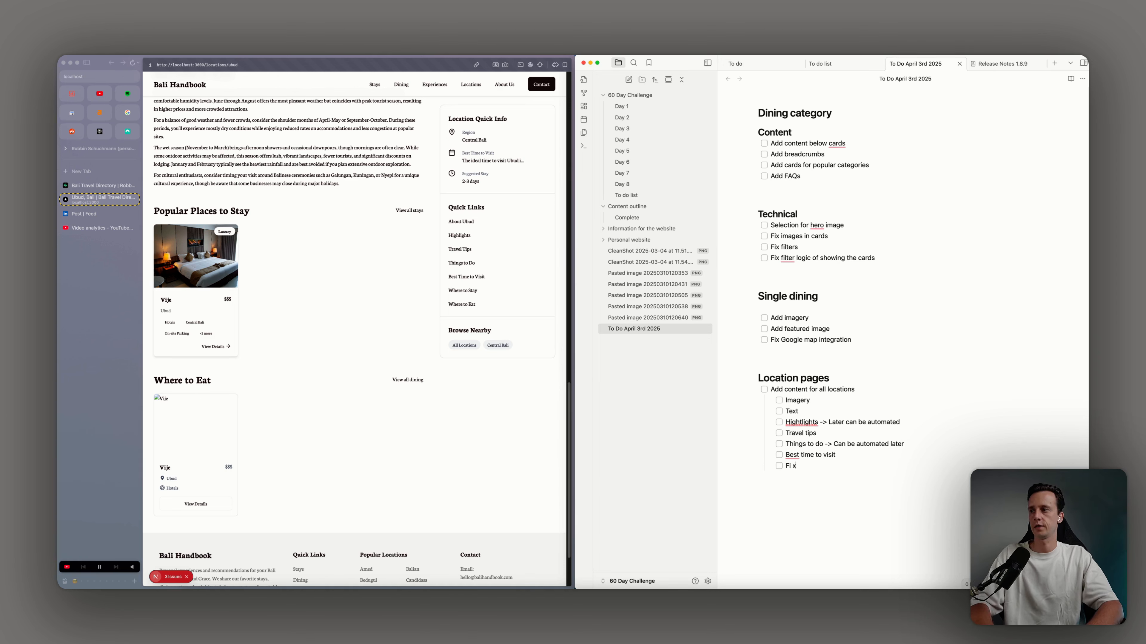
{"action": "key", "text": "BackSpace"}
{"action": "key", "text": "BackSpace"}
{"action": "type", "text": "x filters for where"}
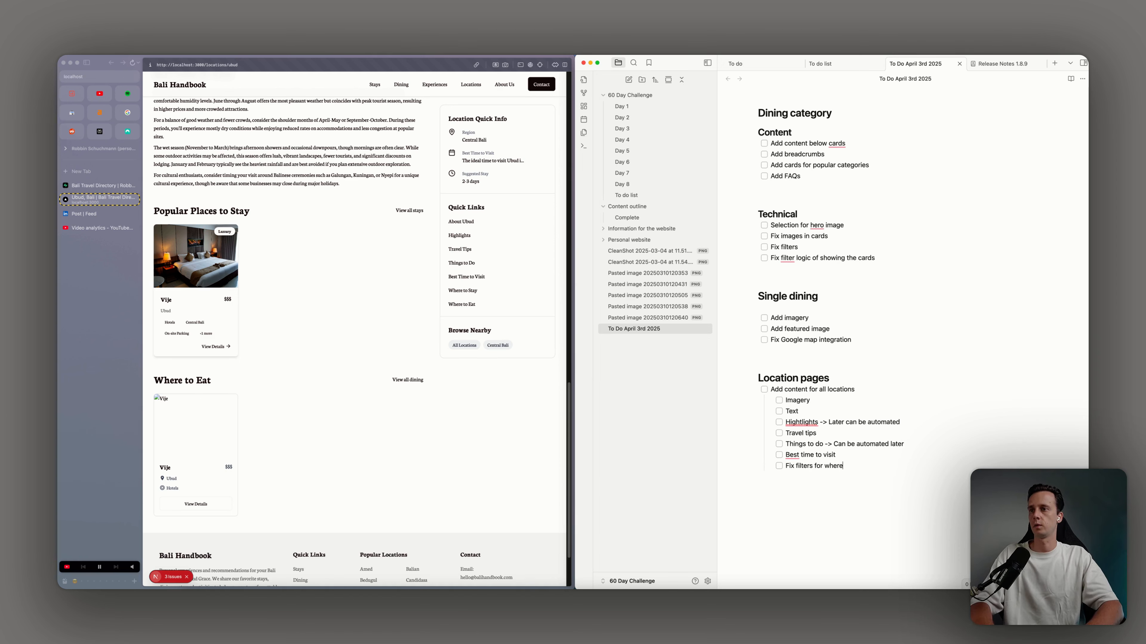
{"action": "type", "text": " to eat"}
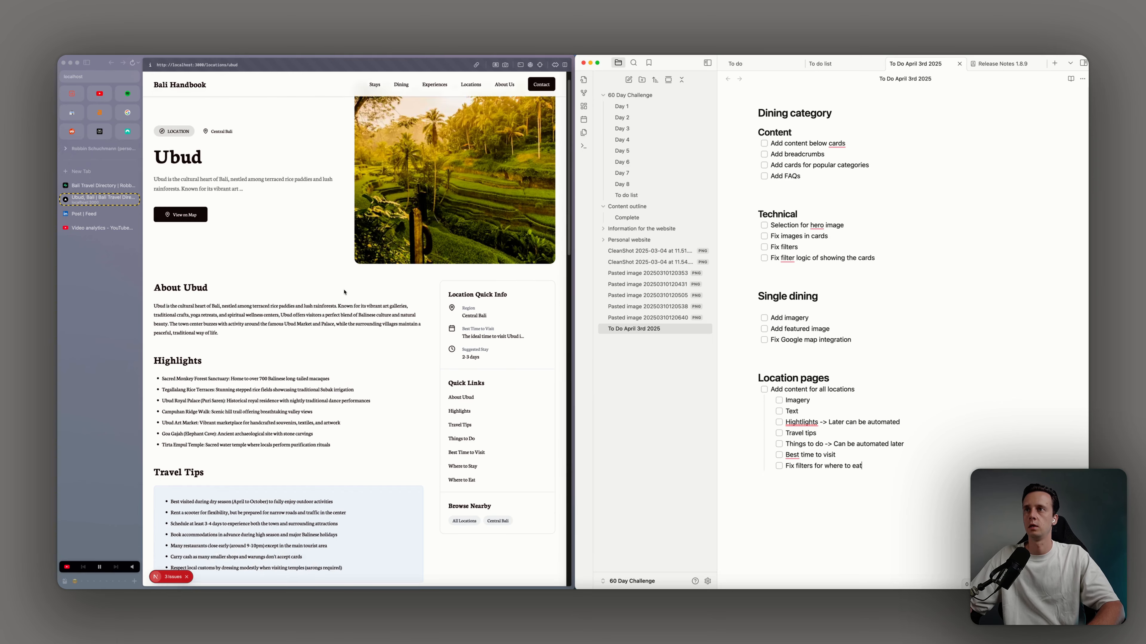
Review the Ubud page from top to bottom and add the nested subtask "Add breadcrumbs" to the location content task
{"action": "left_click", "coordinate": [315, 200]}
{"action": "scroll", "coordinate": [312, 203], "scroll_direction": "down", "scroll_amount": 15}
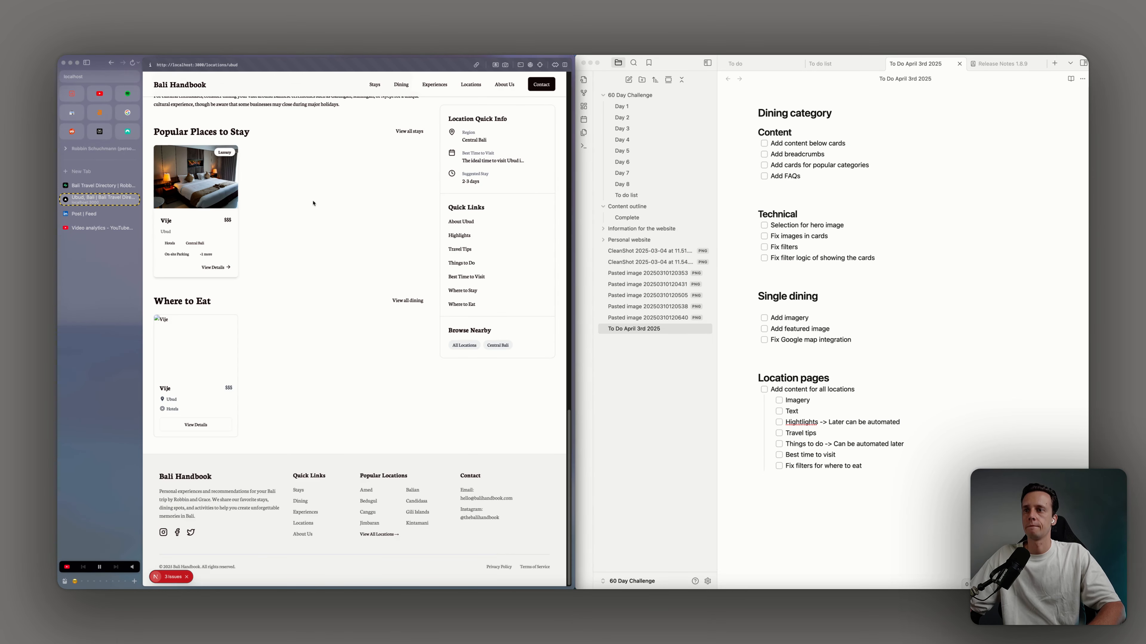
{"action": "scroll", "coordinate": [314, 203], "scroll_direction": "up", "scroll_amount": 20}
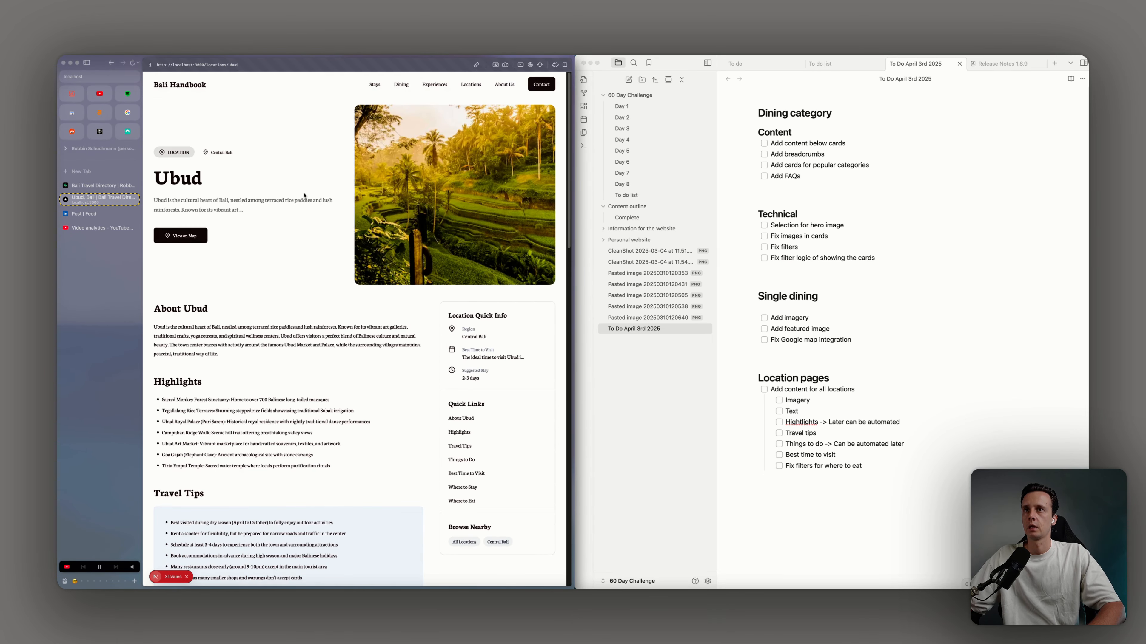
{"action": "left_click", "coordinate": [896, 468]}
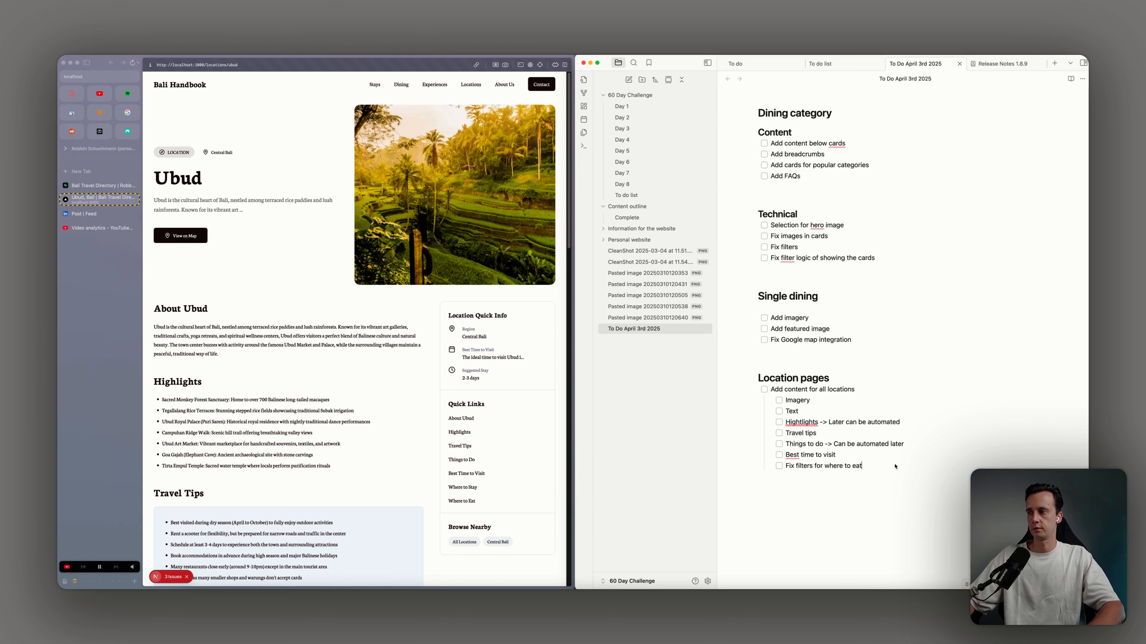
{"action": "key", "text": "Return"}
{"action": "type", "text": "Add breadcrumbs"}
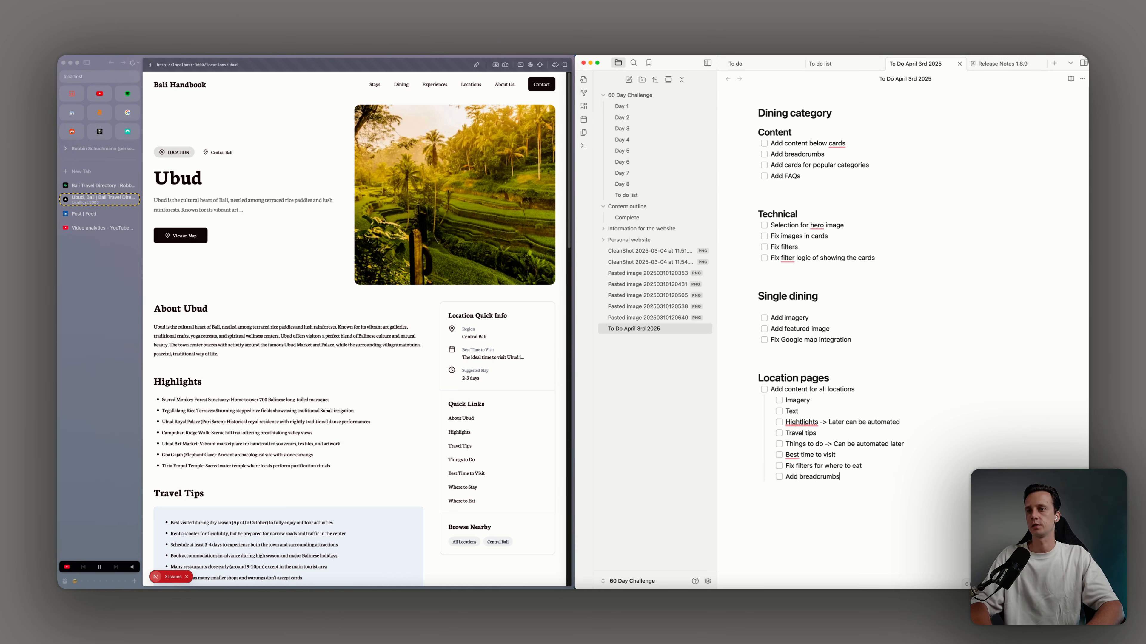
Start a new "Pages to create" level-two heading below the location content task list
{"action": "key", "text": "Return"}
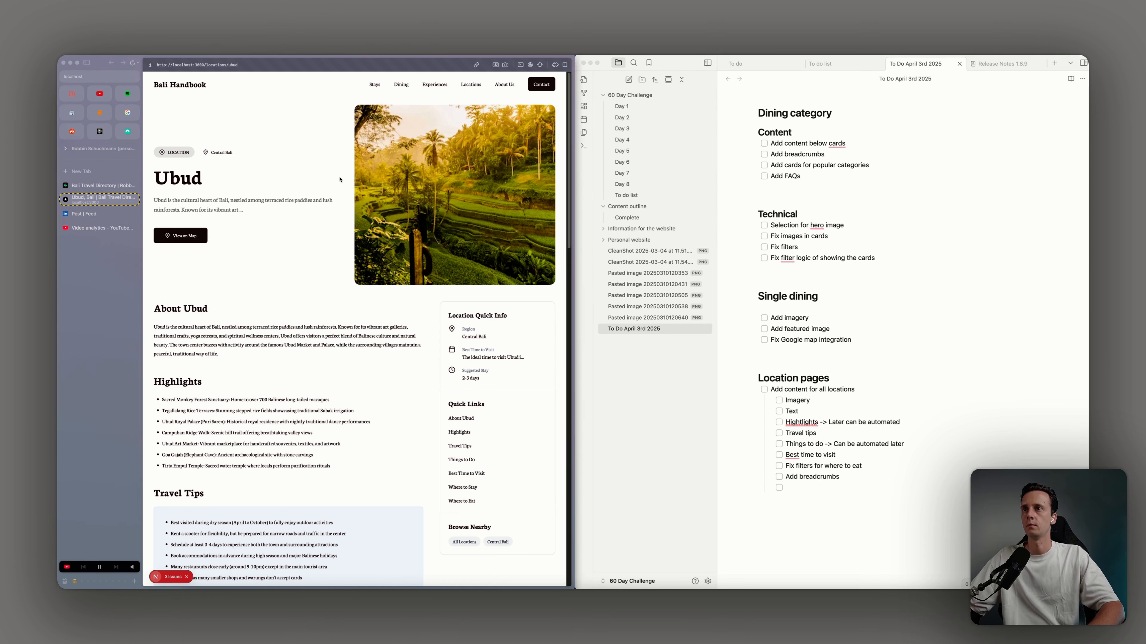
{"action": "left_click", "coordinate": [817, 486]}
{"action": "key", "text": "shift+Tab"}
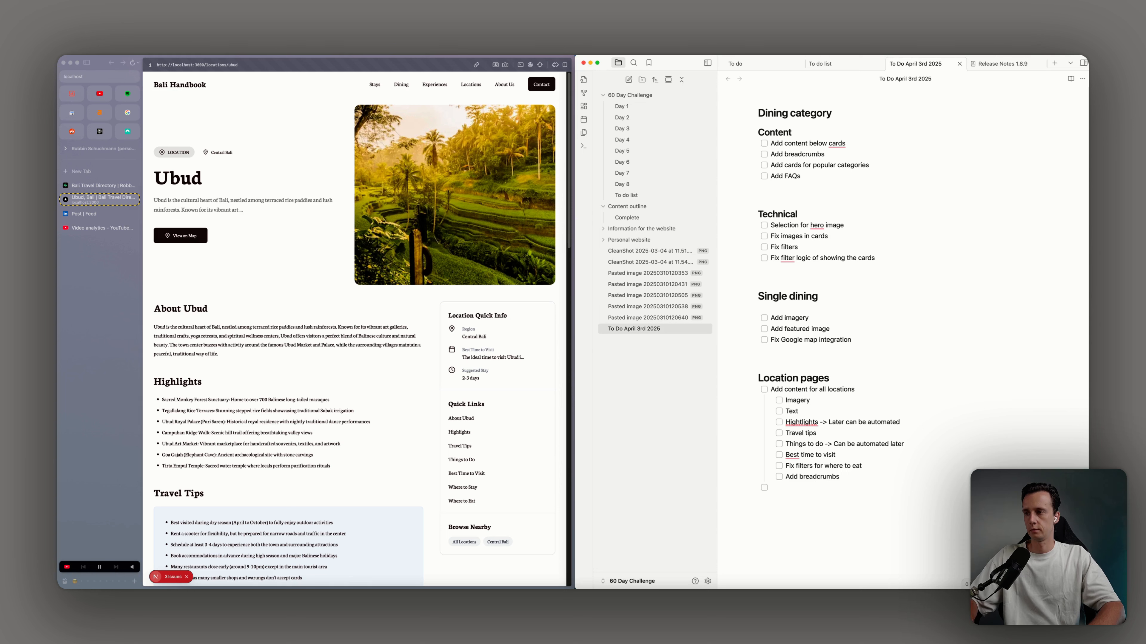
{"action": "type", "text": "##"}
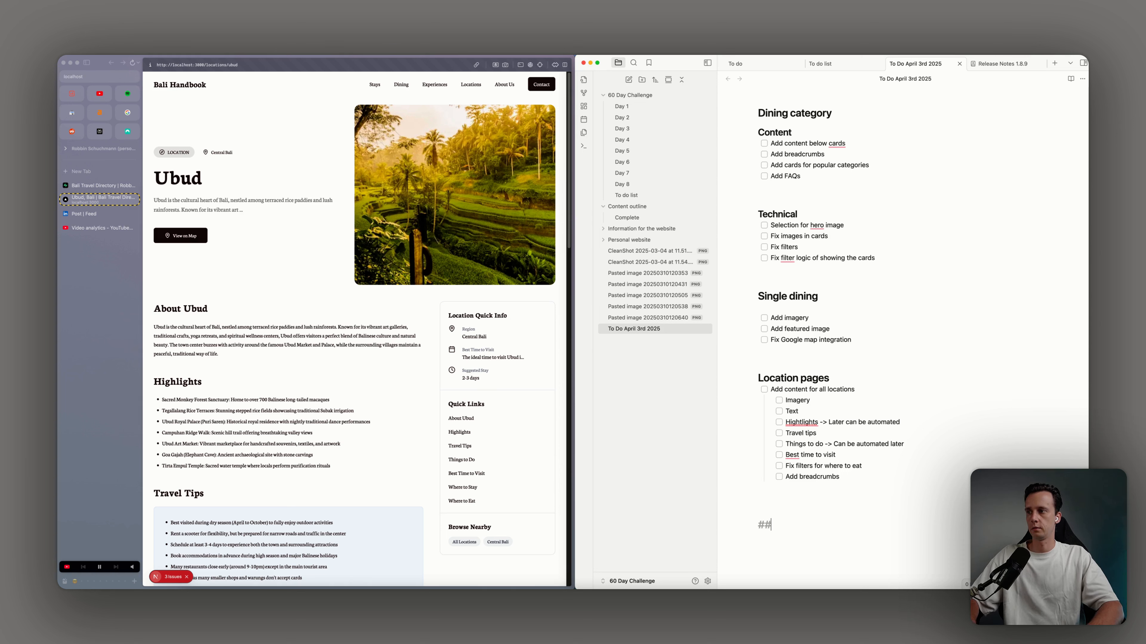
{"action": "type", "text": " Pages to create"}
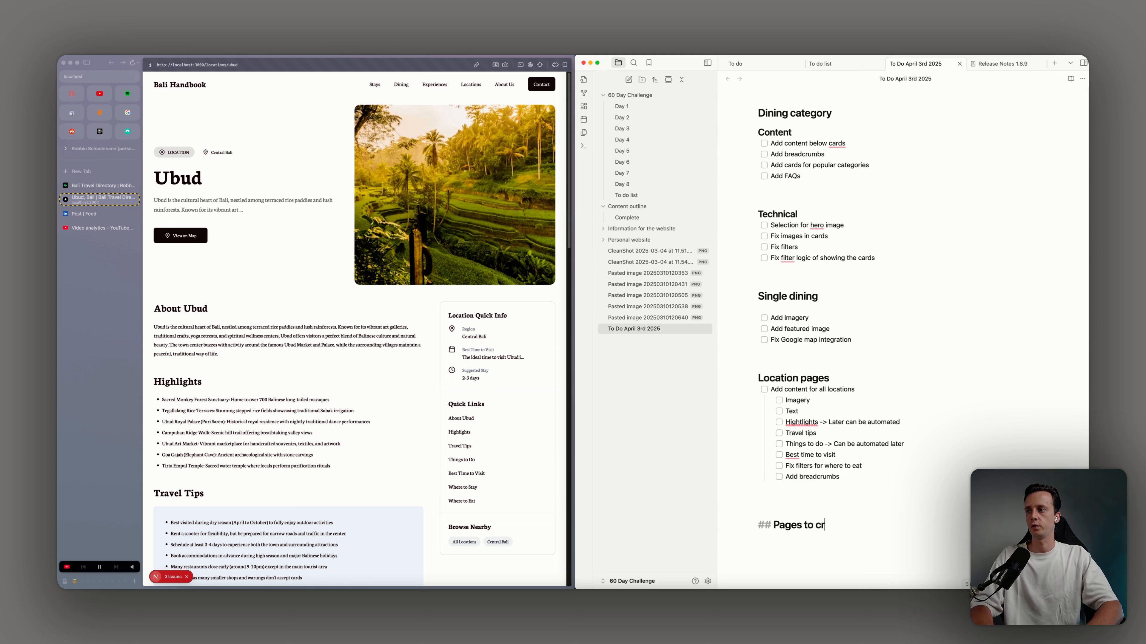
{"action": "key", "text": "Return"}
Add the checkbox tasks "Privacy policy" and "Cookies policy" under the Pages to create heading
{"action": "type", "text": "- [ ] "}
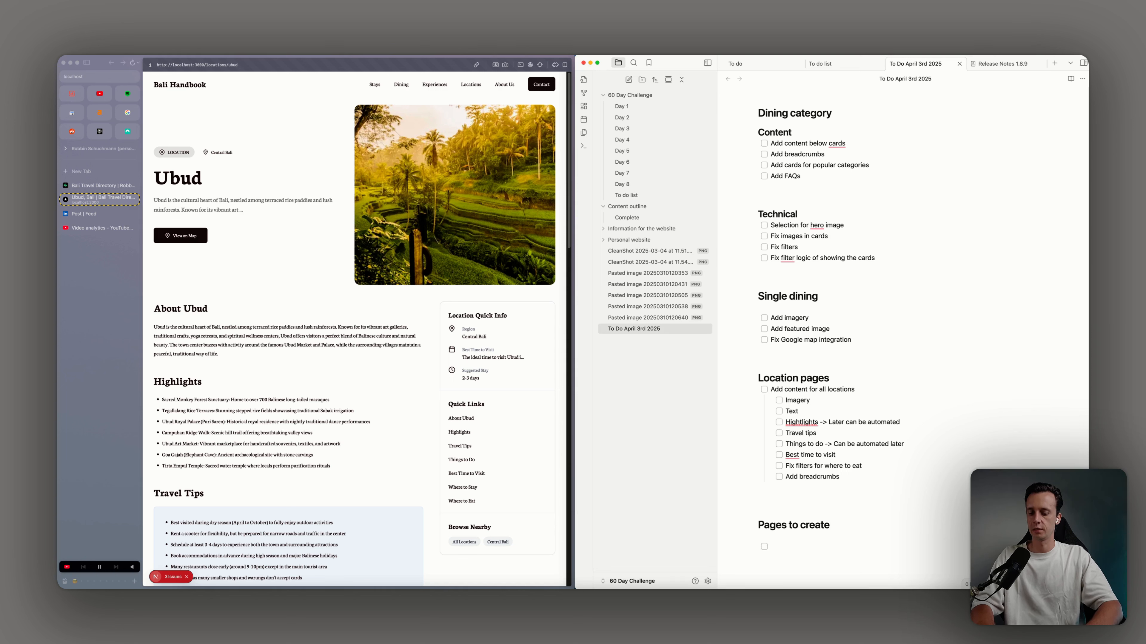
{"action": "type", "text": "Privary po"}
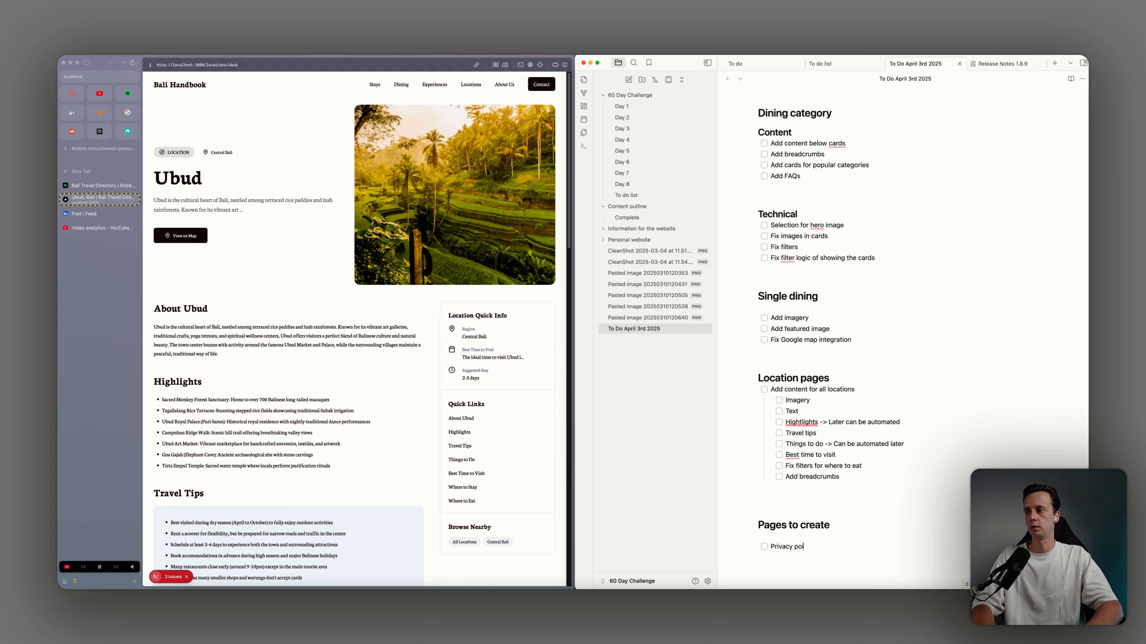
{"action": "type", "text": "licy"}
{"action": "key", "text": "Return"}
{"action": "type", "text": "Cookies policy"}
{"action": "key", "text": "Return"}
Add the tasks "Terms & conditon", "Affiliate policy" and "Work with us" to the Pages to create list
{"action": "type", "text": "Te"}
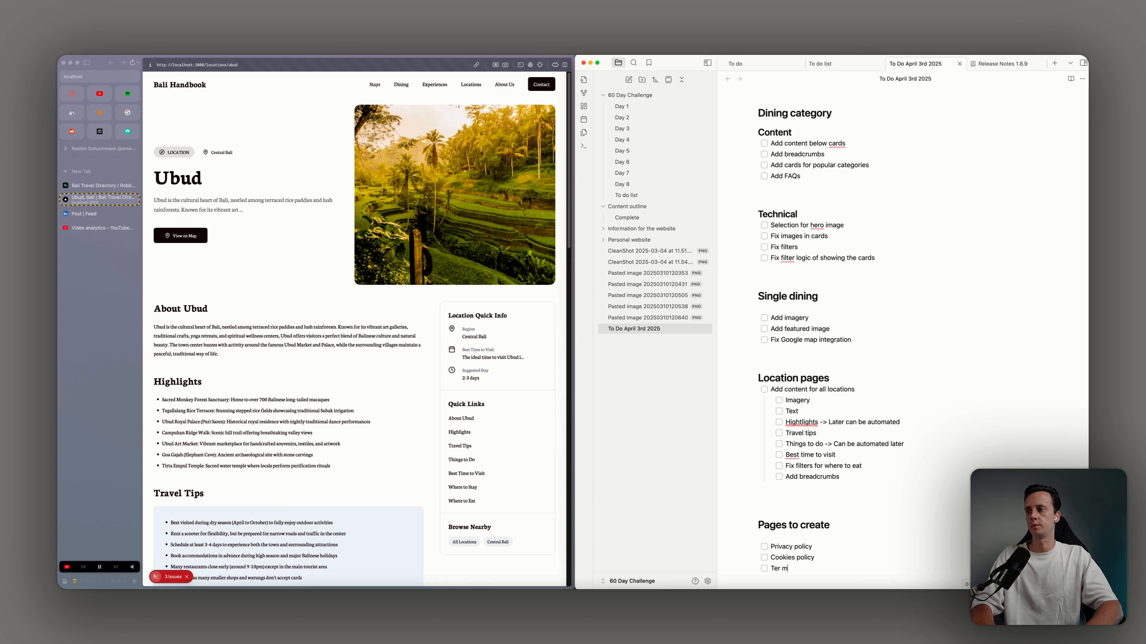
{"action": "type", "text": "rms & conditon "}
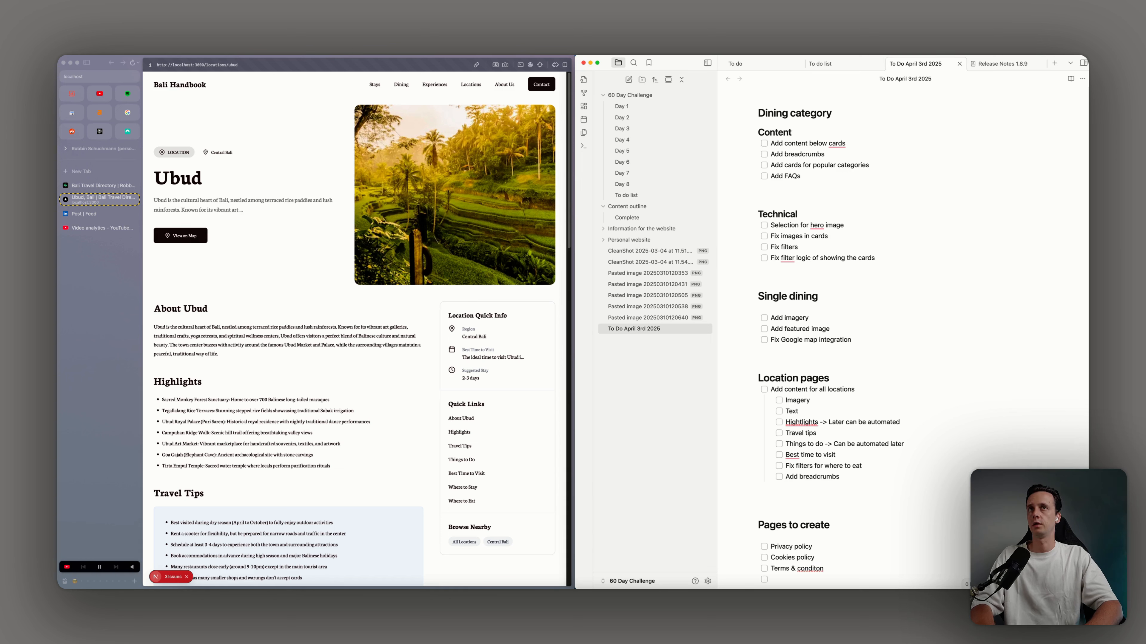
{"action": "type", "text": "Affilia"}
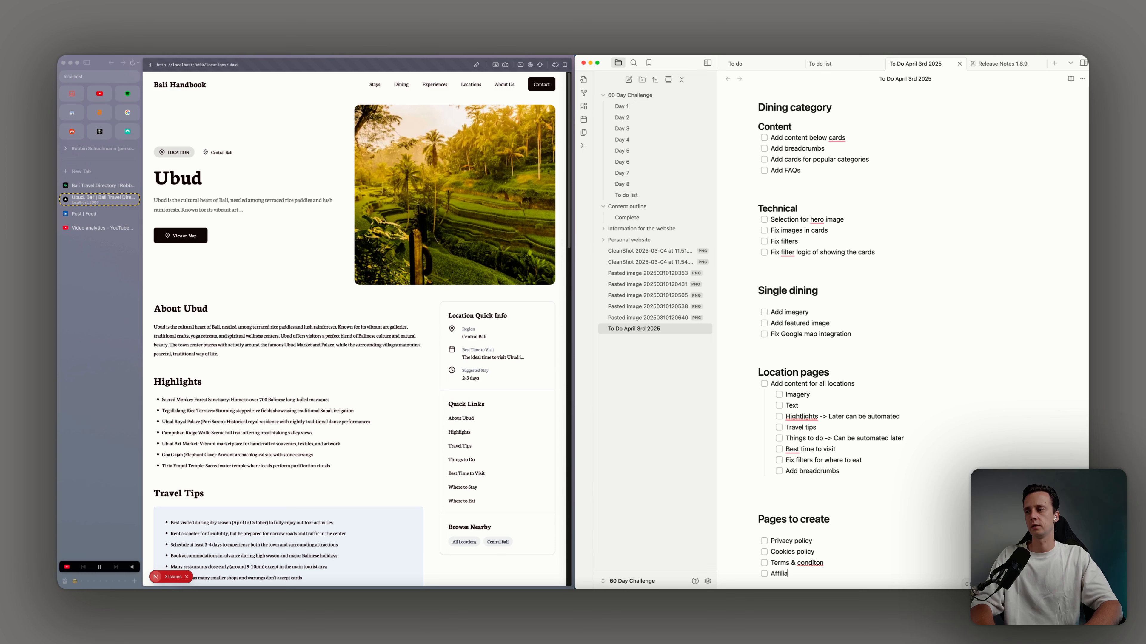
{"action": "type", "text": "te policy "}
{"action": "type", "text": "Work with us"}
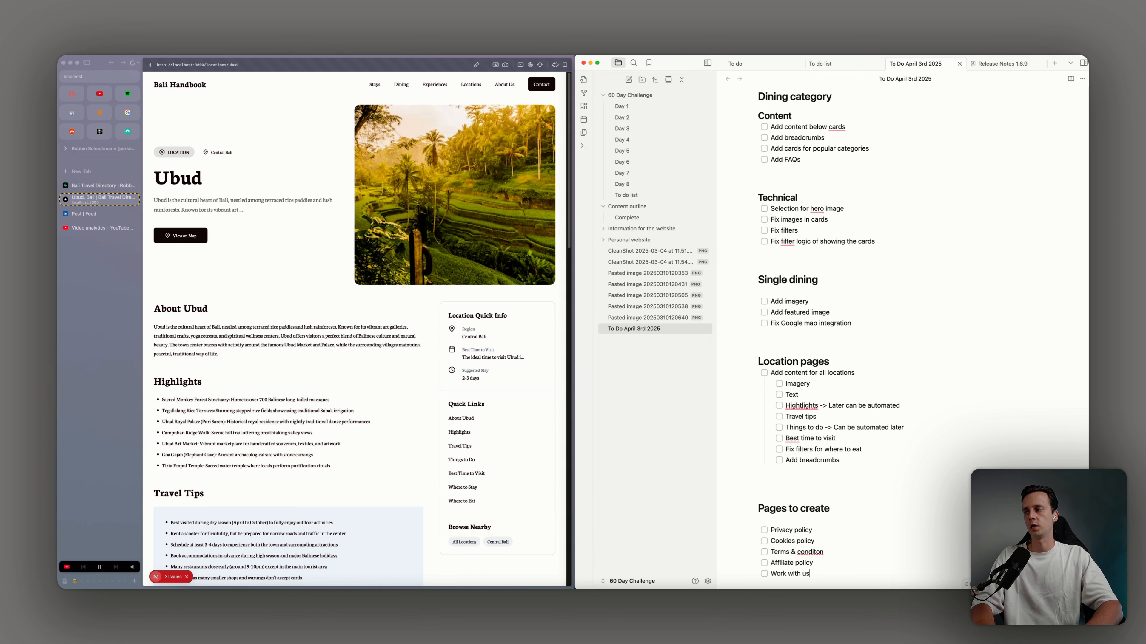
{"action": "key", "text": "Return"}
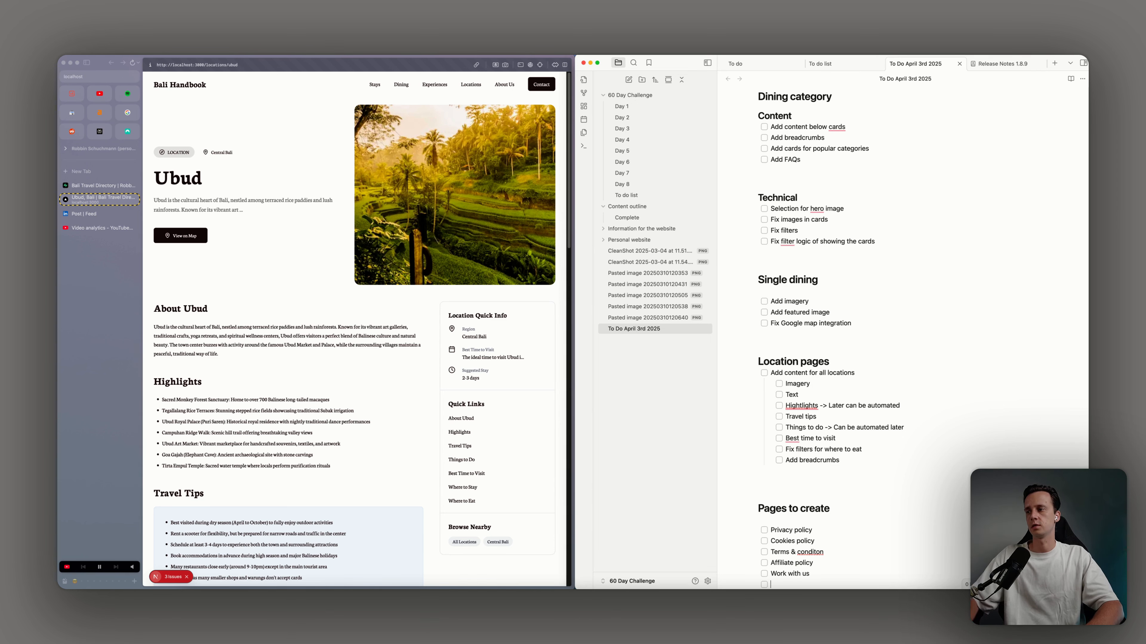
Correct the misspelled word in the terms task so it reads "Terms & condition"
{"action": "double_click", "coordinate": [807, 551]}
{"action": "right_click", "coordinate": [806, 552]}
{"action": "left_click", "coordinate": [923, 512]}
{"action": "double_click", "coordinate": [823, 552]}
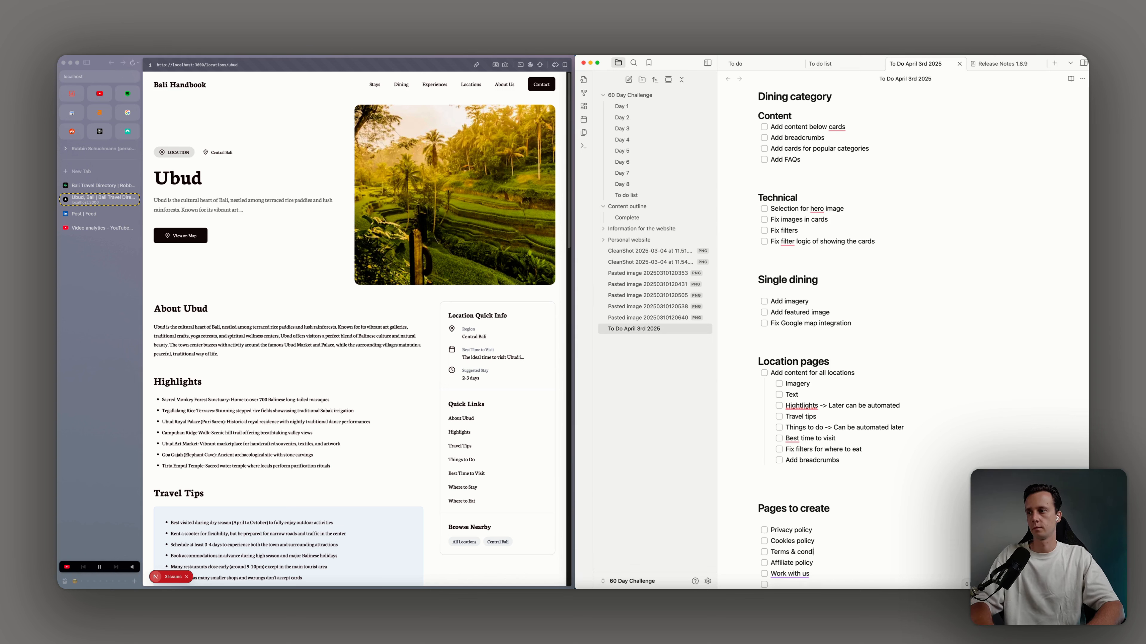
{"action": "type", "text": "condition"}
Check the Ubud page's footer, open the site's Contact page, and add the task "Contact Us" to the Pages to create list
{"action": "scroll", "coordinate": [823, 496], "scroll_direction": "down", "scroll_amount": 3}
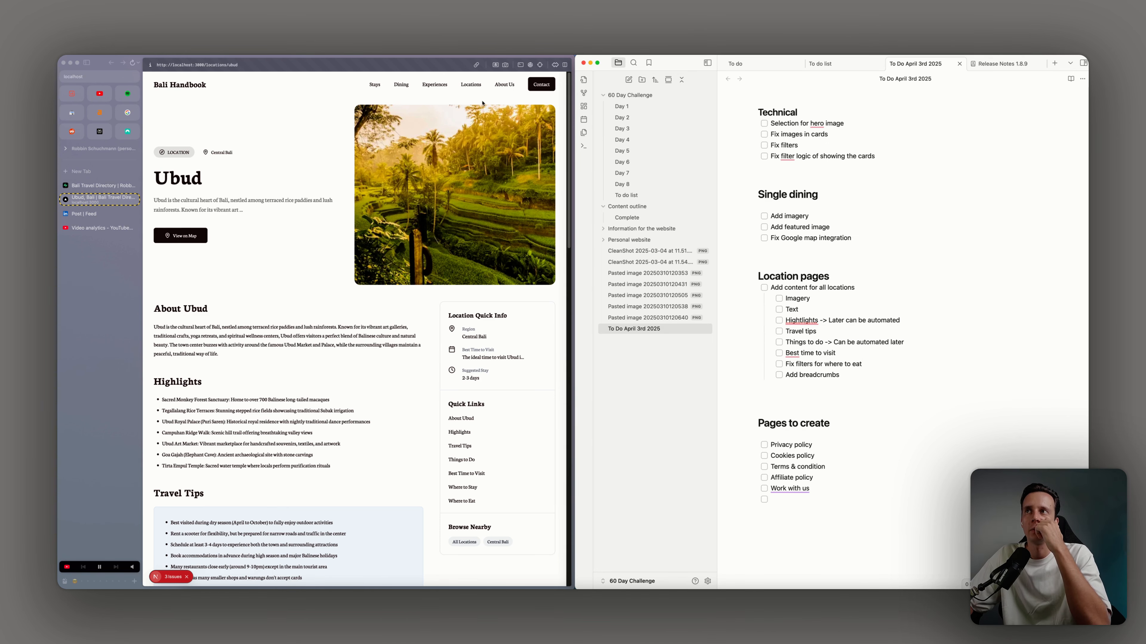
{"action": "scroll", "coordinate": [482, 103], "scroll_direction": "down", "scroll_amount": 15}
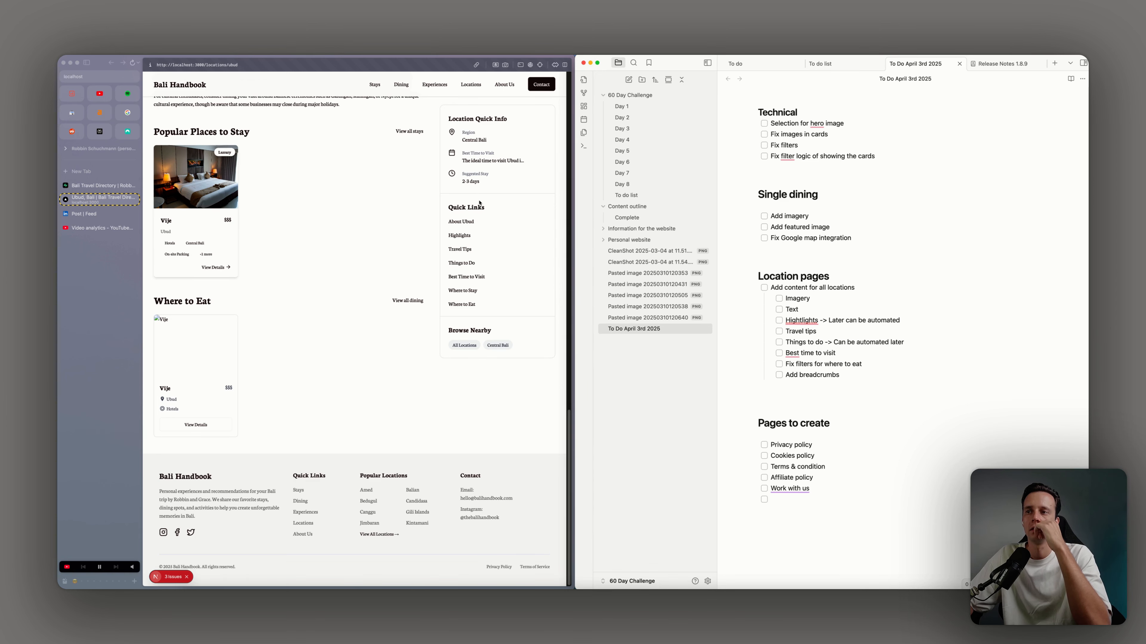
{"action": "scroll", "coordinate": [466, 236], "scroll_direction": "up", "scroll_amount": 15}
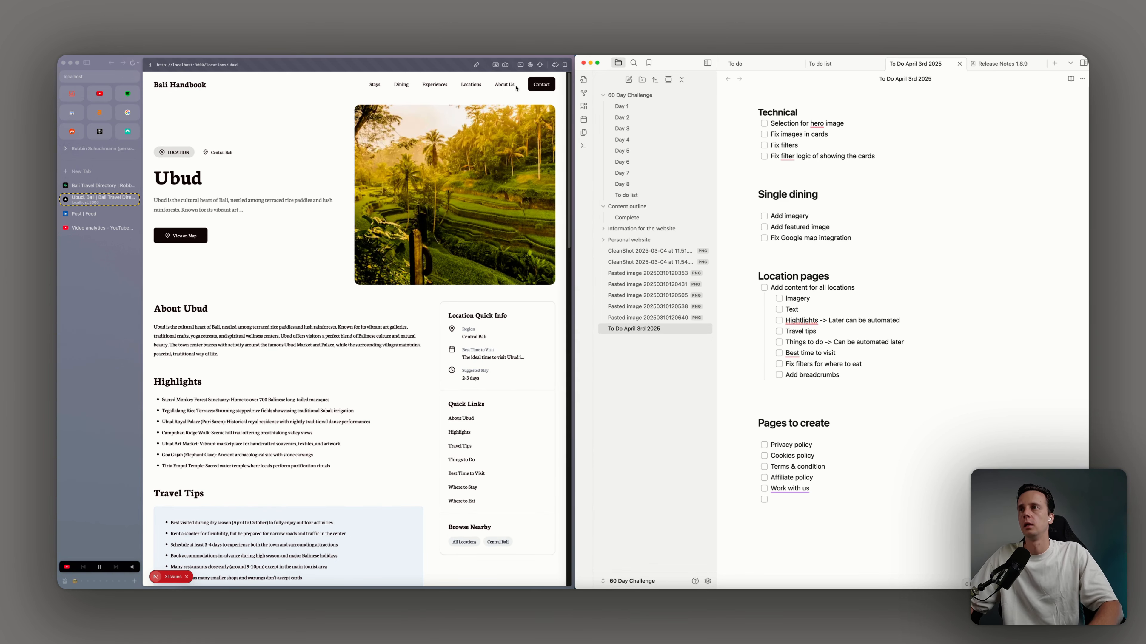
{"action": "left_click", "coordinate": [530, 92]}
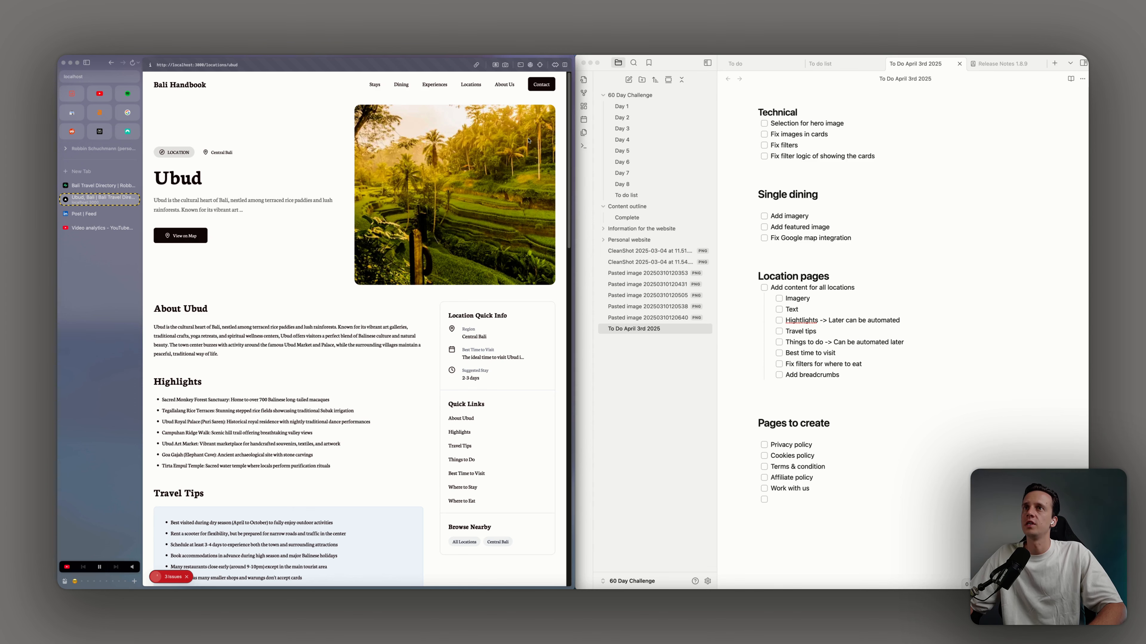
{"action": "left_click", "coordinate": [908, 558]}
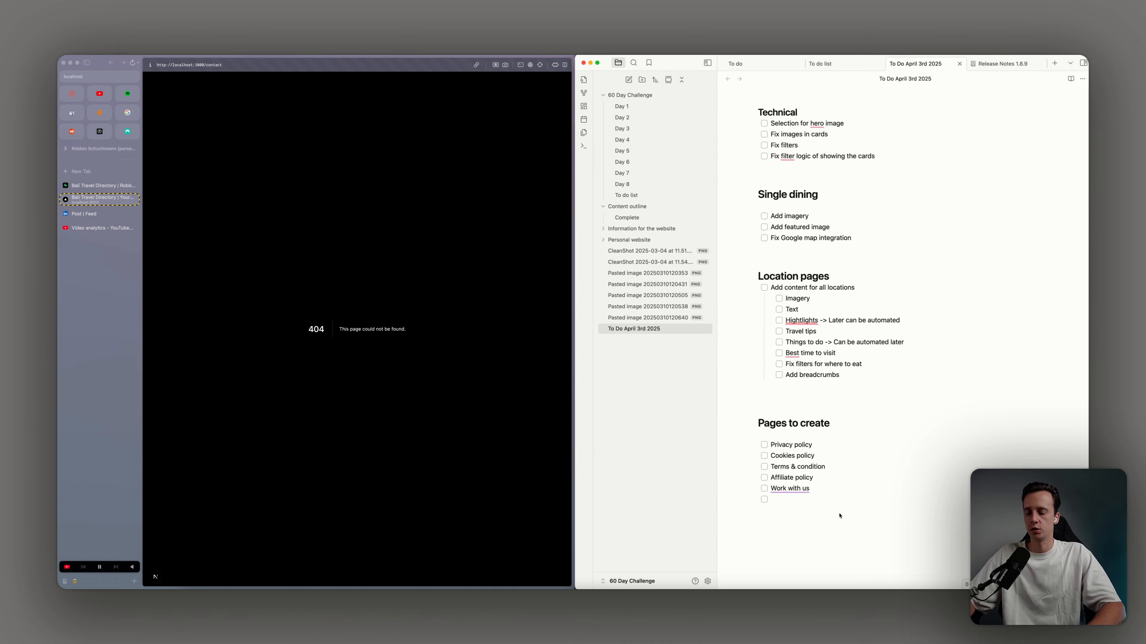
{"action": "type", "text": "Contact Us"}
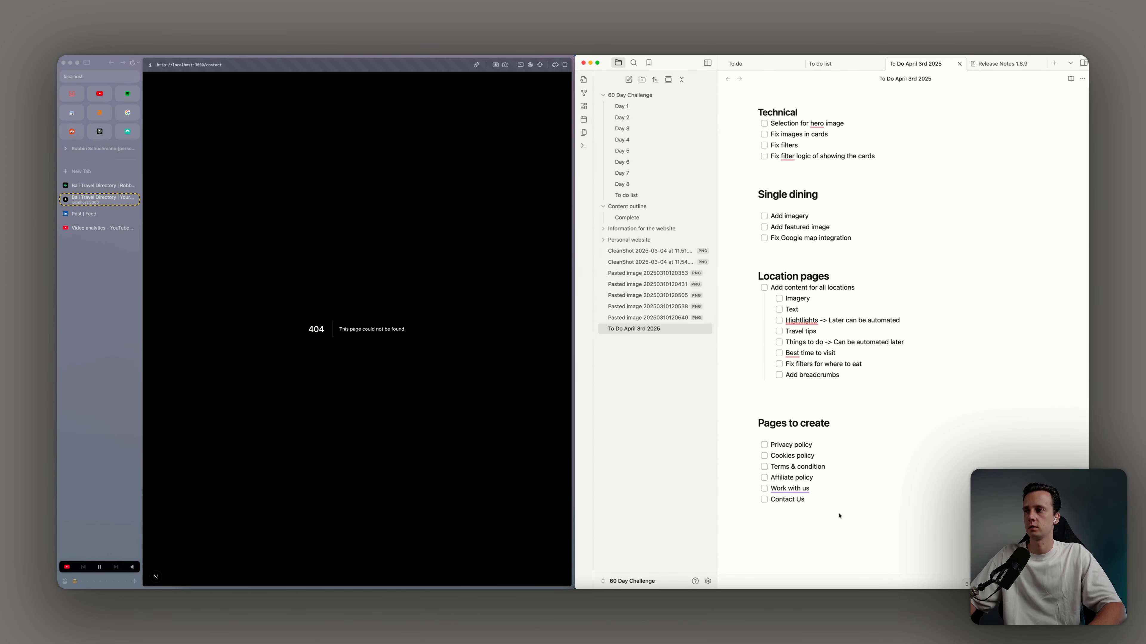
Move the "Contact Us" task to the start of the Pages to create list and remove the duplicated checkbox characters
{"action": "left_click_drag", "start_coordinate": [807, 501], "coordinate": [770, 503]}
{"action": "key", "text": "ctrl+x"}
{"action": "left_click", "coordinate": [819, 437]}
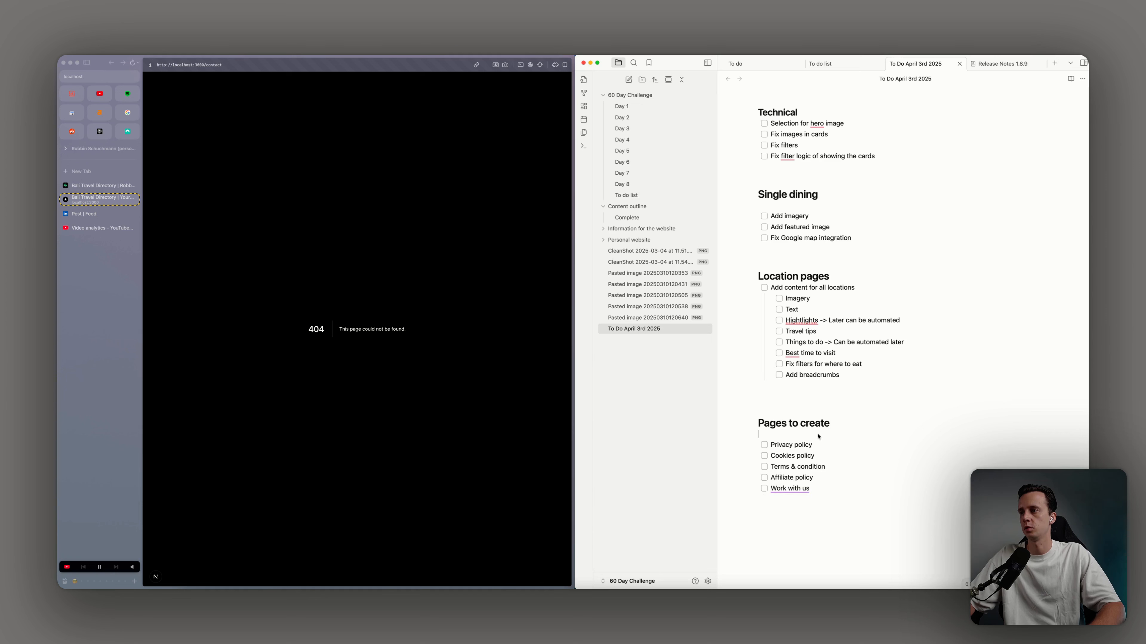
{"action": "key", "text": "Return"}
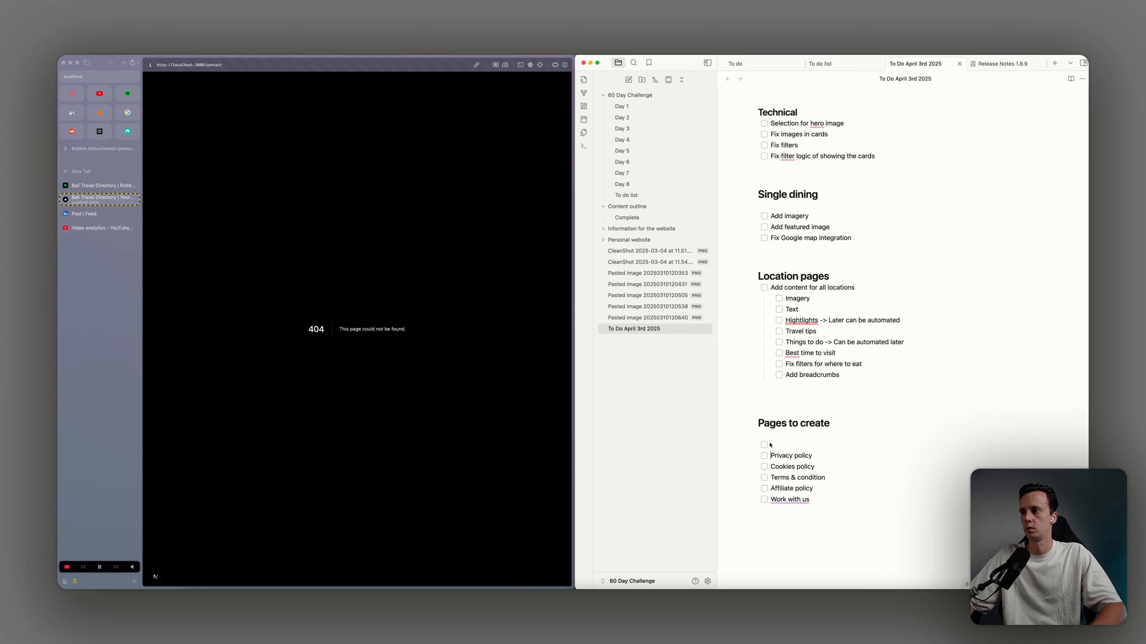
{"action": "left_click", "coordinate": [780, 448]}
{"action": "key", "text": "super+v"}
{"action": "left_click", "coordinate": [783, 445]}
{"action": "key", "text": "BackSpace"}
{"action": "key", "text": "BackSpace"}
{"action": "key", "text": "BackSpace"}
{"action": "key", "text": "BackSpace"}
{"action": "key", "text": "BackSpace"}
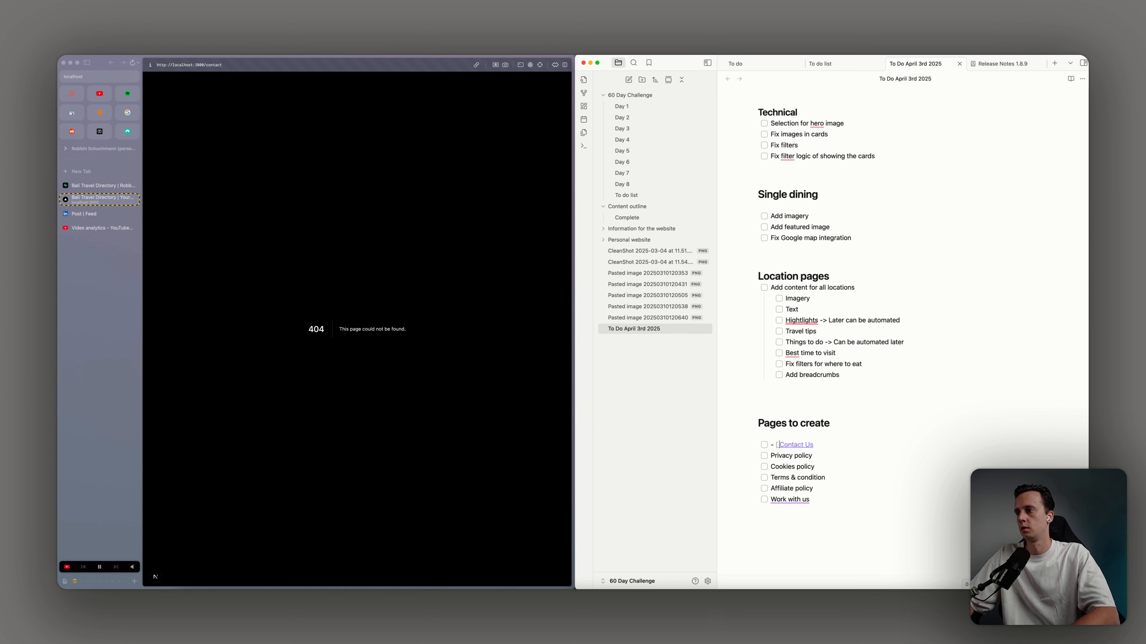
{"action": "key", "text": "BackSpace"}
Go back to the Ubud page, skim it, and open the Locations overview page by way of the homepage
{"action": "left_click", "coordinate": [396, 412]}
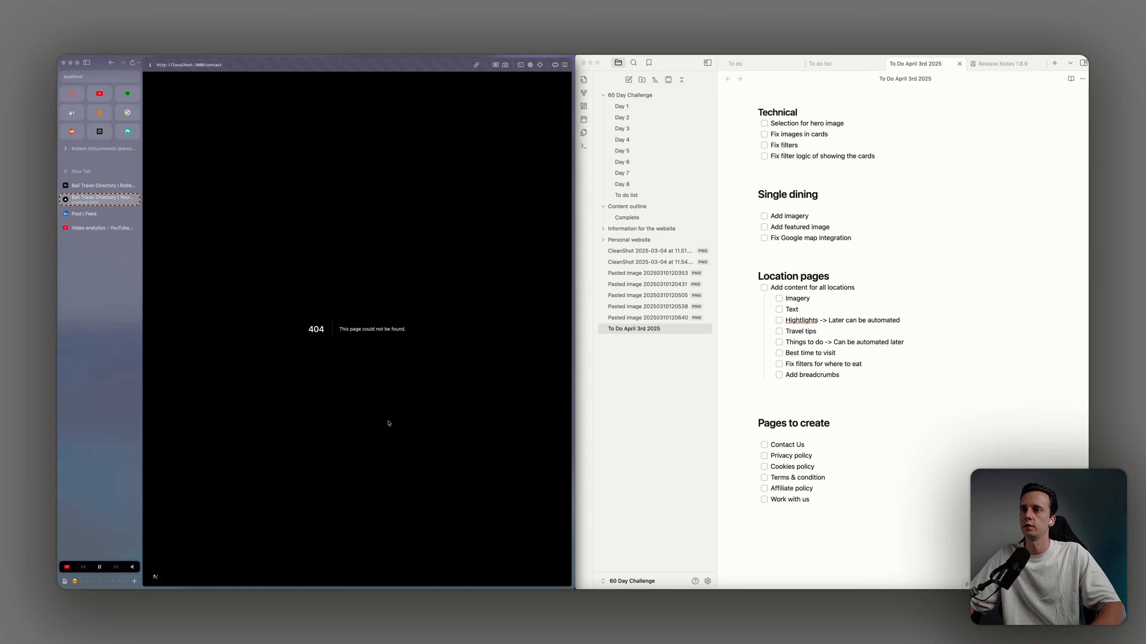
{"action": "key", "text": "super+["}
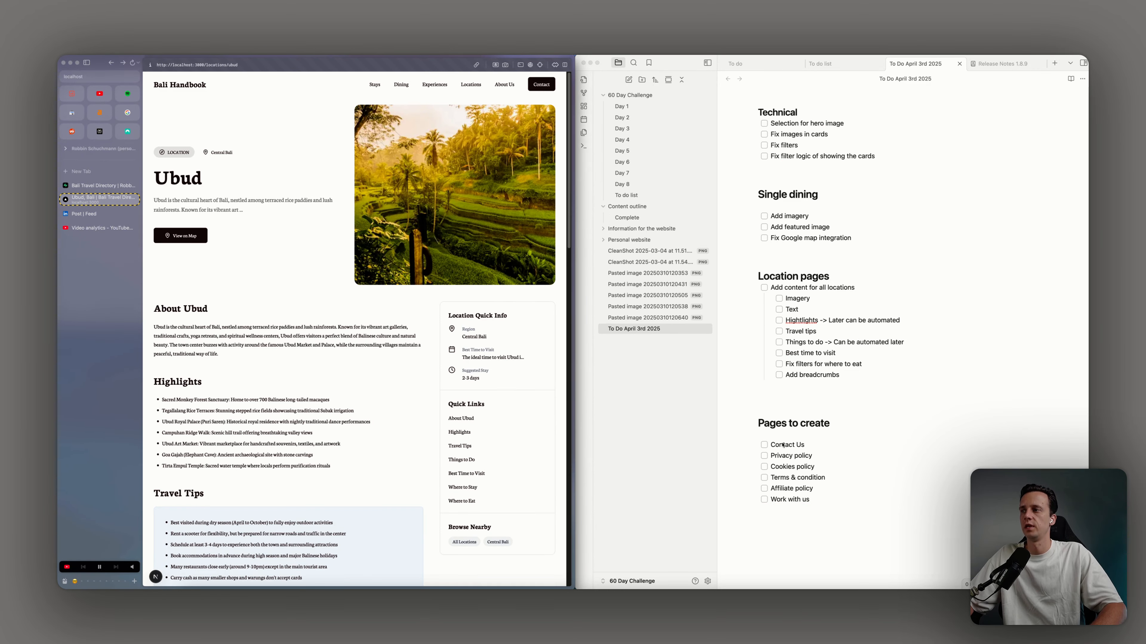
{"action": "scroll", "coordinate": [351, 419], "scroll_direction": "down", "scroll_amount": 15}
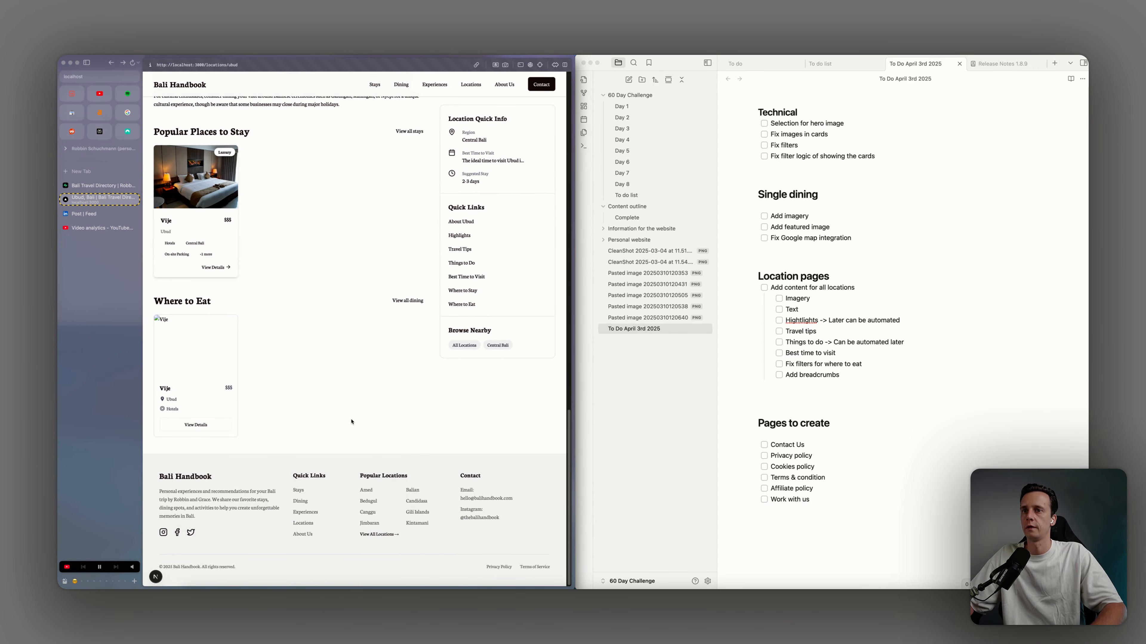
{"action": "scroll", "coordinate": [411, 504], "scroll_direction": "up", "scroll_amount": 10}
{"action": "scroll", "coordinate": [411, 492], "scroll_direction": "up", "scroll_amount": 6}
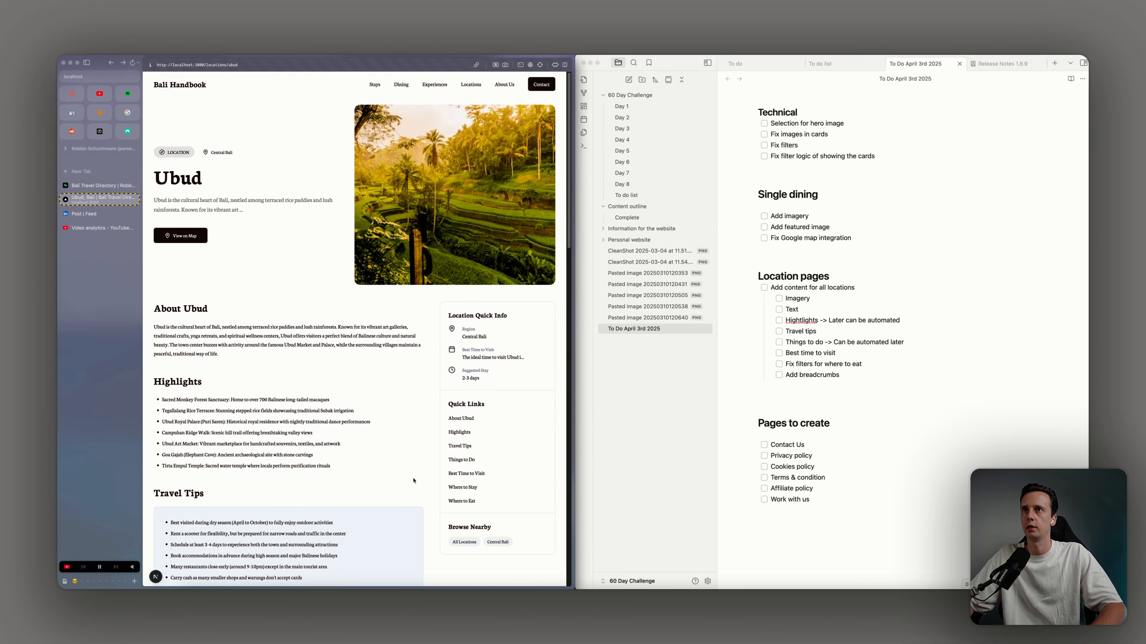
{"action": "left_click", "coordinate": [198, 86]}
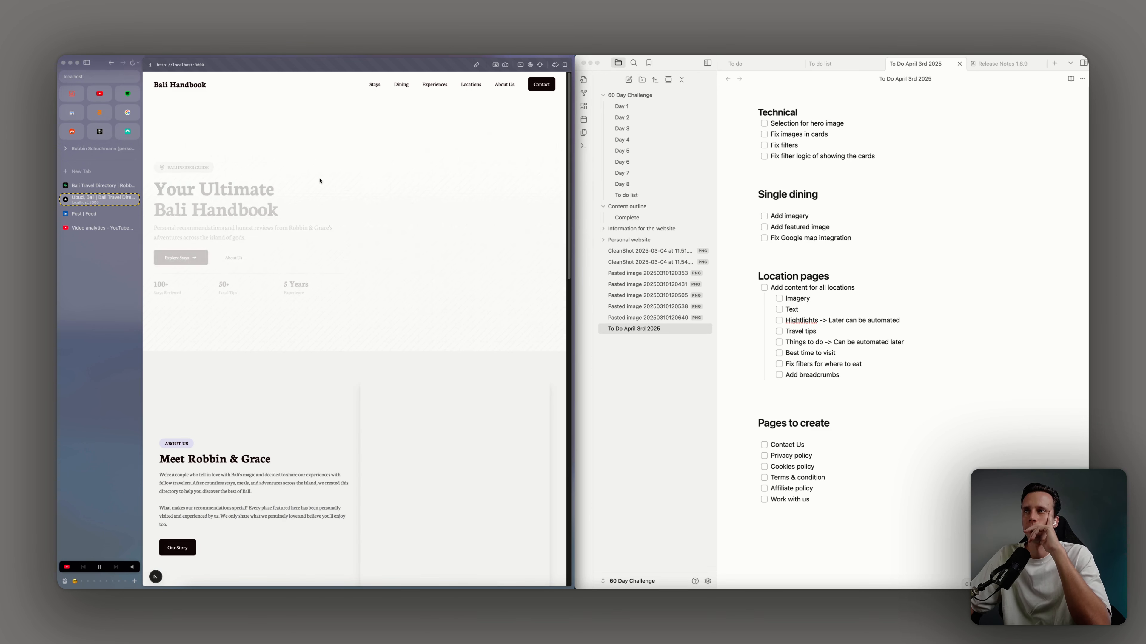
{"action": "left_click", "coordinate": [479, 87]}
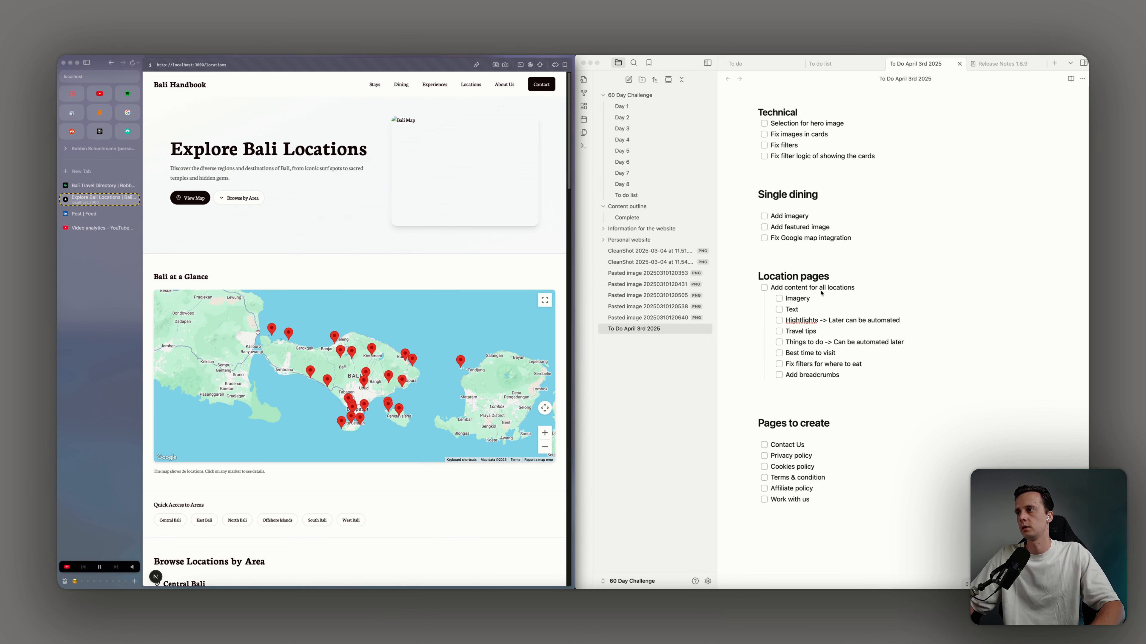
Add the task "Feature to select hero image" above the content task under Location pages
{"action": "left_click", "coordinate": [769, 290]}
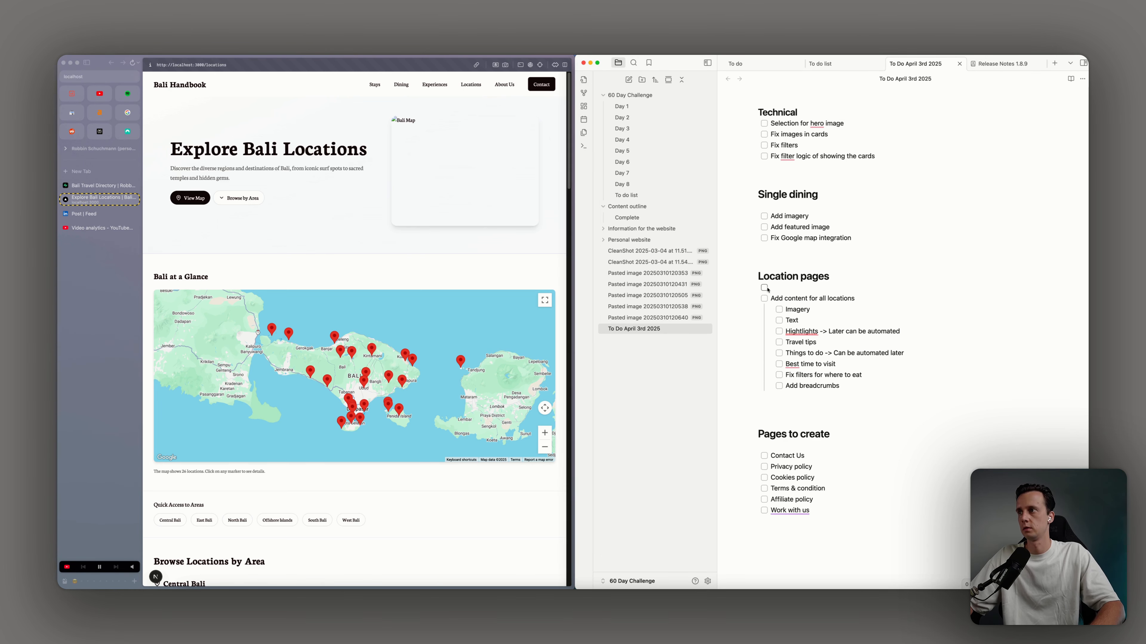
{"action": "left_click", "coordinate": [775, 288]}
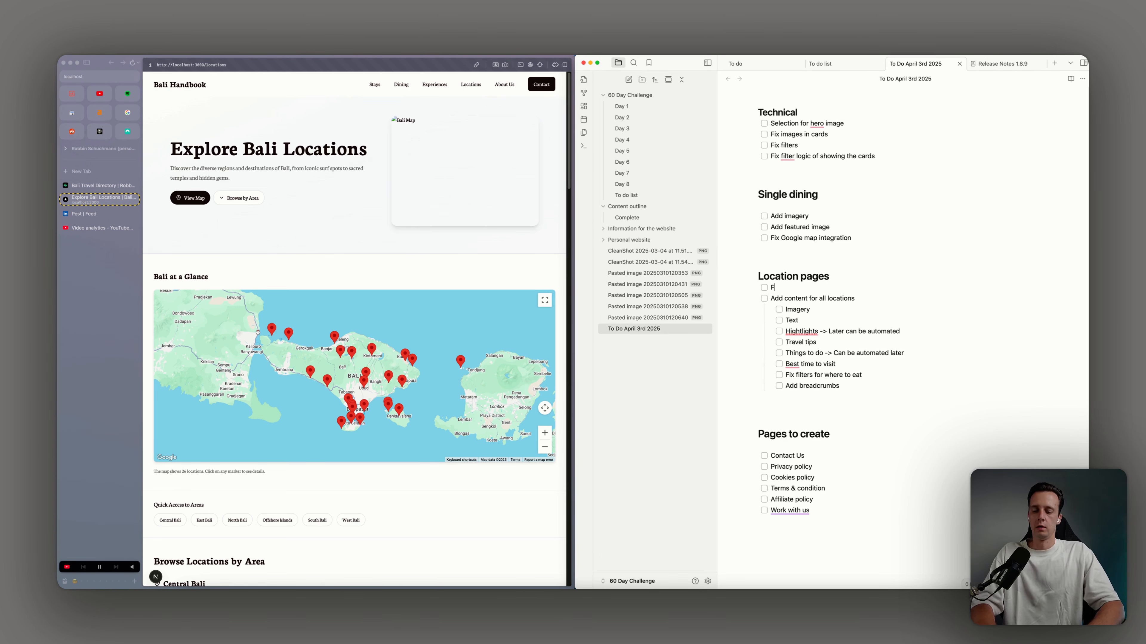
{"action": "type", "text": "Feature to select "}
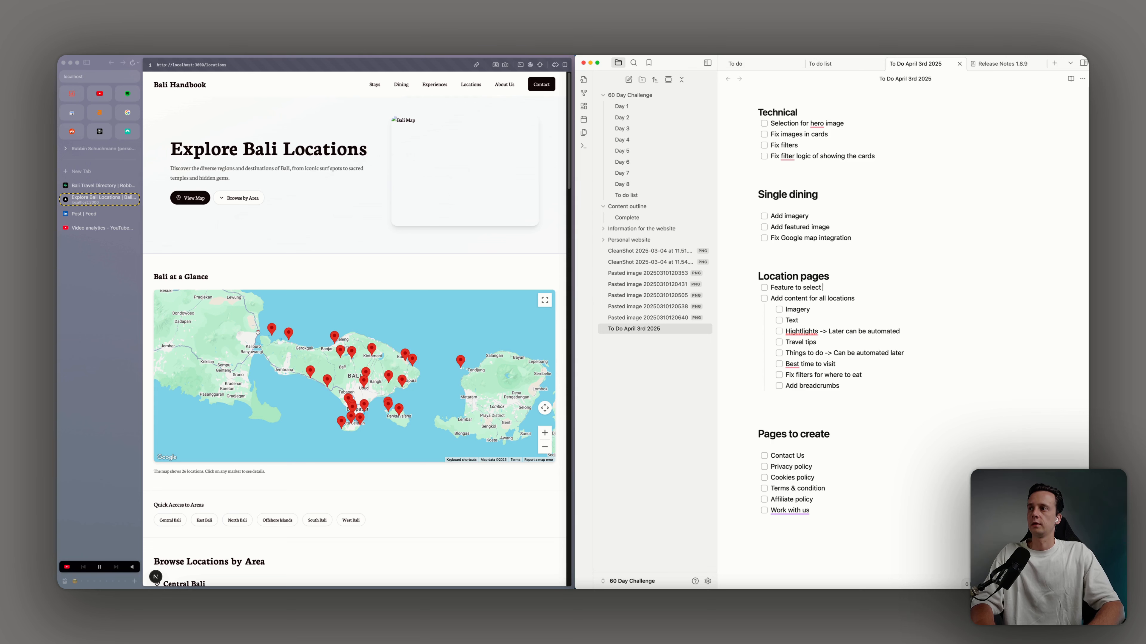
{"action": "type", "text": "hero image"}
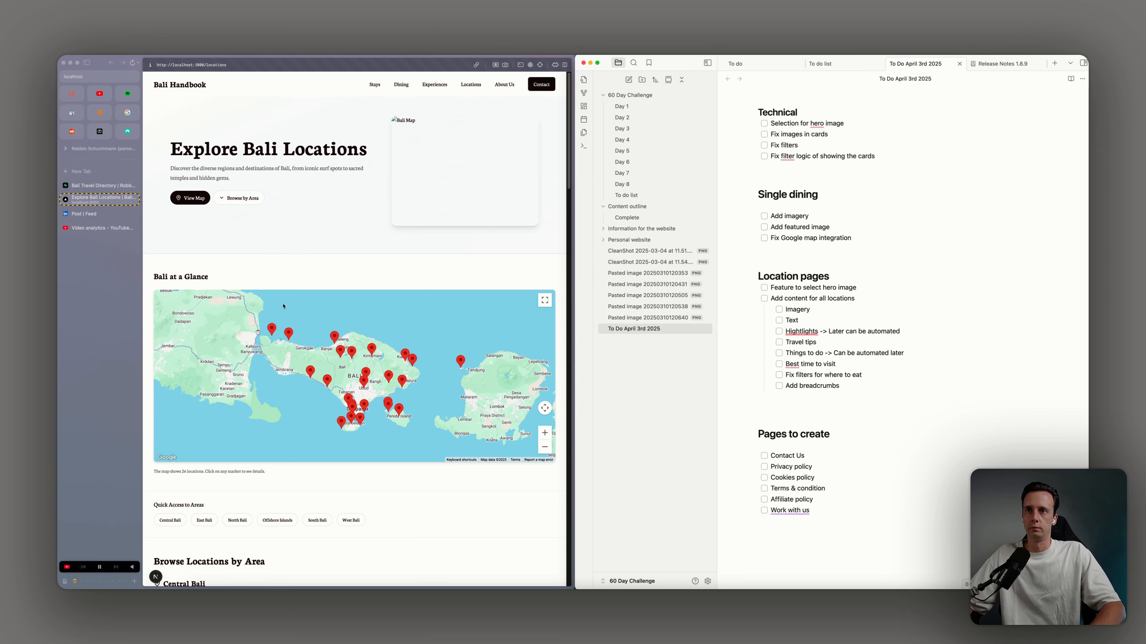
Examine the Locations overview page's map, area links and location cards
{"action": "scroll", "coordinate": [283, 306], "scroll_direction": "down", "scroll_amount": 5}
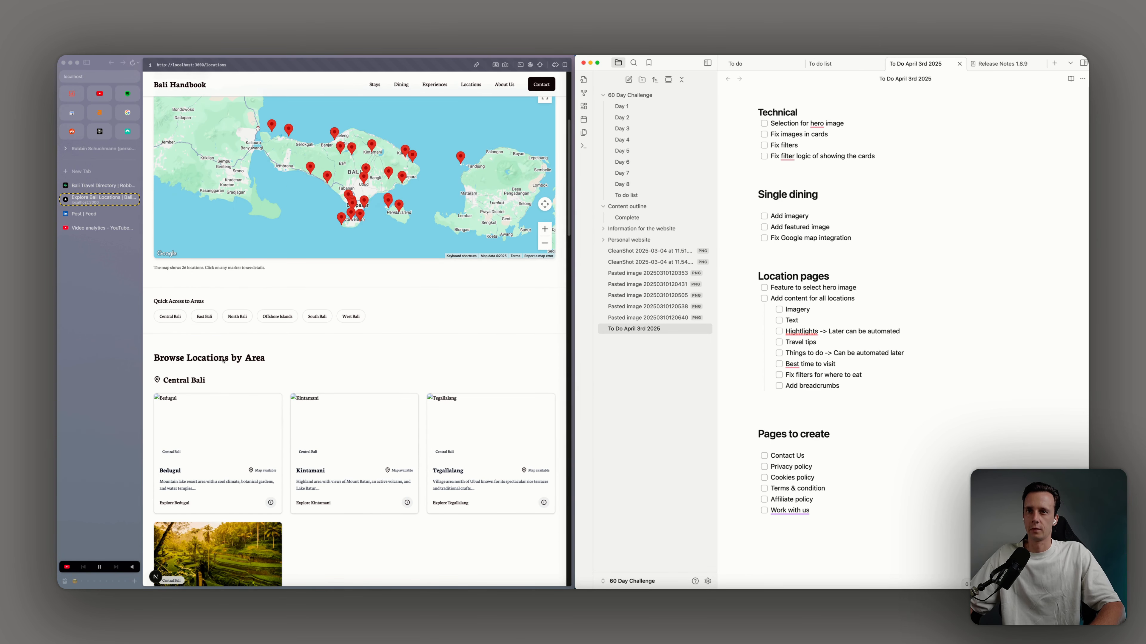
{"action": "scroll", "coordinate": [277, 240], "scroll_direction": "up", "scroll_amount": 2}
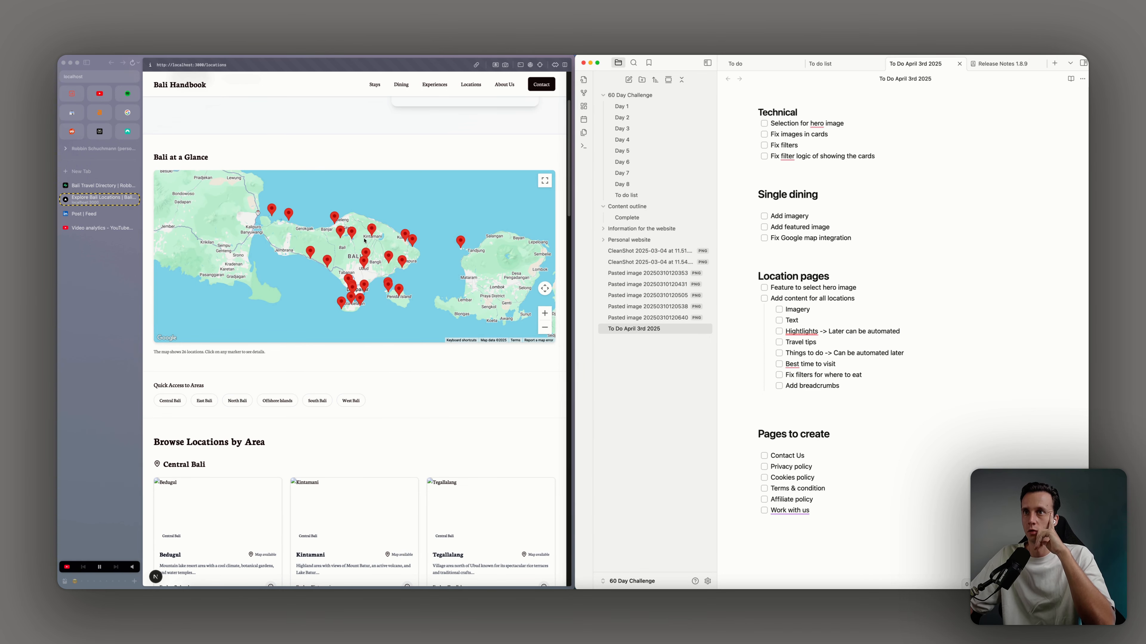
{"action": "scroll", "coordinate": [282, 405], "scroll_direction": "down", "scroll_amount": 1}
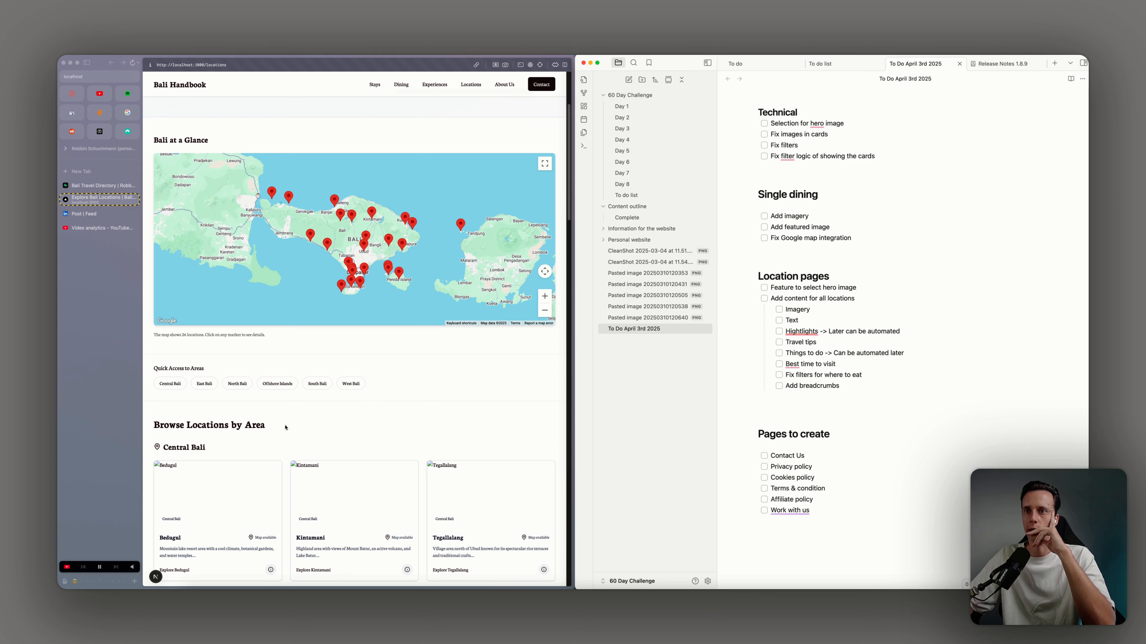
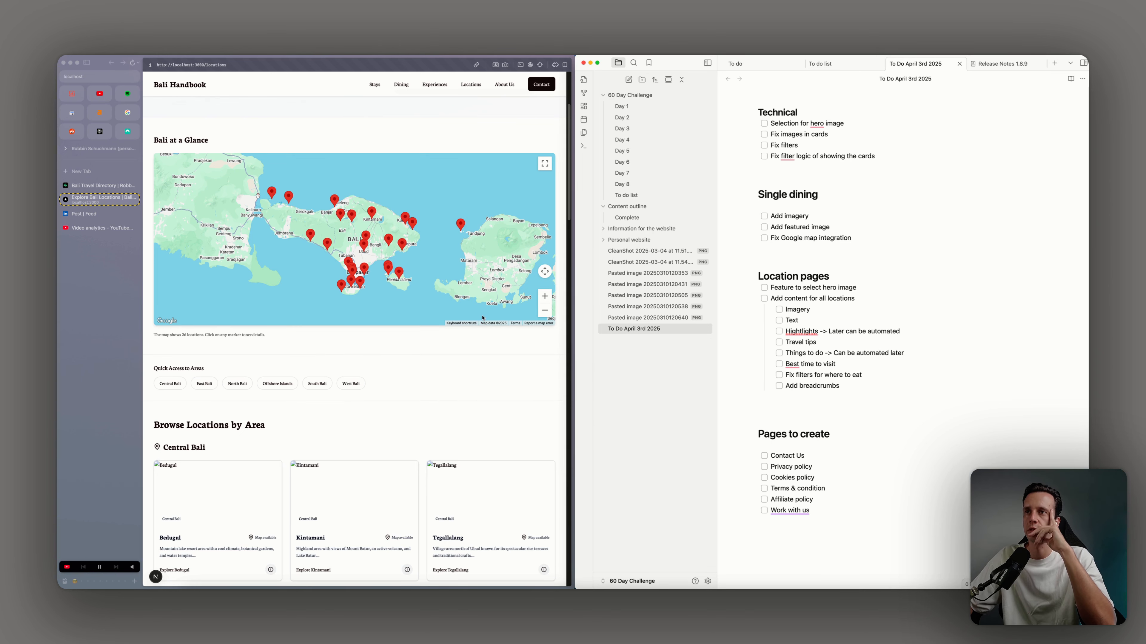
Open the Stays page from the Locations page and skim its categories, filters and listing
{"action": "scroll", "coordinate": [350, 269], "scroll_direction": "up", "scroll_amount": 3}
{"action": "left_click", "coordinate": [323, 202]}
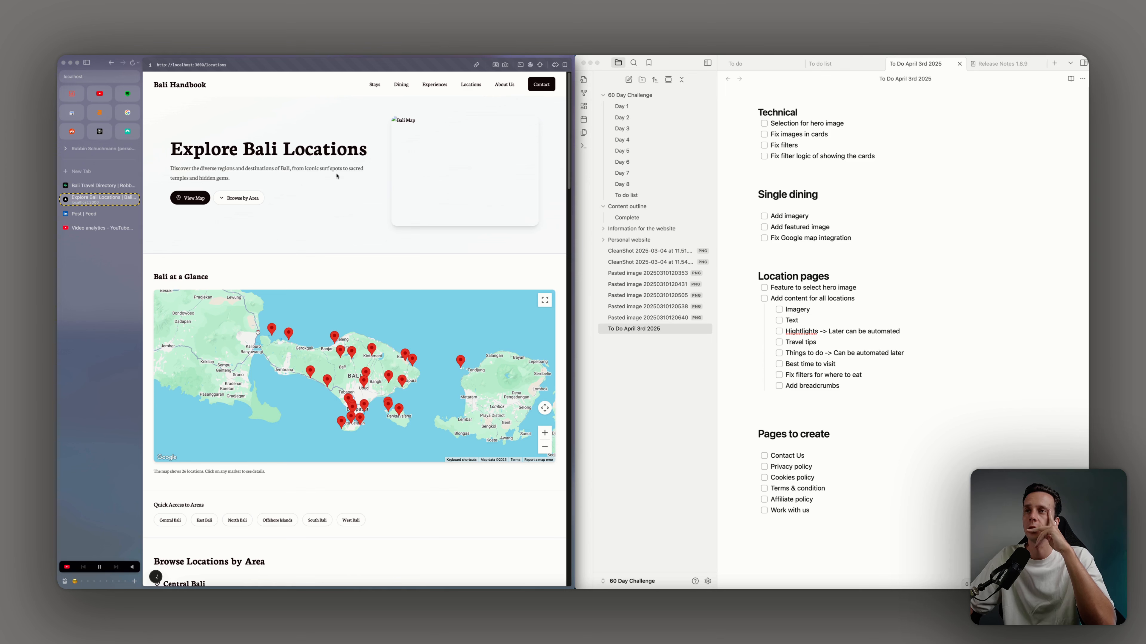
{"action": "scroll", "coordinate": [353, 184], "scroll_direction": "down", "scroll_amount": 6}
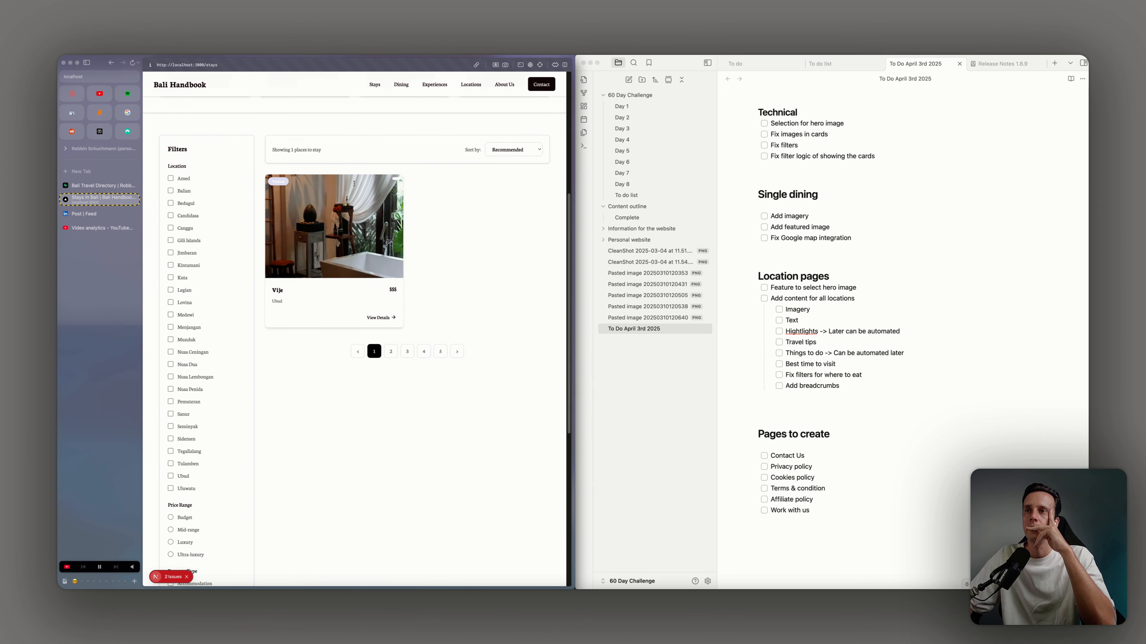
{"action": "scroll", "coordinate": [354, 183], "scroll_direction": "down", "scroll_amount": 5}
{"action": "scroll", "coordinate": [363, 184], "scroll_direction": "up", "scroll_amount": 15}
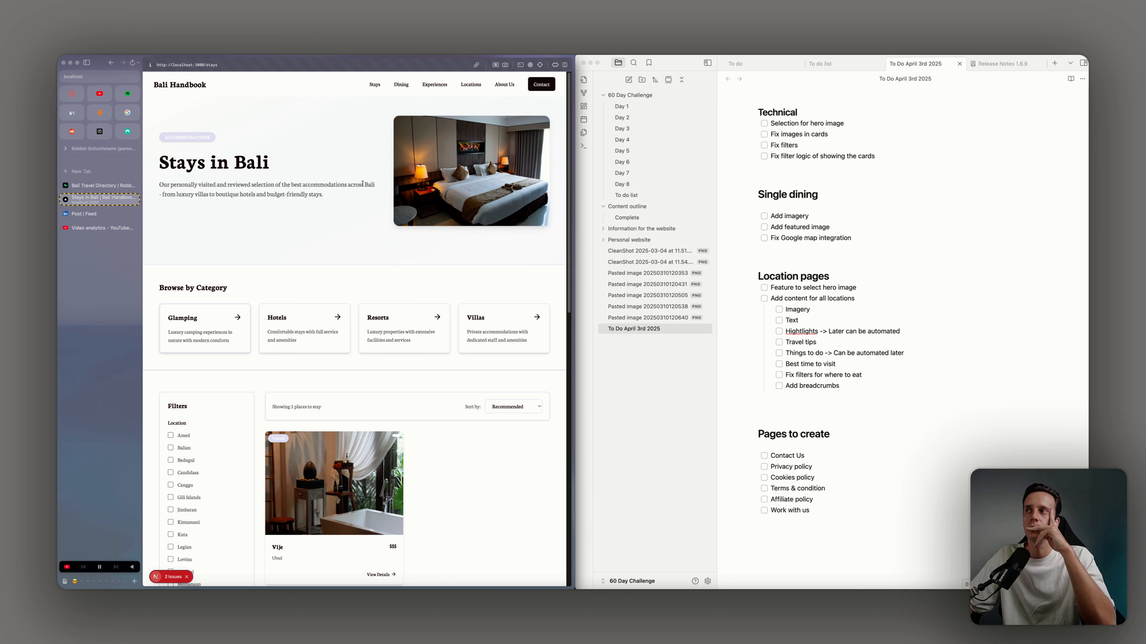
Correct the misspelled word in the Location pages subtask to "Highlights"
{"action": "double_click", "coordinate": [801, 331]}
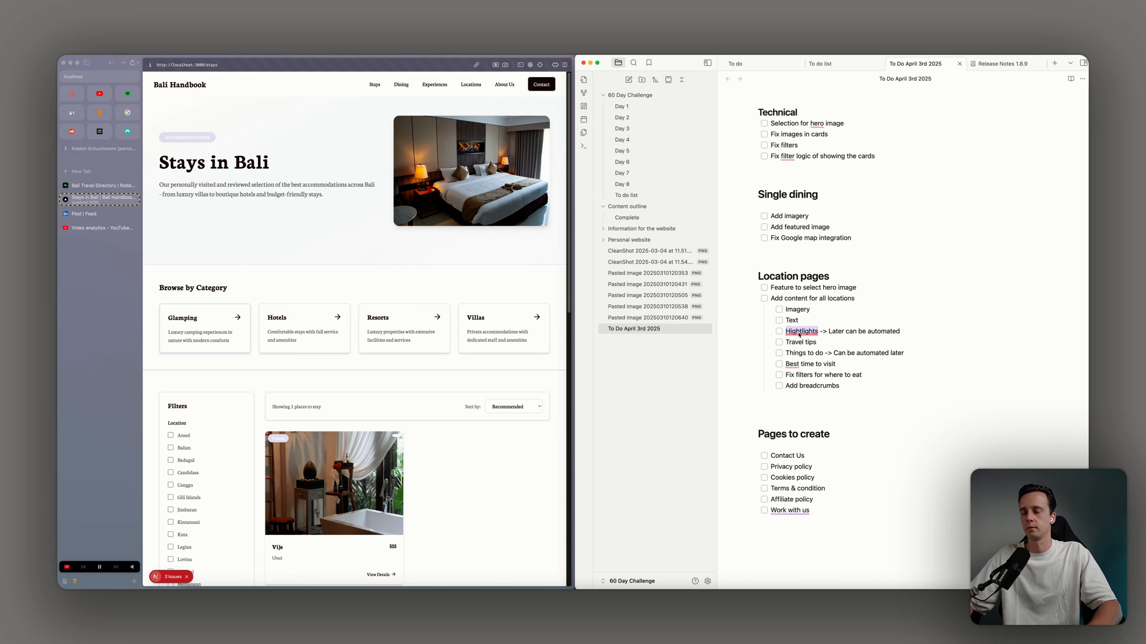
{"action": "type", "text": "Highlights"}
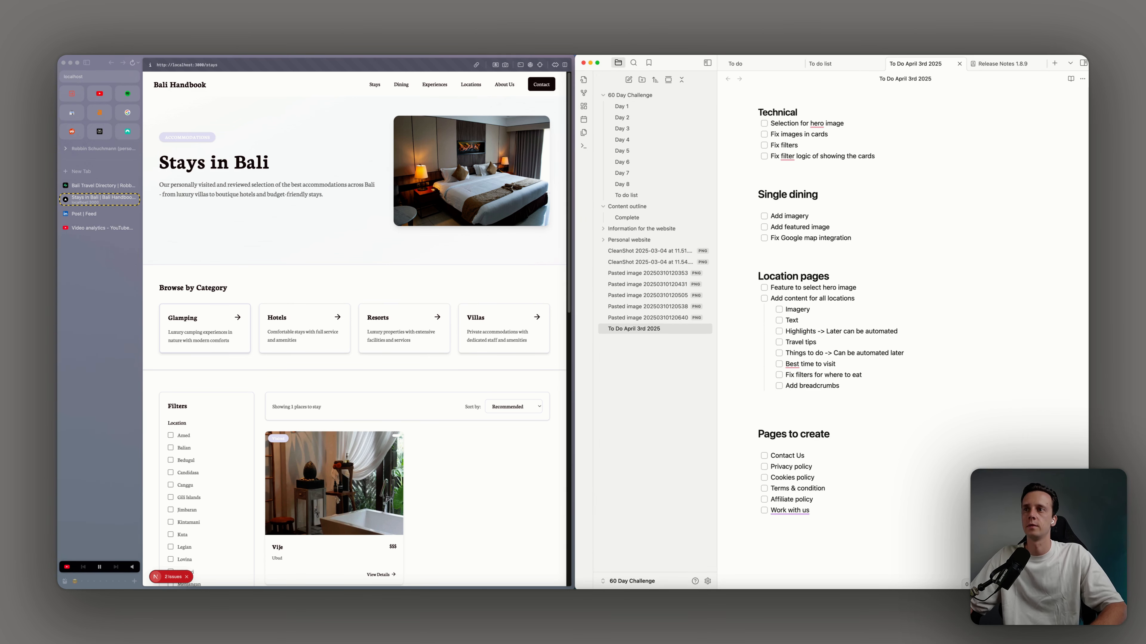
Add a second-level heading "Things to think of" after Pages to create, with the checkbox task "How to only show popular locations with content"
{"action": "left_click", "coordinate": [526, 283]}
{"action": "scroll", "coordinate": [371, 362], "scroll_direction": "down", "scroll_amount": 15}
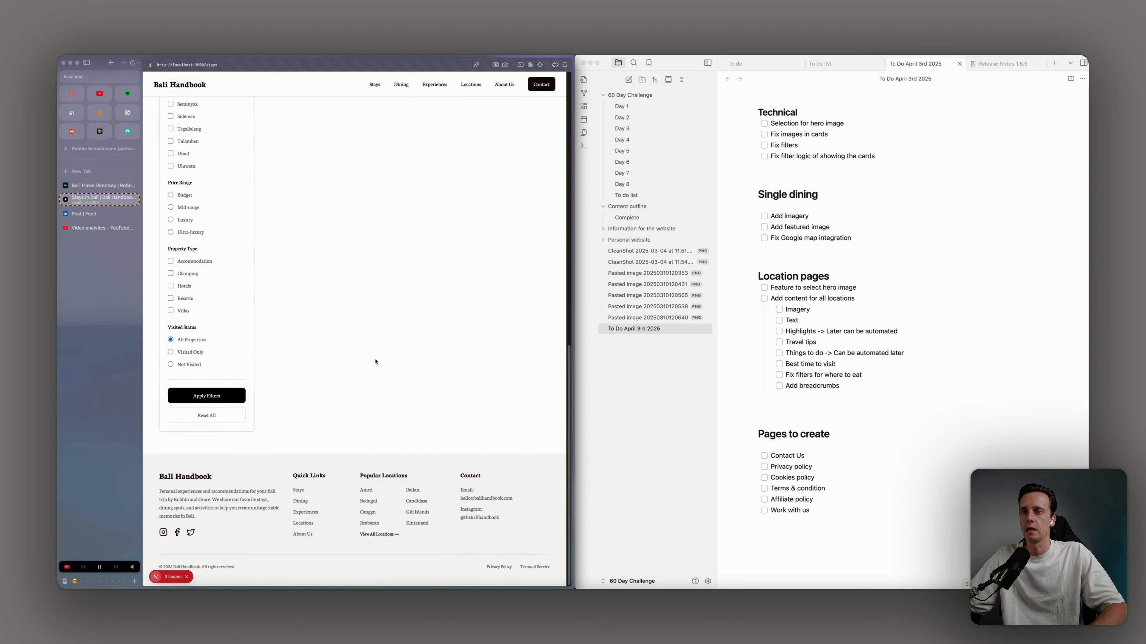
{"action": "left_click", "coordinate": [946, 529]}
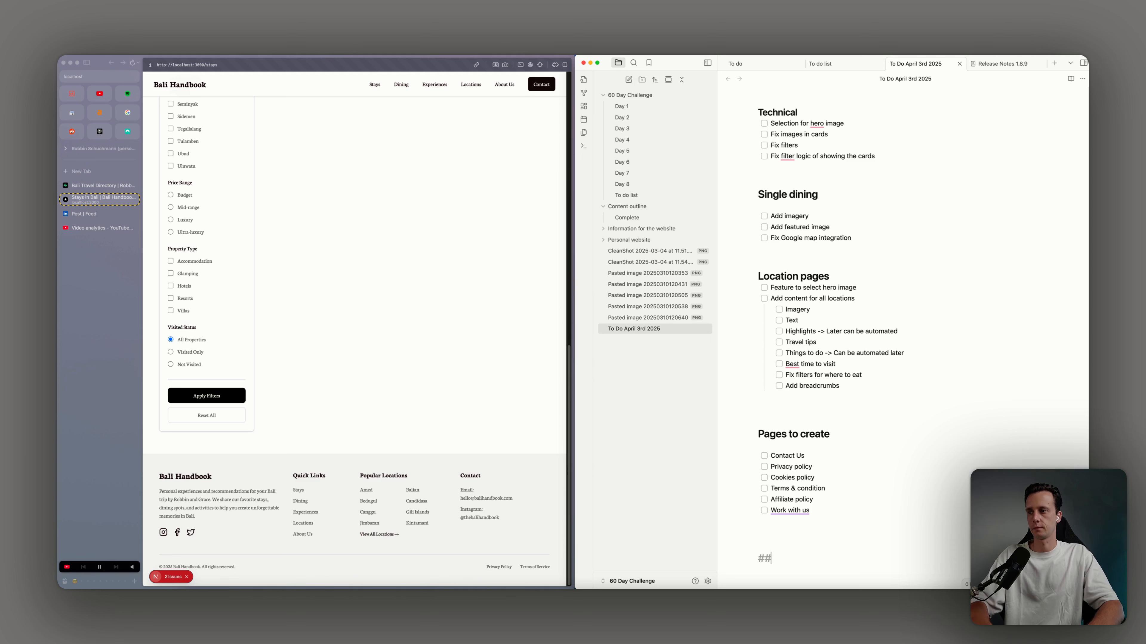
{"action": "type", "text": "## Things to think of"}
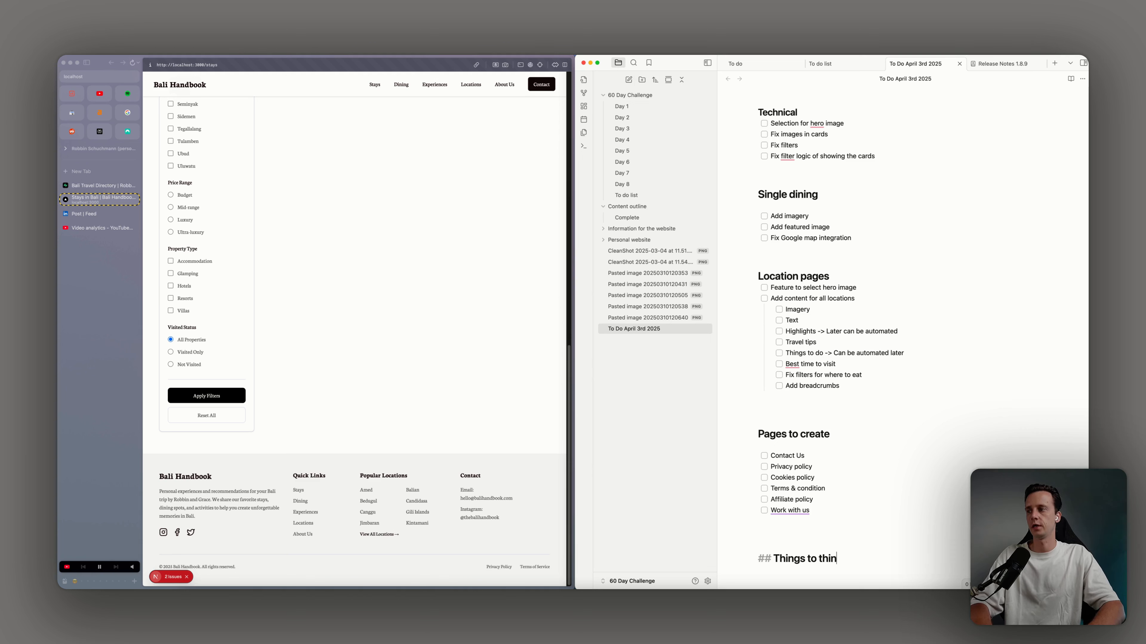
{"action": "key", "text": "Return"}
{"action": "type", "text": "- ["}
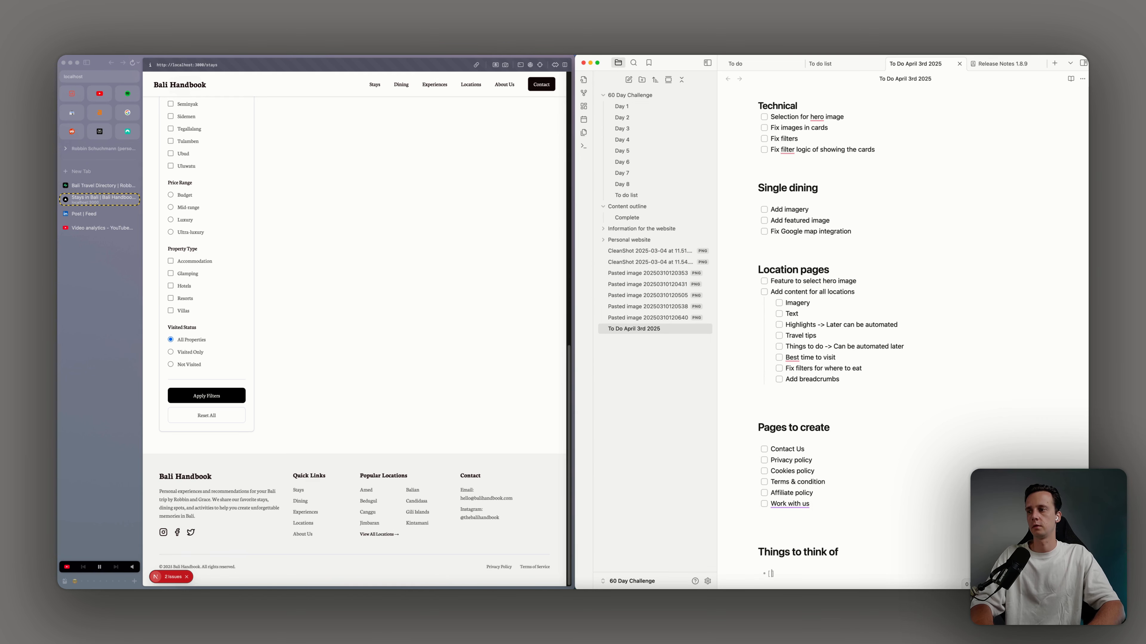
{"action": "type", "text": " ] How to on"}
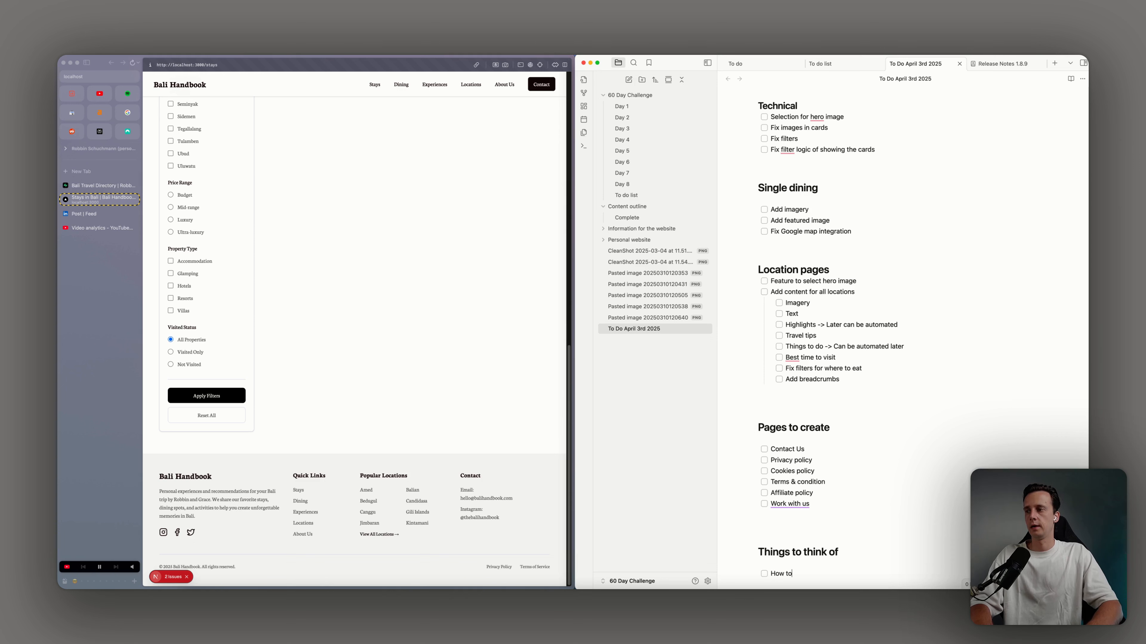
{"action": "type", "text": "ly show popular "}
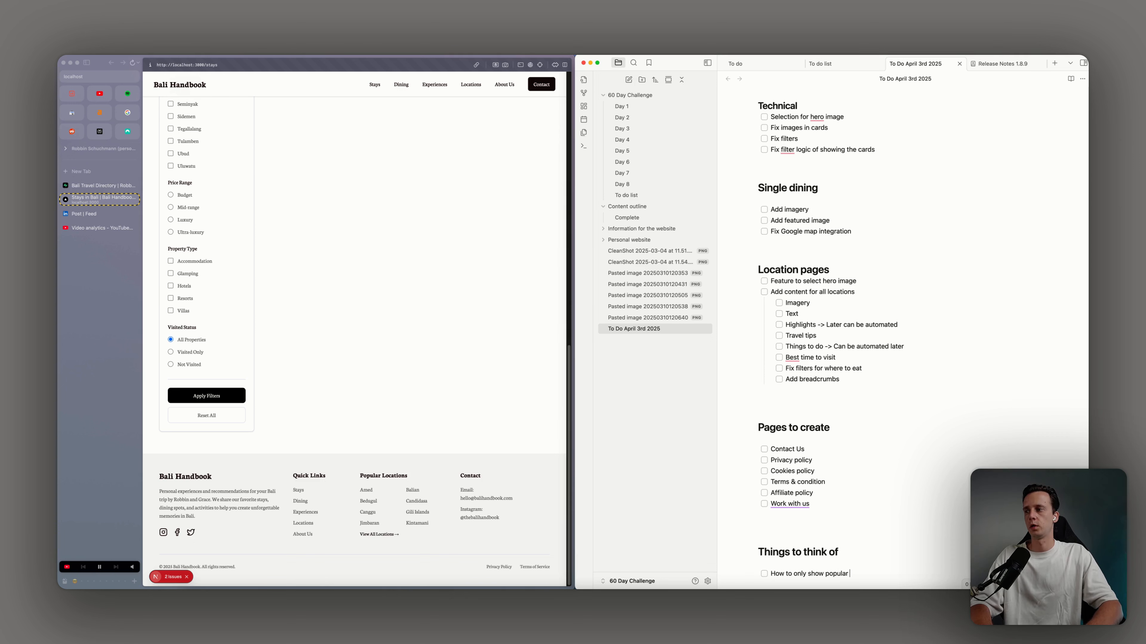
{"action": "type", "text": "locations with content"}
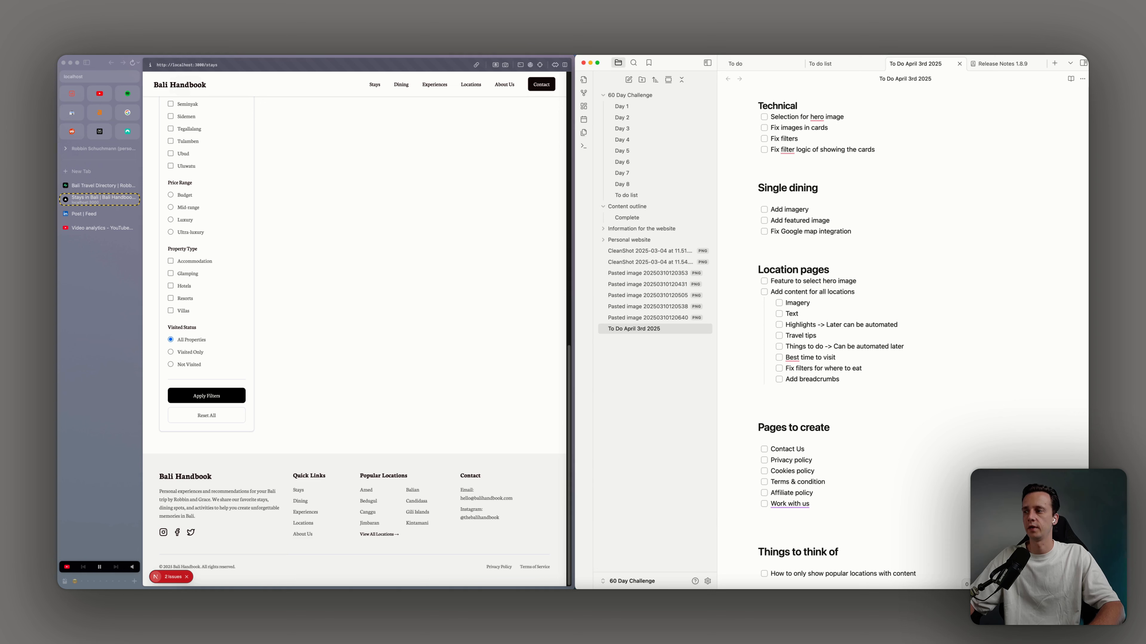
Add the indented subtask "Same goes for categories" under the popular locations task
{"action": "key", "text": "Return"}
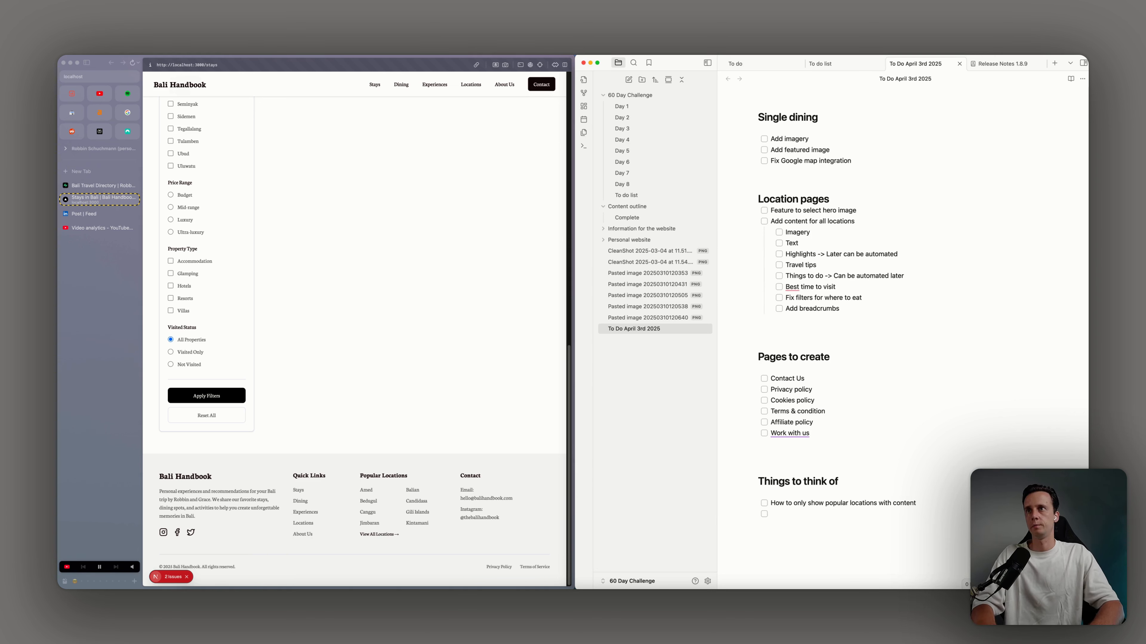
{"action": "key", "text": "BackSpace"}
{"action": "key", "text": "BackSpace"}
{"action": "key", "text": "BackSpace"}
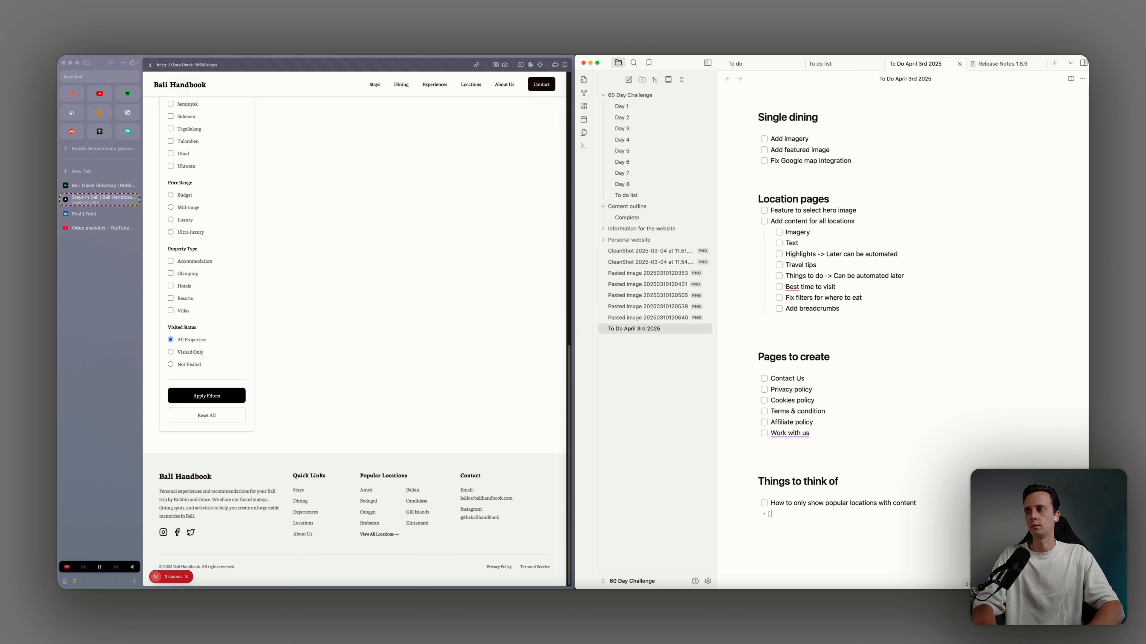
{"action": "key", "text": "Tab"}
{"action": "type", "text": "Same goes for categories "}
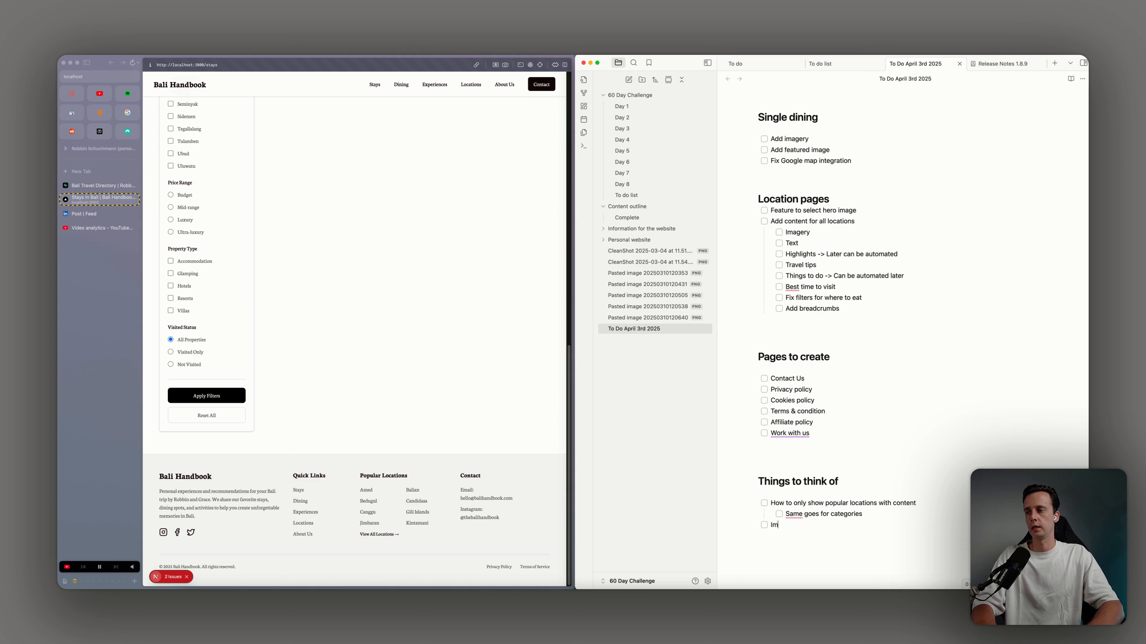
Add a task "Implement" under Things to think of, with the subtasks "Wellness", "Beachclubs" and "Activities"
{"action": "type", "text": "Implement"}
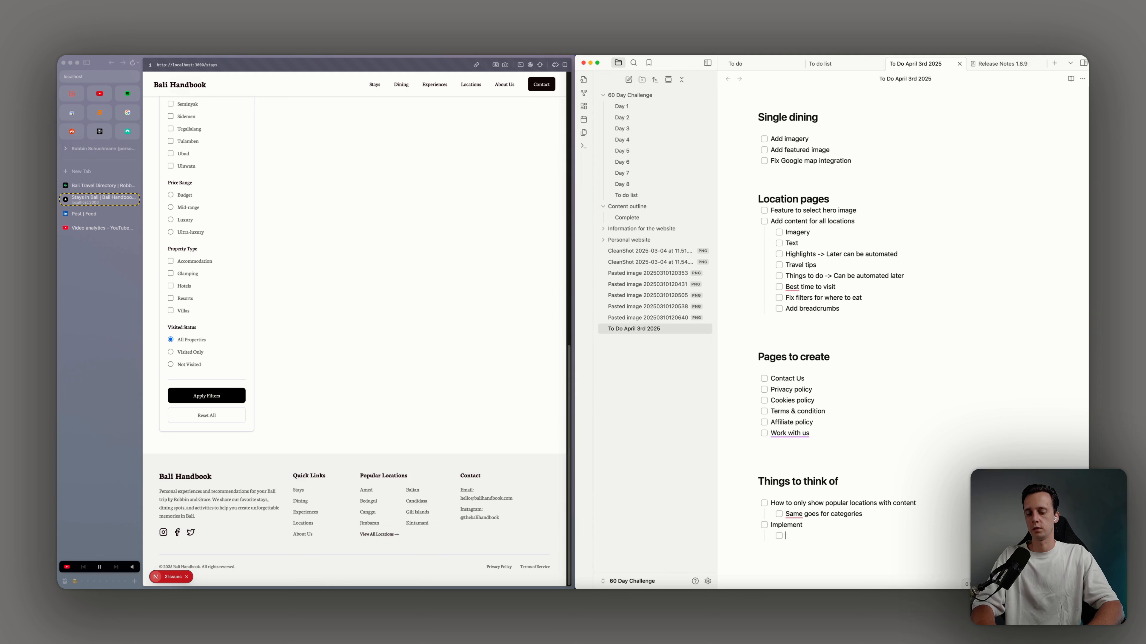
{"action": "type", "text": "Wellness B"}
{"action": "type", "text": "eachcl"}
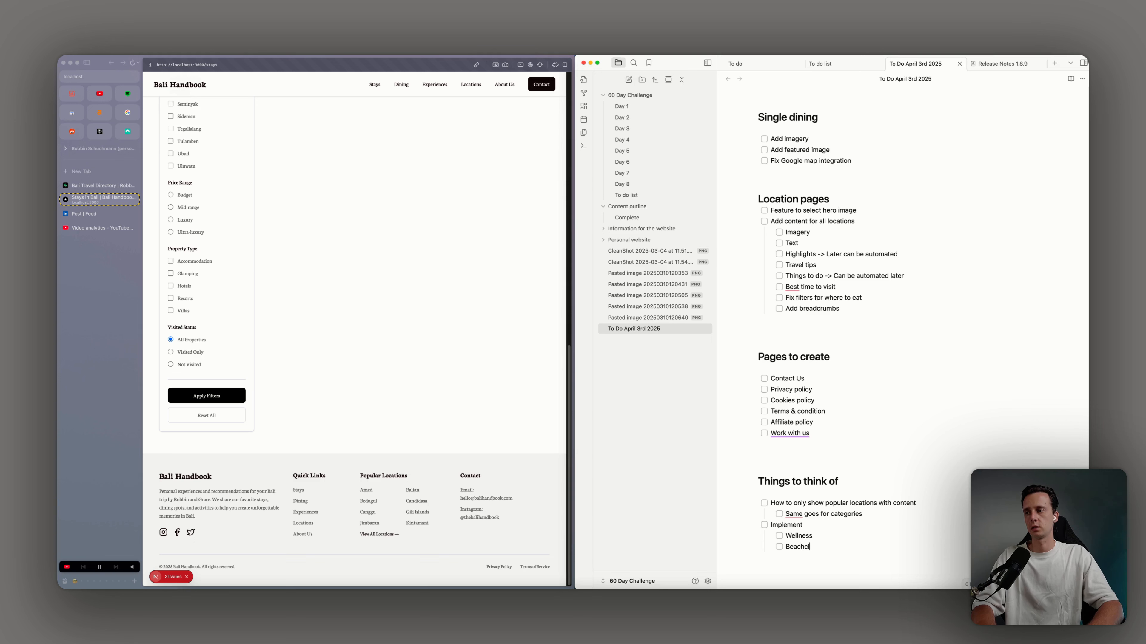
{"action": "type", "text": "ubs A"}
{"action": "type", "text": "ctivite"}
{"action": "key", "text": "BackSpace"}
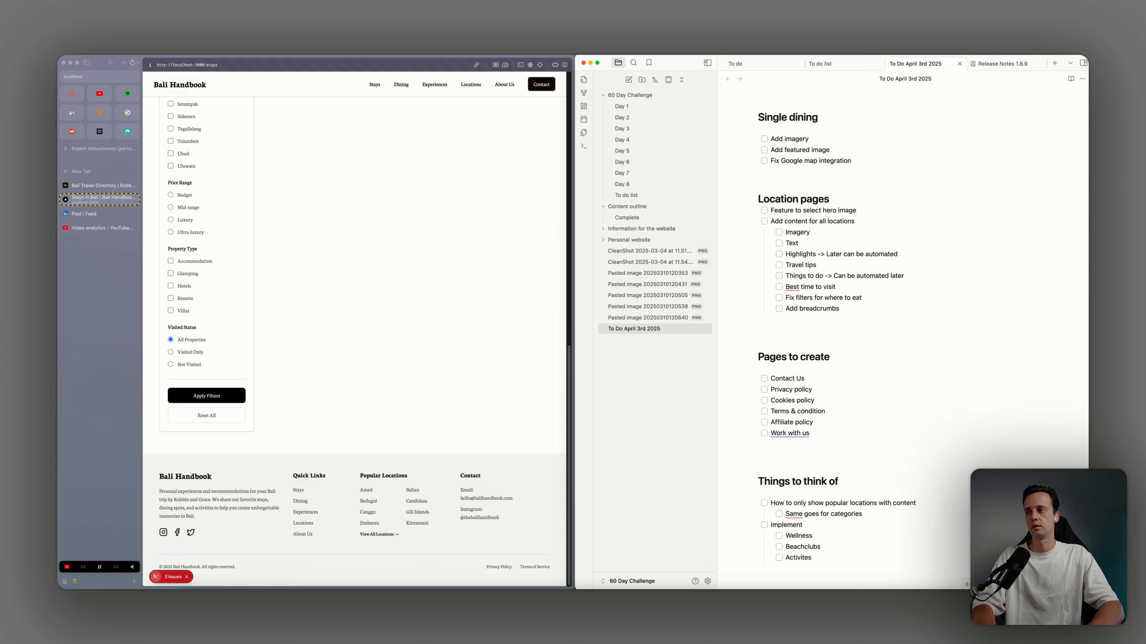
{"action": "type", "text": "ies"}
{"action": "key", "text": "Return"}
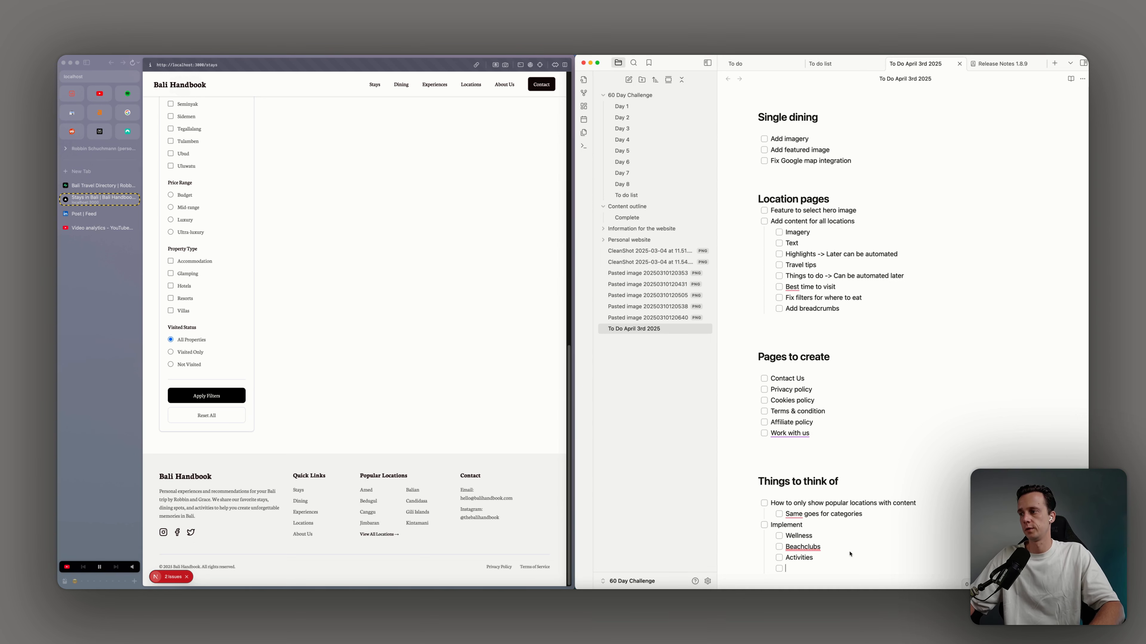
Nest the subtasks "Front-end" and "Back-end" under Wellness
{"action": "left_click", "coordinate": [829, 539]}
{"action": "key", "text": "Return"}
{"action": "key", "text": "Tab"}
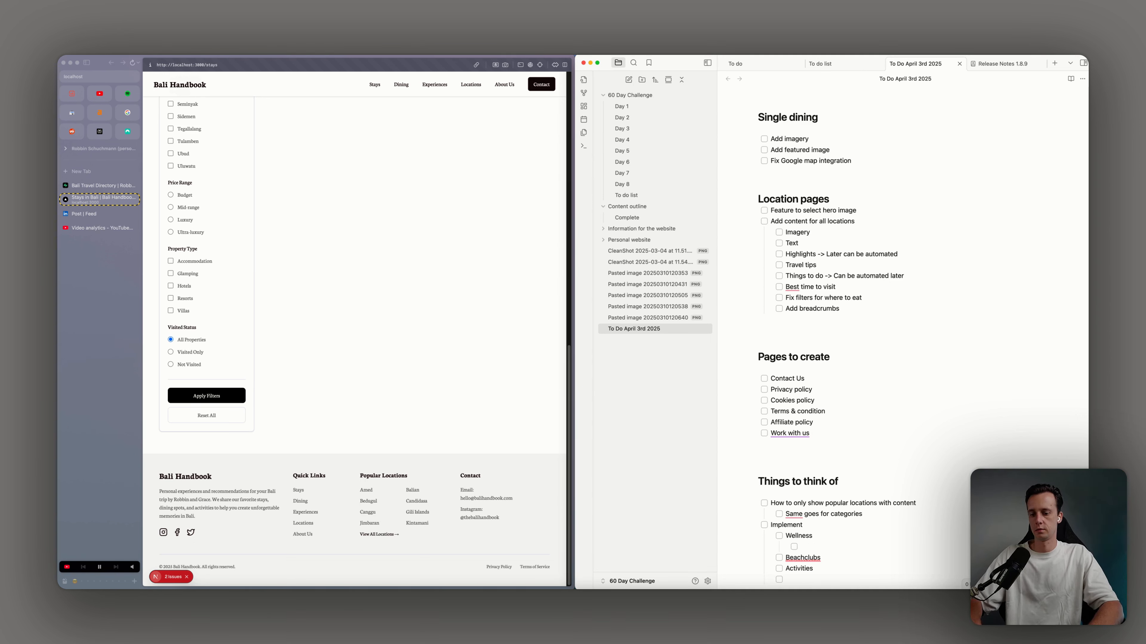
{"action": "type", "text": "Front-end"}
{"action": "key", "text": "Return"}
{"action": "type", "text": "B"}
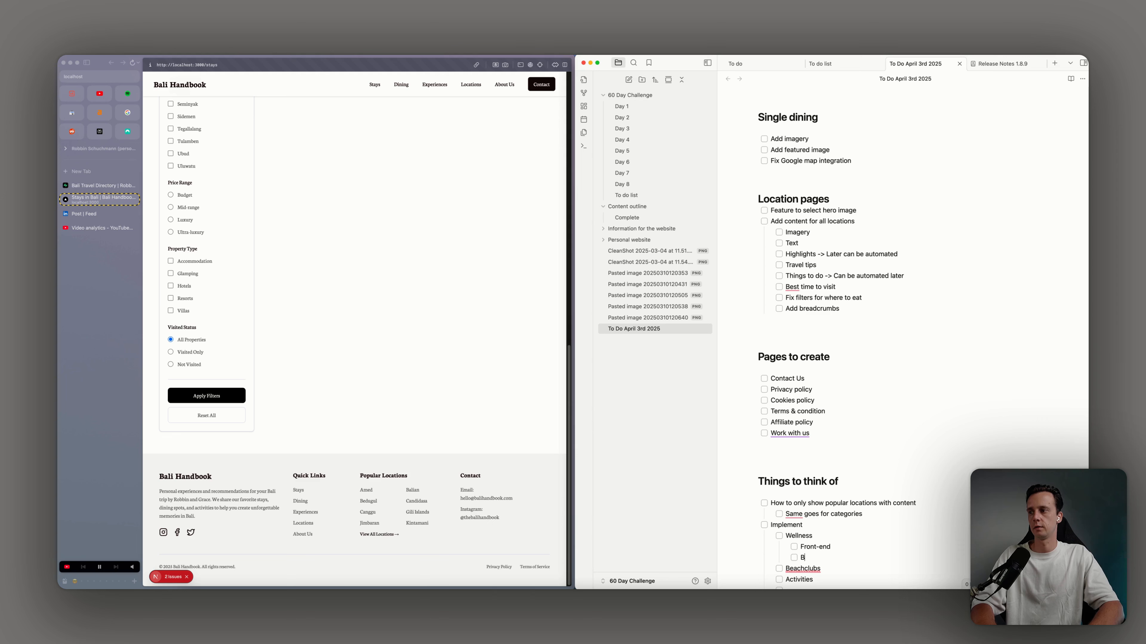
{"action": "type", "text": "ack-end"}
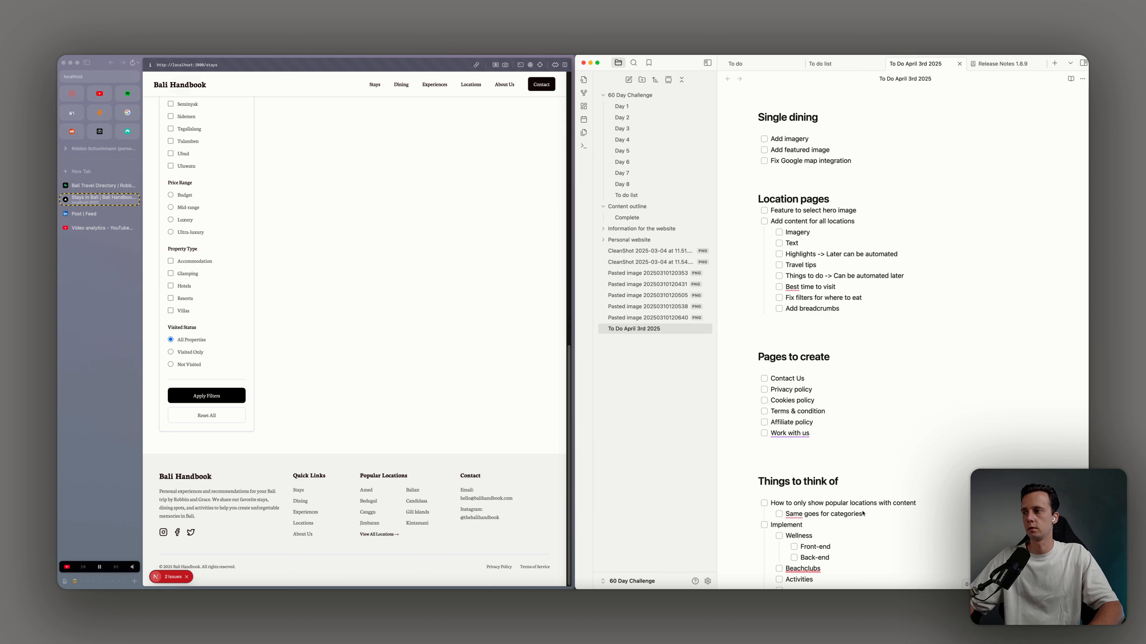
Copy the Front-end and Back-end subtasks from Wellness and nest them under Beachclubs
{"action": "key", "text": "Down"}
{"action": "key", "text": "Down"}
{"action": "key", "text": "Return"}
{"action": "scroll", "coordinate": [826, 478], "scroll_direction": "down", "scroll_amount": 3}
{"action": "left_click_drag", "start_coordinate": [829, 479], "coordinate": [800, 467]}
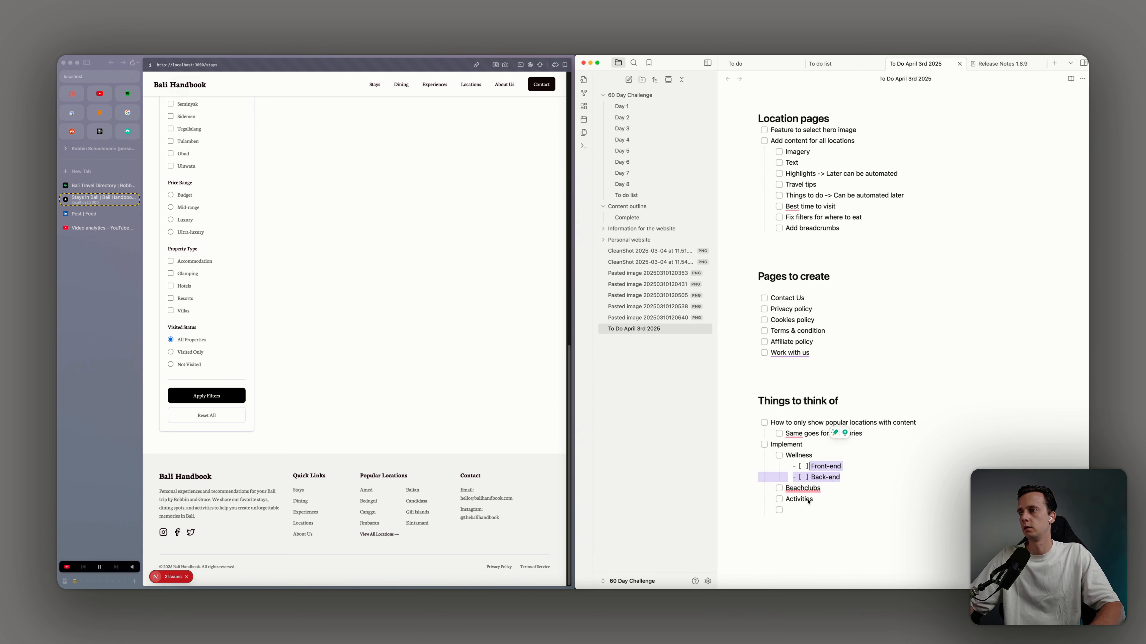
{"action": "left_click", "coordinate": [826, 490]}
{"action": "key", "text": "Return"}
{"action": "key", "text": "Tab"}
{"action": "type", "text": "Front-end Back-end"}
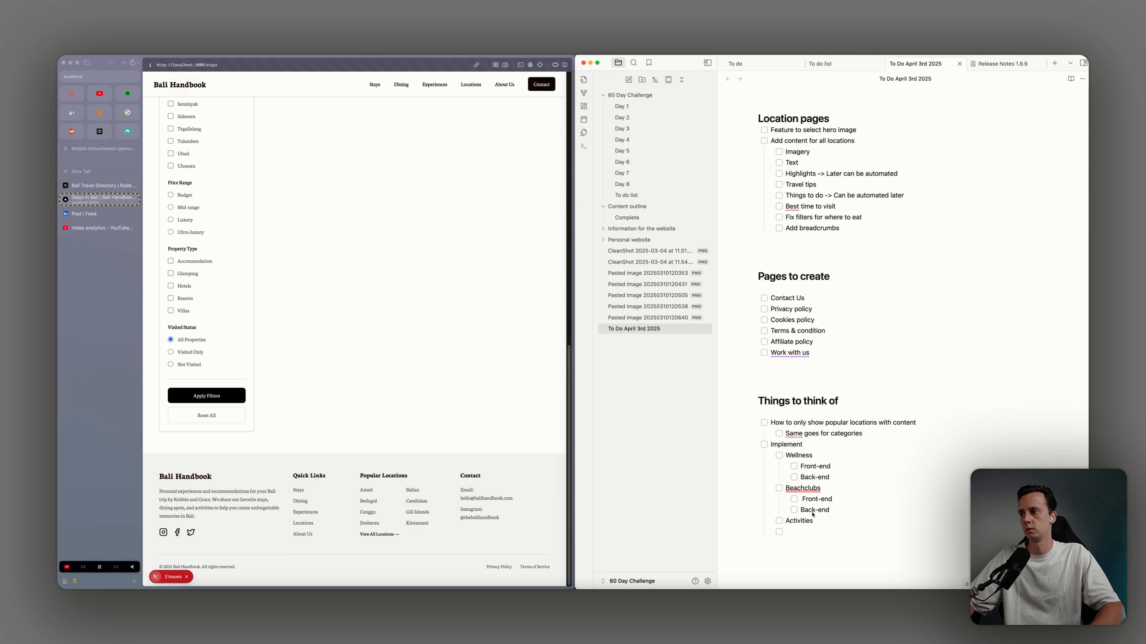
Nest the same "Front-end" and "Back-end" subtasks under Activities
{"action": "left_click", "coordinate": [816, 524]}
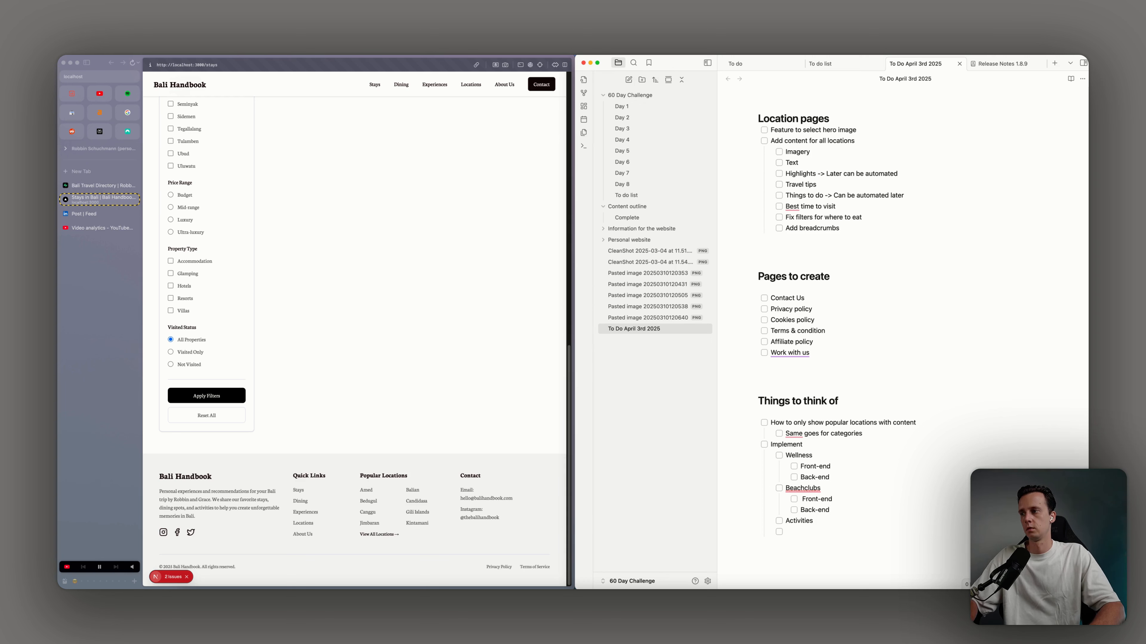
{"action": "key", "text": "Return"}
{"action": "key", "text": "Tab"}
{"action": "type", "text": "Front-end Back-end"}
{"action": "scroll", "coordinate": [808, 530], "scroll_direction": "down", "scroll_amount": 2}
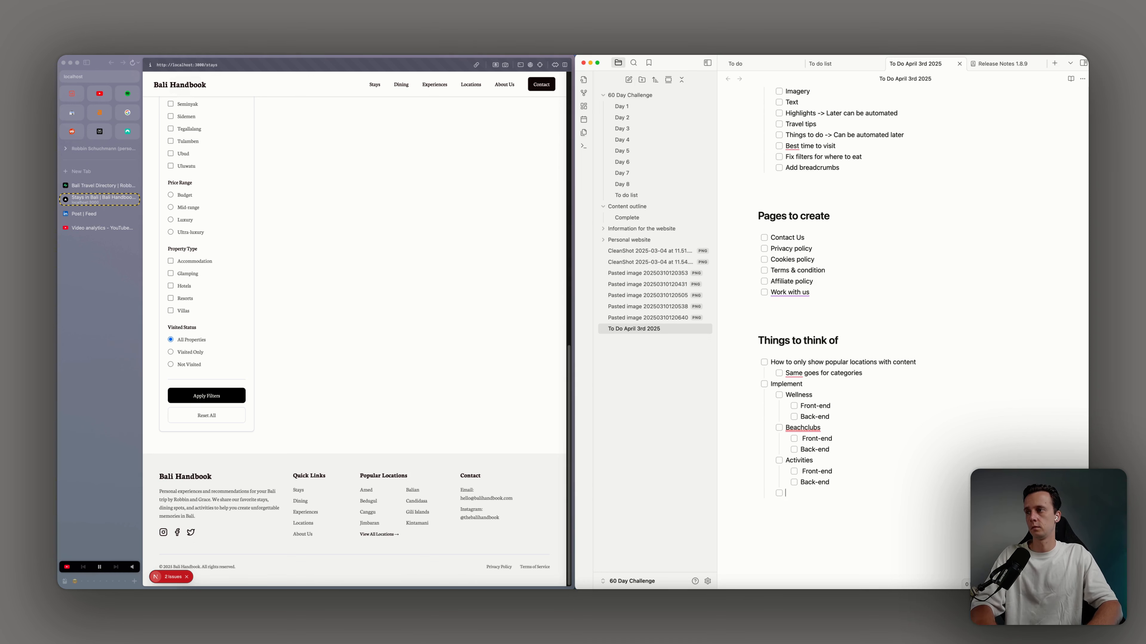
Add the subtask "Feature to bookmark listings -> for the user" under Implement, following the Activities group
{"action": "key", "text": "BackSpace"}
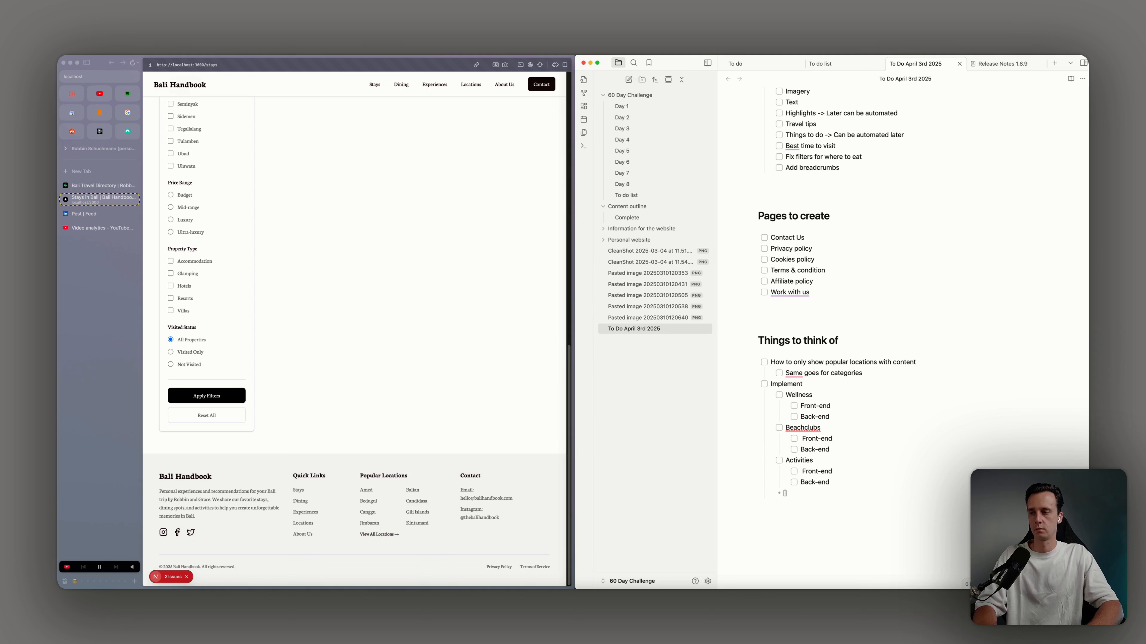
{"action": "type", "text": "[ ] Feature to "}
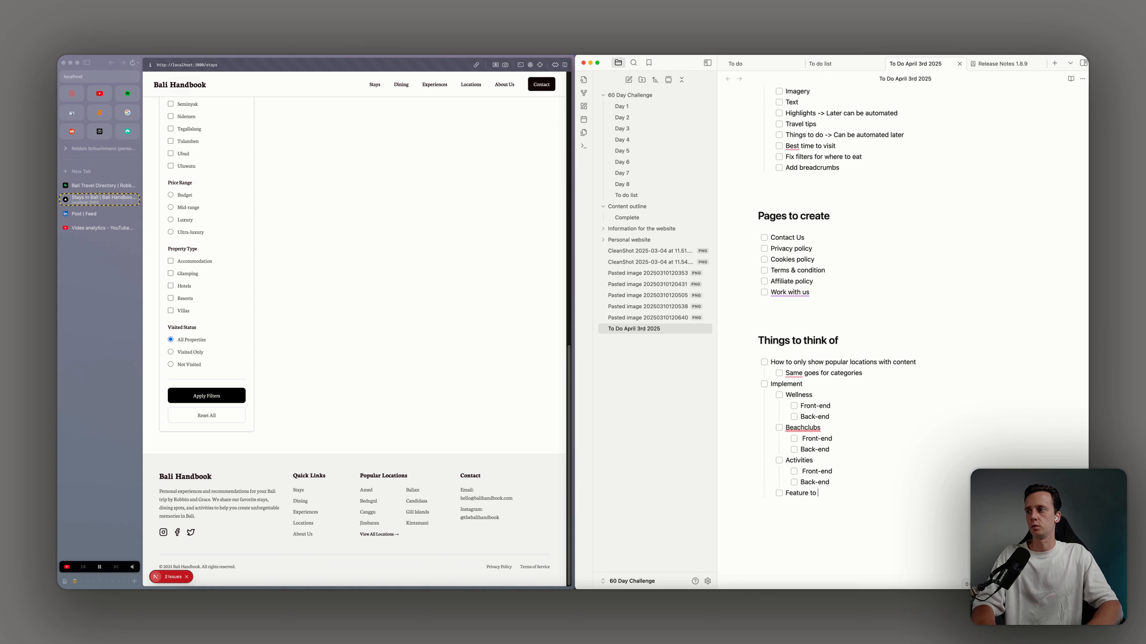
{"action": "type", "text": "bookmark stays"}
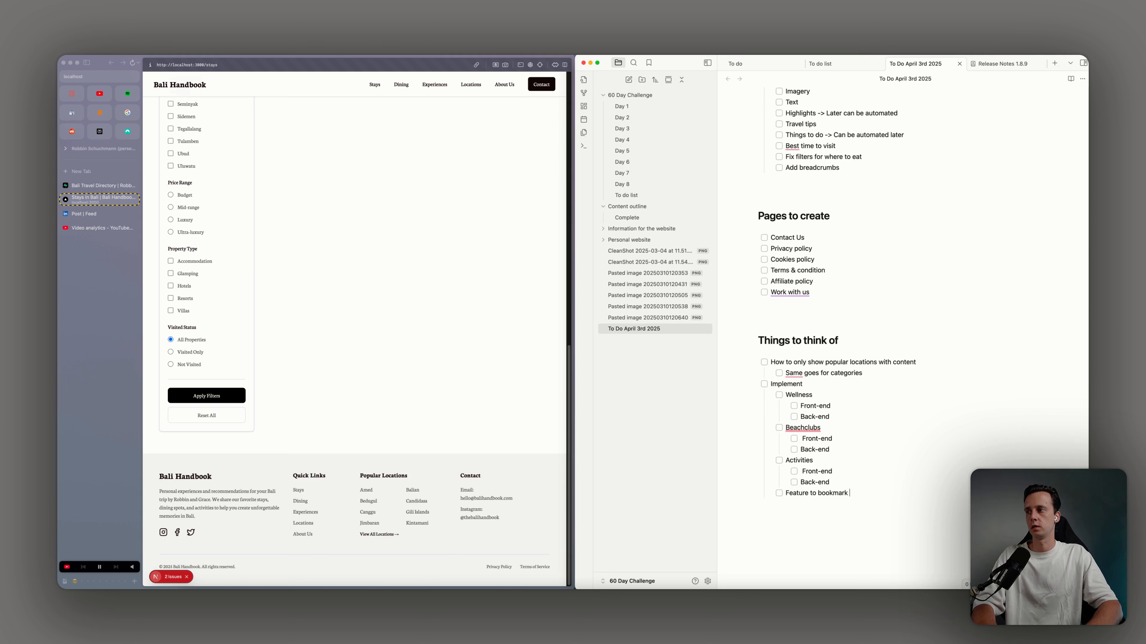
{"action": "type", "text": "listings -> for the user"}
{"action": "key", "text": "Return"}
Add the subtask "Dashboard for the user" following the bookmark feature
{"action": "type", "text": "Admi"}
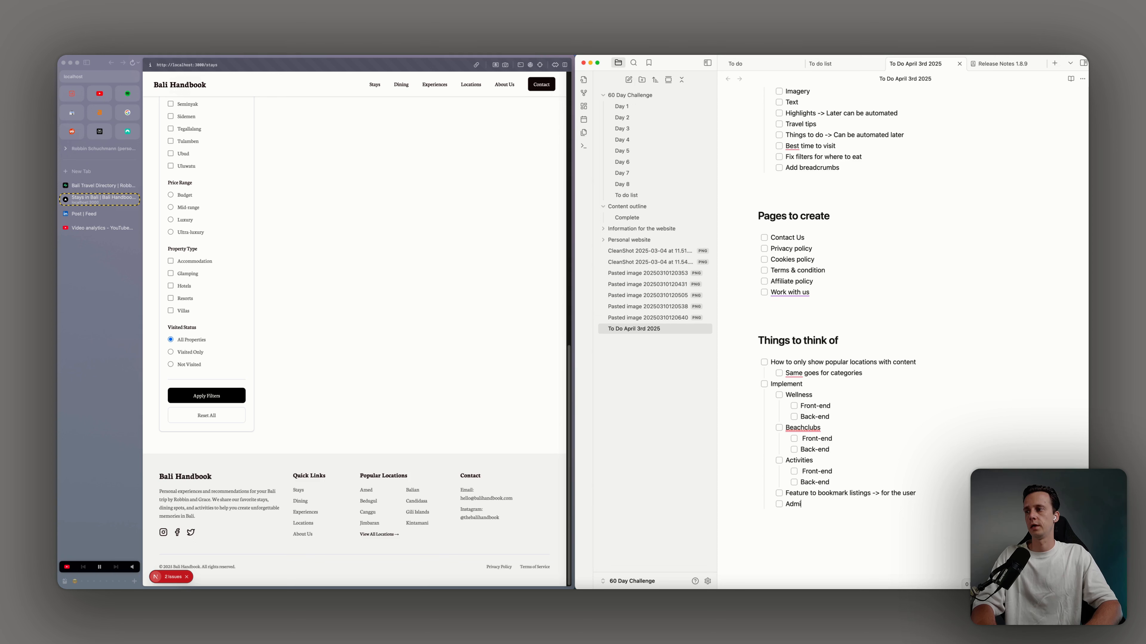
{"action": "type", "text": "n"}
{"action": "key", "text": "alt+BackSpace"}
{"action": "type", "text": "Dashboard for "}
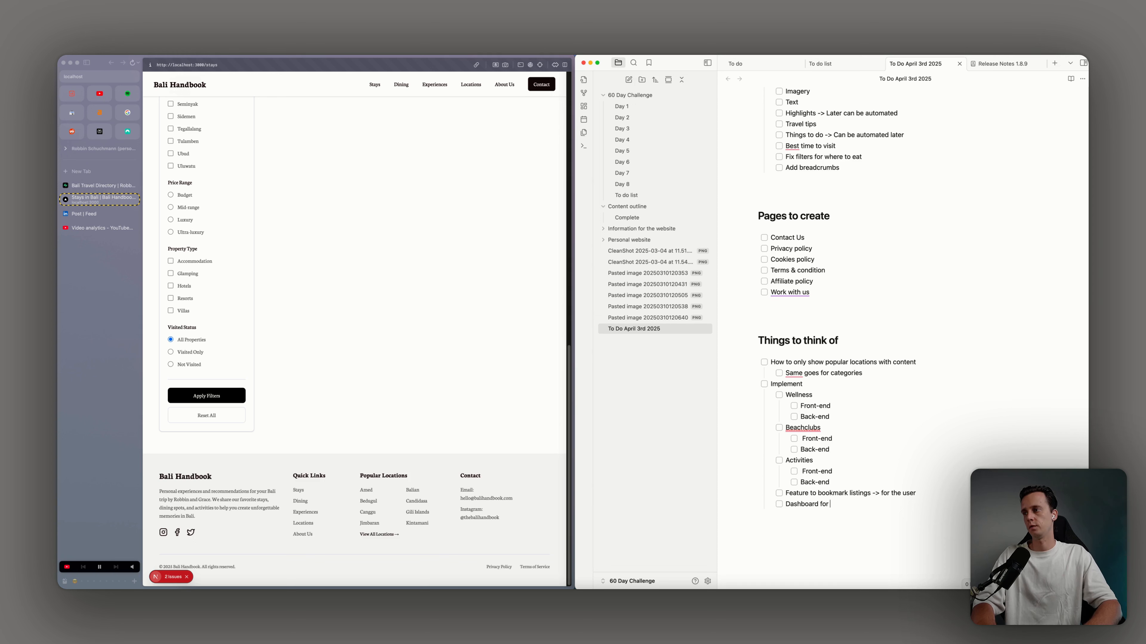
{"action": "type", "text": "the user"}
{"action": "key", "text": "Return"}
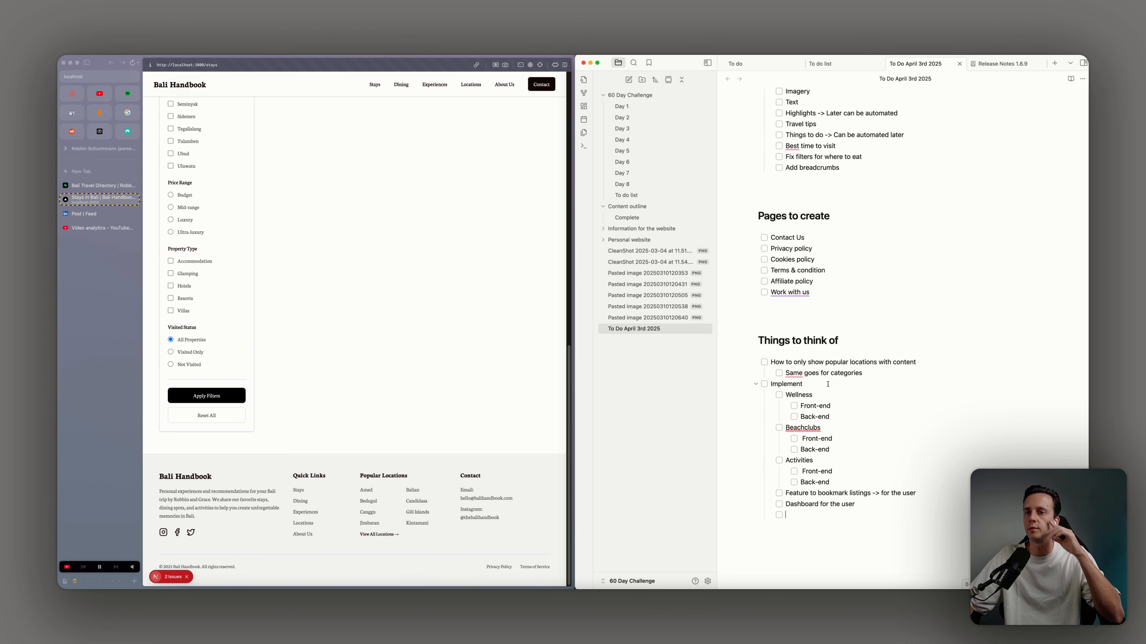
Nest the subtask "Add feature to check our calendars and invite based on availability." under Work with us in Pages to create
{"action": "scroll", "coordinate": [365, 333], "scroll_direction": "up", "scroll_amount": 15}
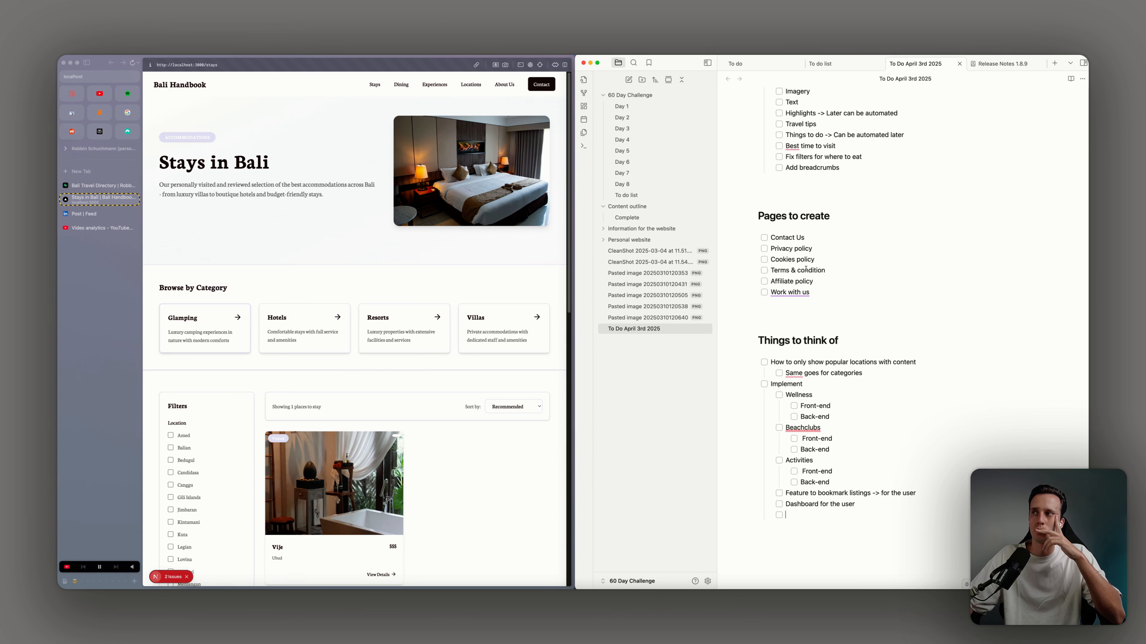
{"action": "scroll", "coordinate": [549, 338], "scroll_direction": "down", "scroll_amount": 15}
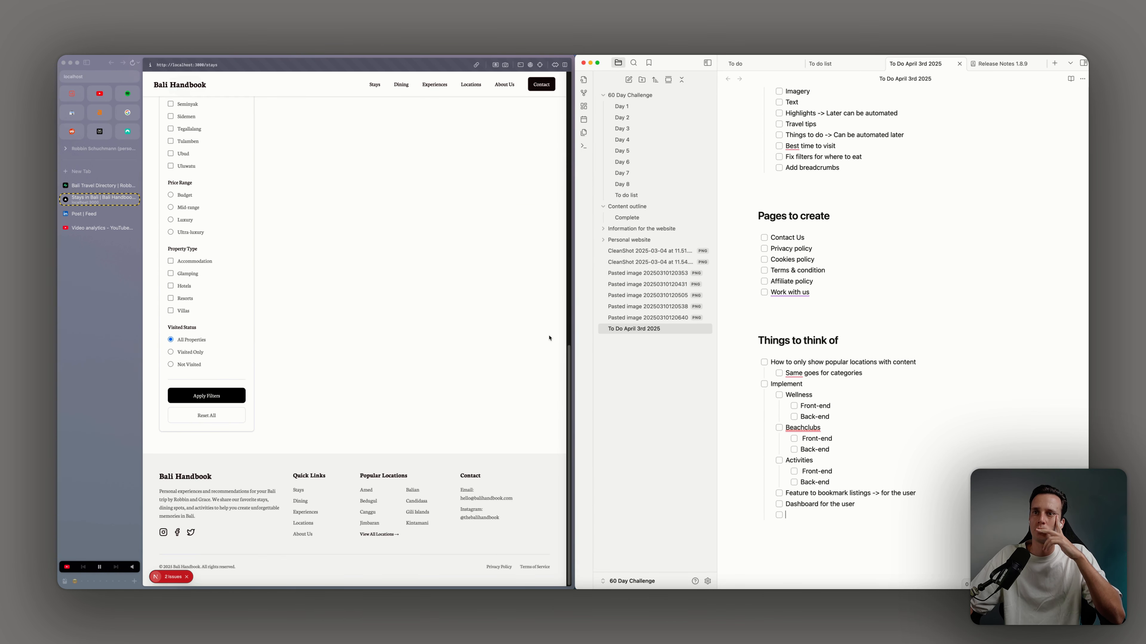
{"action": "left_click", "coordinate": [832, 292]}
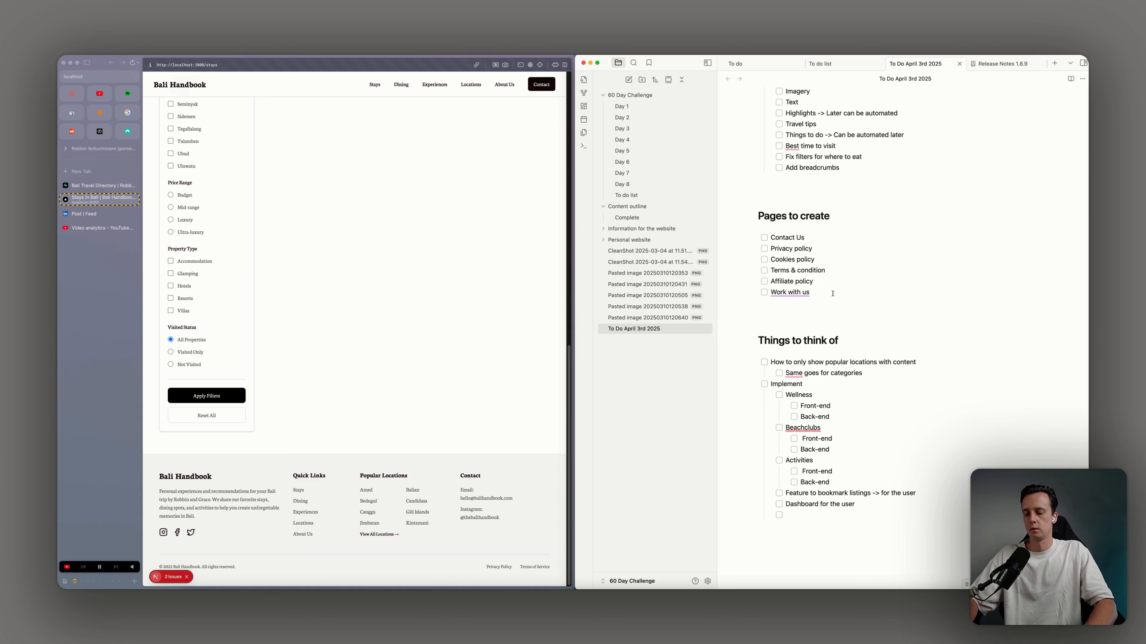
{"action": "key", "text": "Return"}
{"action": "key", "text": "Tab"}
{"action": "type", "text": "Add feature "}
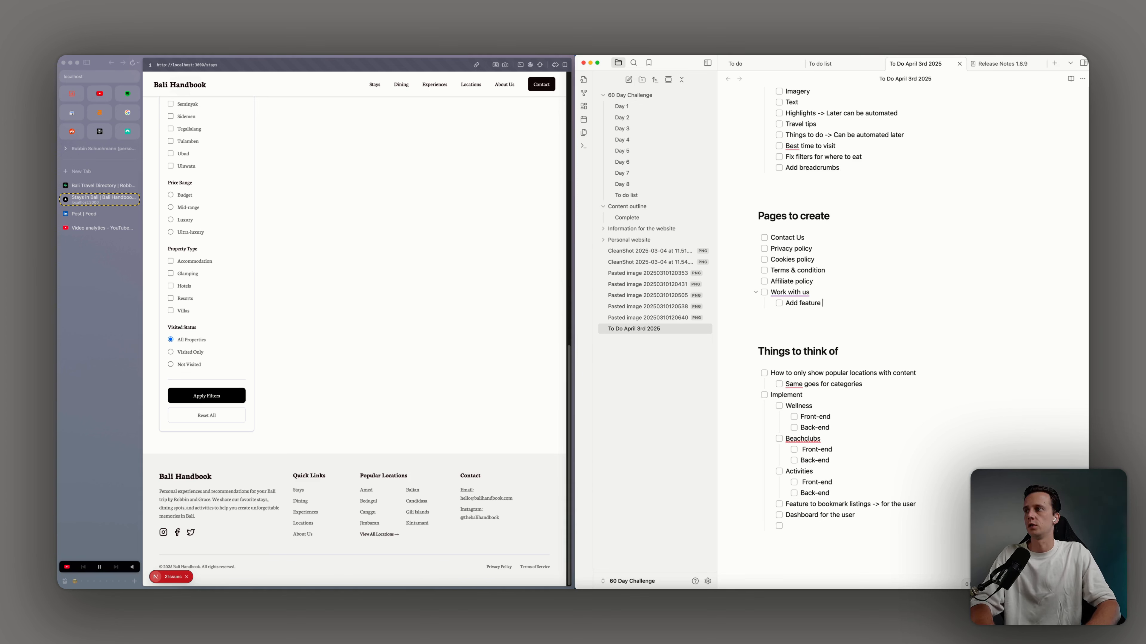
{"action": "type", "text": "to check o"}
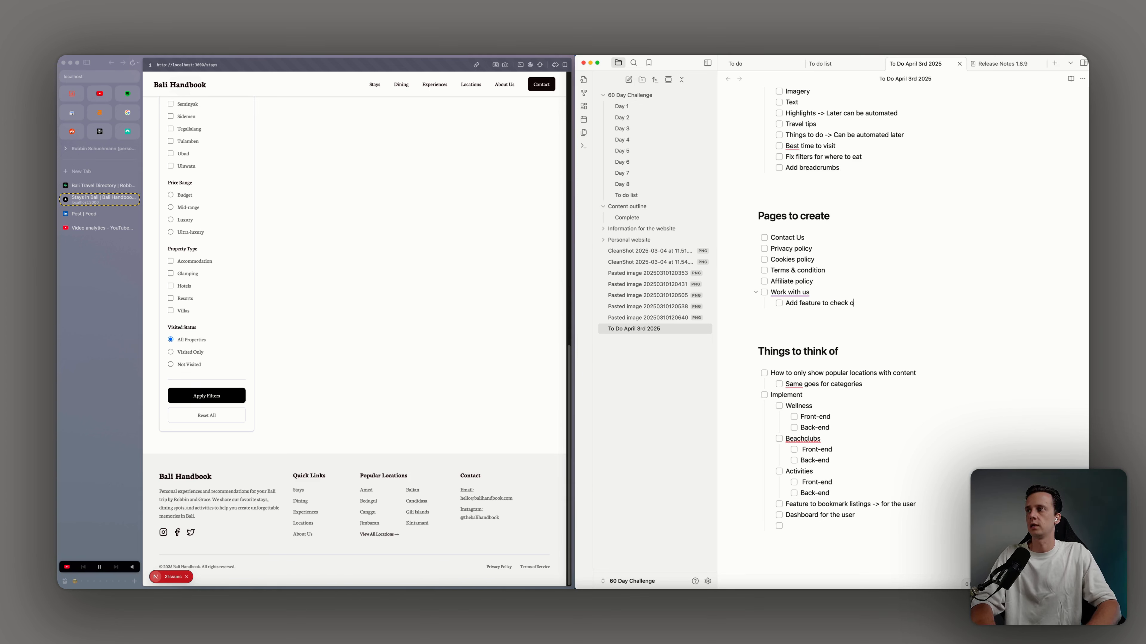
{"action": "type", "text": "ur calendars and "}
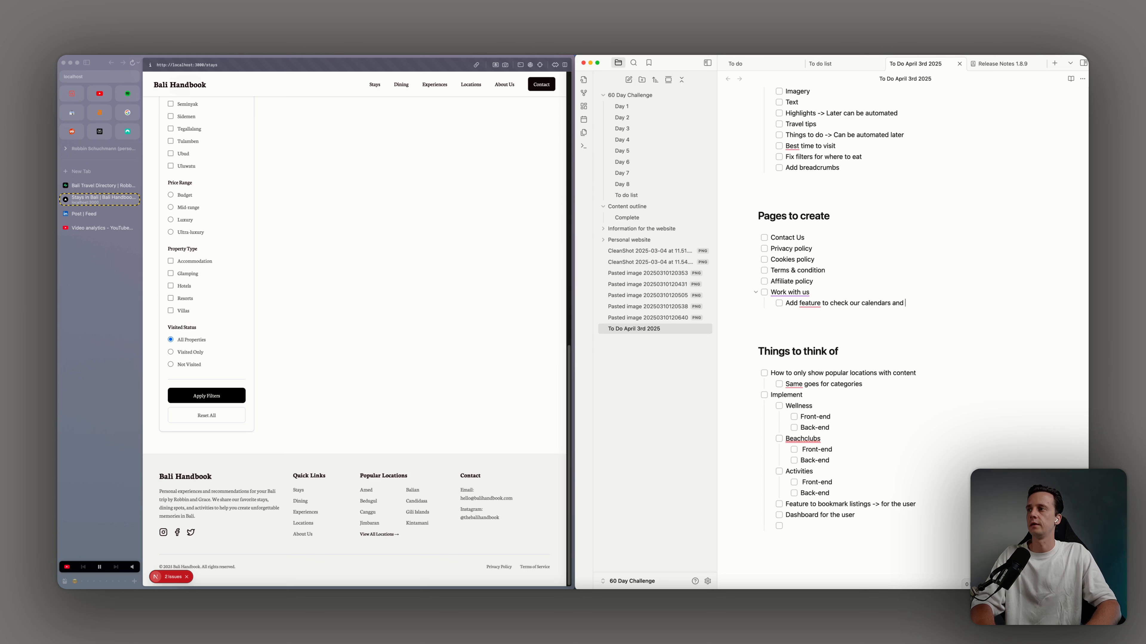
{"action": "type", "text": "invite based on av"}
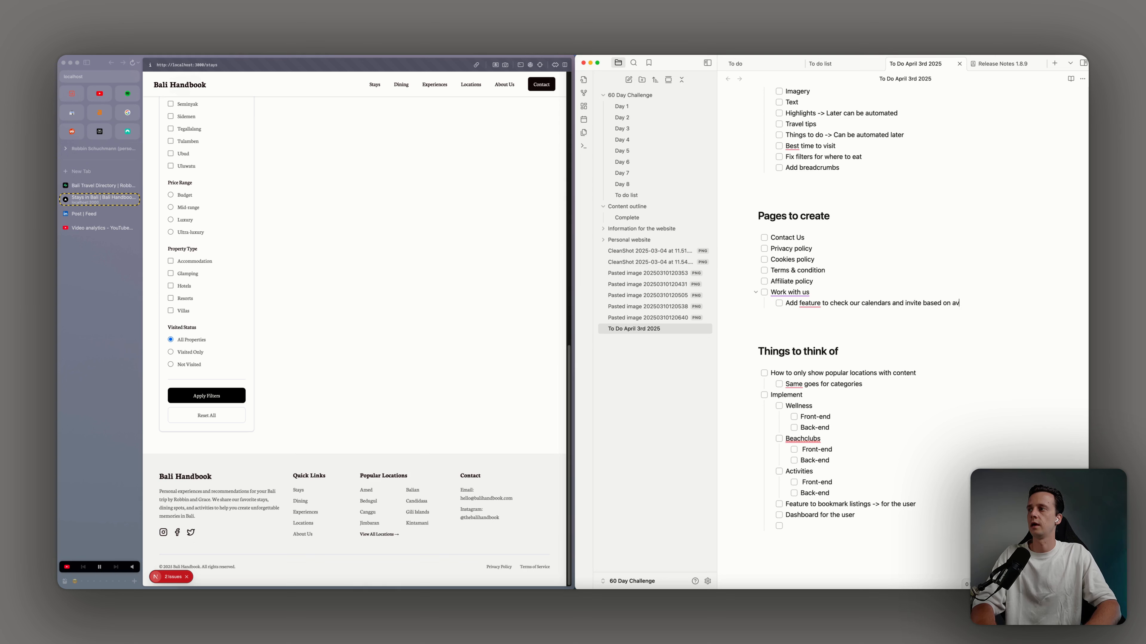
{"action": "type", "text": "ailability."}
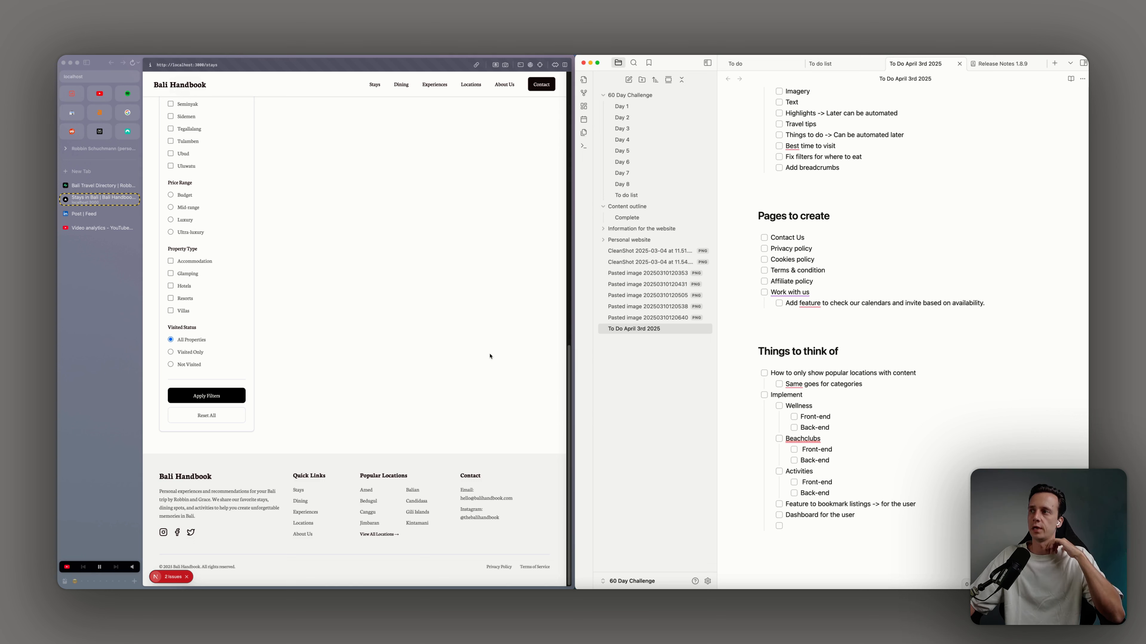
Insert the missing article in the calendar subtask so it begins "Add a feature to check our calendars"
{"action": "mouse_move", "coordinate": [810, 304]}
{"action": "left_click", "coordinate": [812, 324]}
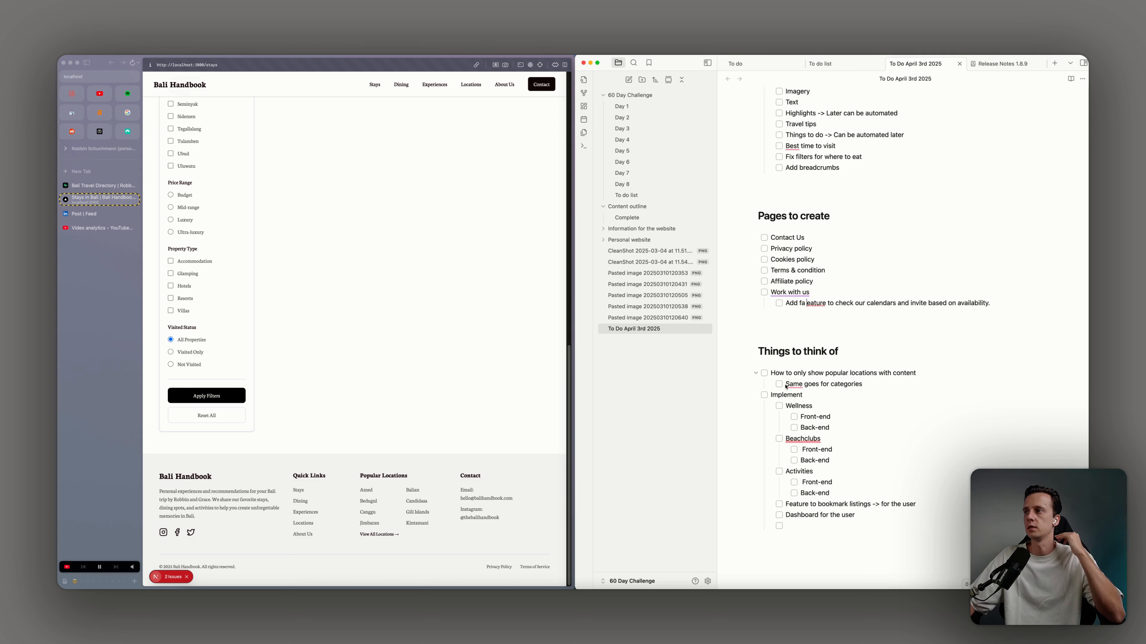
{"action": "left_click", "coordinate": [806, 302]}
{"action": "key", "text": "BackSpace"}
{"action": "key", "text": "BackSpace"}
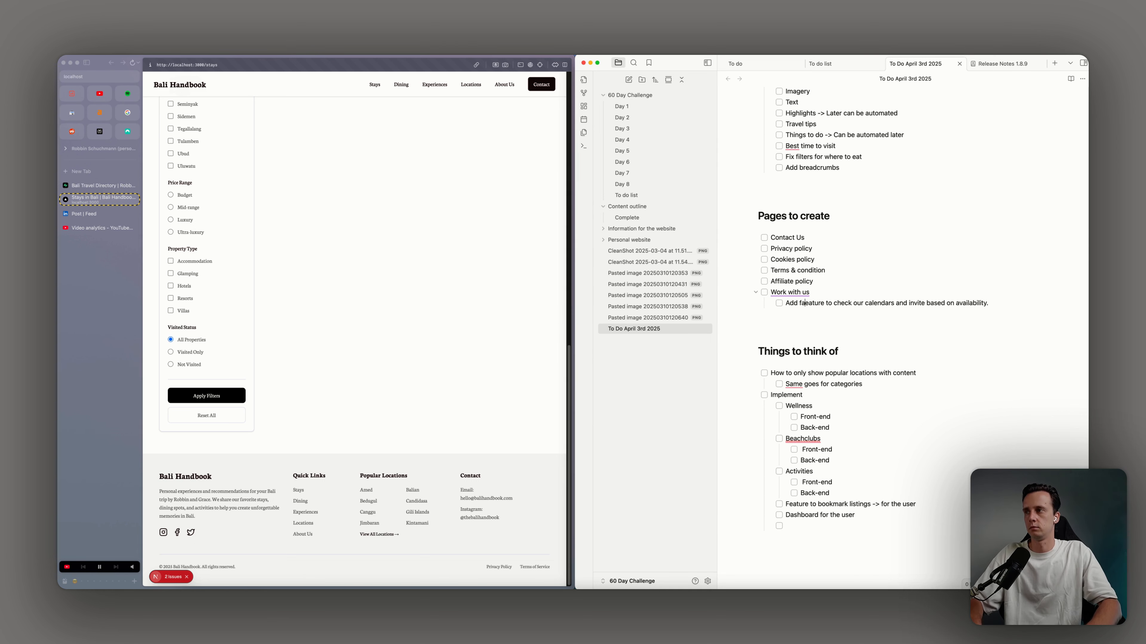
{"action": "type", "text": "a"}
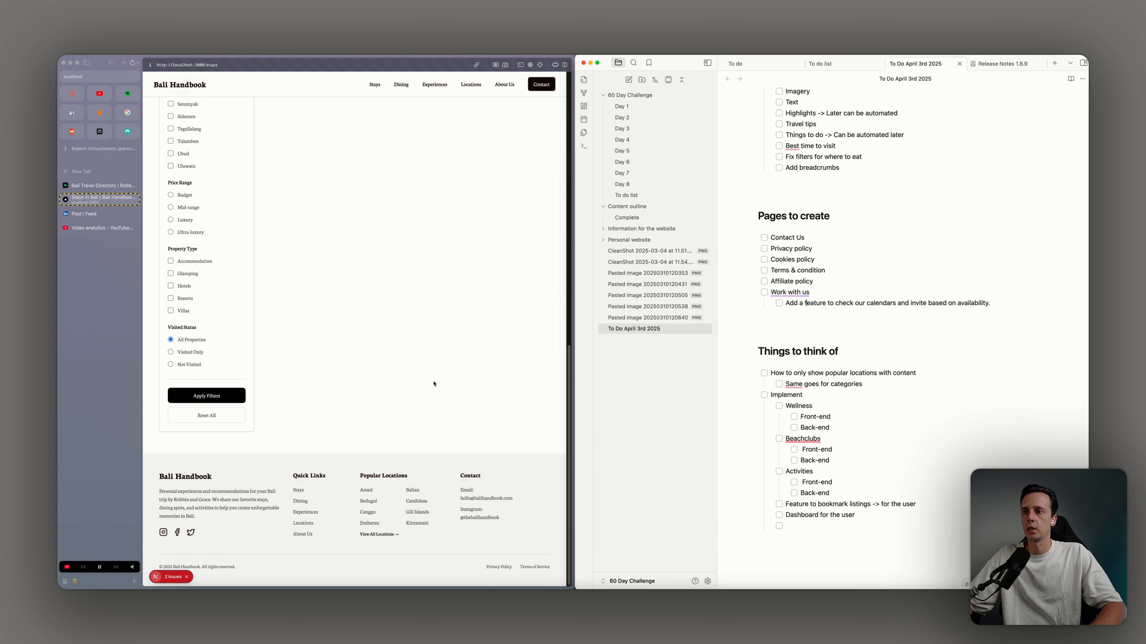
Open the Bali Handbook homepage and review it alongside the whole to-do note, from the Homepage tasks to Things to think of
{"action": "scroll", "coordinate": [434, 384], "scroll_direction": "up", "scroll_amount": 12}
{"action": "left_click", "coordinate": [172, 86]}
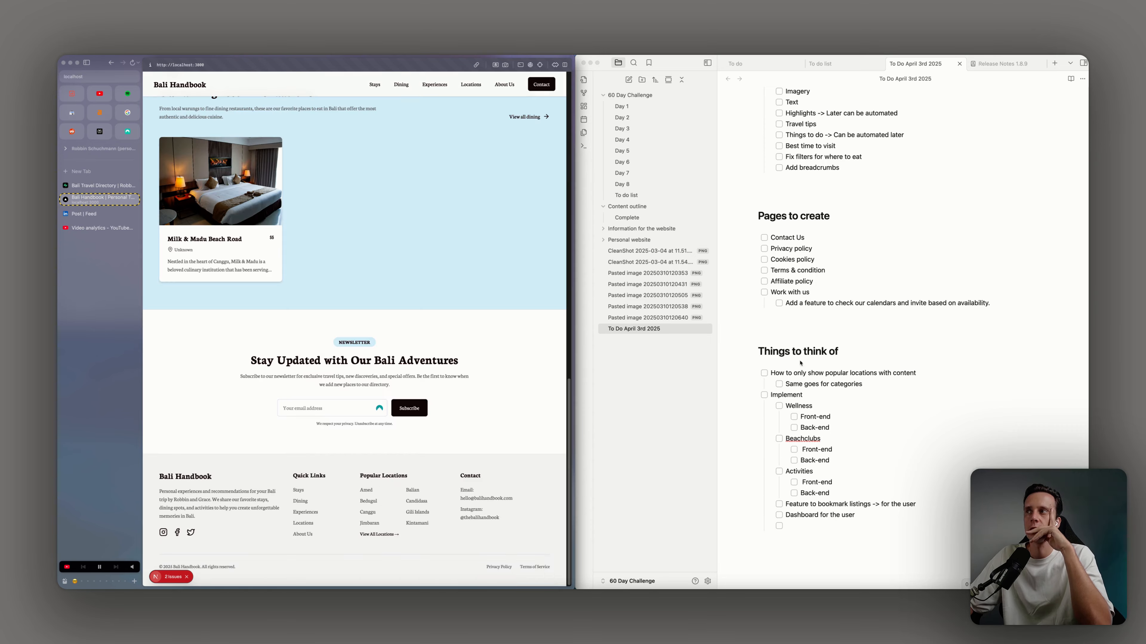
{"action": "scroll", "coordinate": [800, 363], "scroll_direction": "up", "scroll_amount": 15}
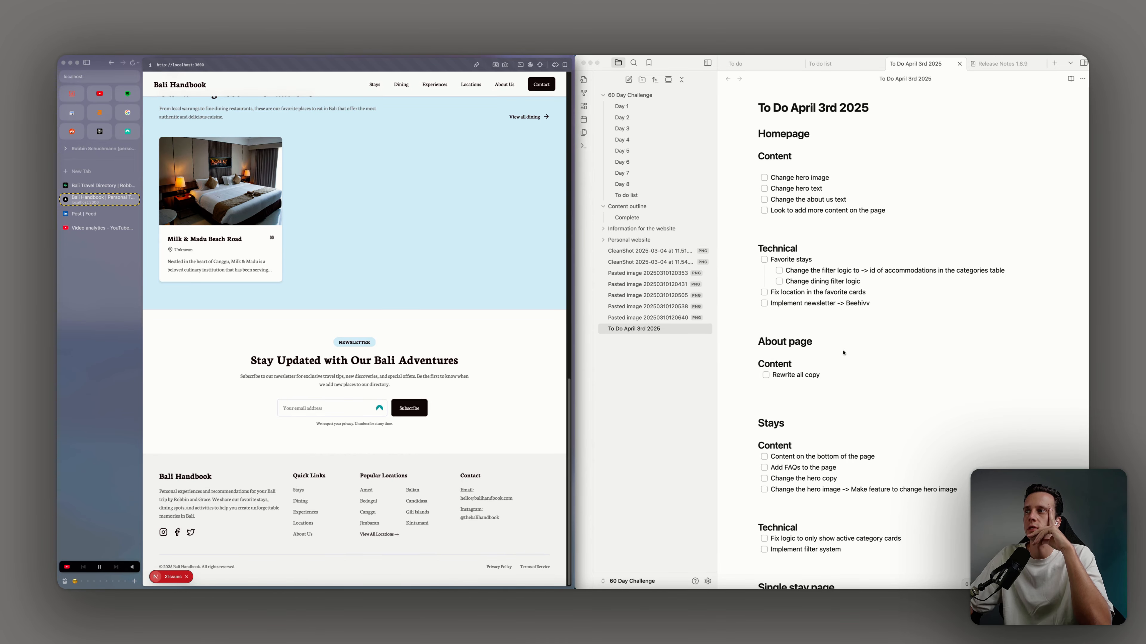
{"action": "scroll", "coordinate": [942, 460], "scroll_direction": "down", "scroll_amount": 20}
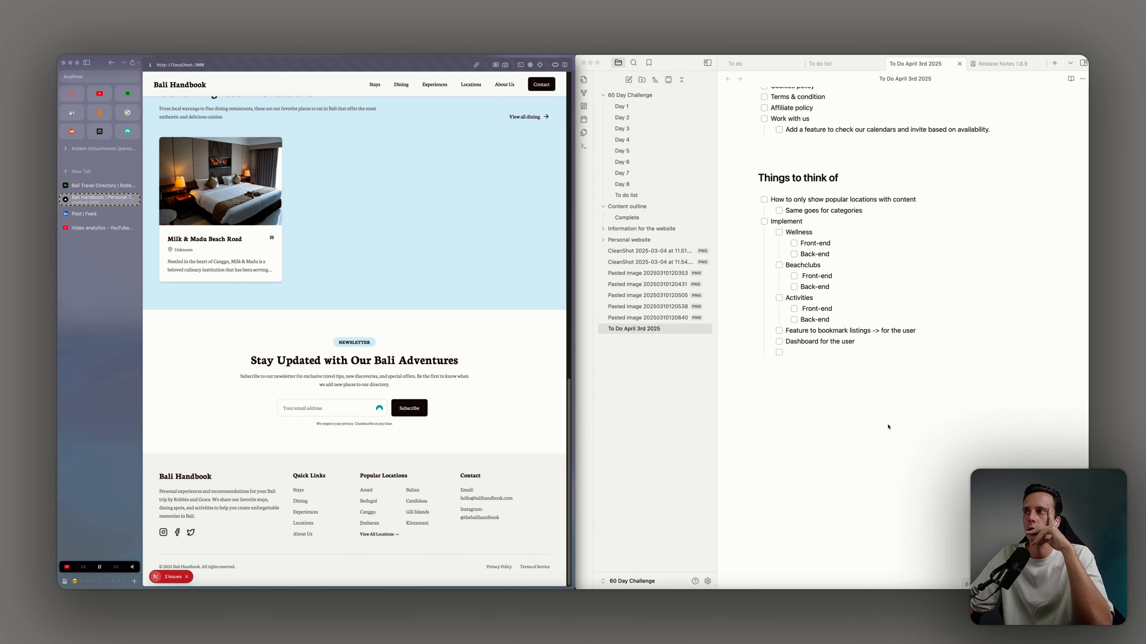
{"action": "scroll", "coordinate": [841, 342], "scroll_direction": "up", "scroll_amount": 8}
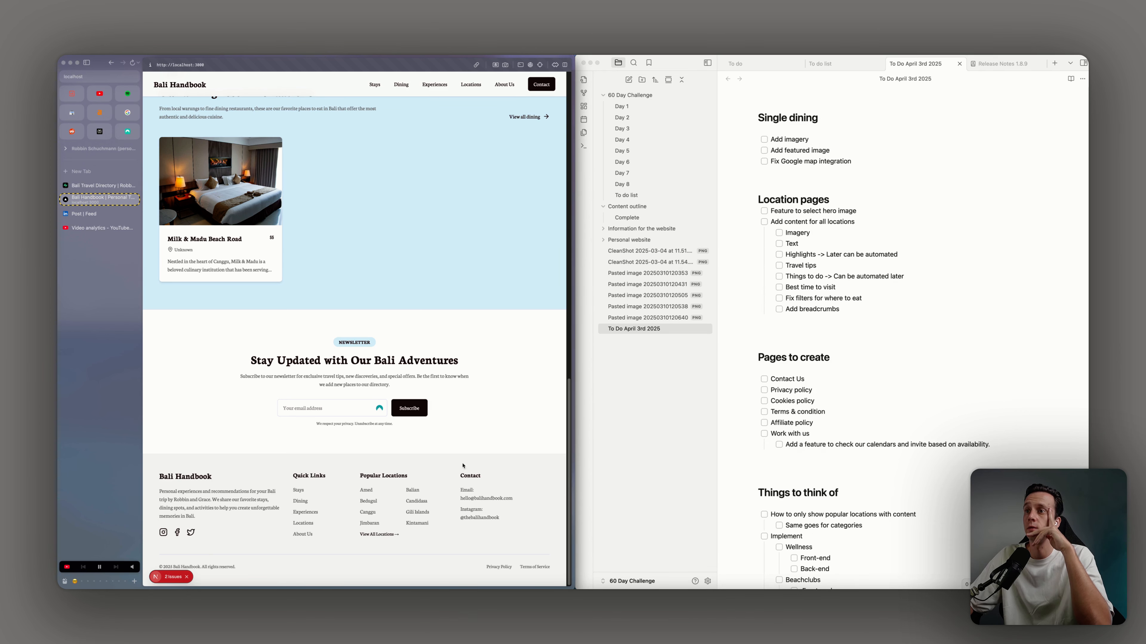
{"action": "scroll", "coordinate": [463, 465], "scroll_direction": "up", "scroll_amount": 10}
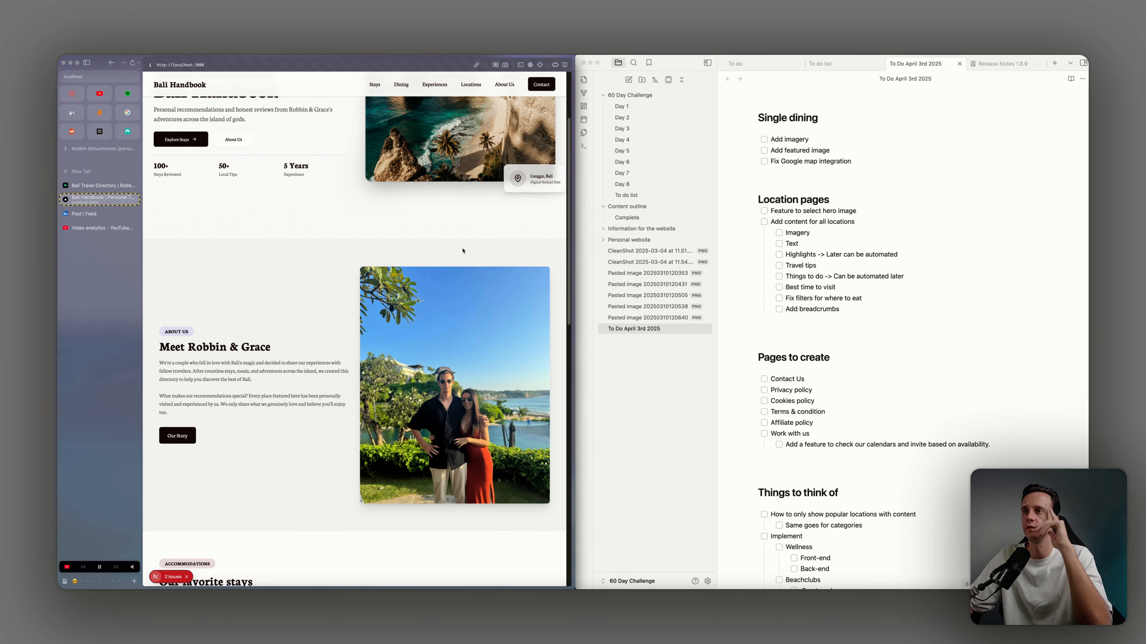
{"action": "scroll", "coordinate": [463, 271], "scroll_direction": "up", "scroll_amount": 3}
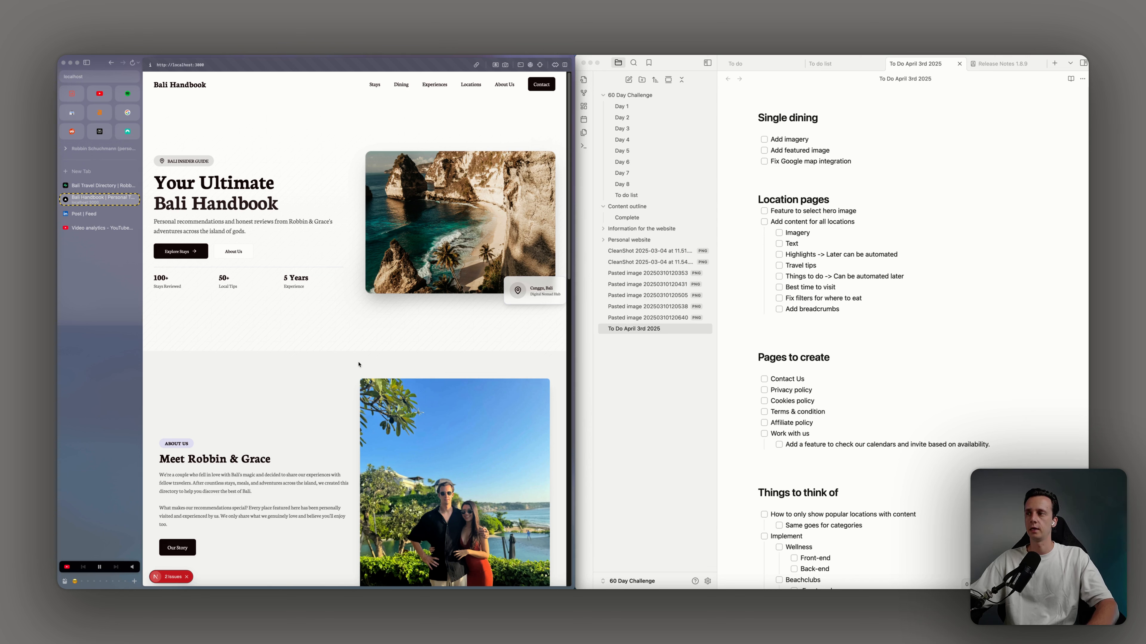
{"action": "scroll", "coordinate": [795, 221], "scroll_direction": "up", "scroll_amount": 15}
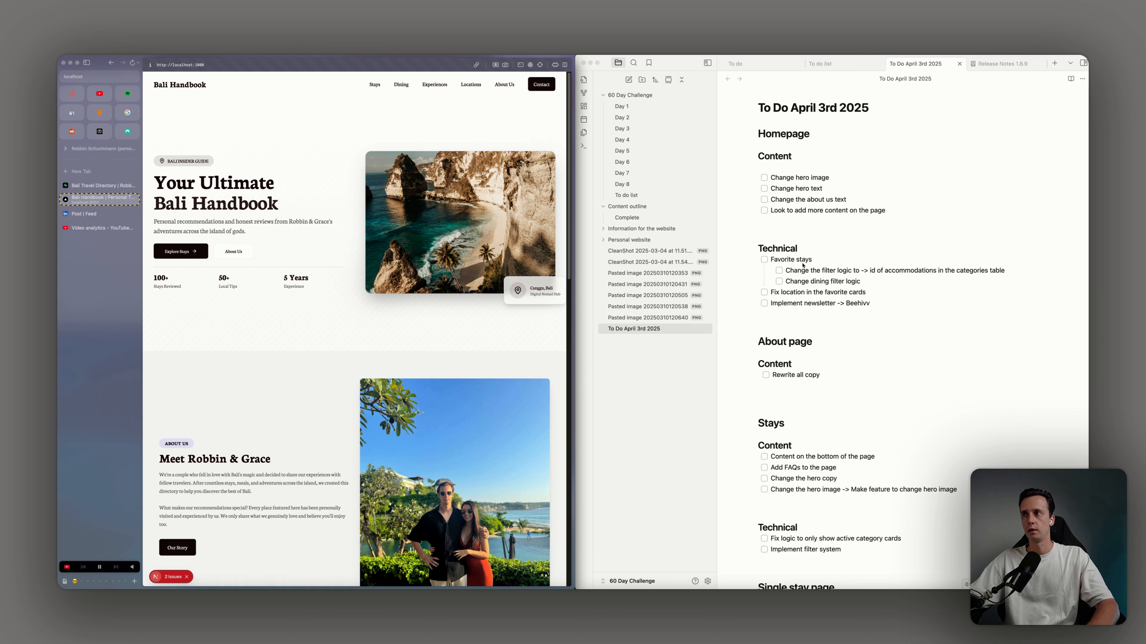
{"action": "left_click", "coordinate": [778, 304]}
{"action": "left_click_drag", "start_coordinate": [771, 303], "coordinate": [826, 303]}
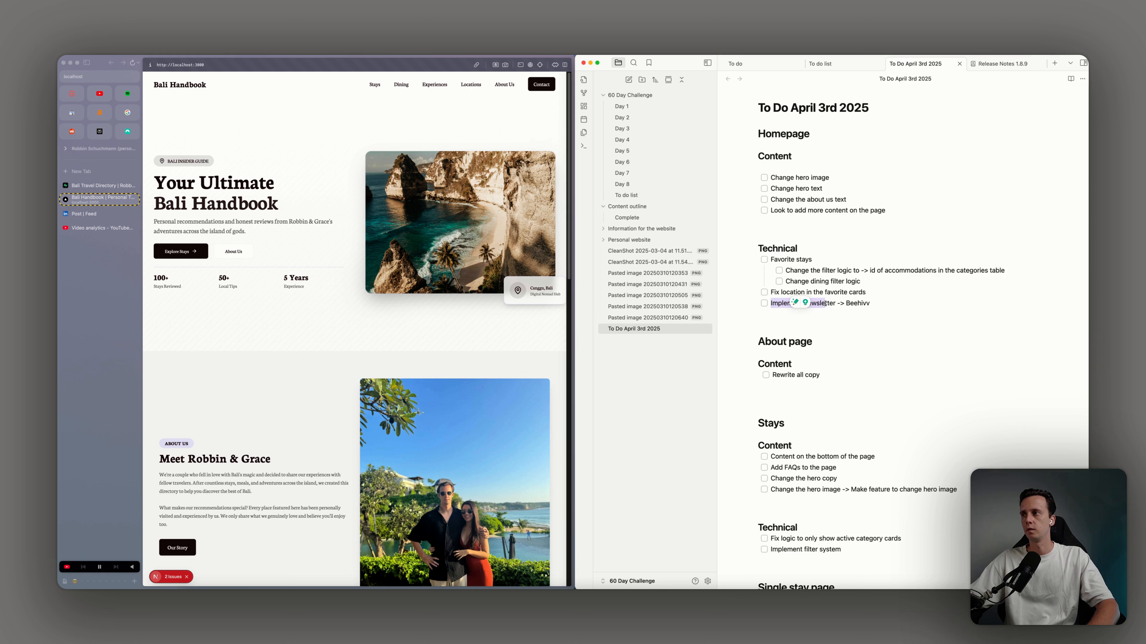
{"action": "left_click", "coordinate": [881, 305]}
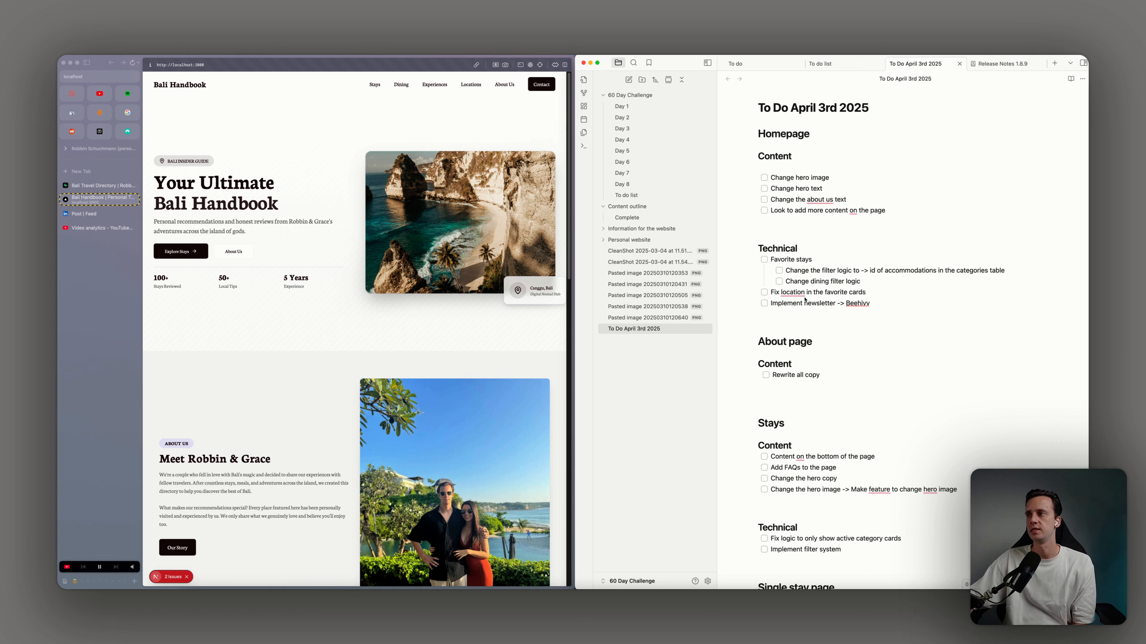
{"action": "scroll", "coordinate": [811, 313], "scroll_direction": "down", "scroll_amount": 15}
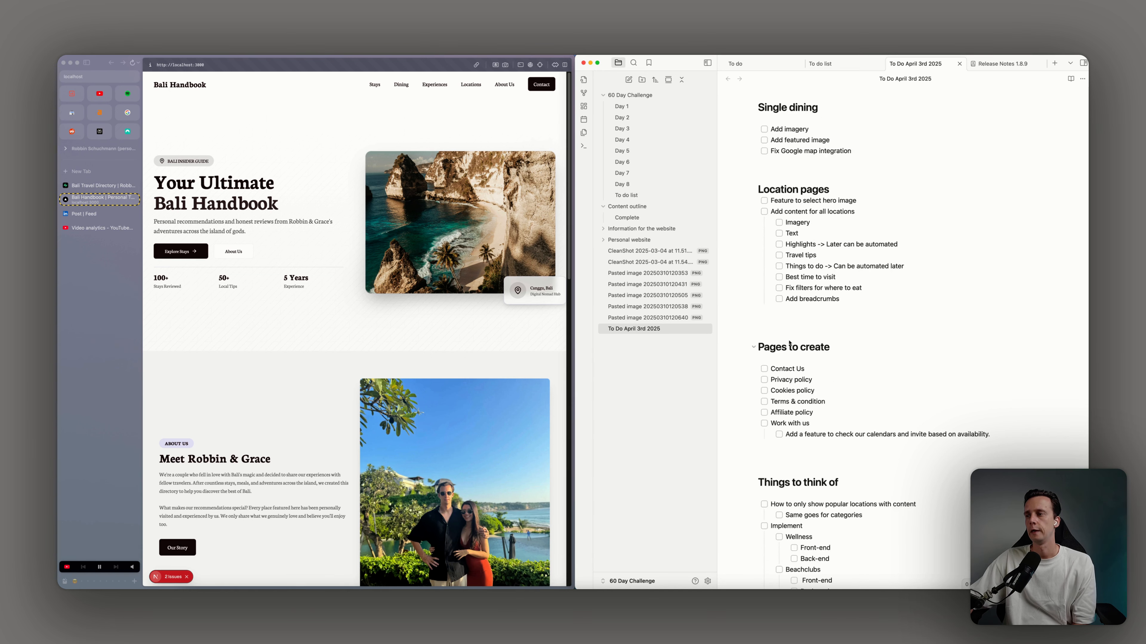
{"action": "scroll", "coordinate": [788, 342], "scroll_direction": "up", "scroll_amount": 20}
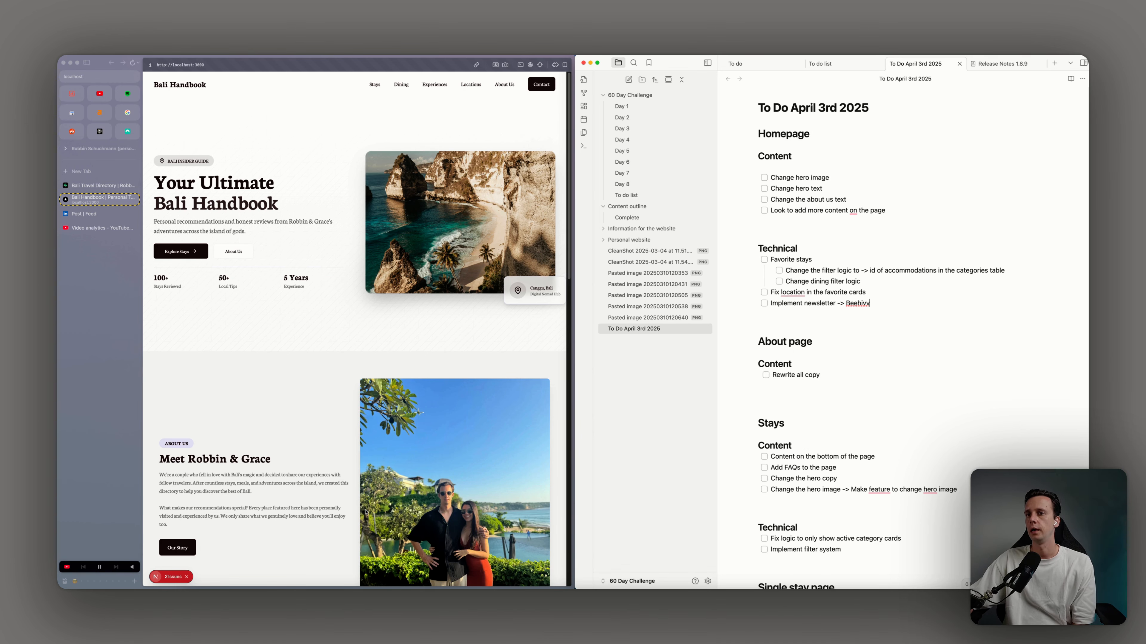
{"action": "left_click", "coordinate": [356, 373]}
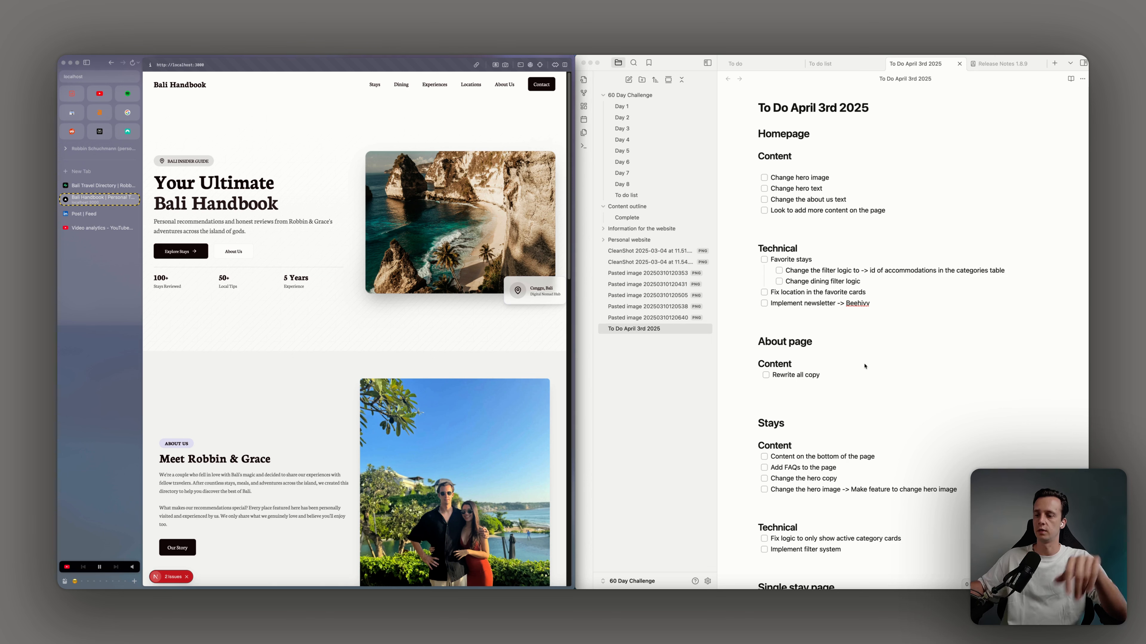
Remove the extra blank lines between the About page tasks and the Stays heading
{"action": "left_click", "coordinate": [776, 399]}
{"action": "key", "text": "BackSpace"}
{"action": "key", "text": "BackSpace"}
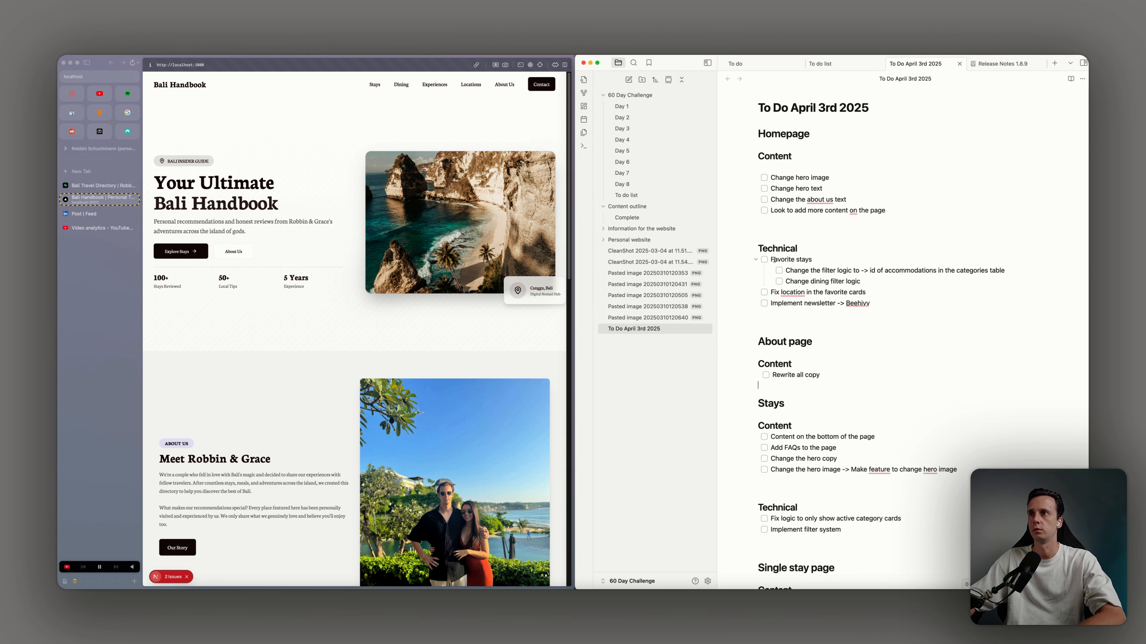
Add the subtask "Create page with all traffic combined" under Implement, following the user dashboard item
{"action": "scroll", "coordinate": [452, 325], "scroll_direction": "down", "scroll_amount": 20}
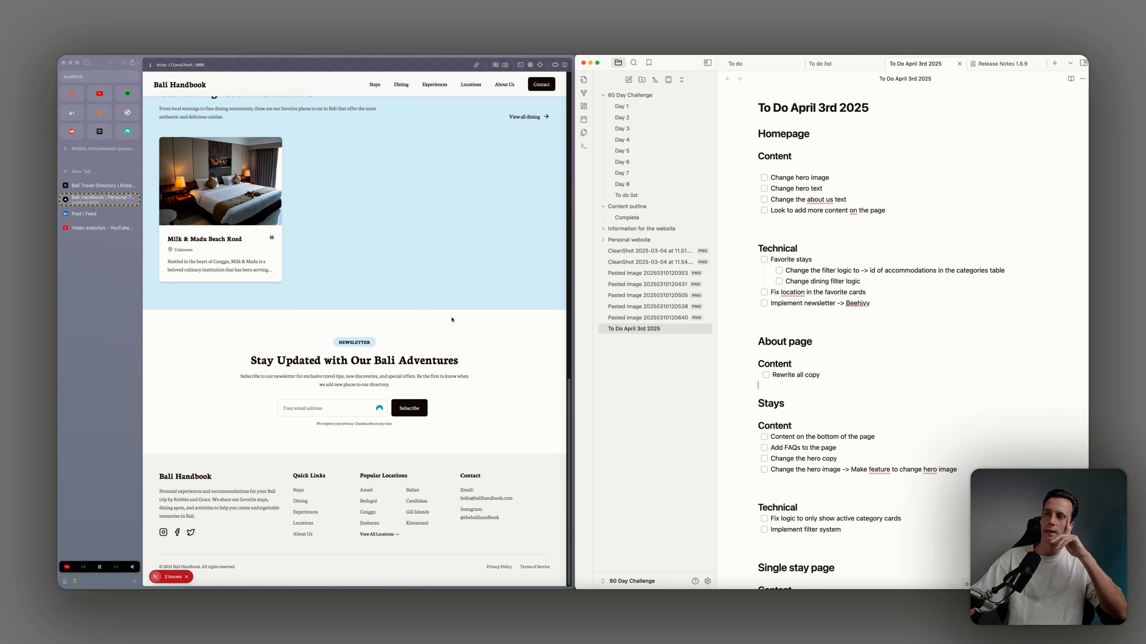
{"action": "scroll", "coordinate": [885, 475], "scroll_direction": "down", "scroll_amount": 15}
{"action": "scroll", "coordinate": [885, 475], "scroll_direction": "down", "scroll_amount": 5}
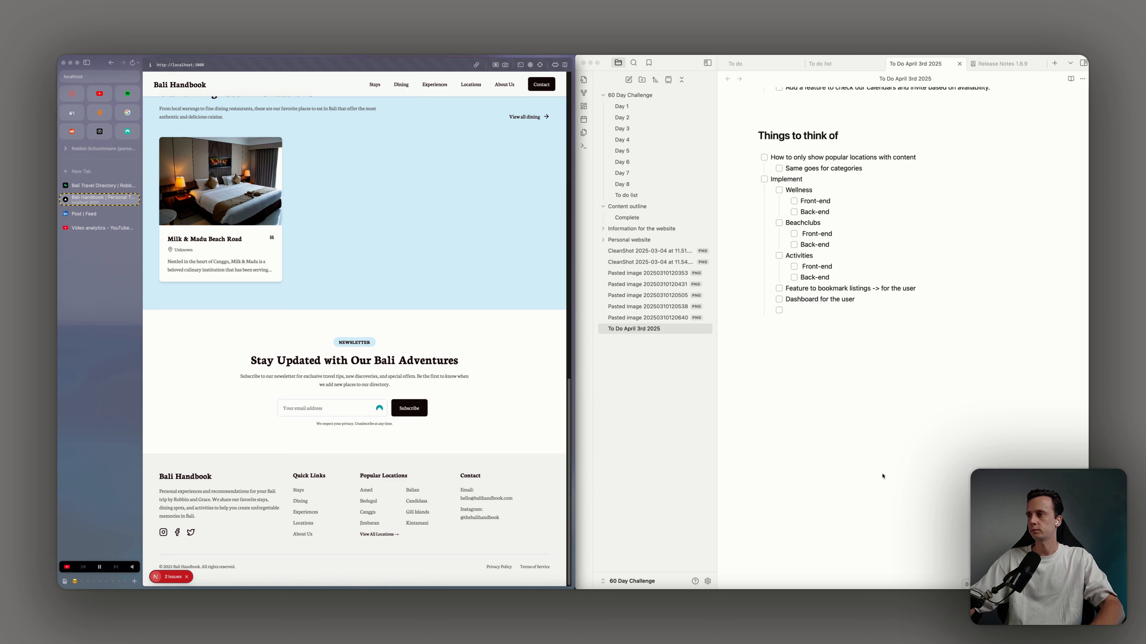
{"action": "left_click", "coordinate": [809, 312]}
{"action": "key", "text": "Return"}
{"action": "type", "text": "Create pa"}
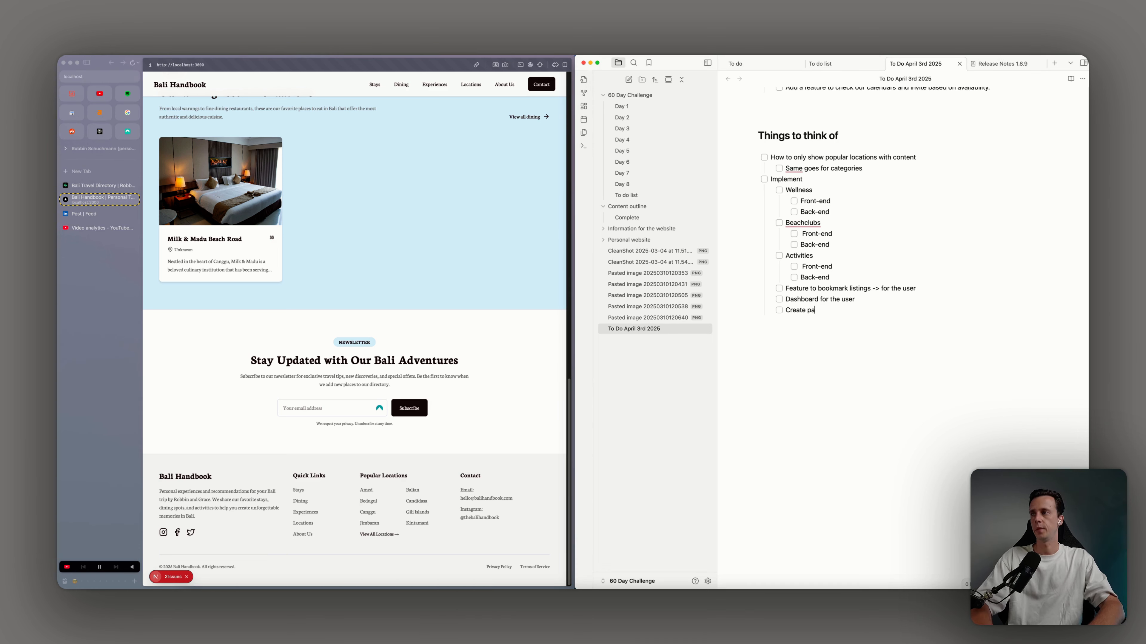
{"action": "type", "text": "ge with all traffic combined"}
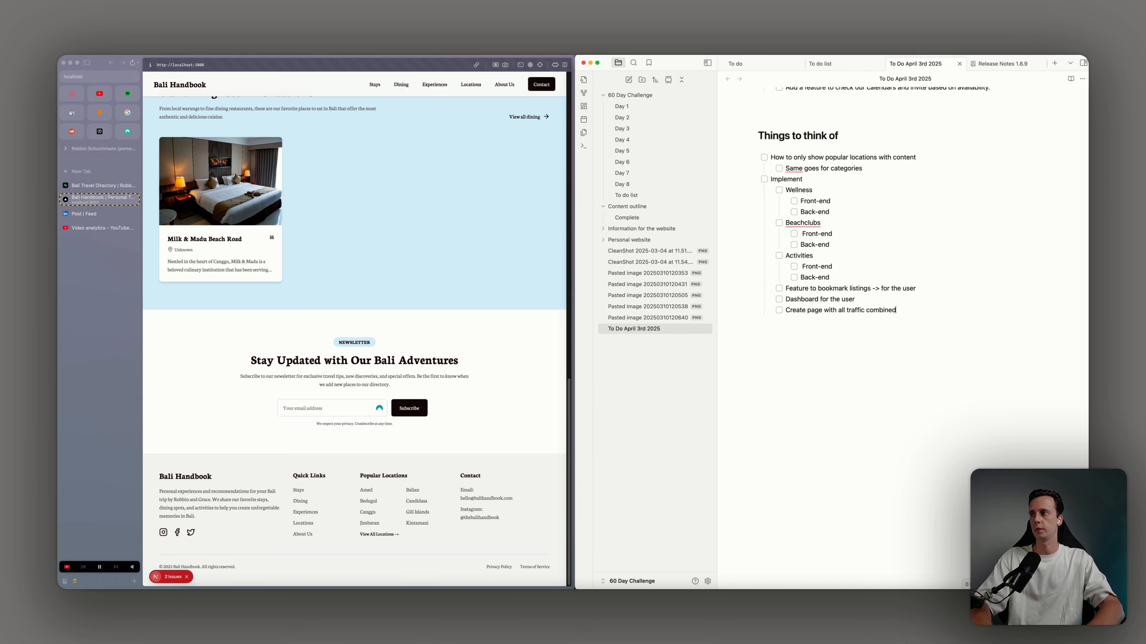
Nest "Google Analytics", "Tiktok", "Instagram" and "This will be a good sales deck for companies" under the combined traffic page item
{"action": "key", "text": "Return"}
{"action": "key", "text": "Tab"}
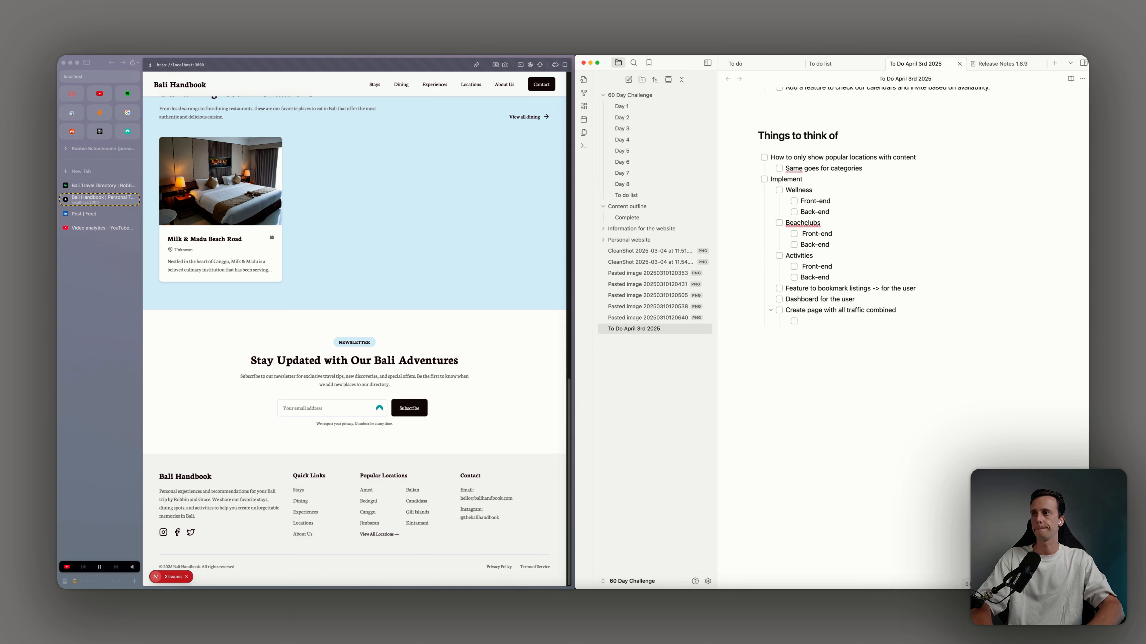
{"action": "type", "text": "Google Analytics"}
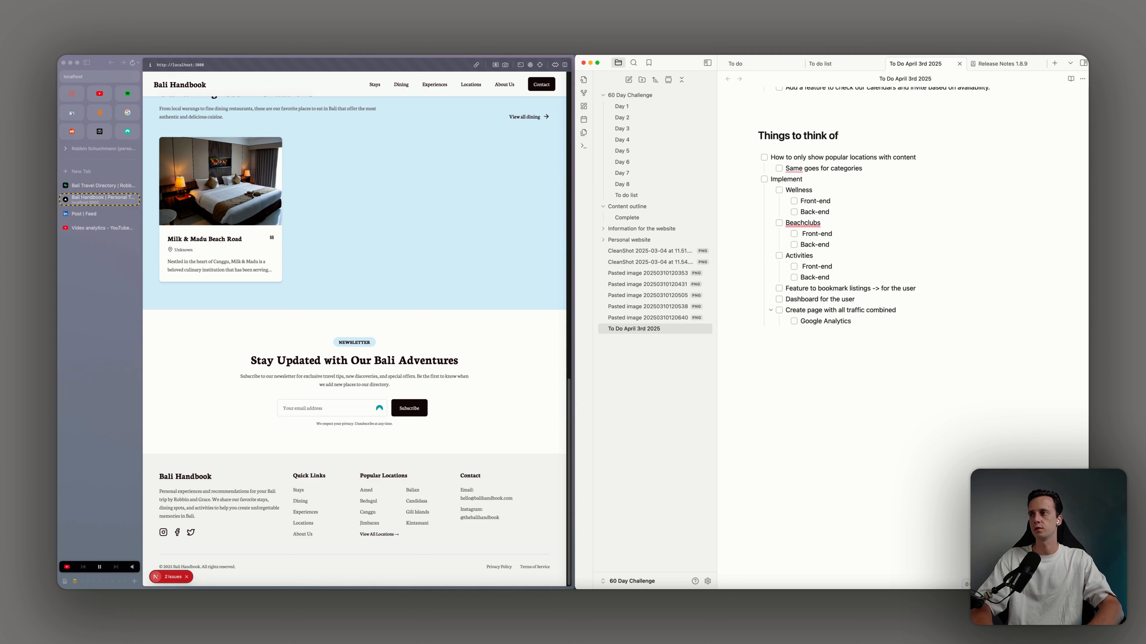
{"action": "key", "text": "Return"}
{"action": "type", "text": "Tiktok"}
{"action": "key", "text": "Return"}
{"action": "type", "text": "Instagram"}
{"action": "key", "text": "Return"}
{"action": "type", "text": "This will be a good "}
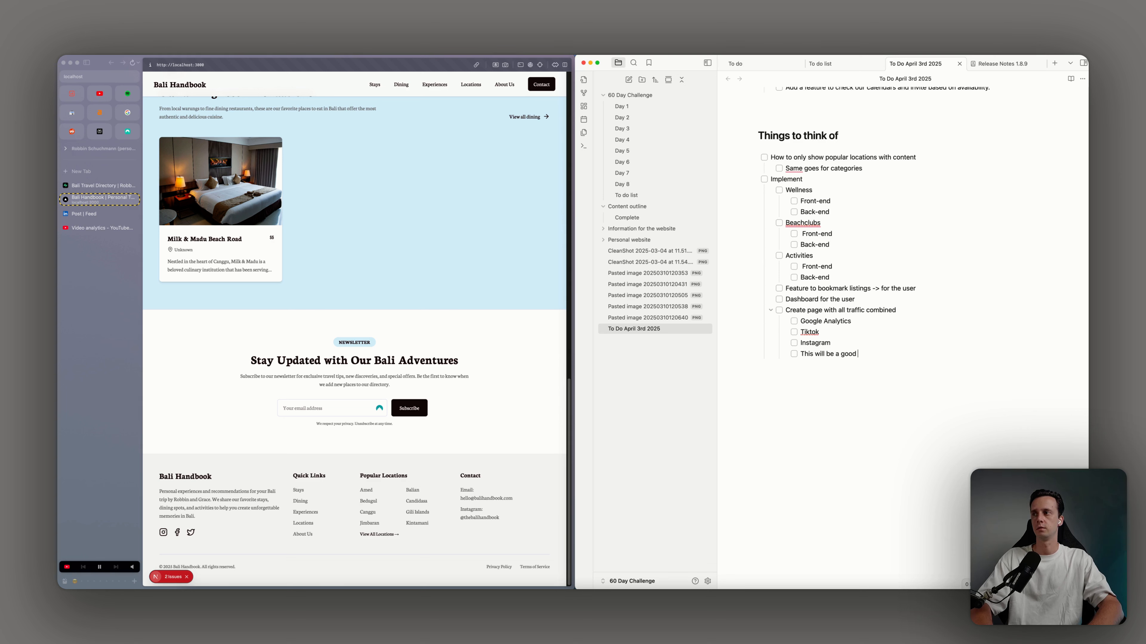
{"action": "type", "text": "sales deck for companies"}
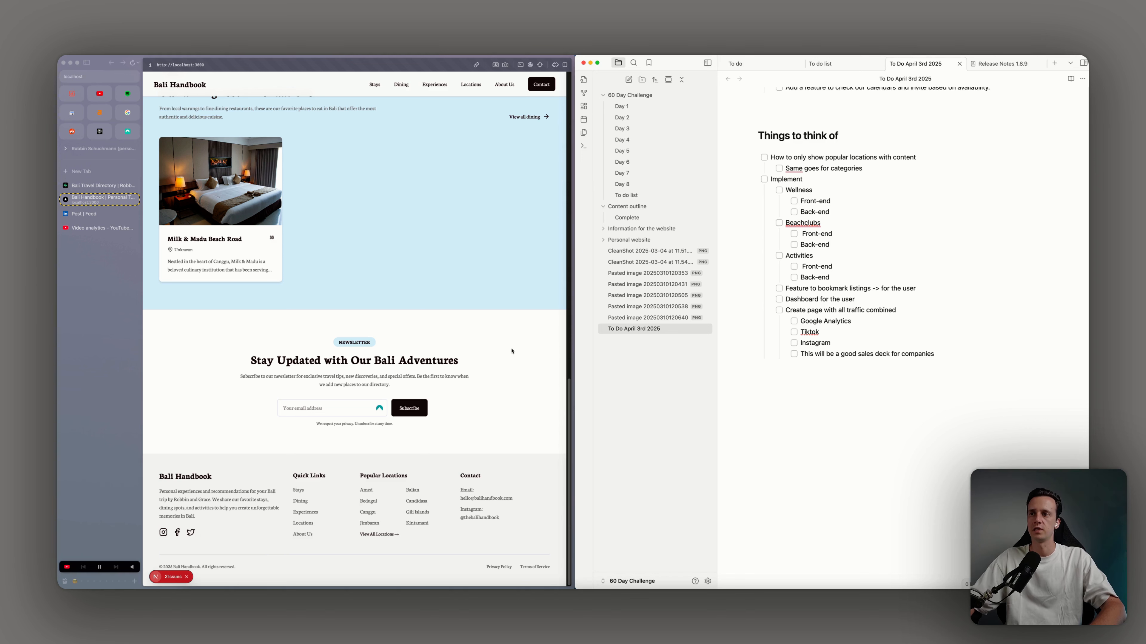
{"action": "left_click", "coordinate": [481, 290]}
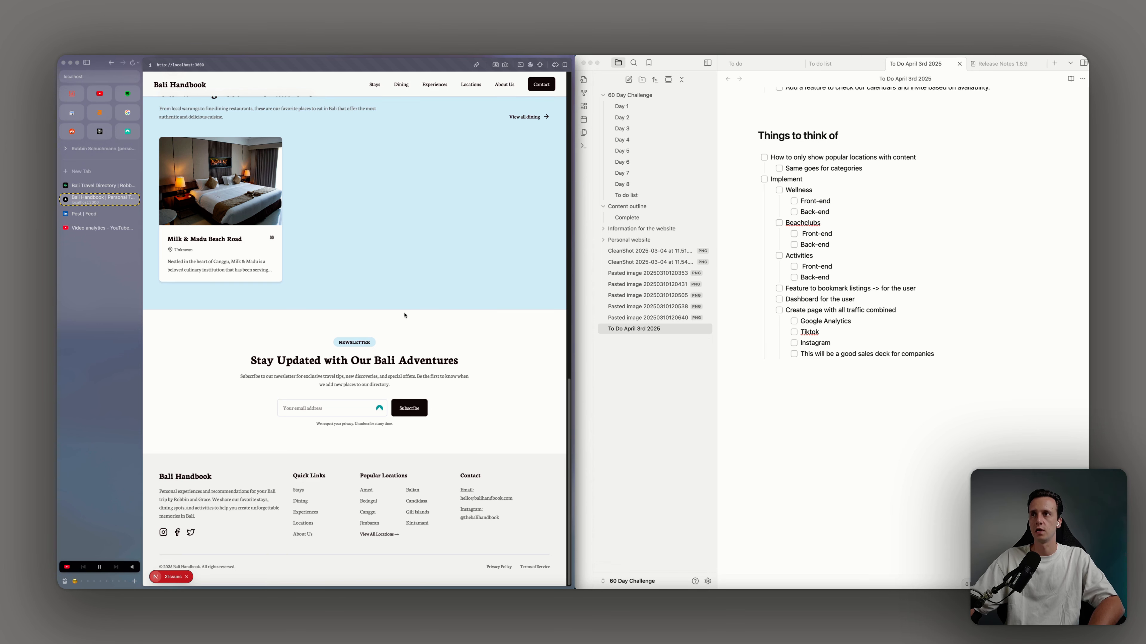
{"action": "scroll", "coordinate": [404, 316], "scroll_direction": "up", "scroll_amount": 15}
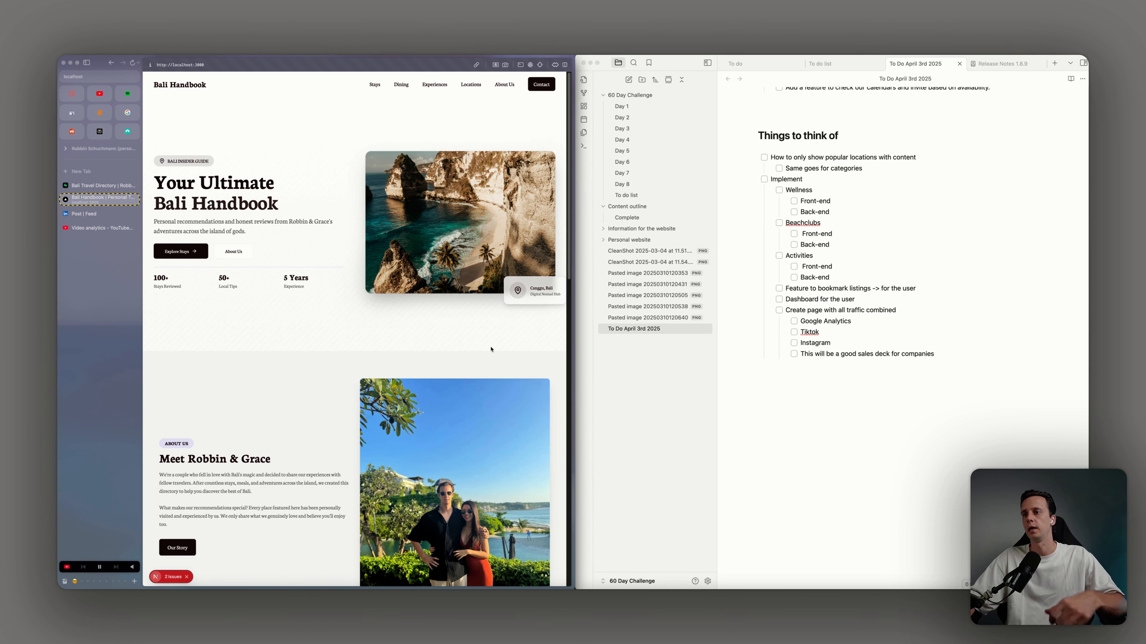